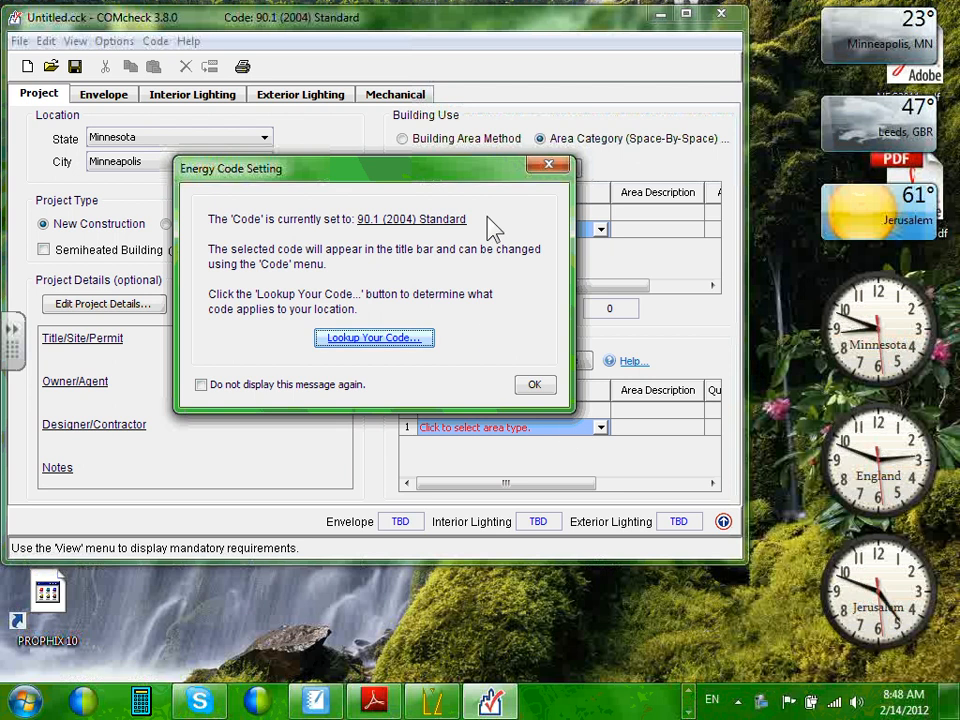
Dismiss the Energy Code Setting notice to reveal the untitled project set to 90.1 (2004) Standard.
{"action": "left_click", "coordinate": [687, 16]}
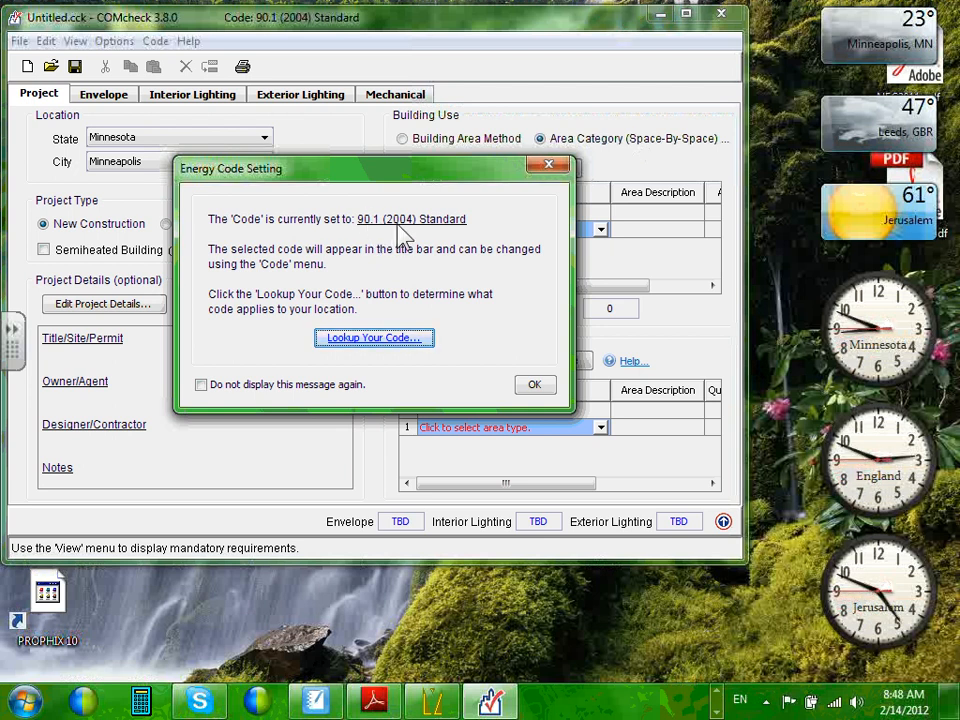
{"action": "left_click", "coordinate": [538, 390]}
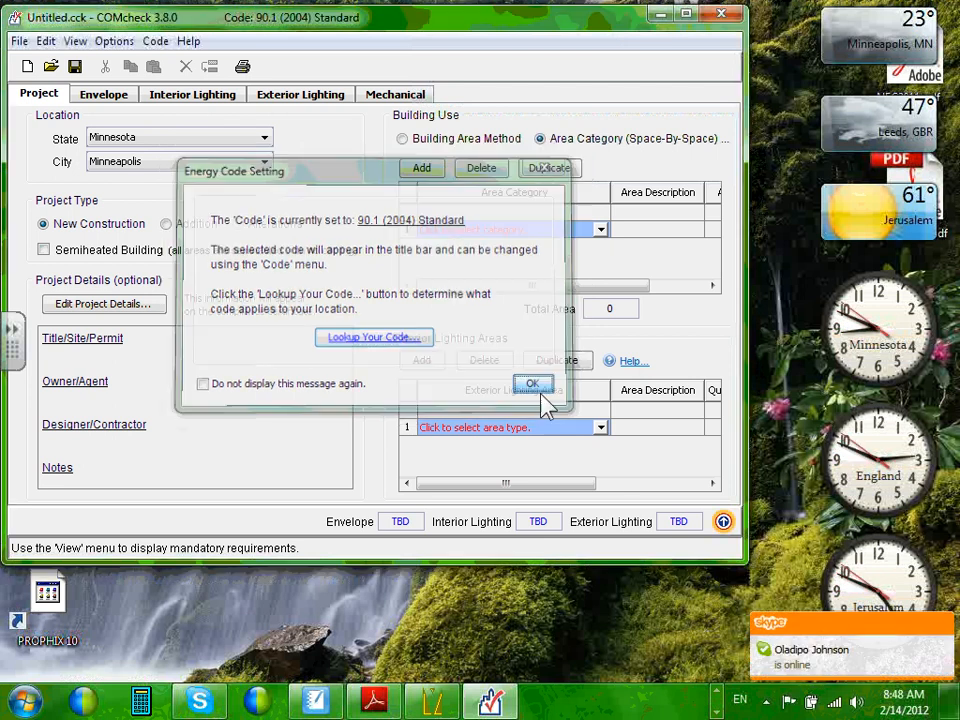
{"action": "left_click", "coordinate": [684, 15]}
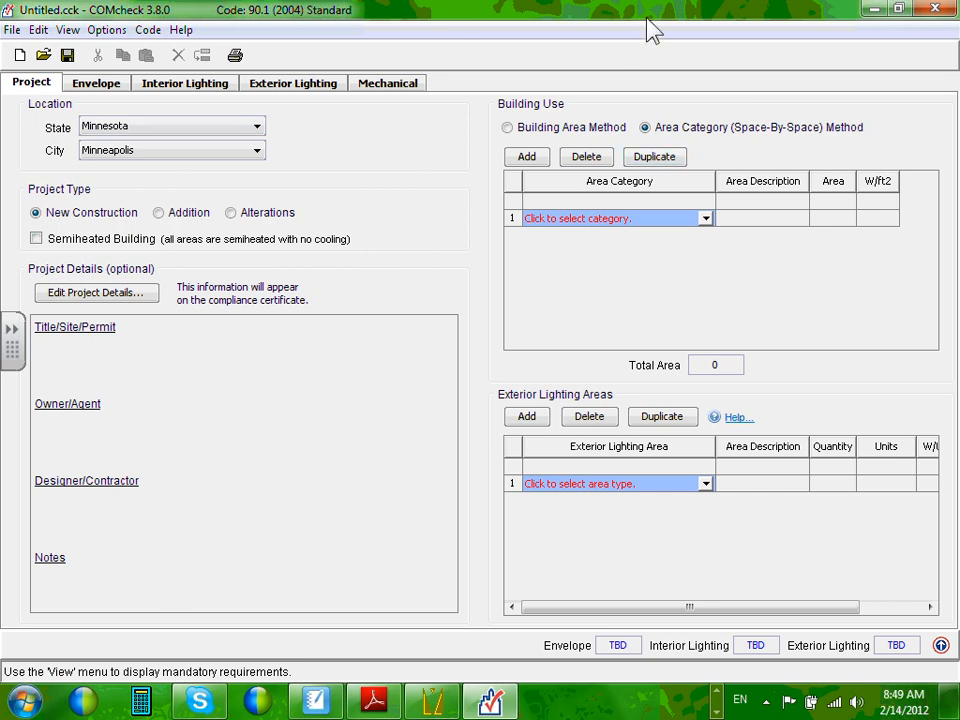
{"action": "left_click_drag", "start_coordinate": [650, 30], "coordinate": [570, 62]}
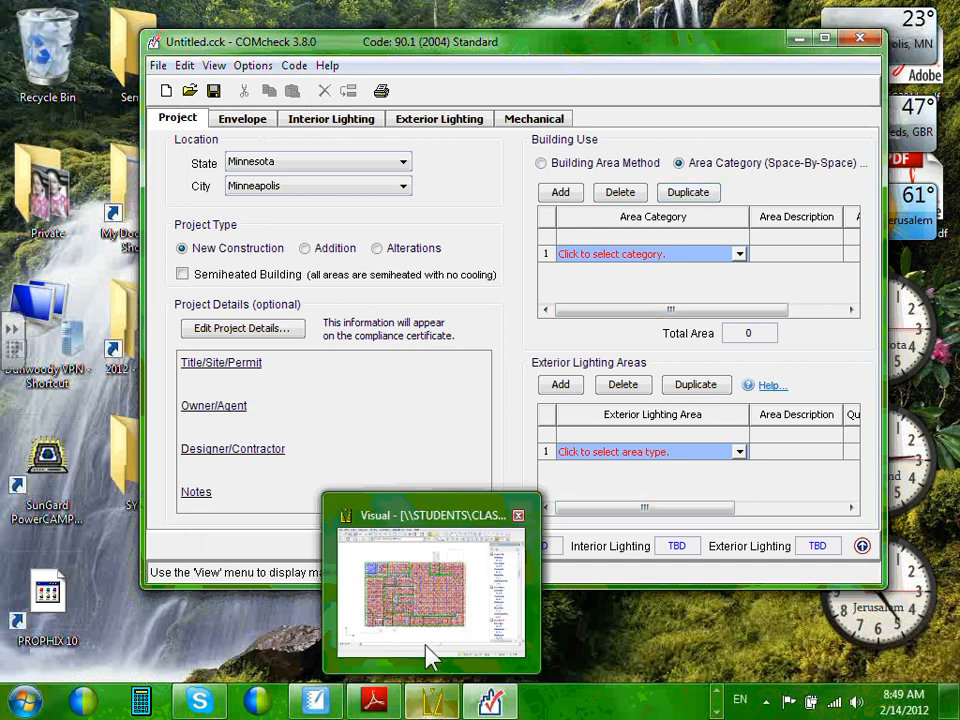
{"action": "left_click", "coordinate": [429, 654]}
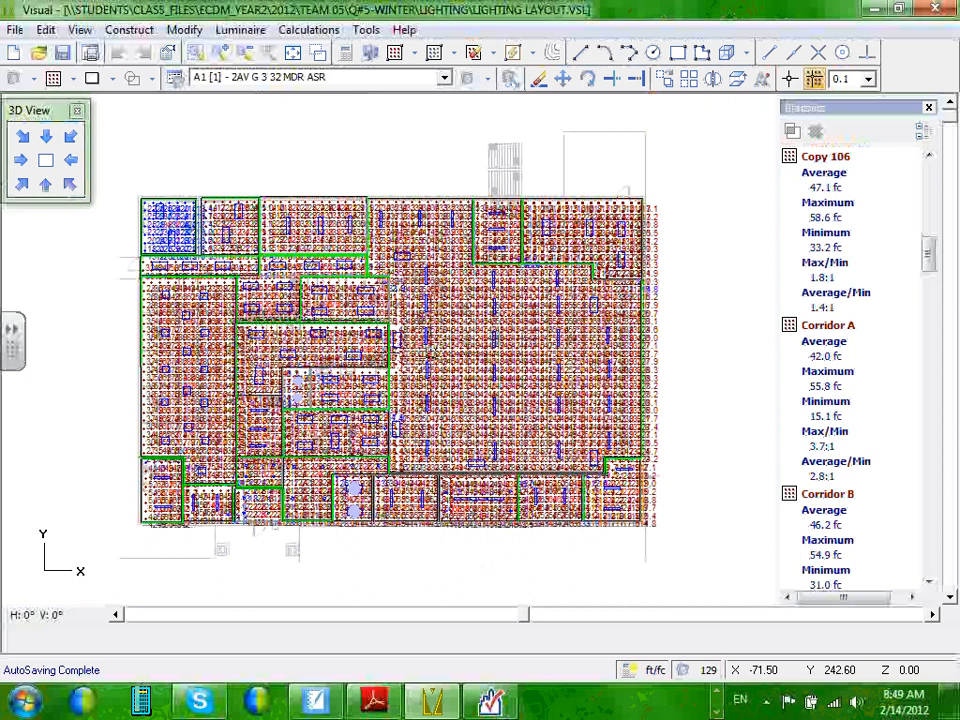
{"action": "left_click", "coordinate": [877, 8]}
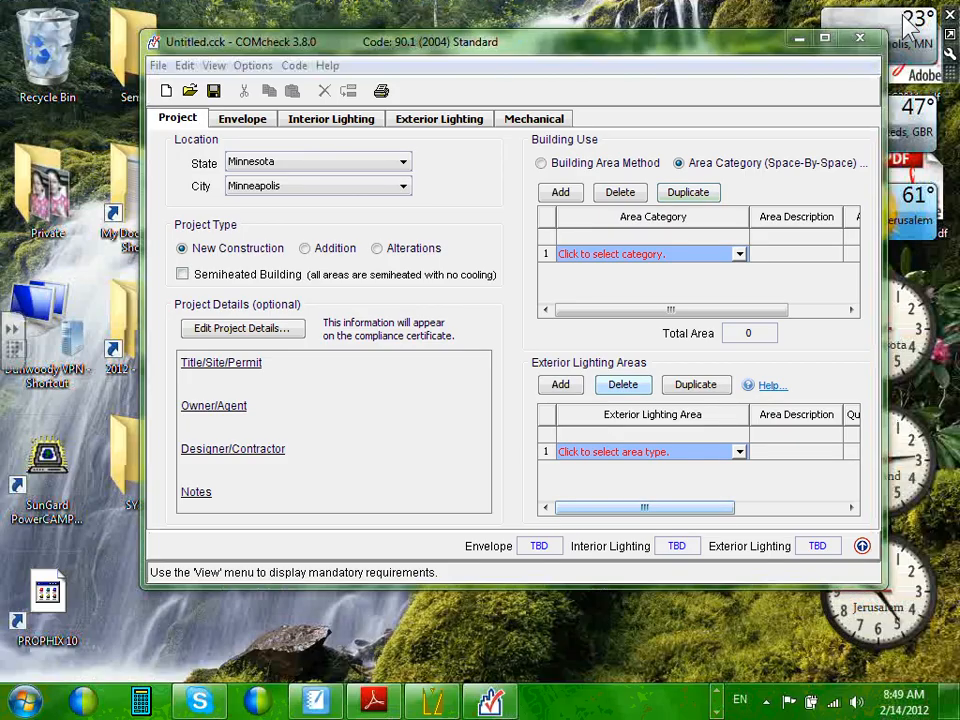
Maximize the COMcheck window and expand the taskbar to show more running programs.
{"action": "left_click", "coordinate": [825, 40]}
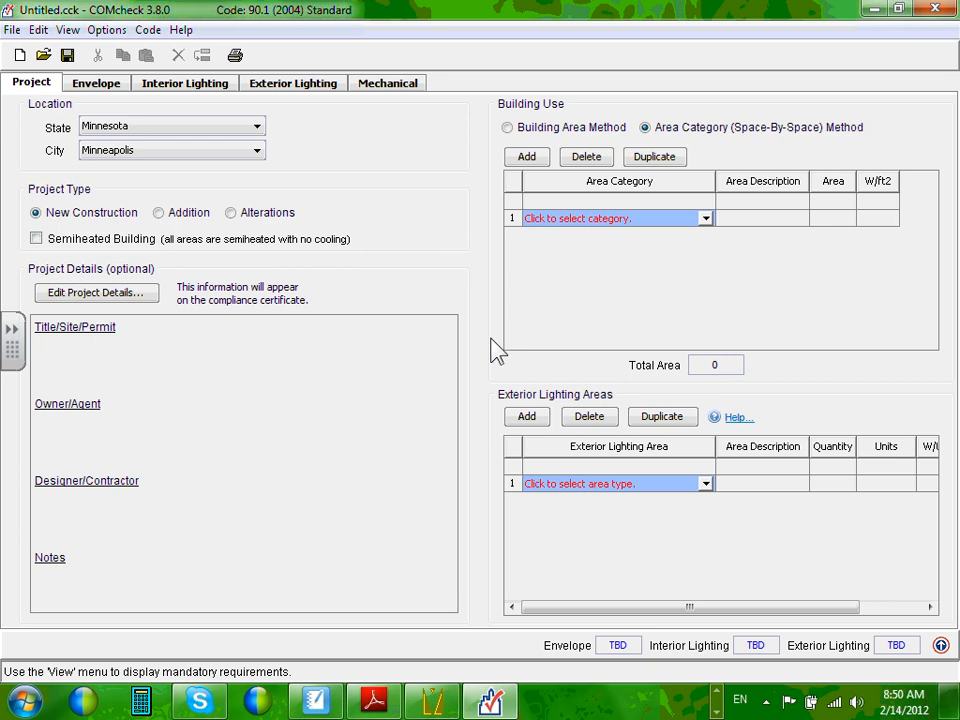
{"action": "left_click", "coordinate": [718, 692]}
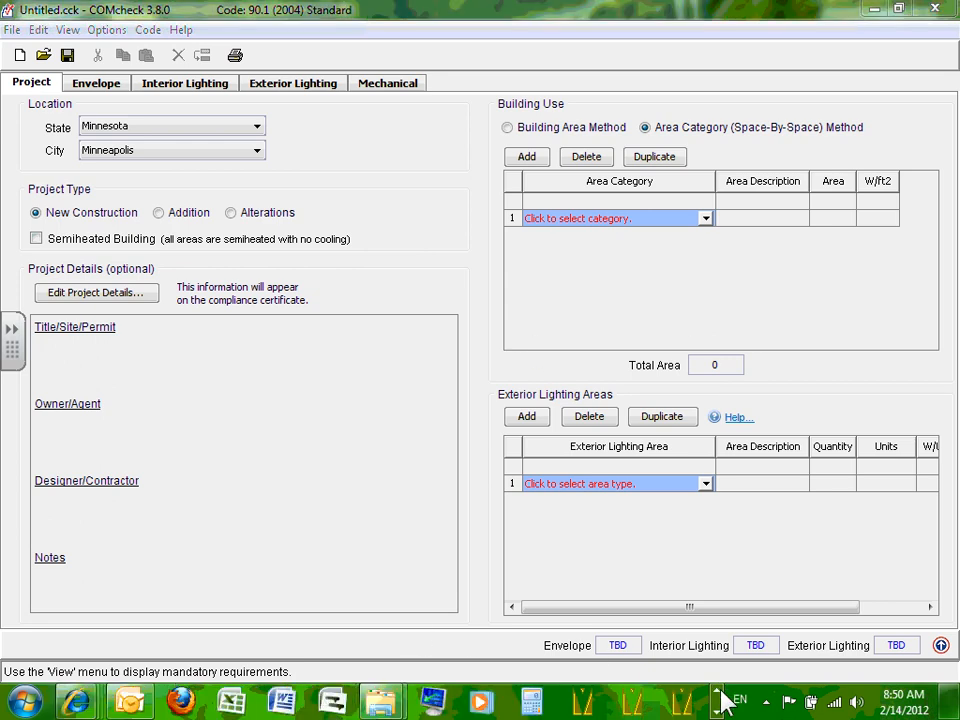
Switch to the Building Energy Codes page and scroll through the 'States That Can Use COMcheck' map.
{"action": "mouse_move", "coordinate": [76, 702]}
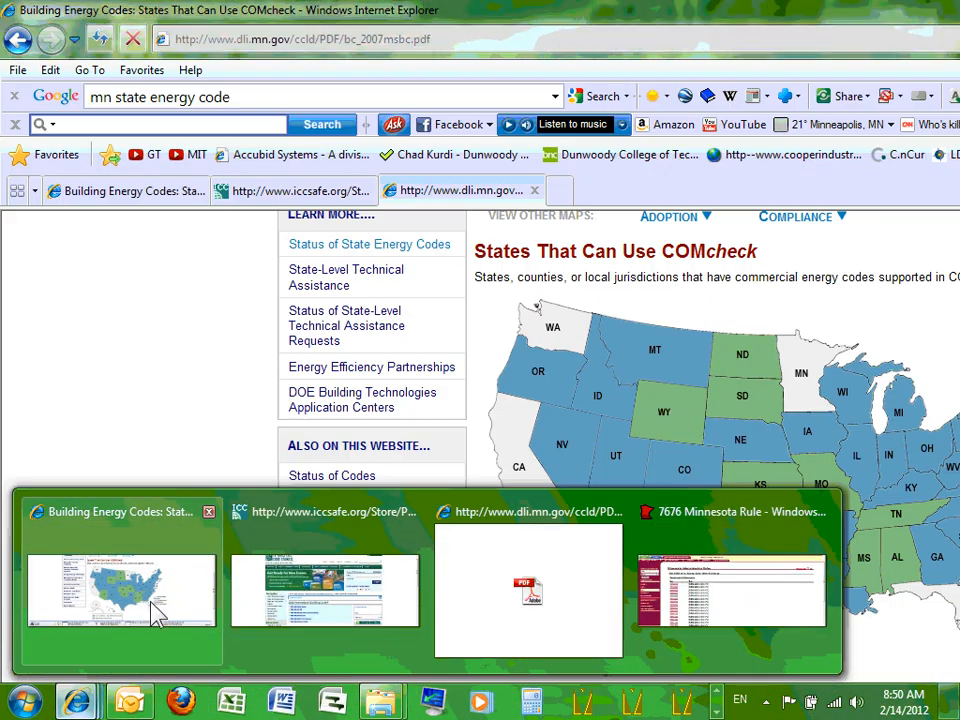
{"action": "left_click", "coordinate": [156, 606]}
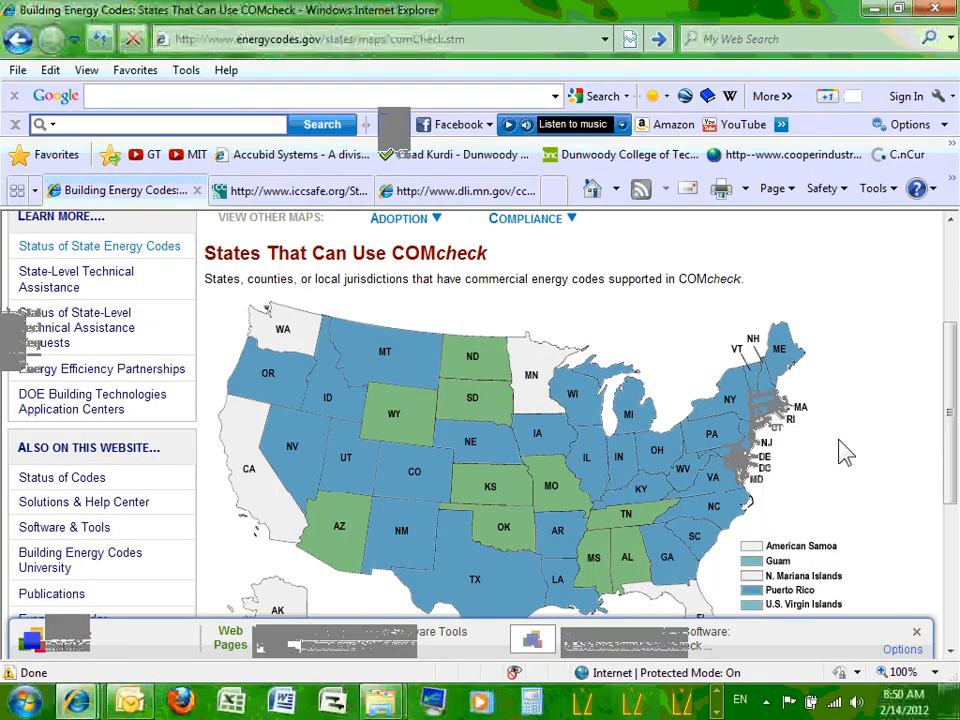
{"action": "scroll", "coordinate": [845, 452], "scroll_direction": "up", "scroll_amount": 3}
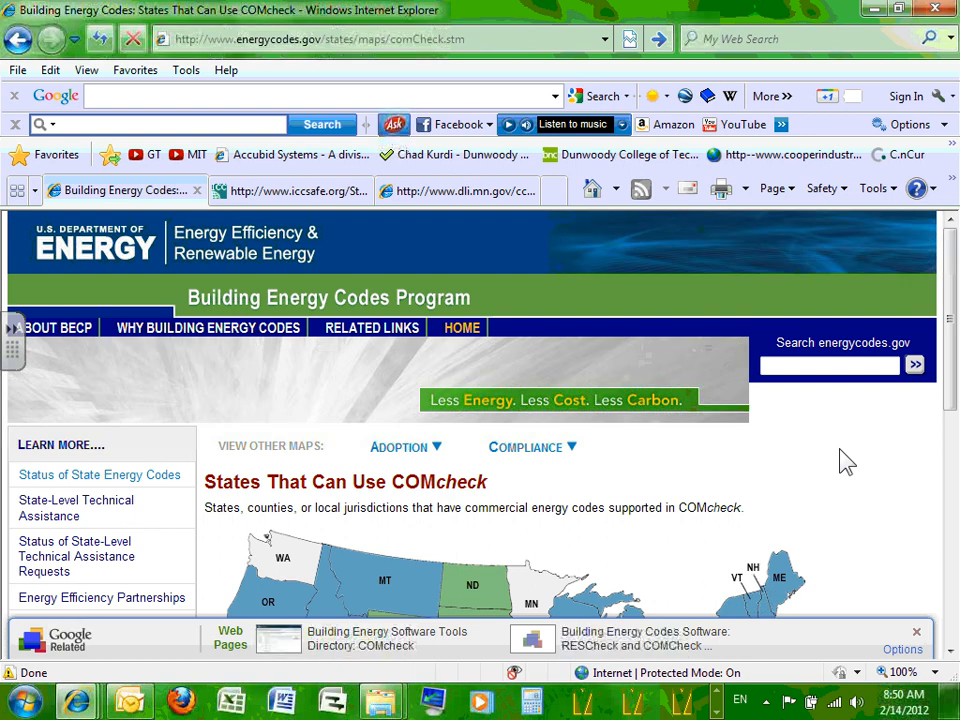
{"action": "scroll", "coordinate": [845, 462], "scroll_direction": "down", "scroll_amount": 3}
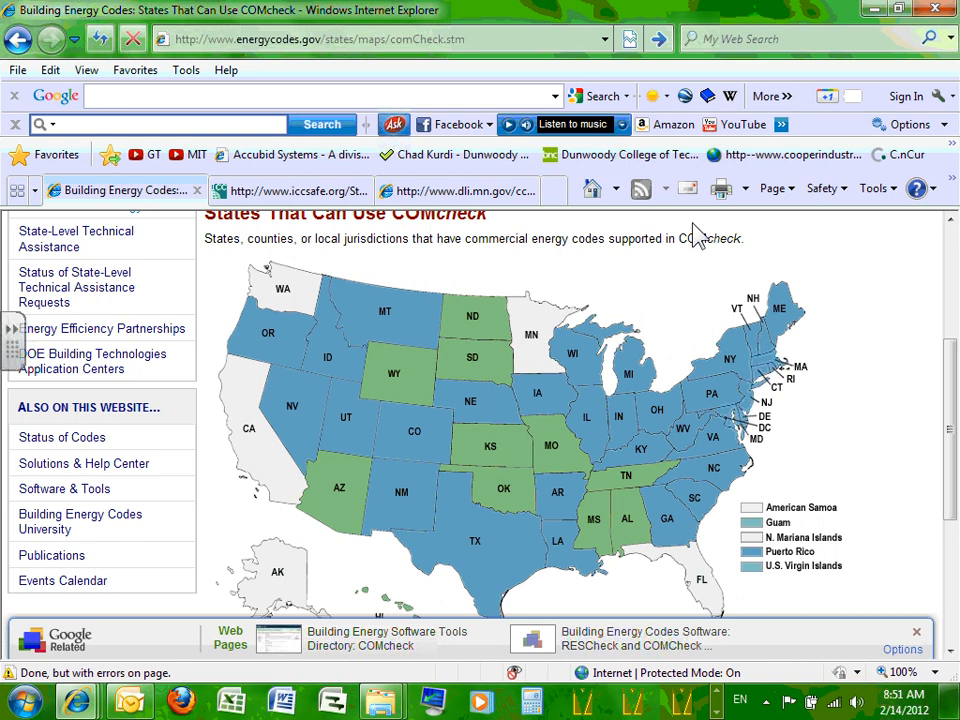
{"action": "scroll", "coordinate": [424, 508], "scroll_direction": "down", "scroll_amount": 5}
{"action": "scroll", "coordinate": [450, 446], "scroll_direction": "up", "scroll_amount": 4}
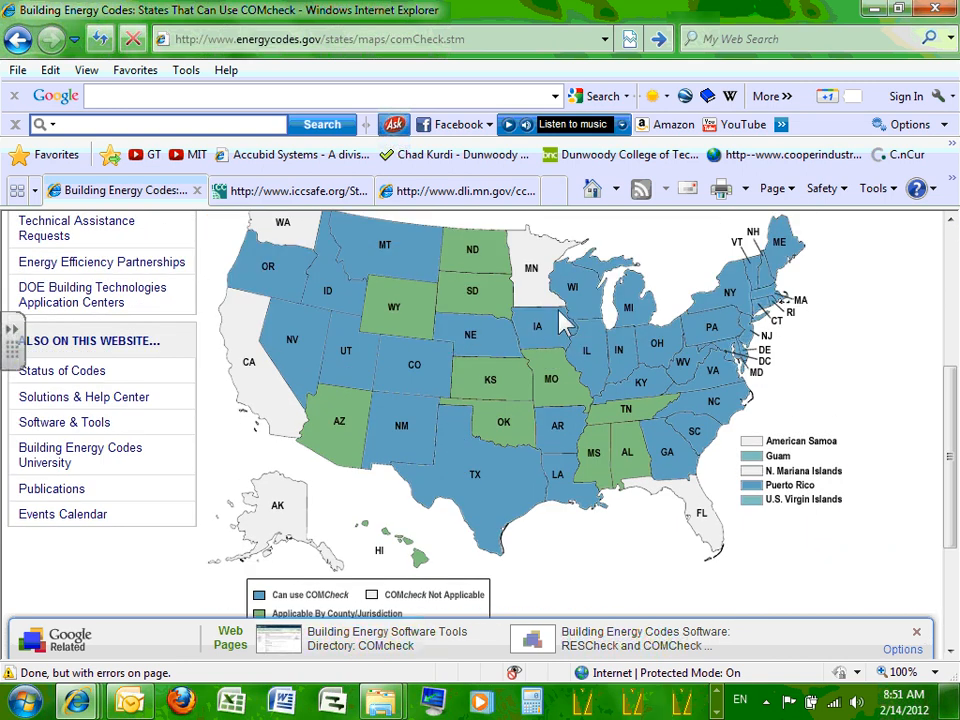
{"action": "scroll", "coordinate": [545, 322], "scroll_direction": "up", "scroll_amount": 1}
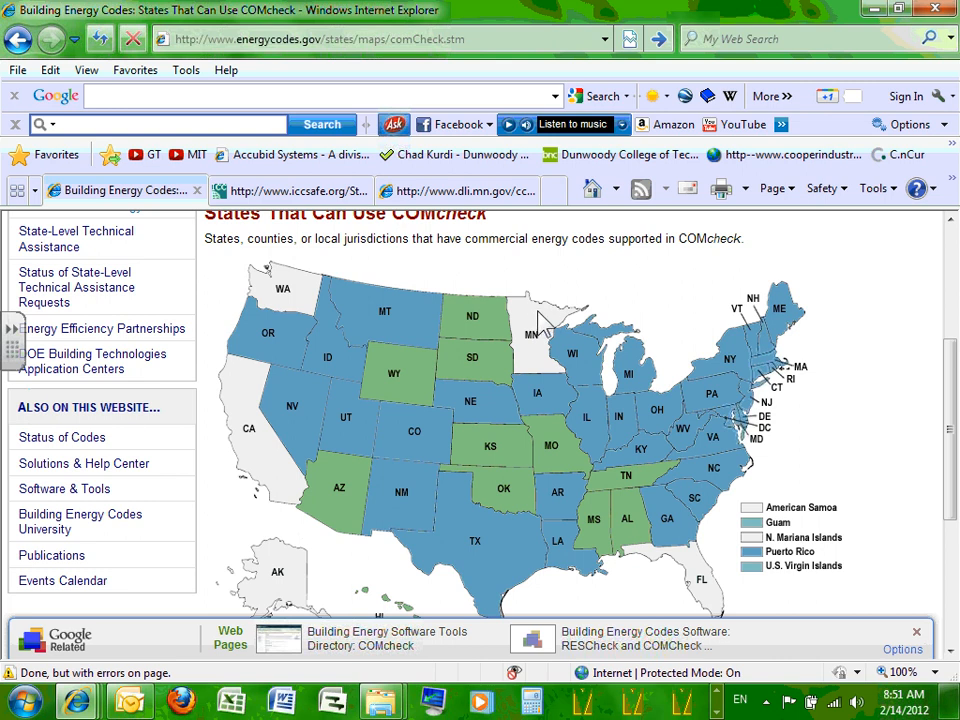
{"action": "scroll", "coordinate": [545, 318], "scroll_direction": "down", "scroll_amount": 3}
{"action": "scroll", "coordinate": [500, 325], "scroll_direction": "up", "scroll_amount": 5}
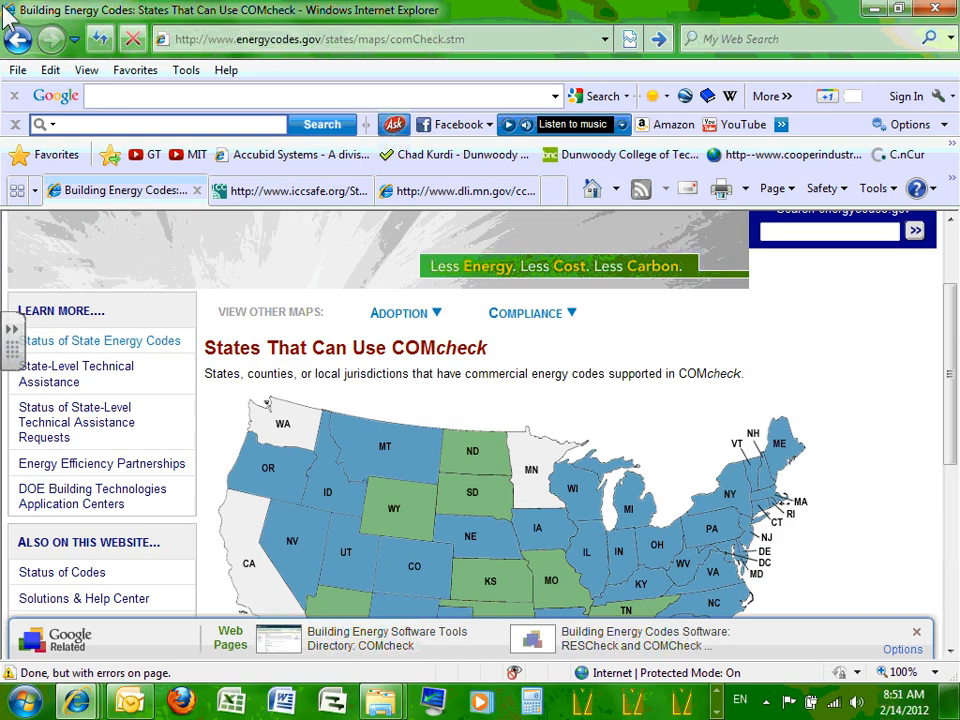
Return to the Minnesota energy code status page and scroll down to its COMMERCIAL section.
{"action": "left_click", "coordinate": [17, 42]}
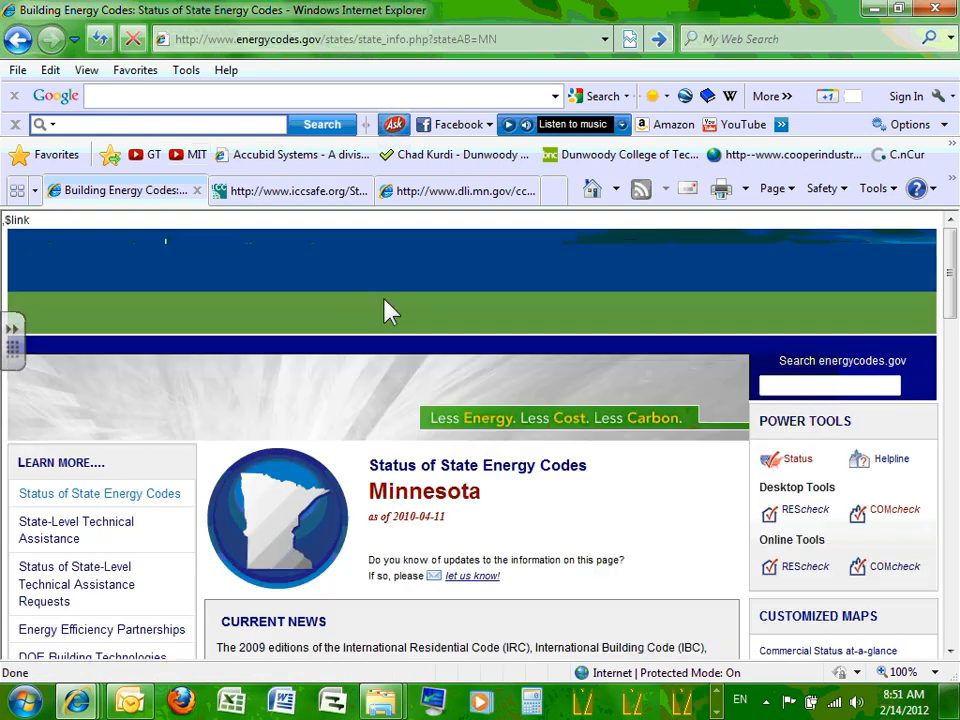
{"action": "scroll", "coordinate": [508, 411], "scroll_direction": "down", "scroll_amount": 3}
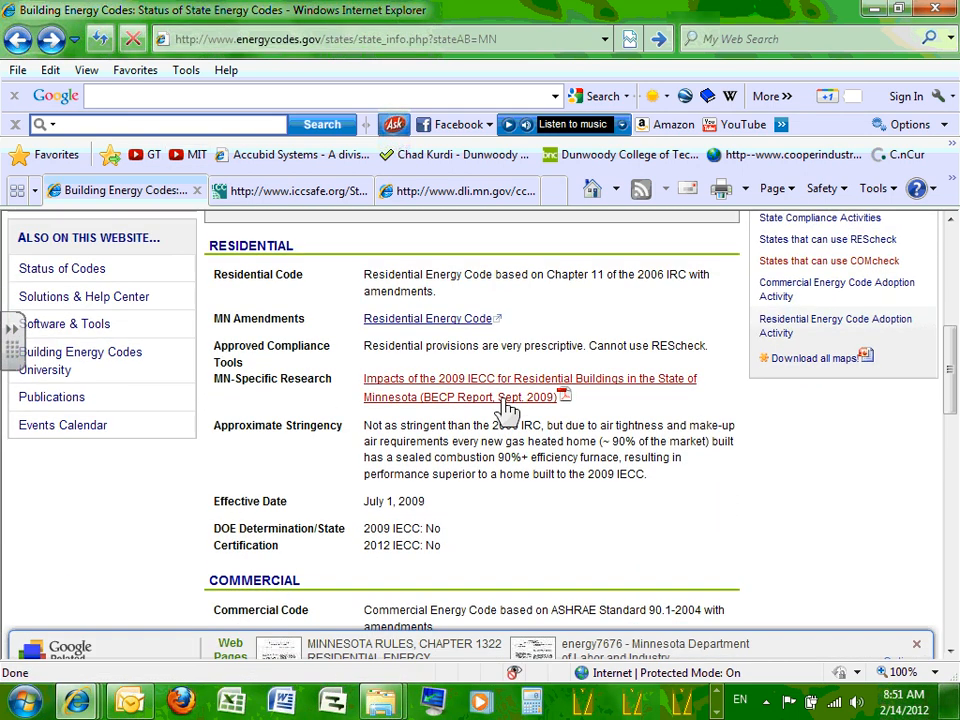
{"action": "scroll", "coordinate": [399, 386], "scroll_direction": "up", "scroll_amount": 7}
{"action": "scroll", "coordinate": [392, 376], "scroll_direction": "up", "scroll_amount": 1}
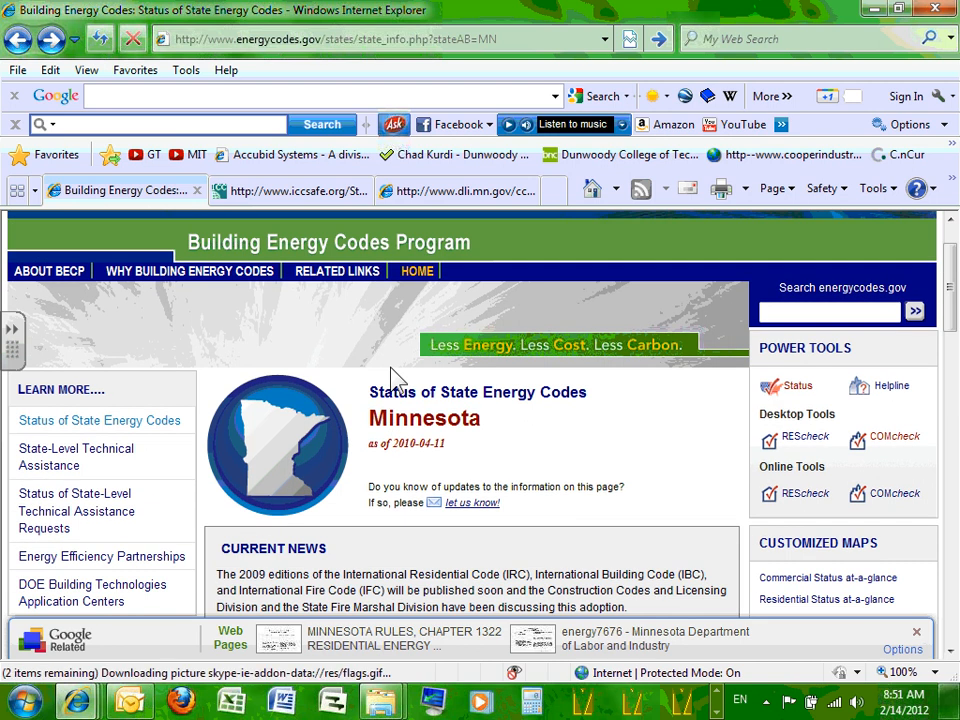
{"action": "scroll", "coordinate": [392, 376], "scroll_direction": "down", "scroll_amount": 6}
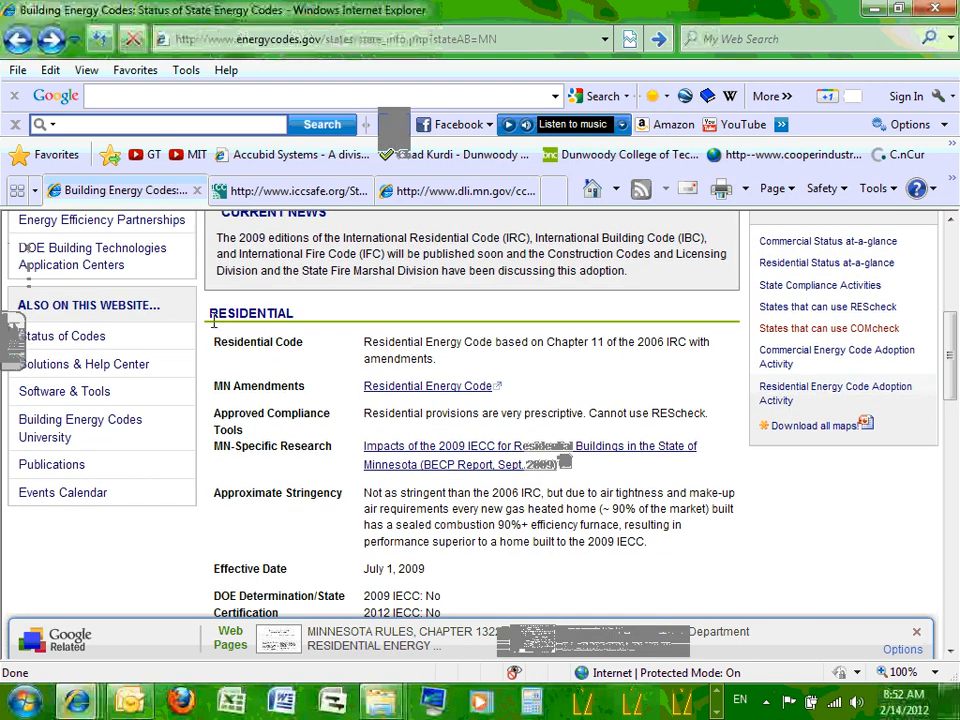
{"action": "scroll", "coordinate": [332, 343], "scroll_direction": "down", "scroll_amount": 2}
{"action": "scroll", "coordinate": [332, 343], "scroll_direction": "down", "scroll_amount": 3}
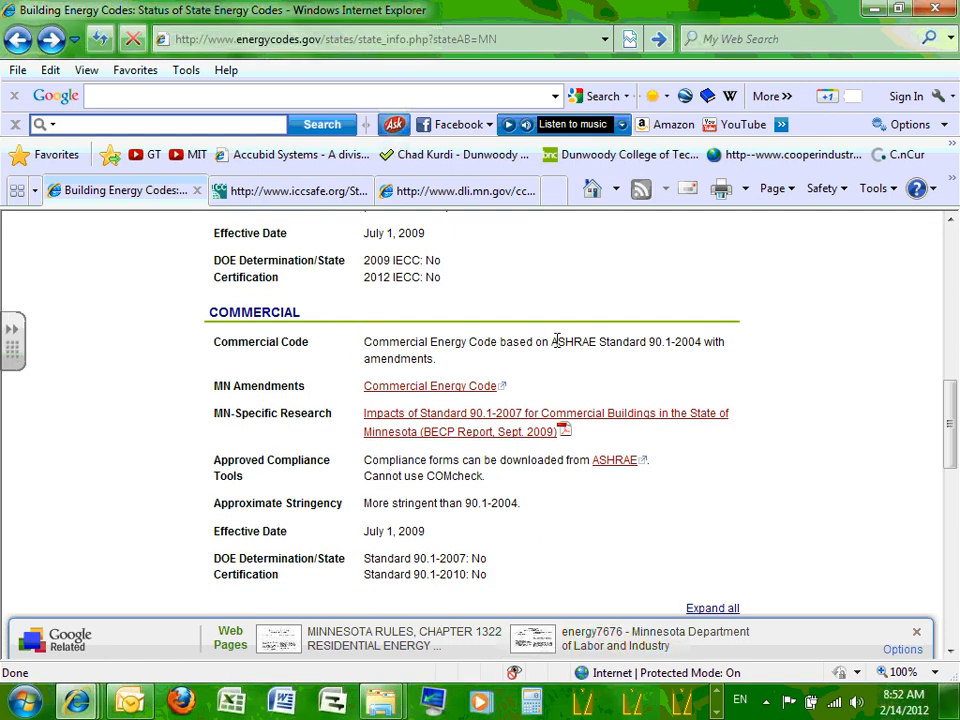
{"action": "scroll", "coordinate": [784, 360], "scroll_direction": "down", "scroll_amount": 1}
Highlight the commercial code text 'ASHRAE Standard 90.1-2004' on the Minnesota page.
{"action": "left_click_drag", "start_coordinate": [553, 341], "coordinate": [726, 273]}
{"action": "left_click", "coordinate": [587, 297]}
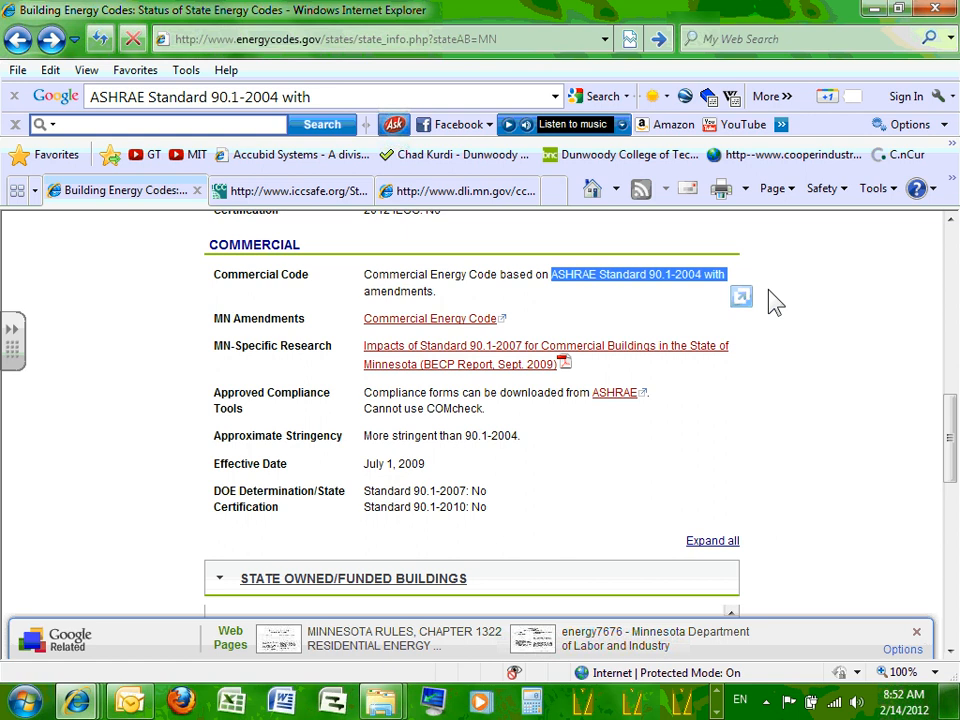
{"action": "left_click", "coordinate": [640, 280]}
{"action": "scroll", "coordinate": [634, 276], "scroll_direction": "up", "scroll_amount": 4}
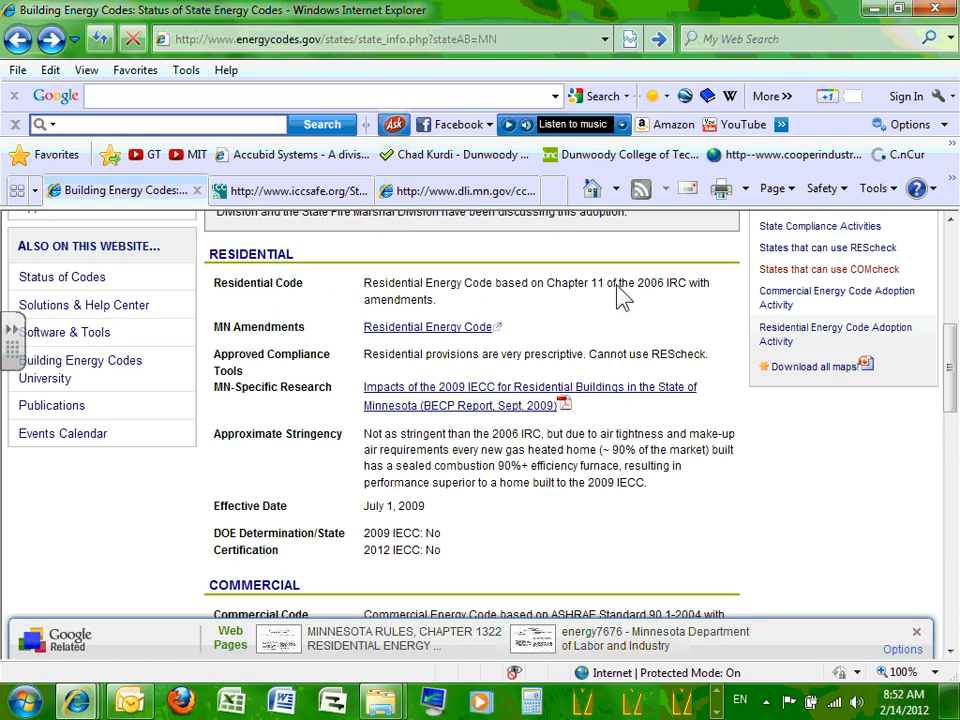
{"action": "scroll", "coordinate": [479, 287], "scroll_direction": "up", "scroll_amount": 4}
{"action": "scroll", "coordinate": [479, 287], "scroll_direction": "down", "scroll_amount": 5}
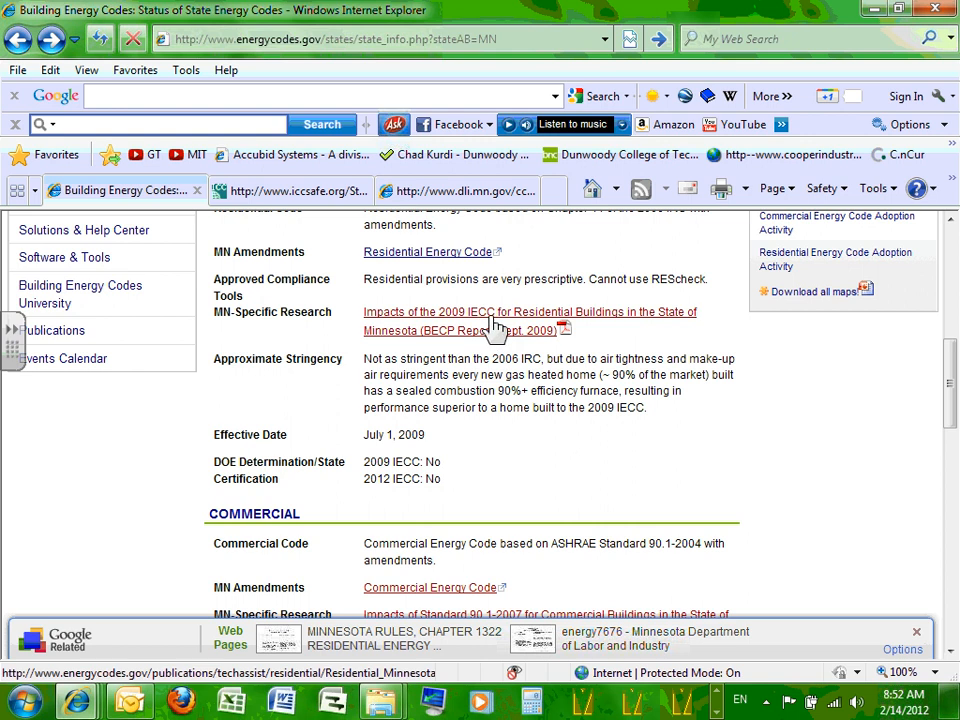
{"action": "scroll", "coordinate": [546, 336], "scroll_direction": "down", "scroll_amount": 2}
{"action": "scroll", "coordinate": [553, 338], "scroll_direction": "up", "scroll_amount": 4}
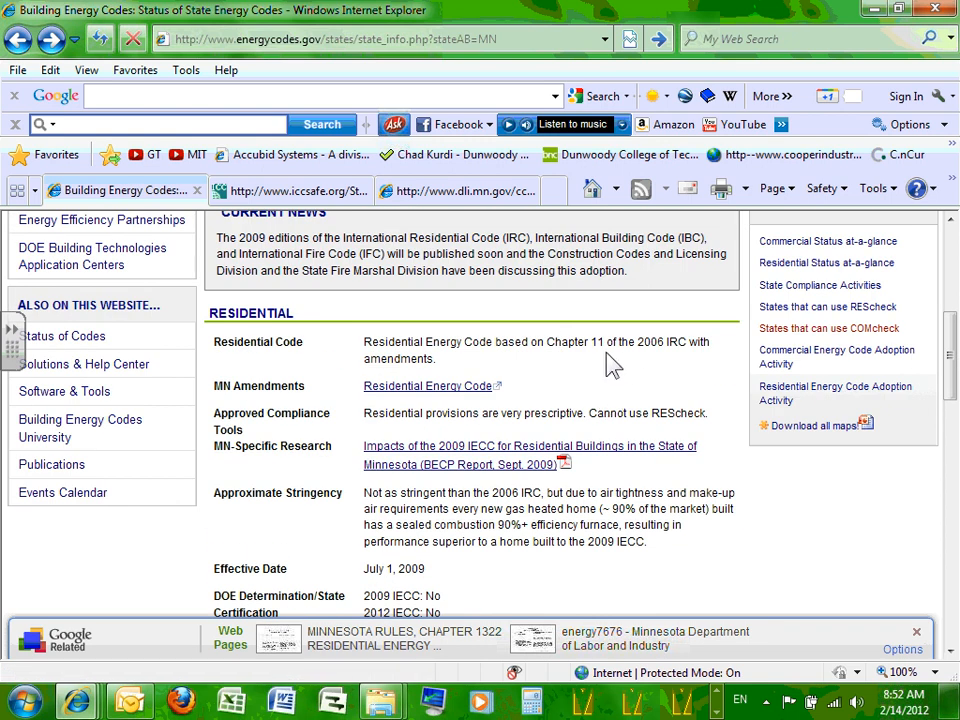
{"action": "scroll", "coordinate": [611, 364], "scroll_direction": "down", "scroll_amount": 3}
{"action": "scroll", "coordinate": [597, 368], "scroll_direction": "down", "scroll_amount": 2}
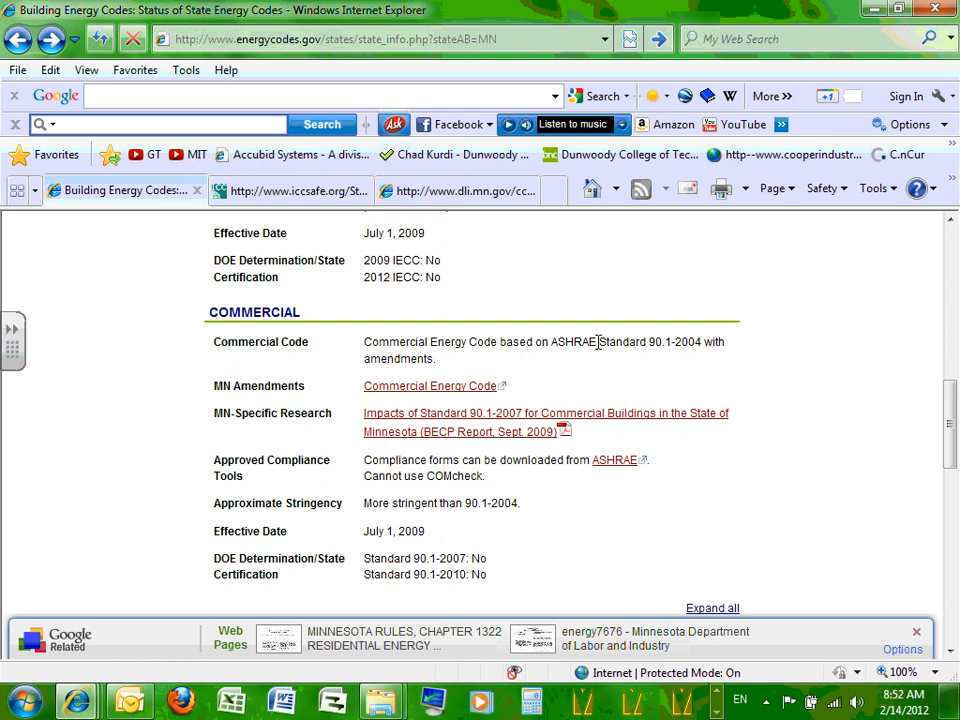
{"action": "left_click_drag", "start_coordinate": [553, 341], "coordinate": [706, 343]}
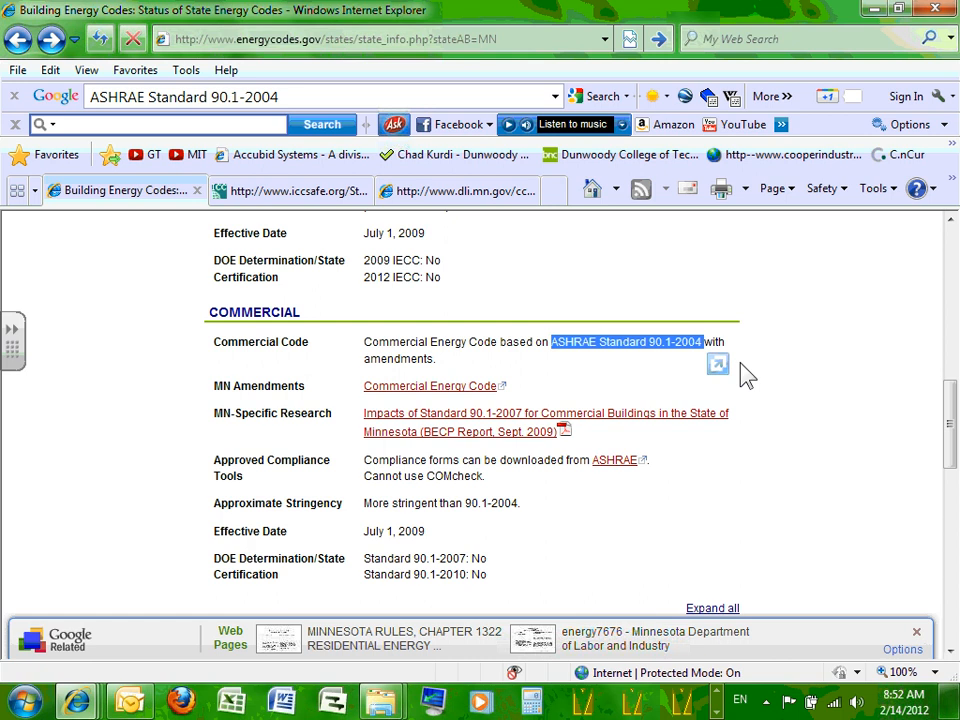
{"action": "left_click", "coordinate": [515, 527]}
Copy the Minnesota status page's web address from the address bar.
{"action": "scroll", "coordinate": [430, 514], "scroll_direction": "down", "scroll_amount": 8}
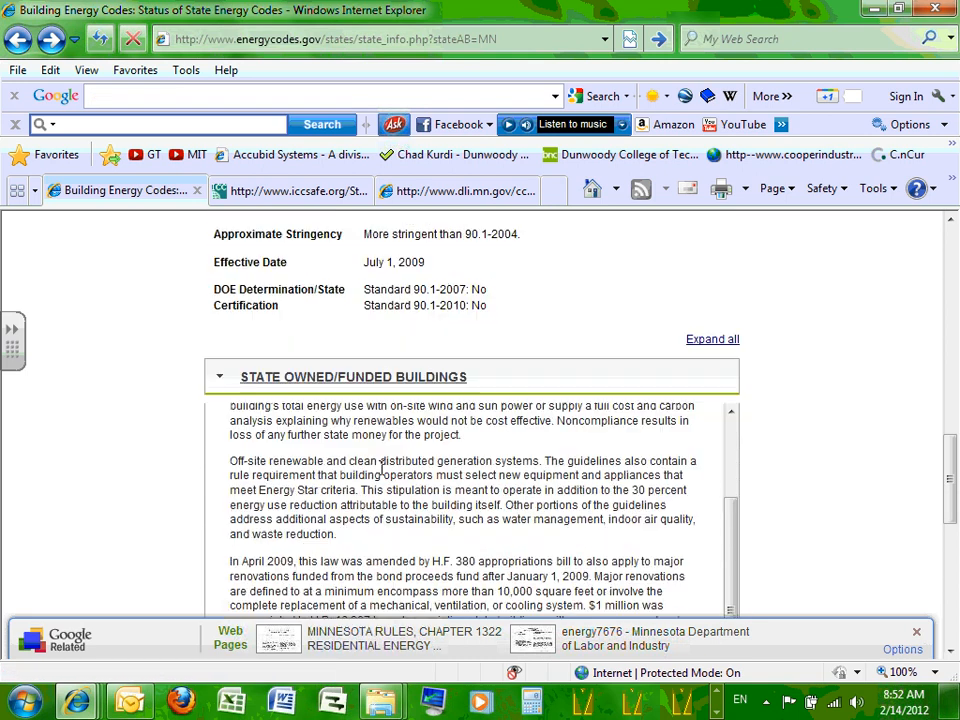
{"action": "scroll", "coordinate": [446, 476], "scroll_direction": "down", "scroll_amount": 5}
{"action": "scroll", "coordinate": [446, 476], "scroll_direction": "up", "scroll_amount": 6}
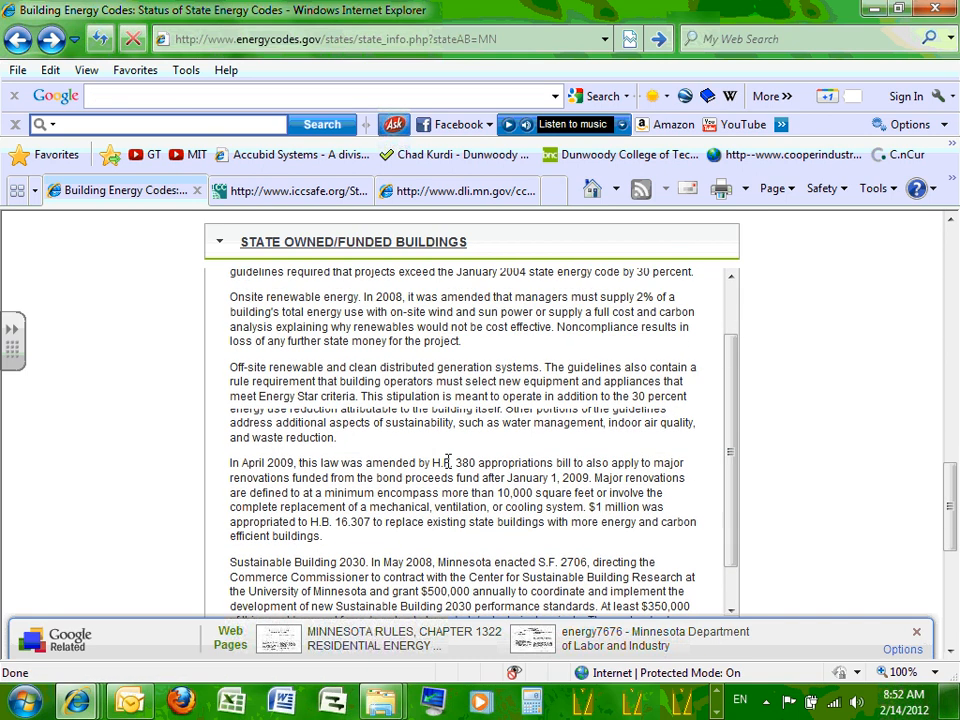
{"action": "scroll", "coordinate": [448, 462], "scroll_direction": "up", "scroll_amount": 3}
{"action": "left_click", "coordinate": [401, 39]}
{"action": "right_click", "coordinate": [401, 39]}
{"action": "key", "text": "ctrl+c"}
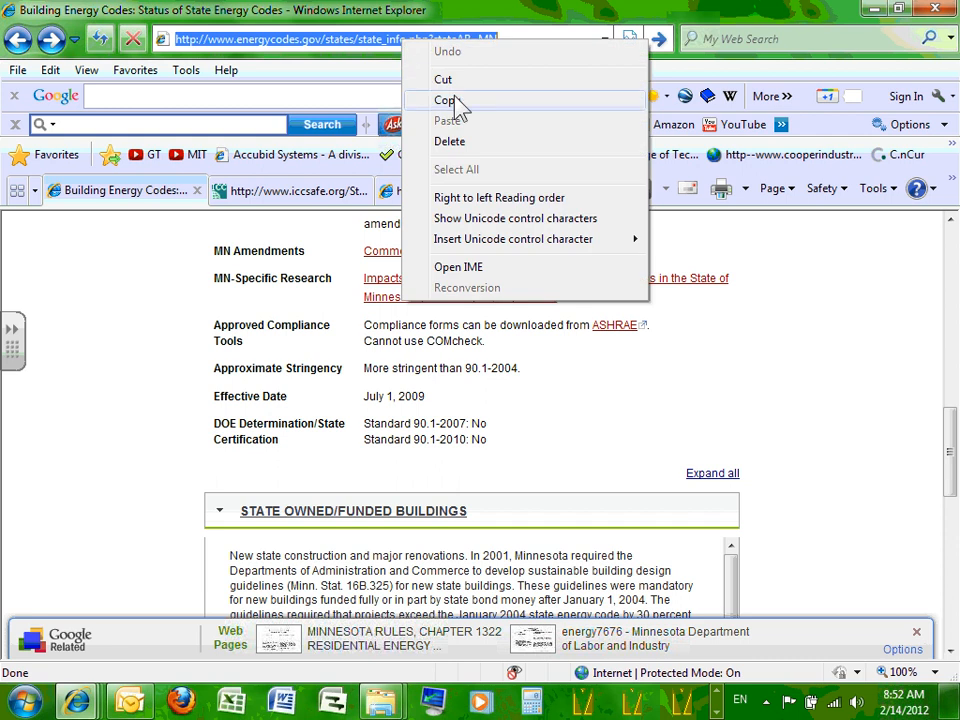
{"action": "left_click", "coordinate": [447, 100]}
Start a new Outlook message and paste the copied energycodes.gov link into its body.
{"action": "left_click", "coordinate": [134, 702]}
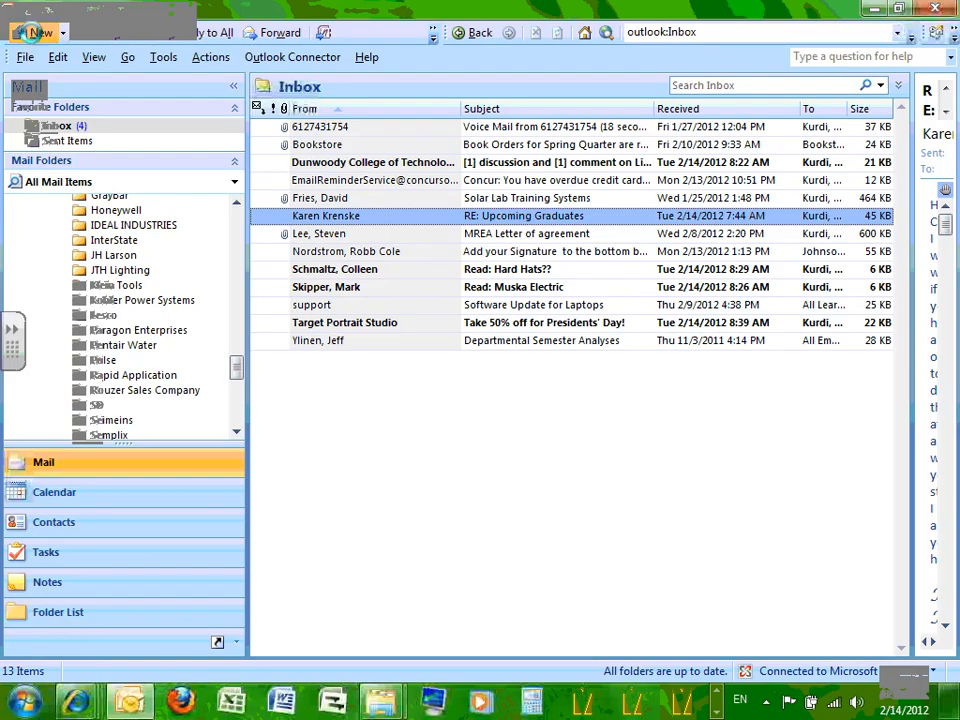
{"action": "left_click", "coordinate": [30, 31]}
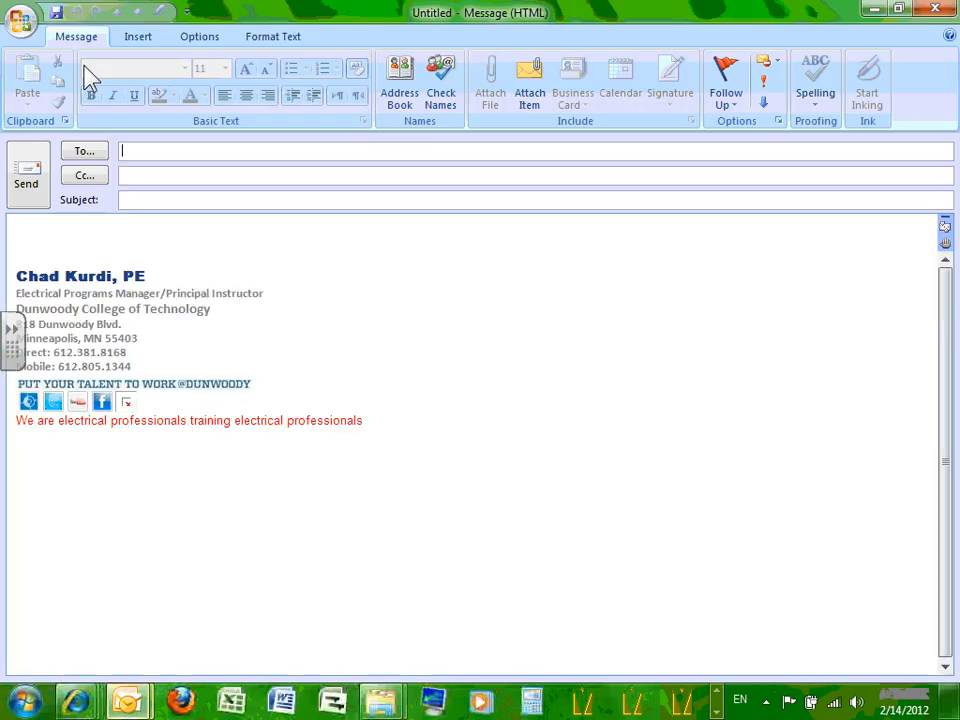
{"action": "left_click", "coordinate": [107, 227]}
{"action": "right_click", "coordinate": [107, 229]}
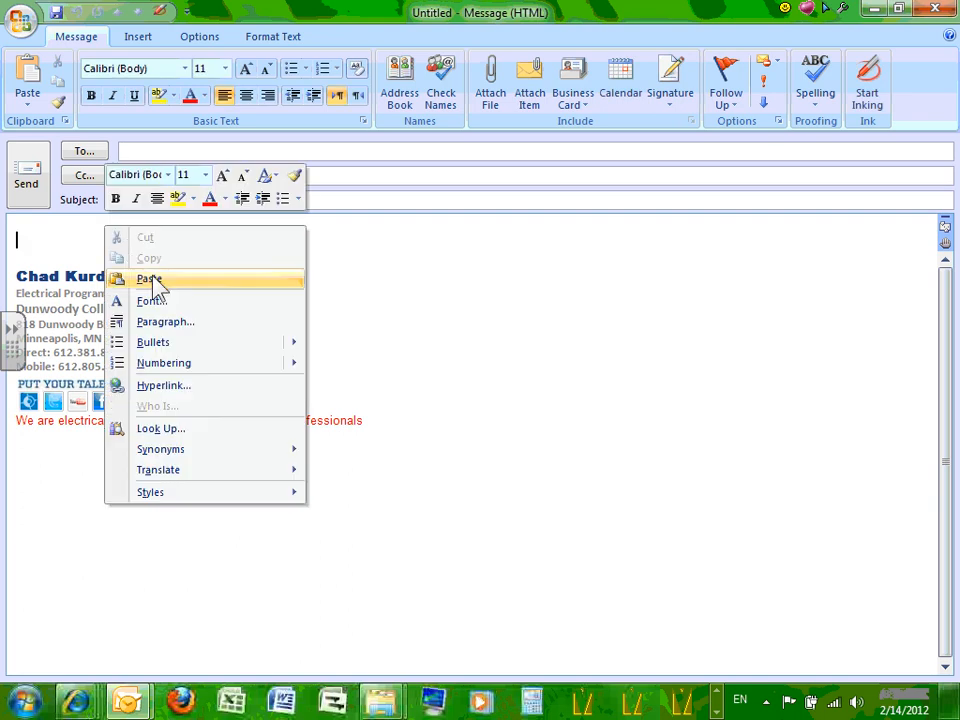
{"action": "left_click", "coordinate": [150, 279]}
Address the message to ECDM Class-2012 and give it the subject 'Energy'.
{"action": "left_click", "coordinate": [153, 151]}
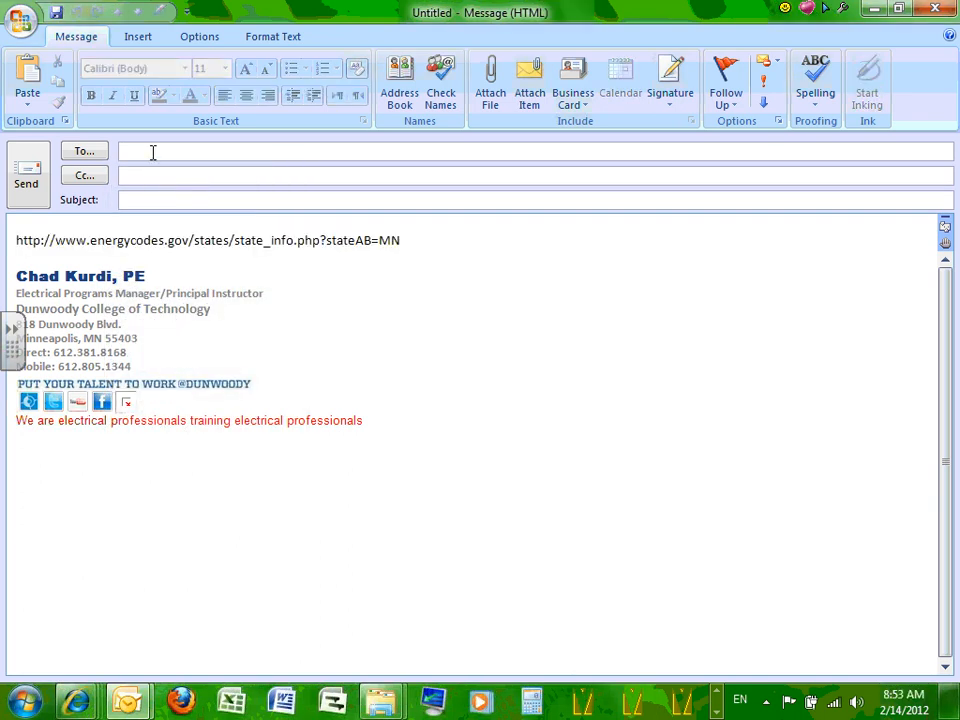
{"action": "type", "text": "ecd"}
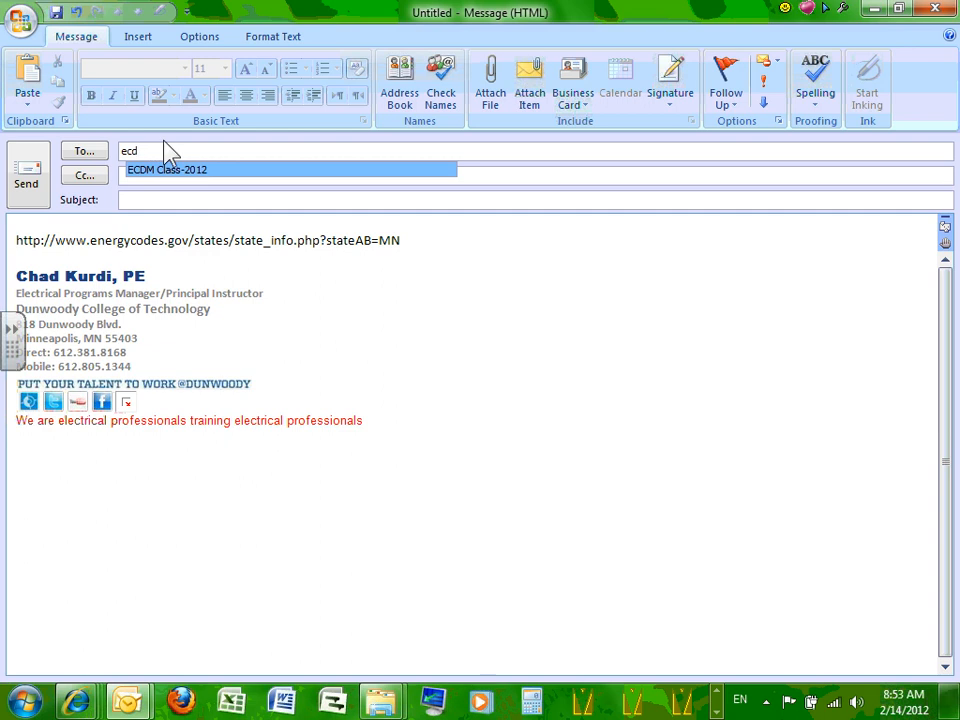
{"action": "left_click", "coordinate": [165, 170]}
{"action": "left_click", "coordinate": [163, 198]}
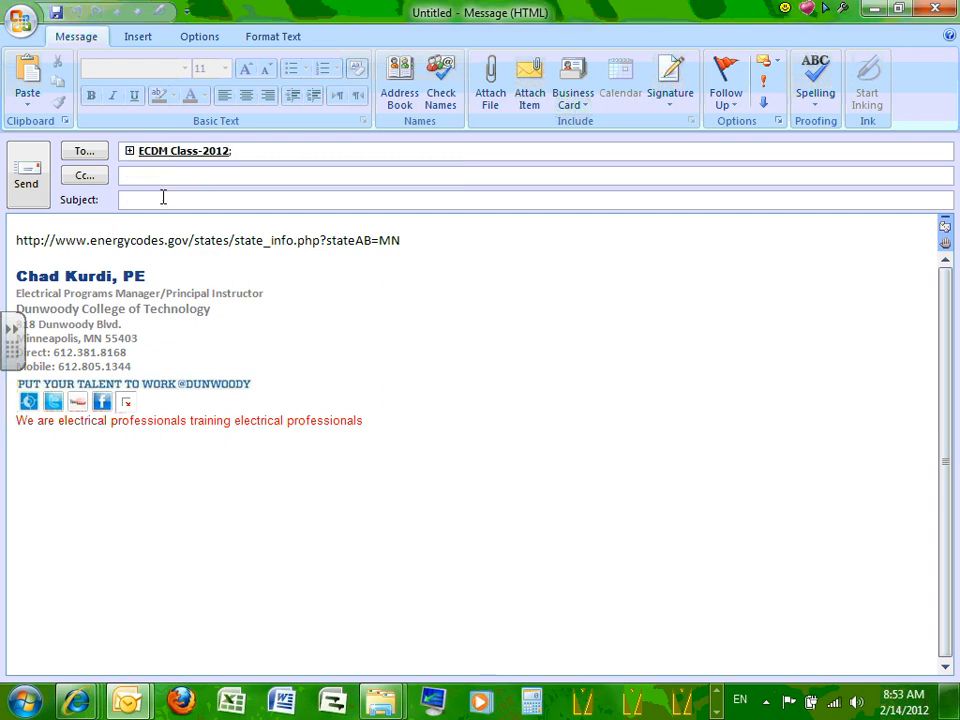
{"action": "type", "text": "Energy"}
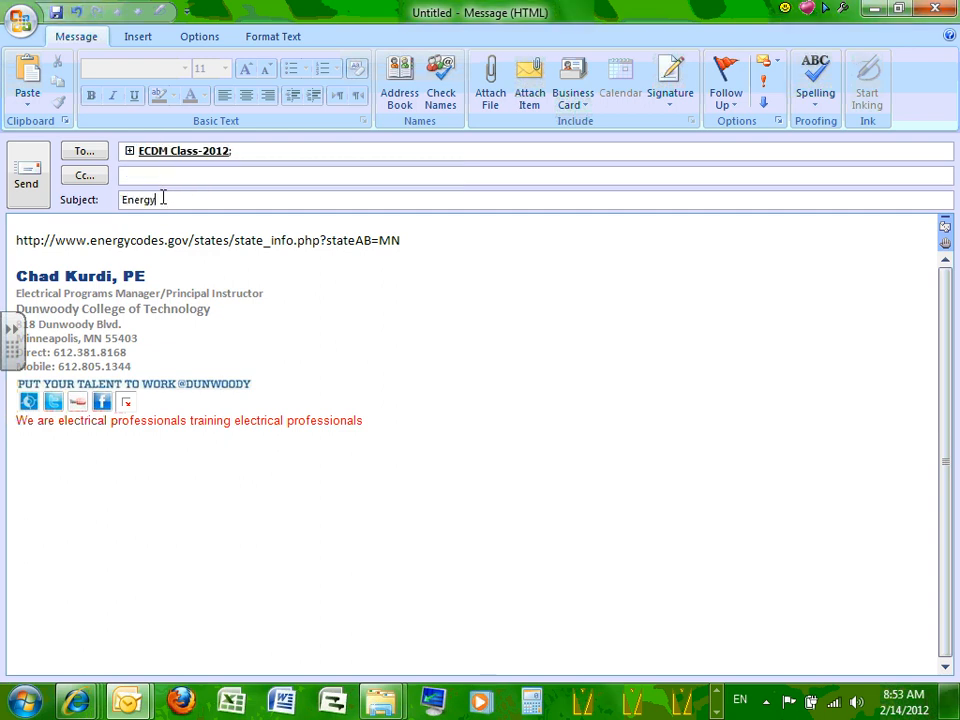
Attempt to send the message twice, dismissing the error each time.
{"action": "left_click", "coordinate": [40, 172]}
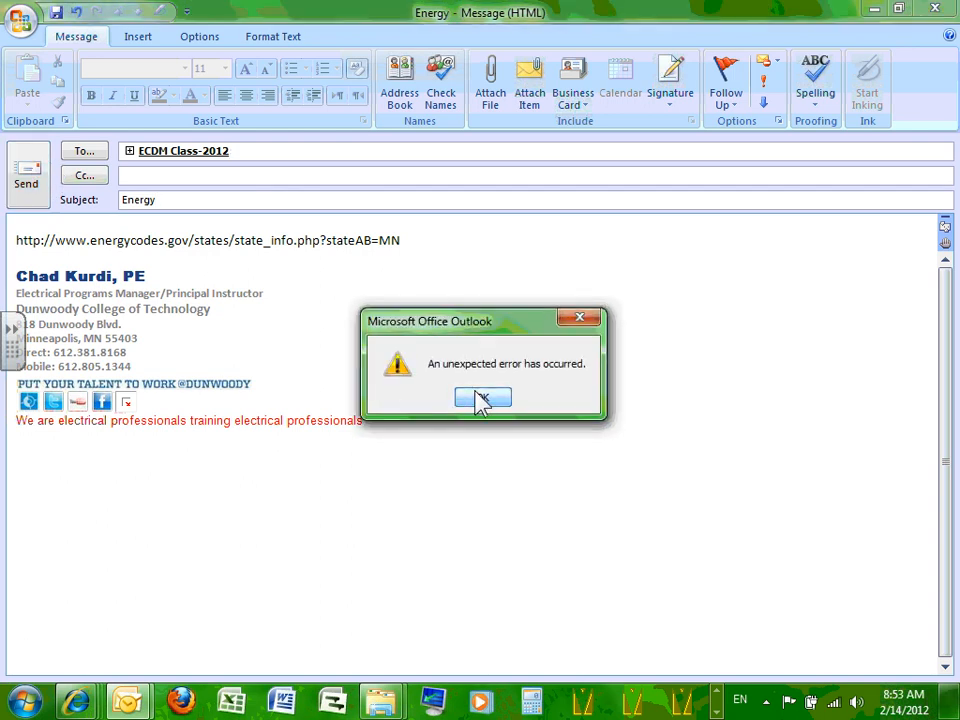
{"action": "left_click", "coordinate": [482, 399]}
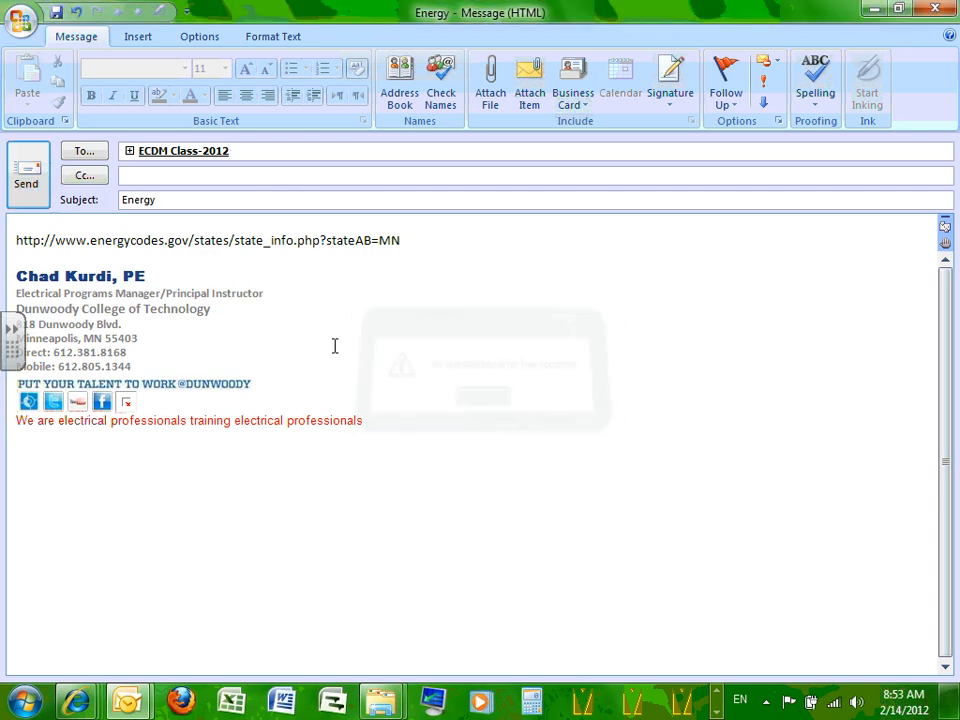
{"action": "left_click", "coordinate": [35, 171]}
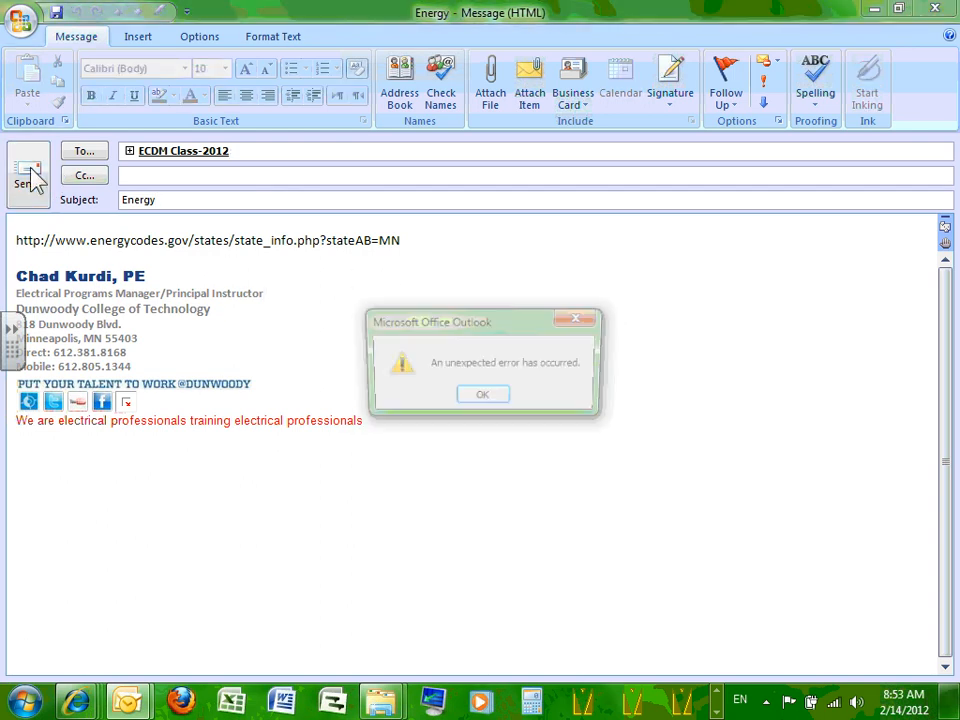
{"action": "left_click", "coordinate": [484, 400]}
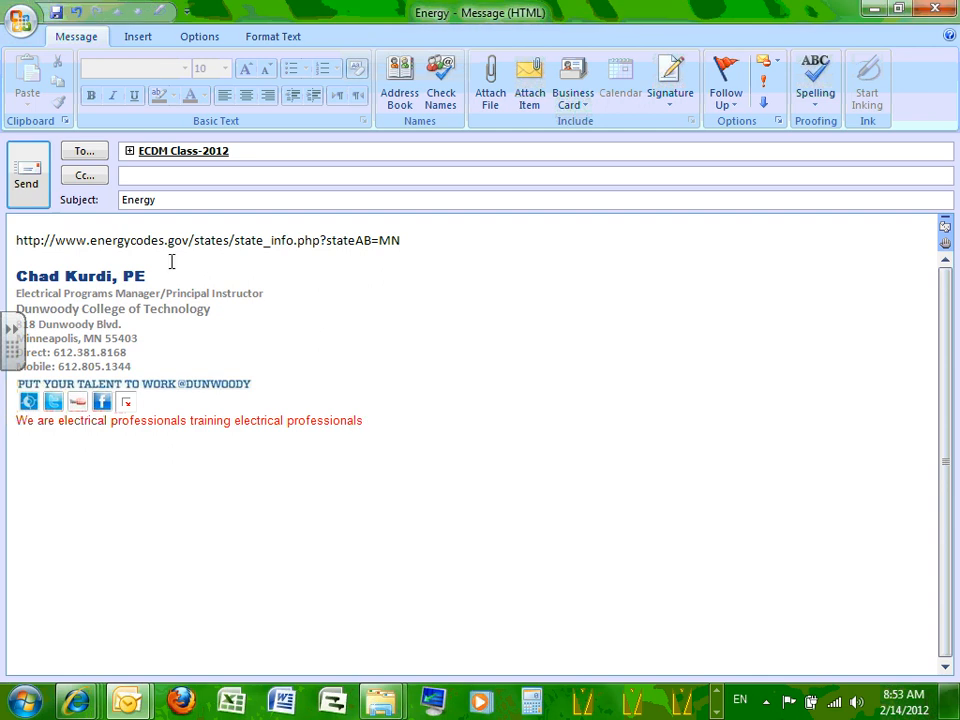
Replace the broken ECDM Class-2012 recipient and retry sending, dismissing the error again.
{"action": "left_click", "coordinate": [130, 152]}
{"action": "left_click", "coordinate": [450, 398]}
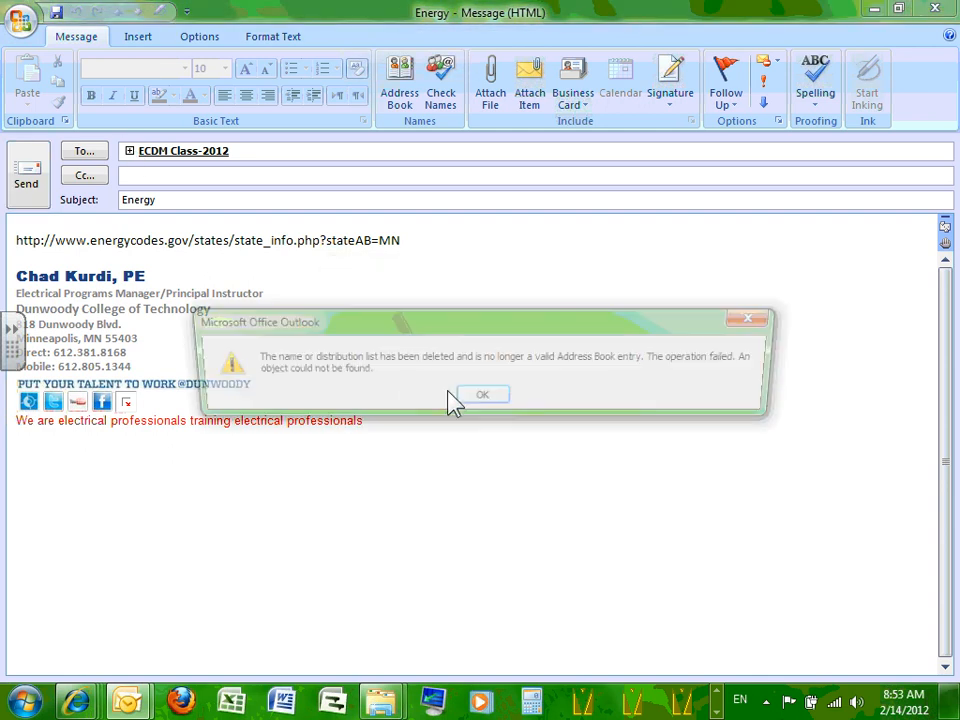
{"action": "left_click", "coordinate": [476, 398]}
{"action": "left_click", "coordinate": [178, 153]}
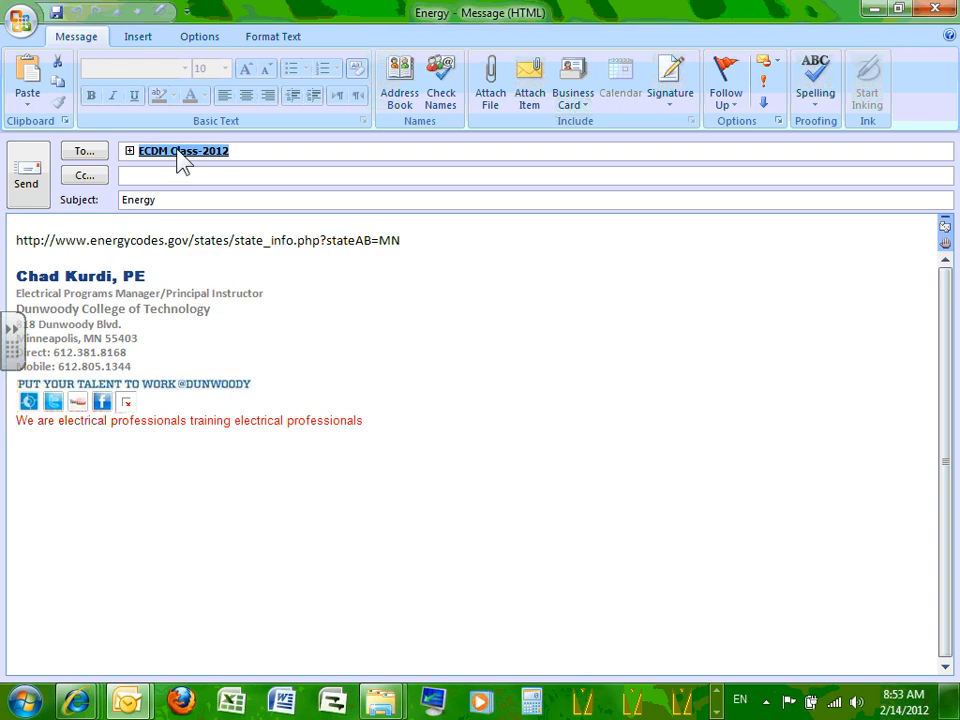
{"action": "key", "text": "Delete"}
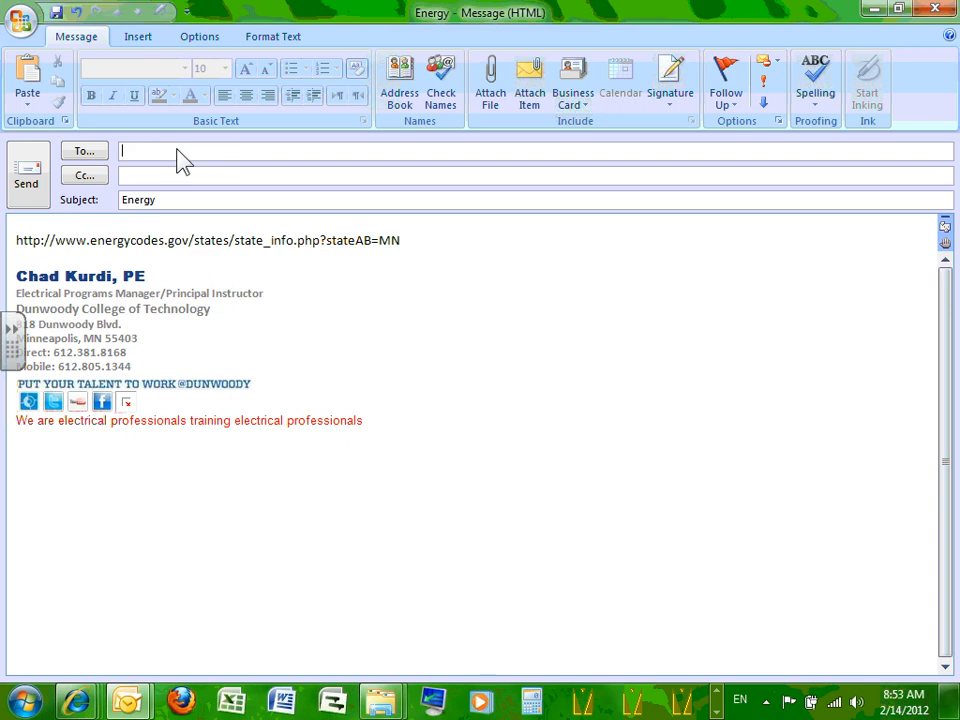
{"action": "type", "text": "ecd"}
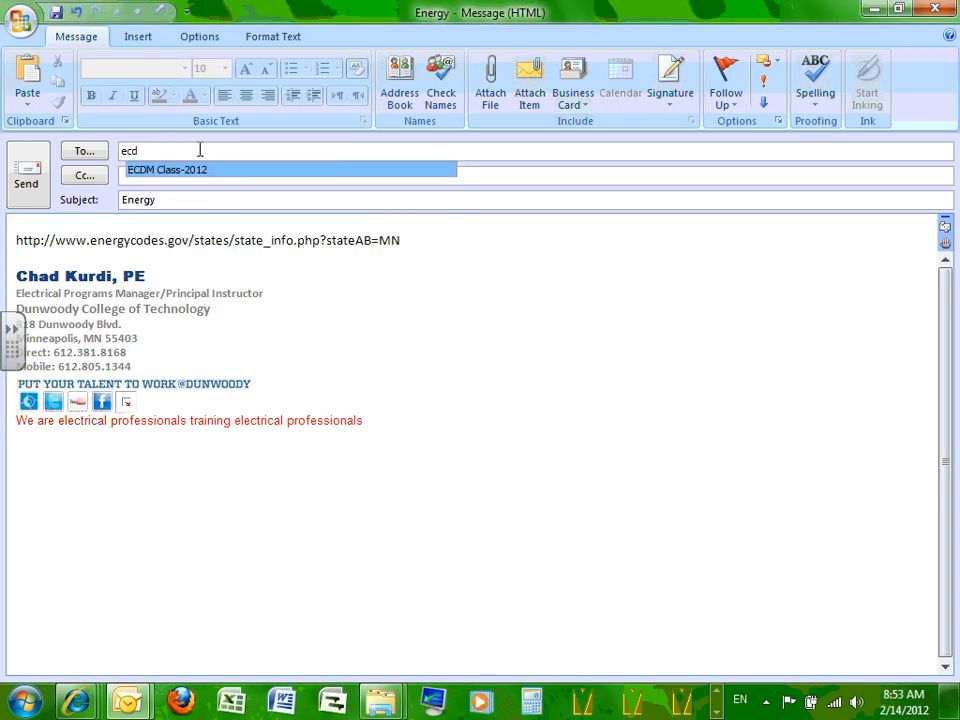
{"action": "left_click", "coordinate": [193, 171]}
{"action": "left_click", "coordinate": [30, 178]}
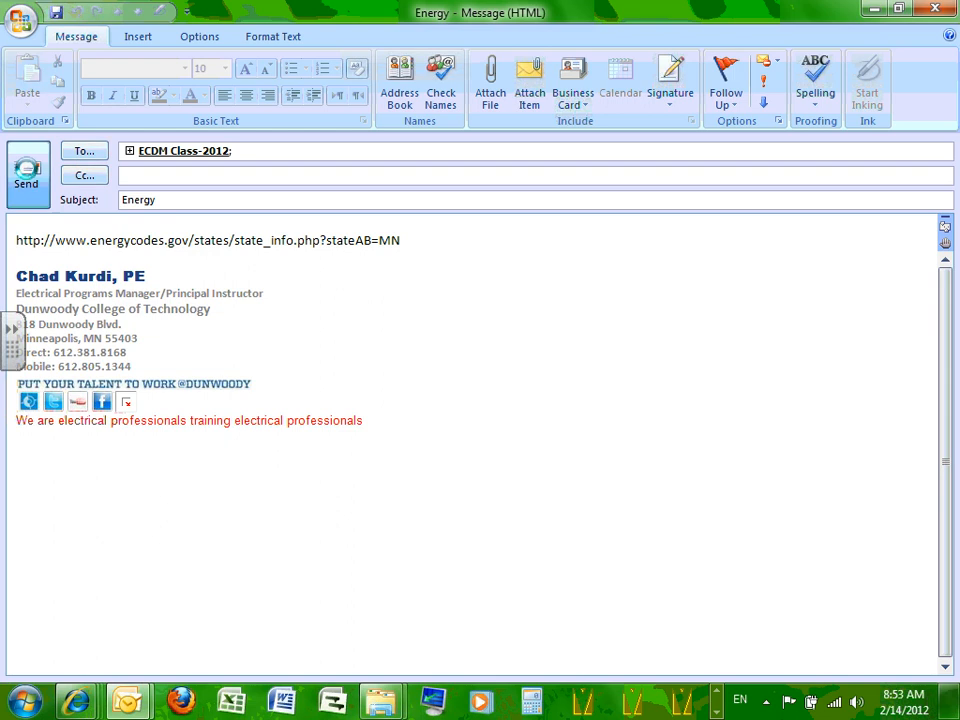
{"action": "left_click", "coordinate": [483, 398]}
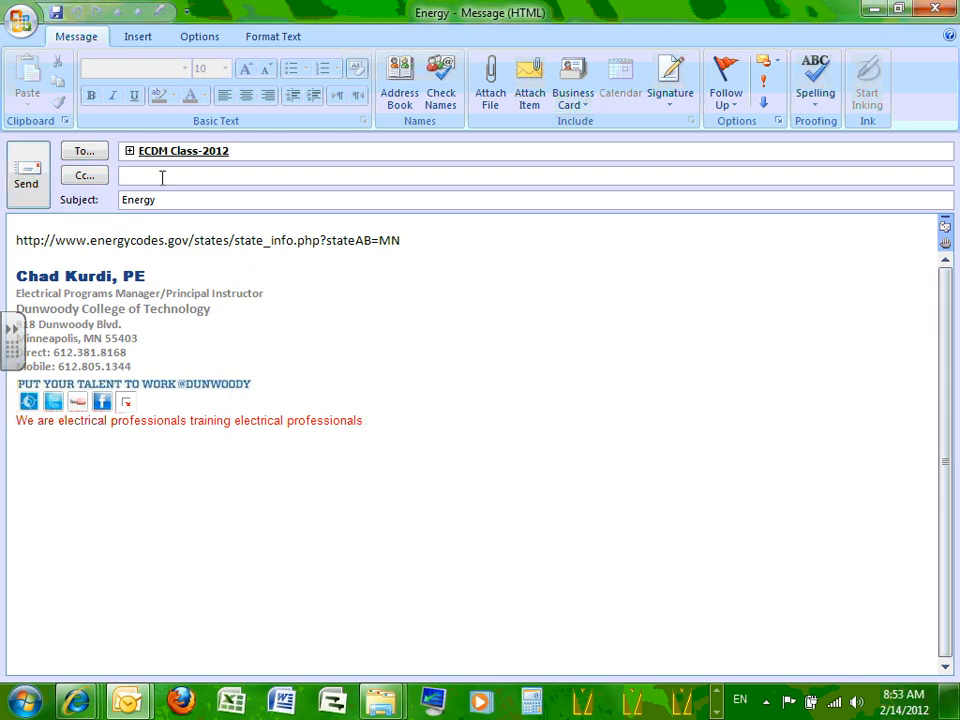
Add the ECDM Class-2012 group as a recipient from the Contacts address book.
{"action": "left_click", "coordinate": [81, 150]}
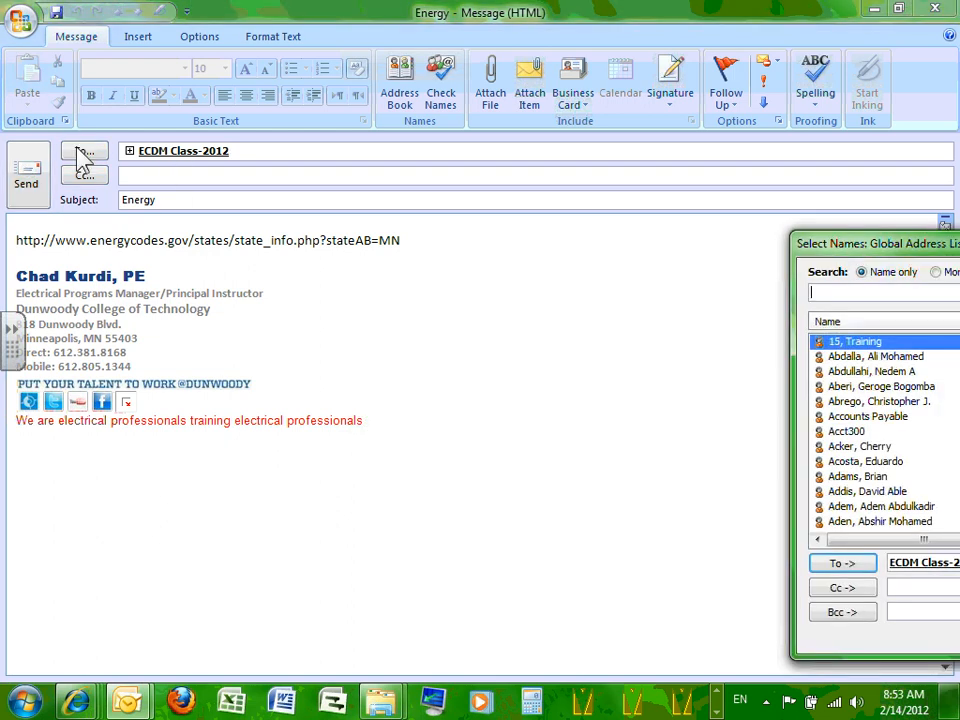
{"action": "left_click_drag", "start_coordinate": [816, 242], "coordinate": [420, 172]}
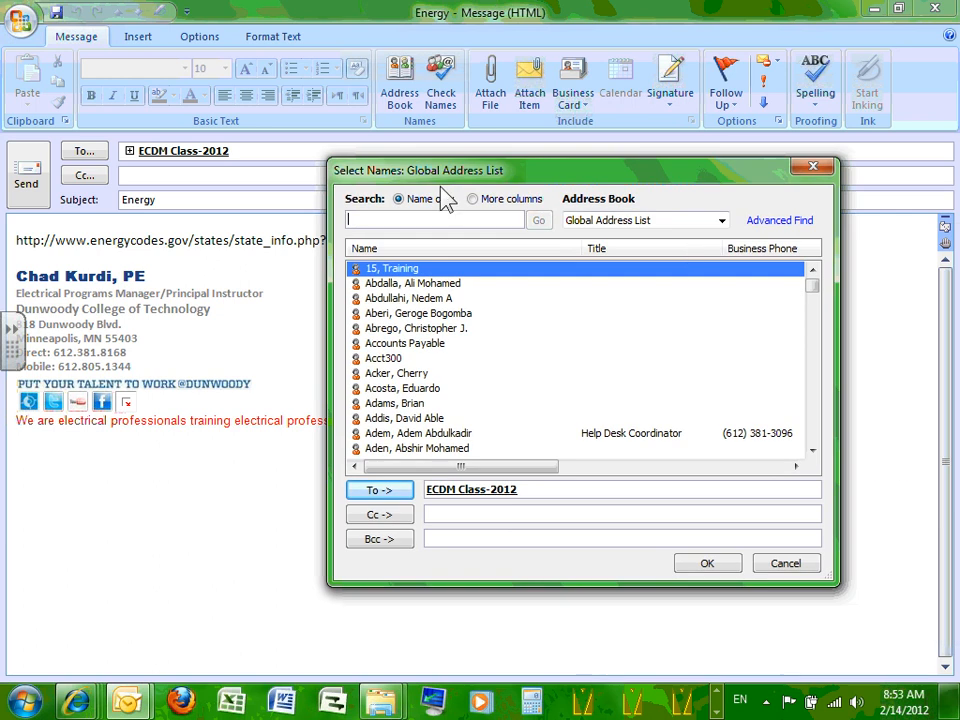
{"action": "left_click", "coordinate": [721, 221]}
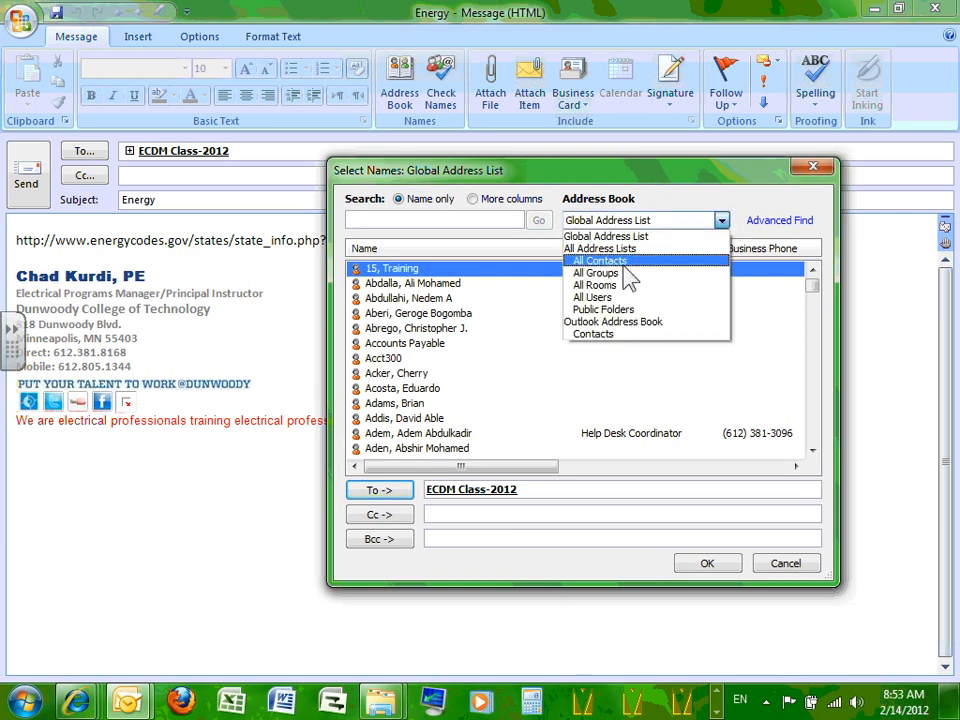
{"action": "left_click", "coordinate": [600, 334]}
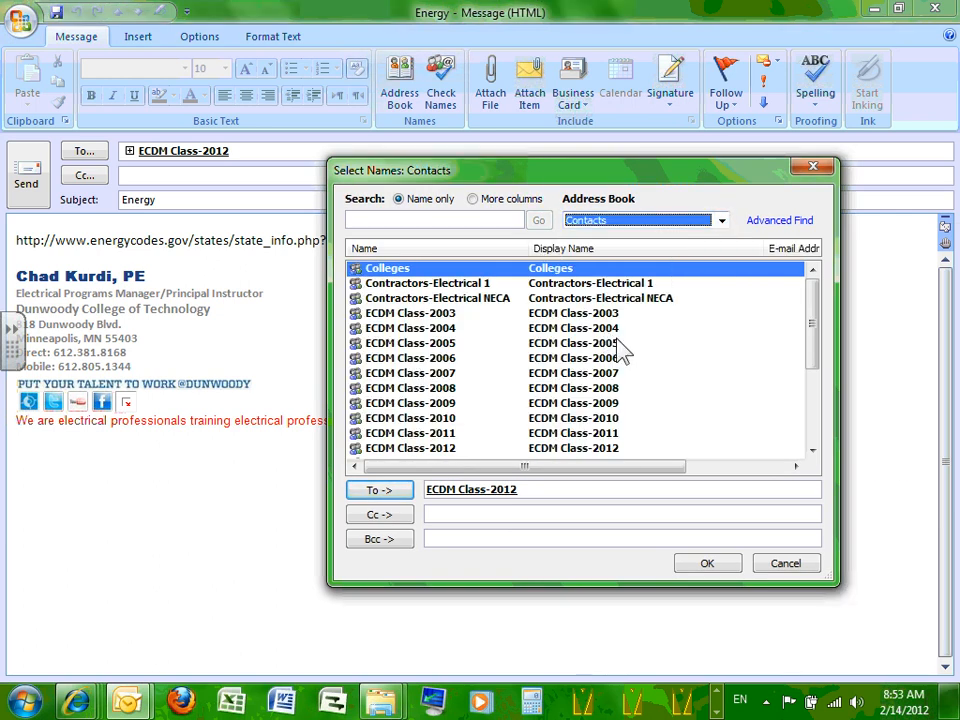
{"action": "left_click", "coordinate": [437, 448]}
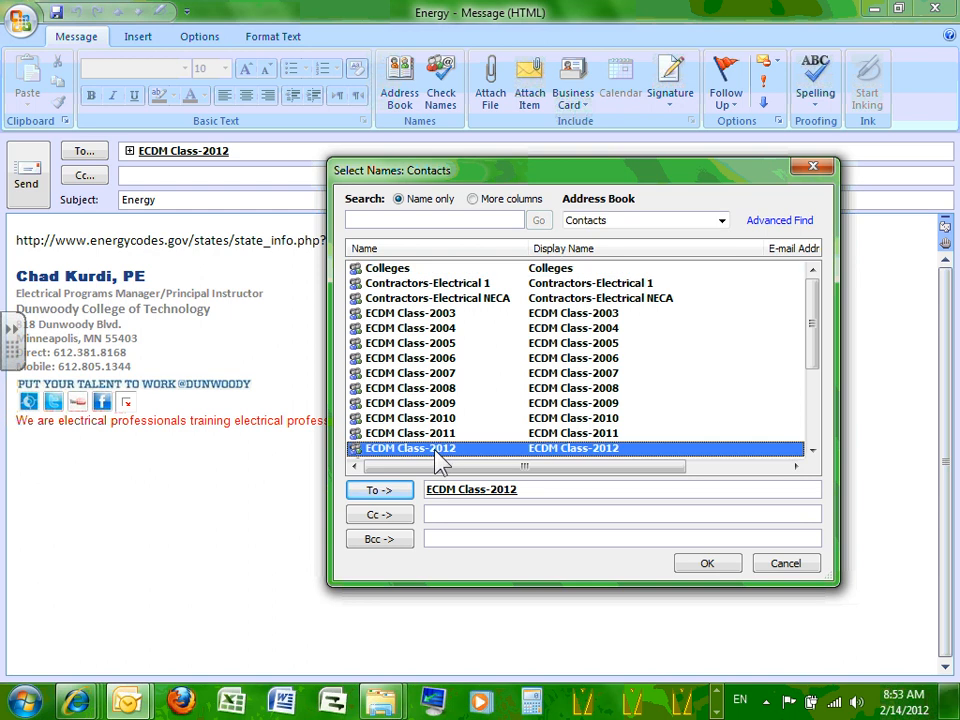
{"action": "left_click", "coordinate": [459, 488]}
{"action": "left_click", "coordinate": [386, 493]}
{"action": "left_click", "coordinate": [388, 492]}
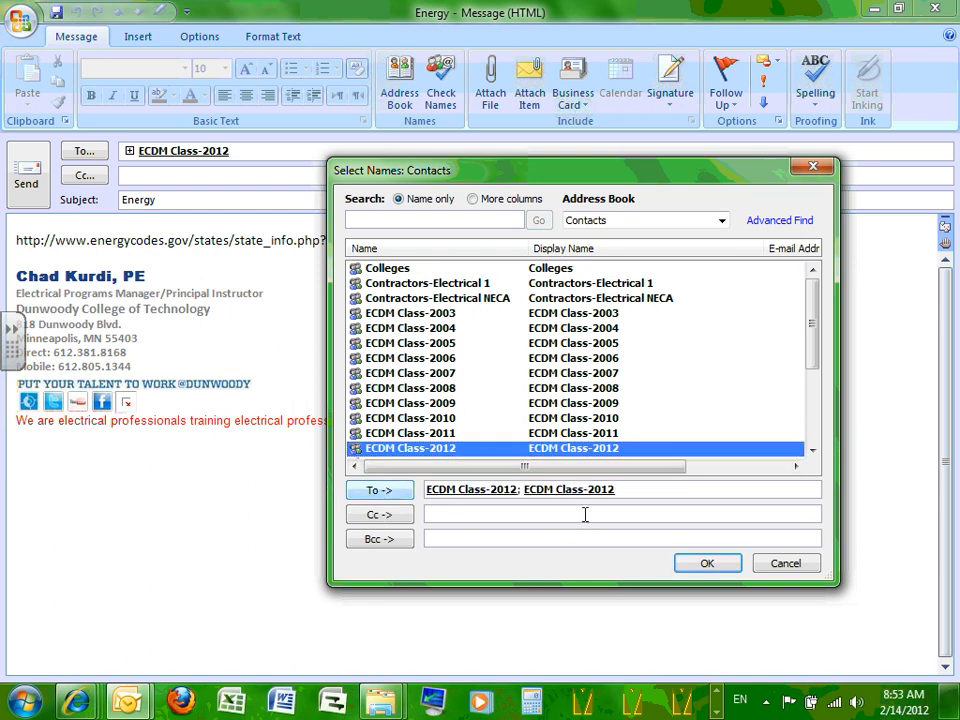
{"action": "left_click", "coordinate": [700, 562]}
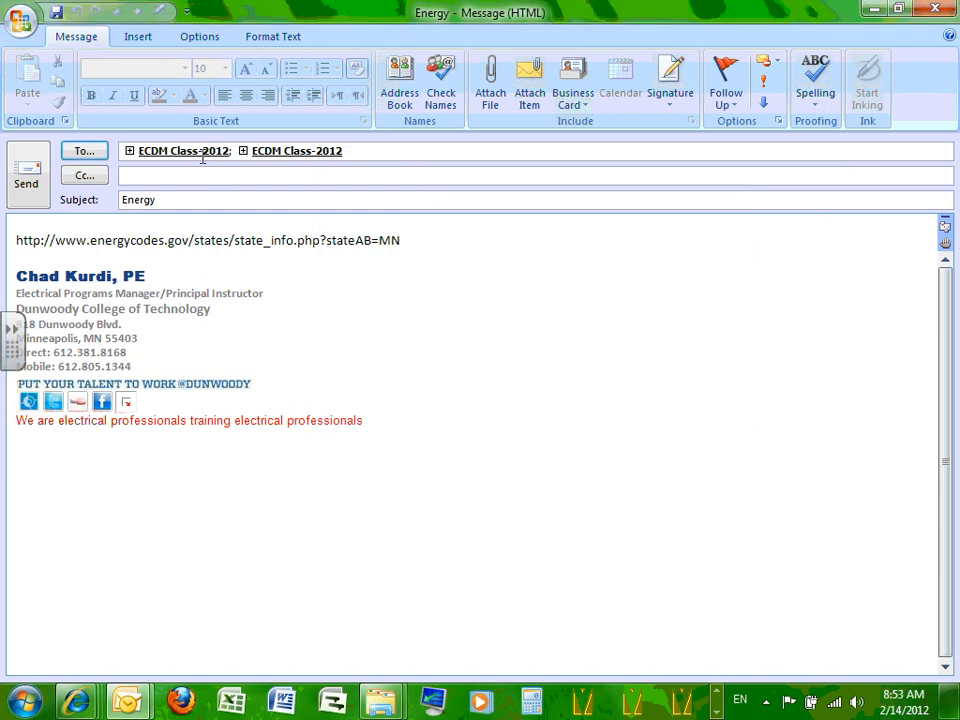
Delete the duplicate ECDM Class-2012 recipient and send the Energy message.
{"action": "left_click", "coordinate": [202, 152]}
{"action": "key", "text": "Delete"}
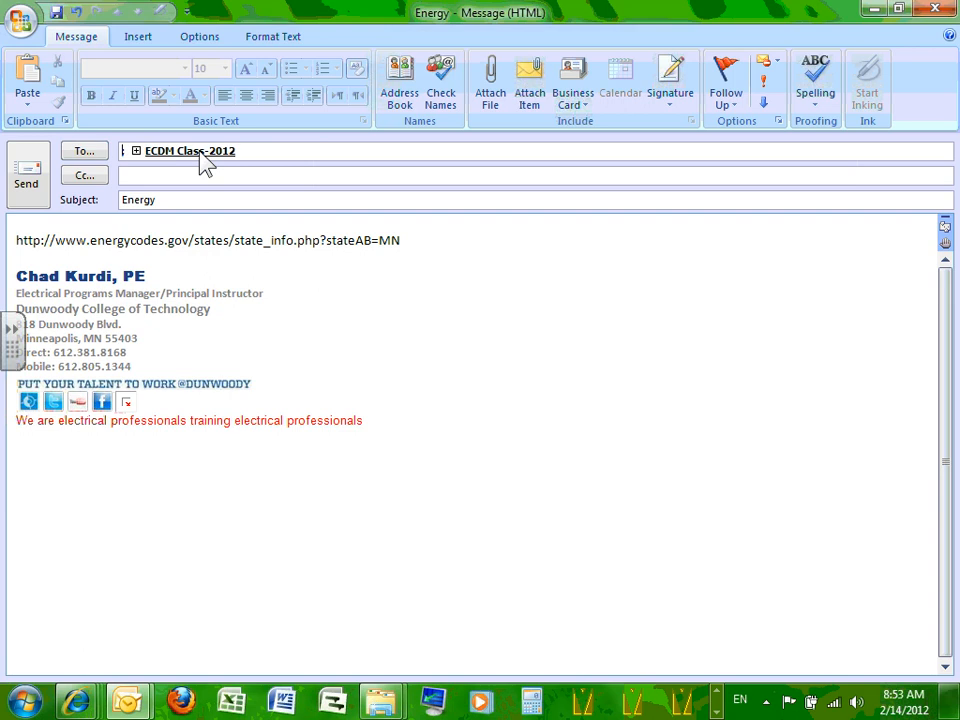
{"action": "left_click", "coordinate": [30, 183]}
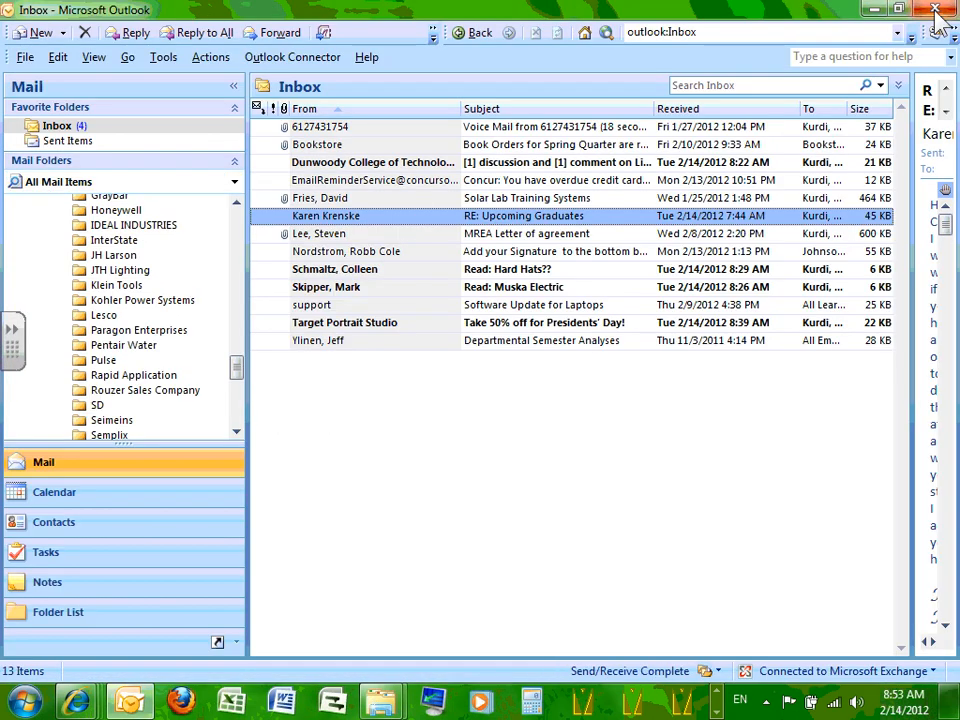
Return to the browser's COMcheck states map, review it, then minimize Internet Explorer.
{"action": "left_click", "coordinate": [874, 12]}
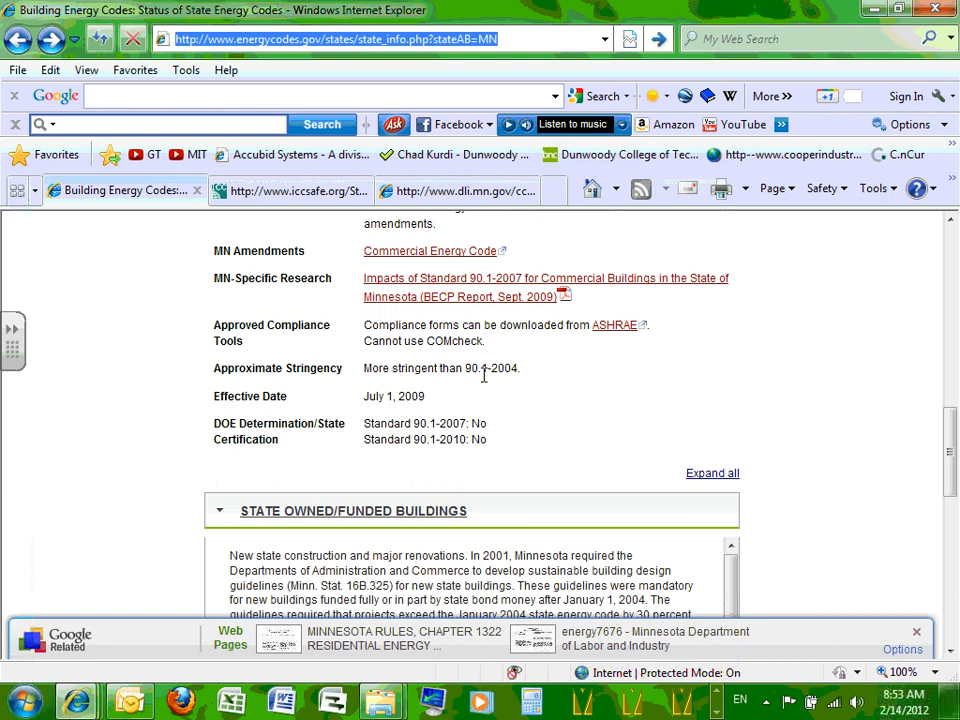
{"action": "left_click", "coordinate": [691, 355]}
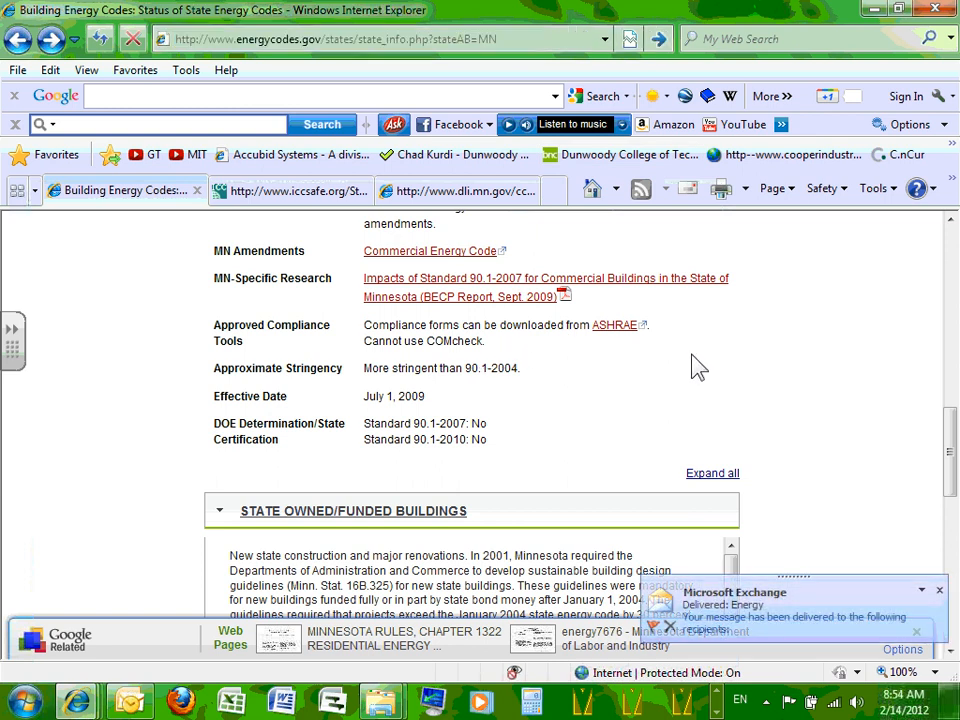
{"action": "scroll", "coordinate": [700, 400], "scroll_direction": "up", "scroll_amount": 10}
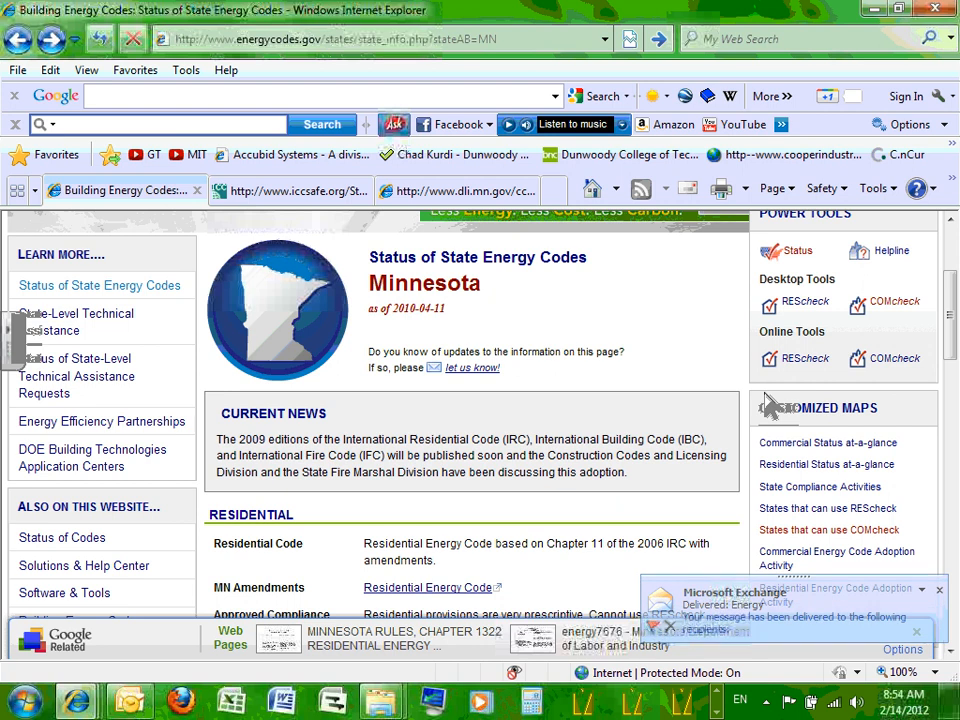
{"action": "left_click", "coordinate": [52, 39]}
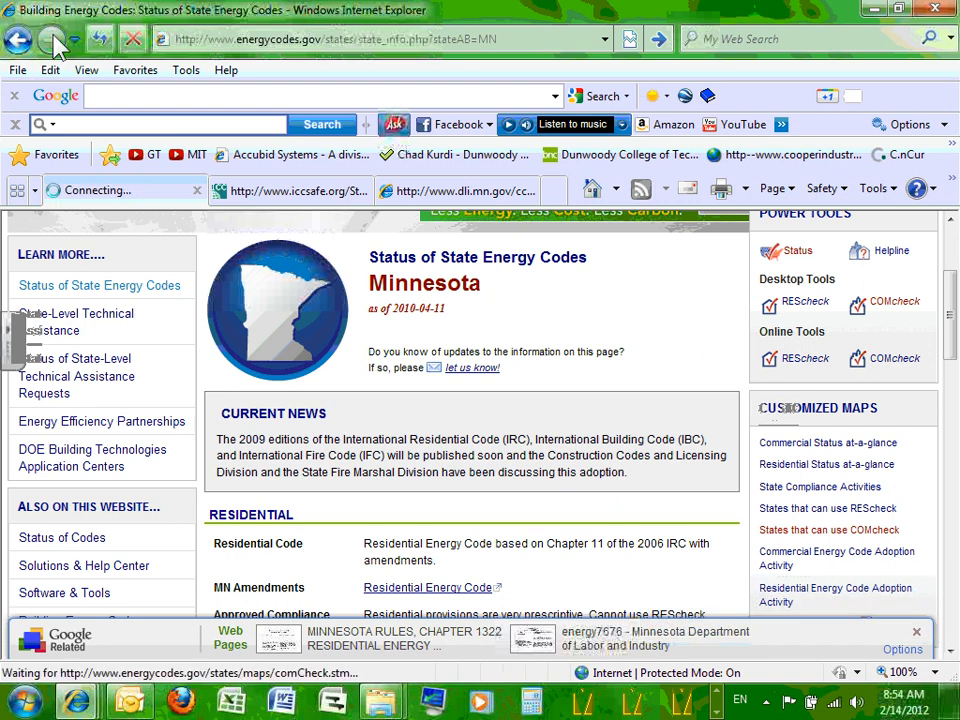
{"action": "scroll", "coordinate": [422, 350], "scroll_direction": "down", "scroll_amount": 2}
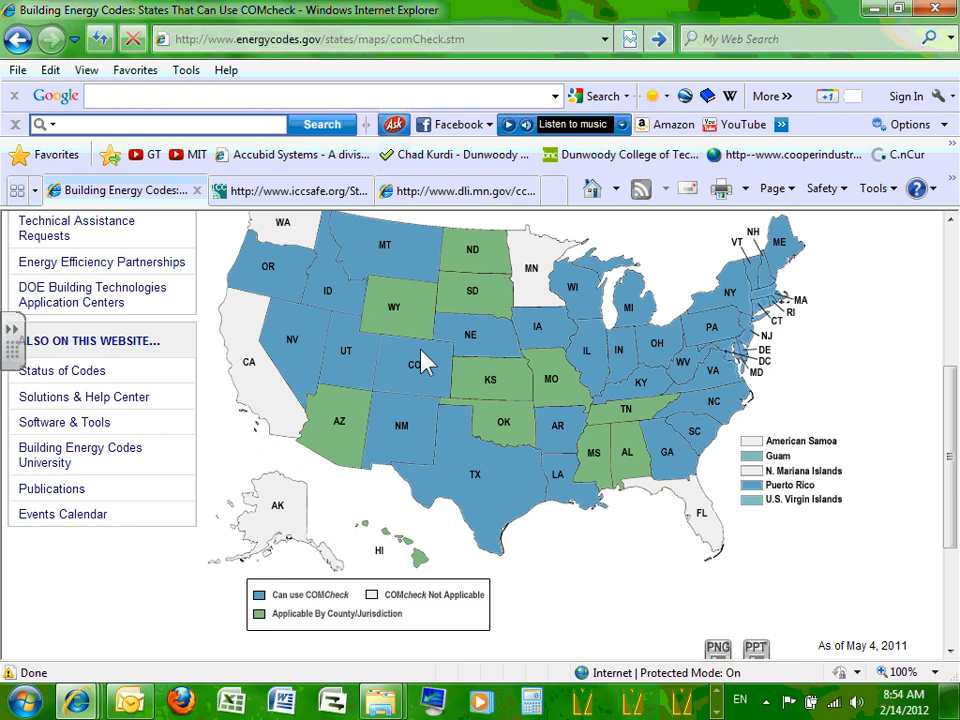
{"action": "scroll", "coordinate": [440, 370], "scroll_direction": "up", "scroll_amount": 3}
{"action": "scroll", "coordinate": [531, 467], "scroll_direction": "down", "scroll_amount": 1}
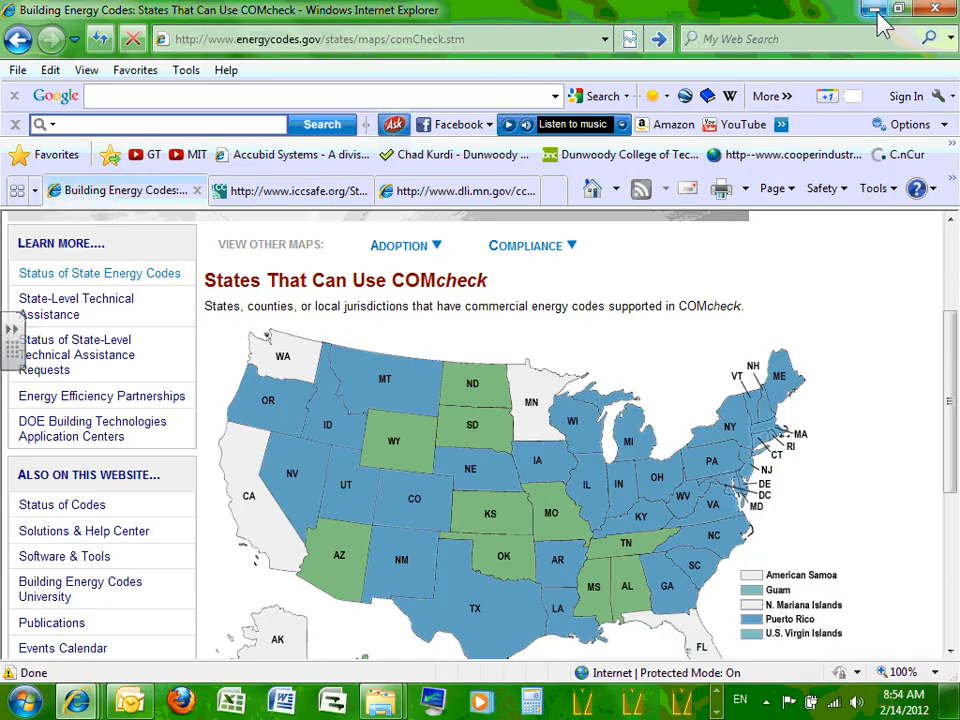
{"action": "scroll", "coordinate": [686, 326], "scroll_direction": "up", "scroll_amount": 3}
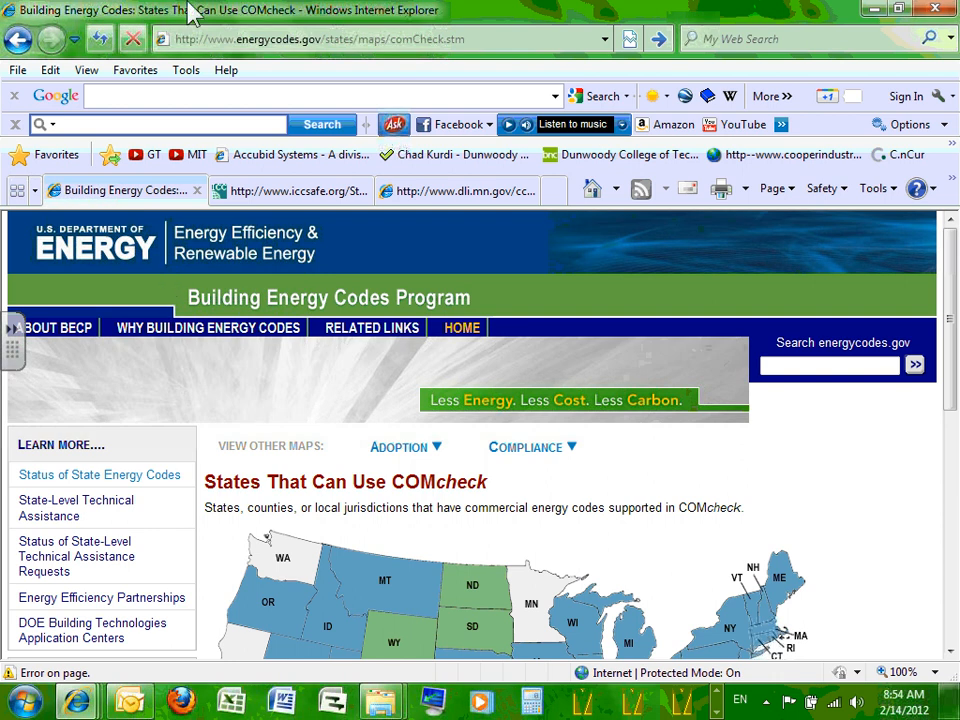
{"action": "left_click", "coordinate": [873, 9]}
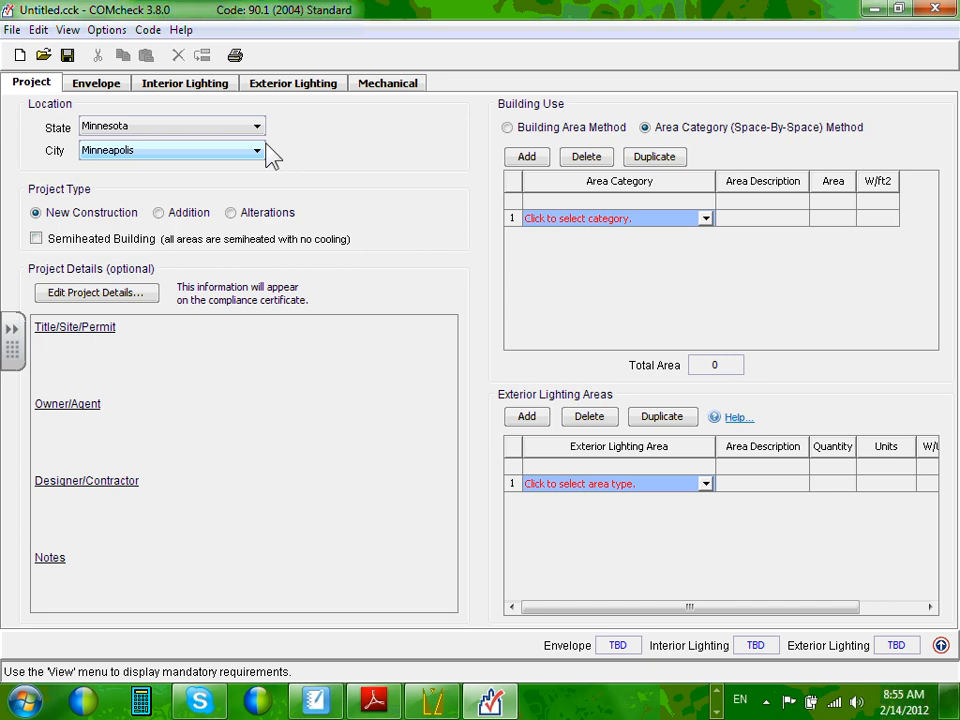
Display COMcheck's Code menu listing the standards, with 90.1 (2004) checked.
{"action": "left_click", "coordinate": [146, 31]}
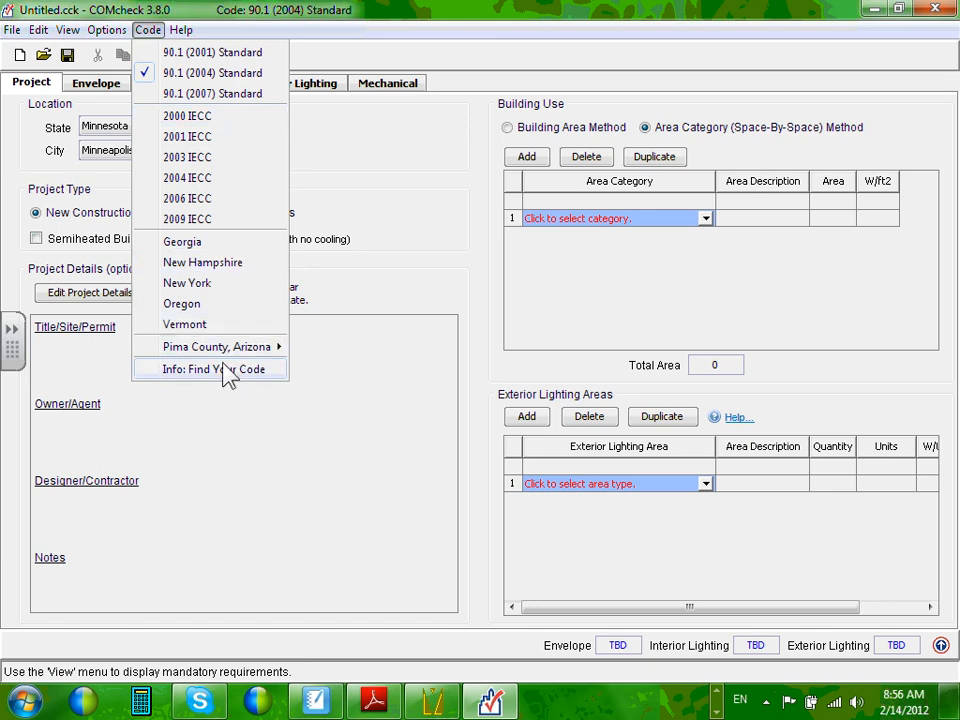
Close the Code menu leaving 90.1 (2004) unchanged, and close Outlook from the taskbar.
{"action": "mouse_move", "coordinate": [242, 352]}
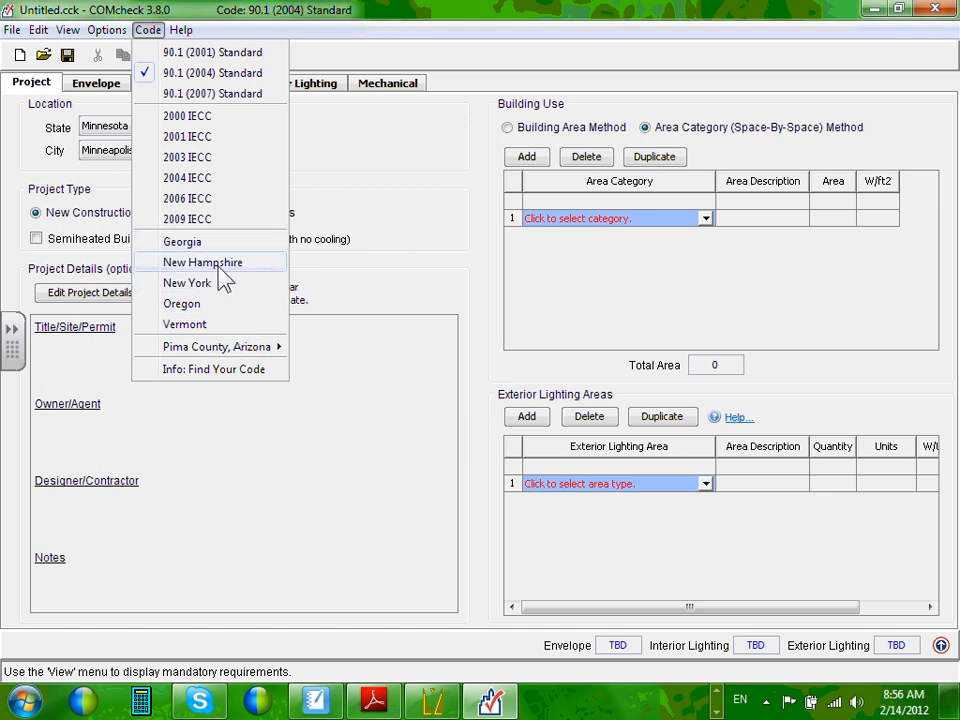
{"action": "left_click", "coordinate": [384, 192]}
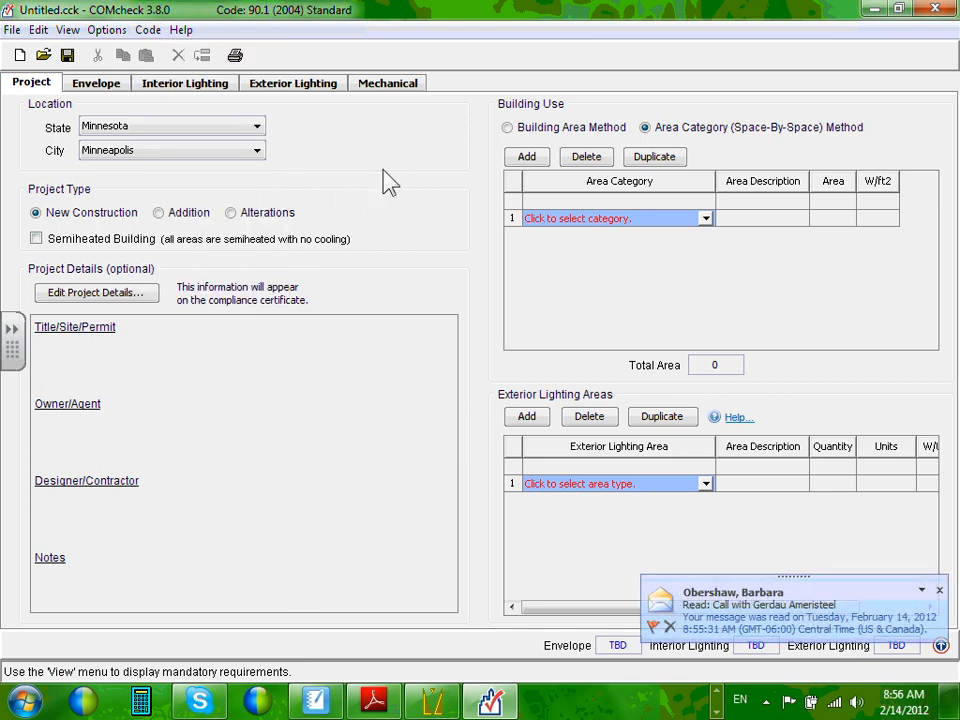
{"action": "left_click", "coordinate": [716, 711]}
{"action": "right_click", "coordinate": [130, 703]}
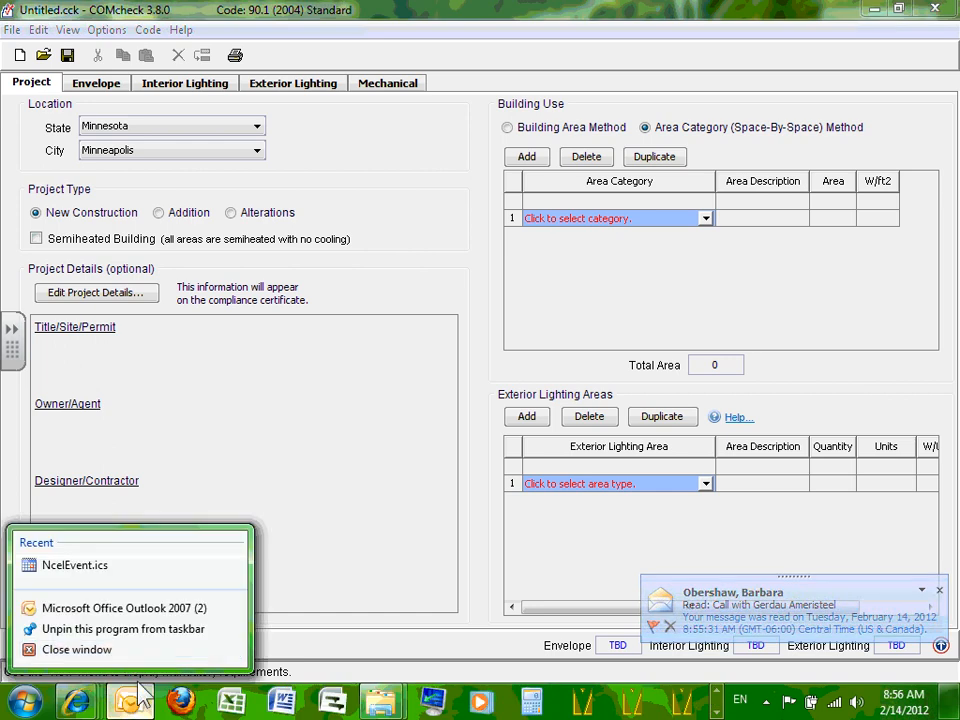
{"action": "left_click", "coordinate": [125, 658]}
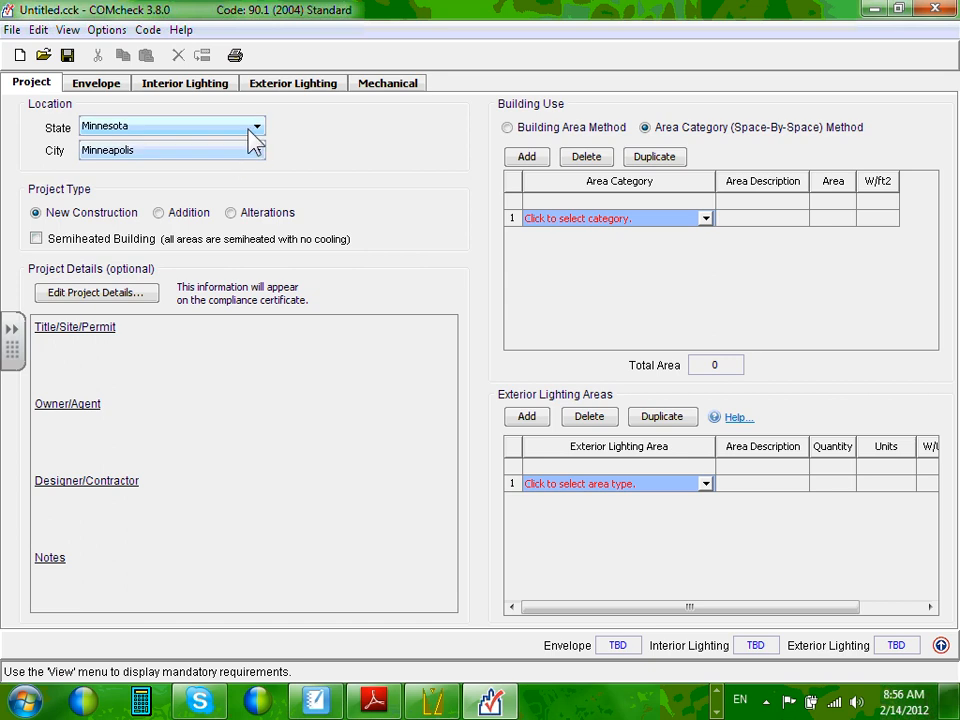
Keep Minnesota and Minneapolis in the State and City lists, then view the Envelope page.
{"action": "left_click", "coordinate": [258, 155]}
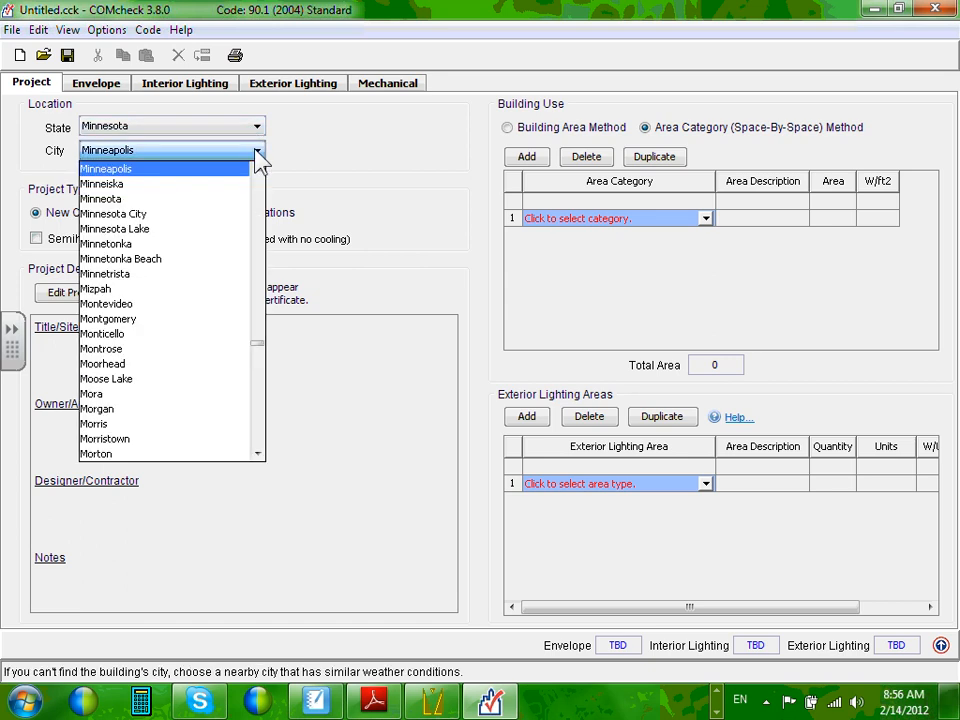
{"action": "left_click", "coordinate": [257, 131]}
{"action": "left_click", "coordinate": [257, 129]}
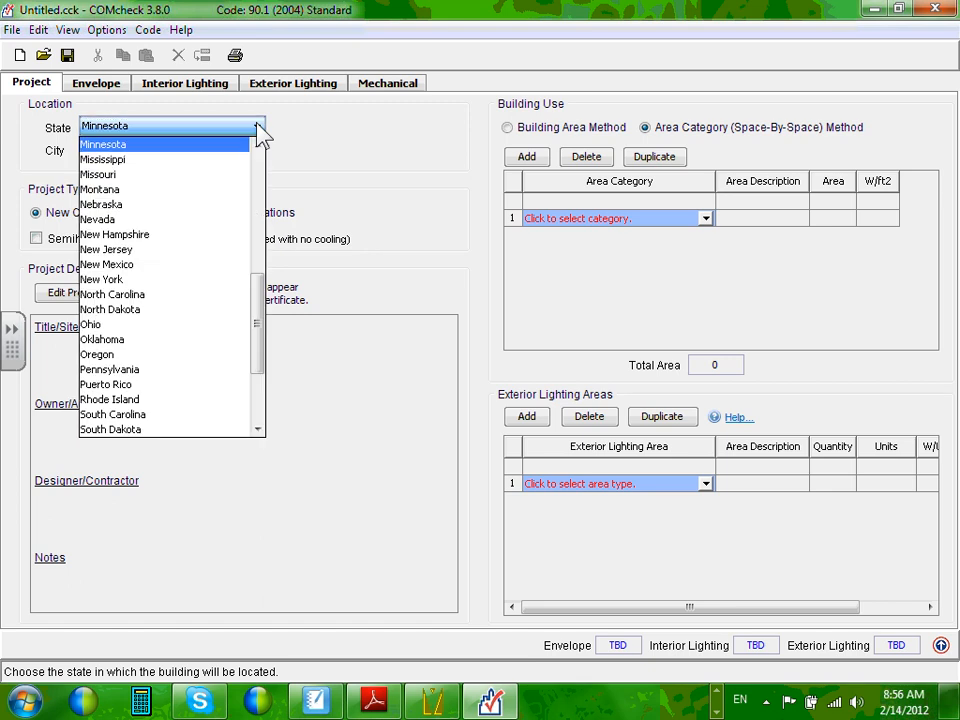
{"action": "left_click", "coordinate": [258, 130]}
{"action": "left_click", "coordinate": [257, 152]}
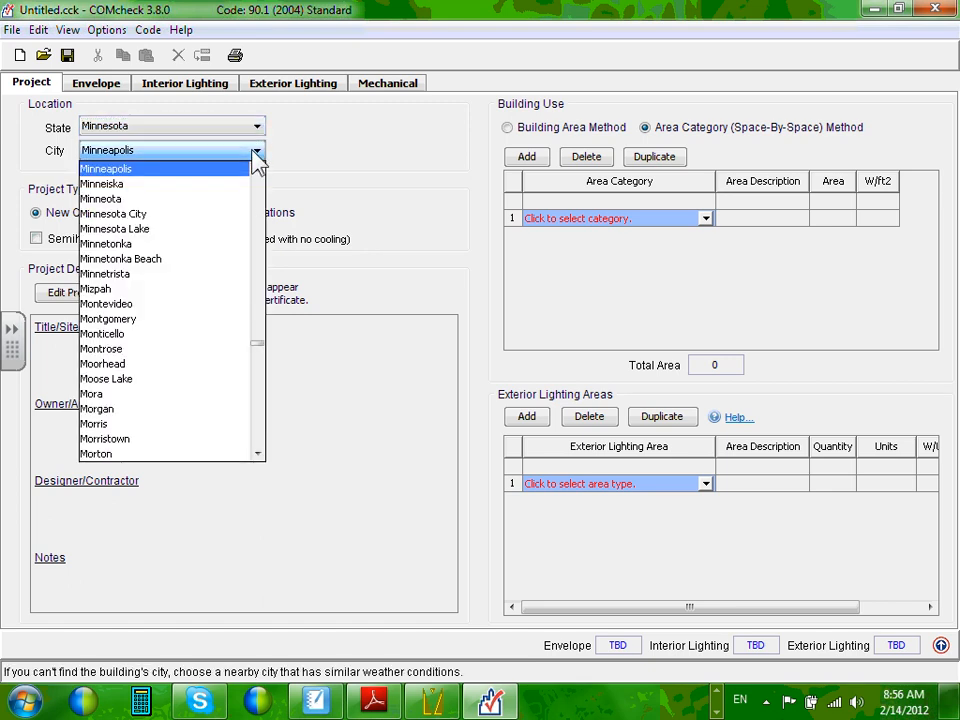
{"action": "left_click", "coordinate": [258, 153]}
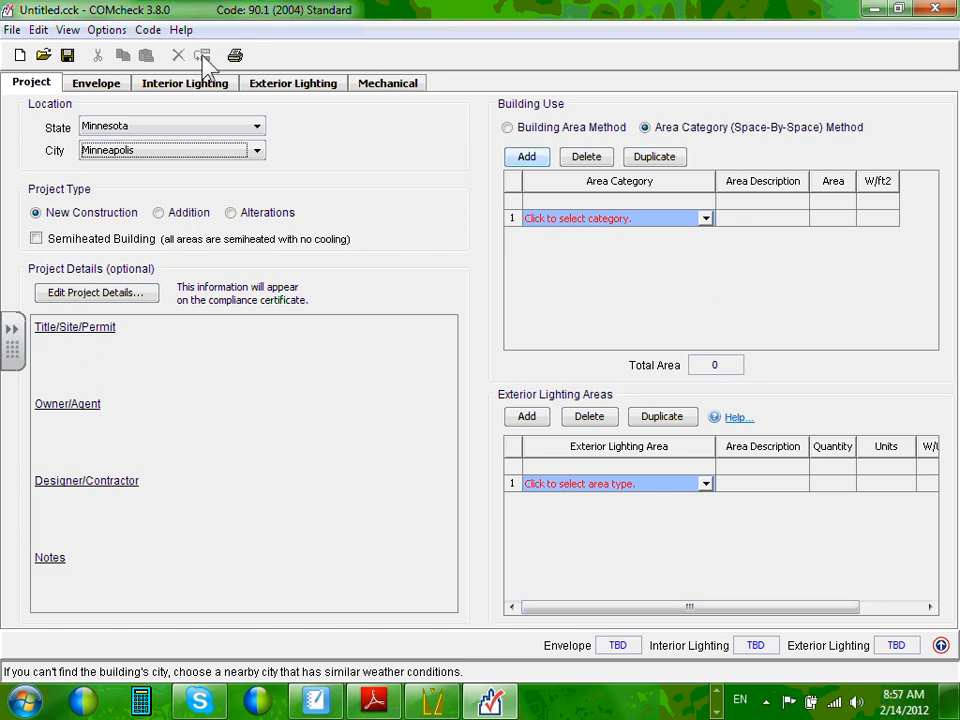
{"action": "left_click", "coordinate": [113, 89]}
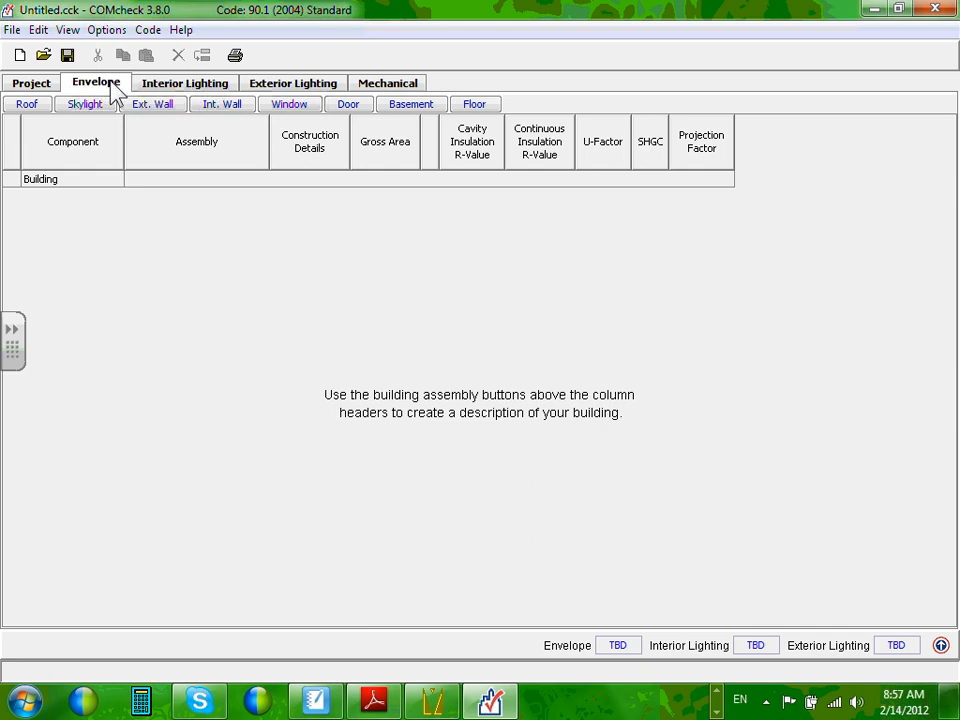
Browse the Interior Lighting, Exterior Lighting, Mechanical and Envelope pages in turn.
{"action": "left_click", "coordinate": [207, 86]}
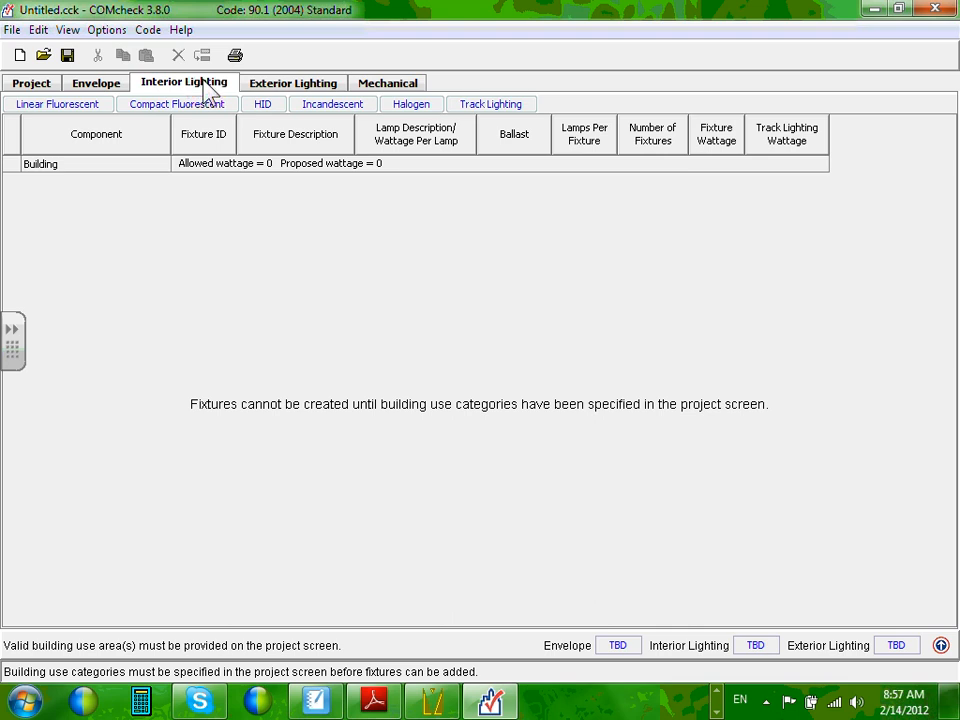
{"action": "left_click", "coordinate": [285, 90]}
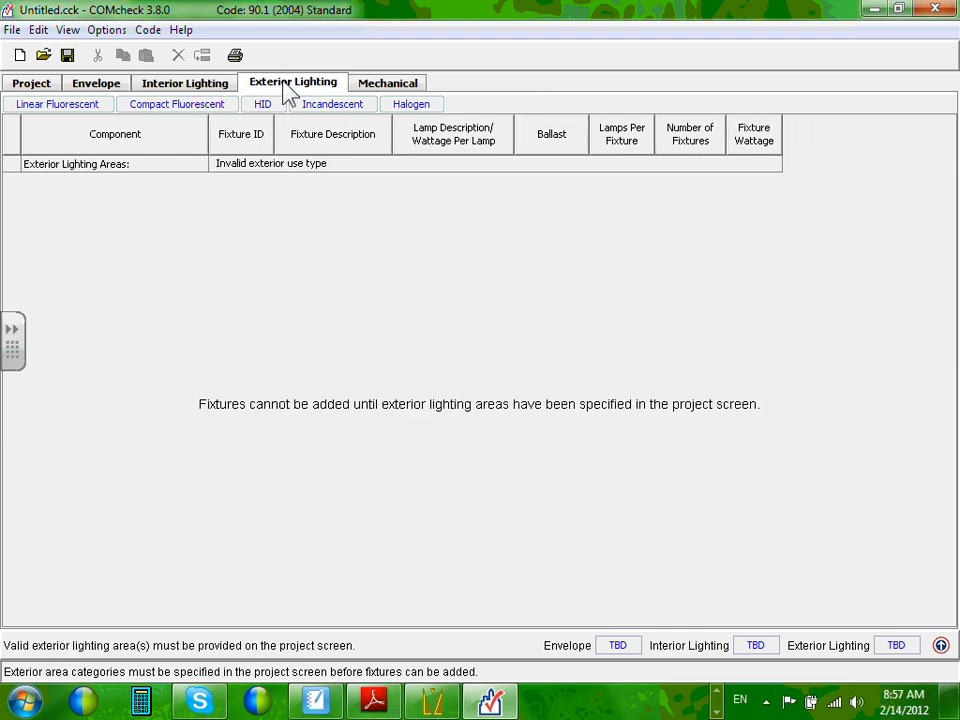
{"action": "left_click", "coordinate": [393, 90]}
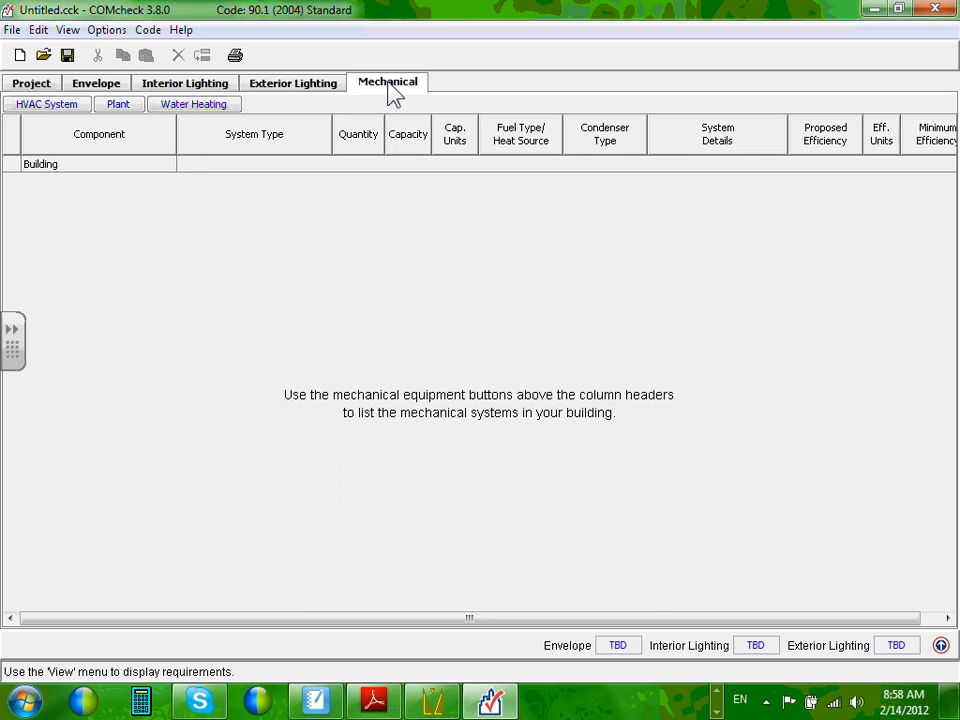
{"action": "left_click", "coordinate": [99, 86]}
Flip between the Interior and Exterior Lighting pages, then return to the Project page.
{"action": "left_click", "coordinate": [176, 88]}
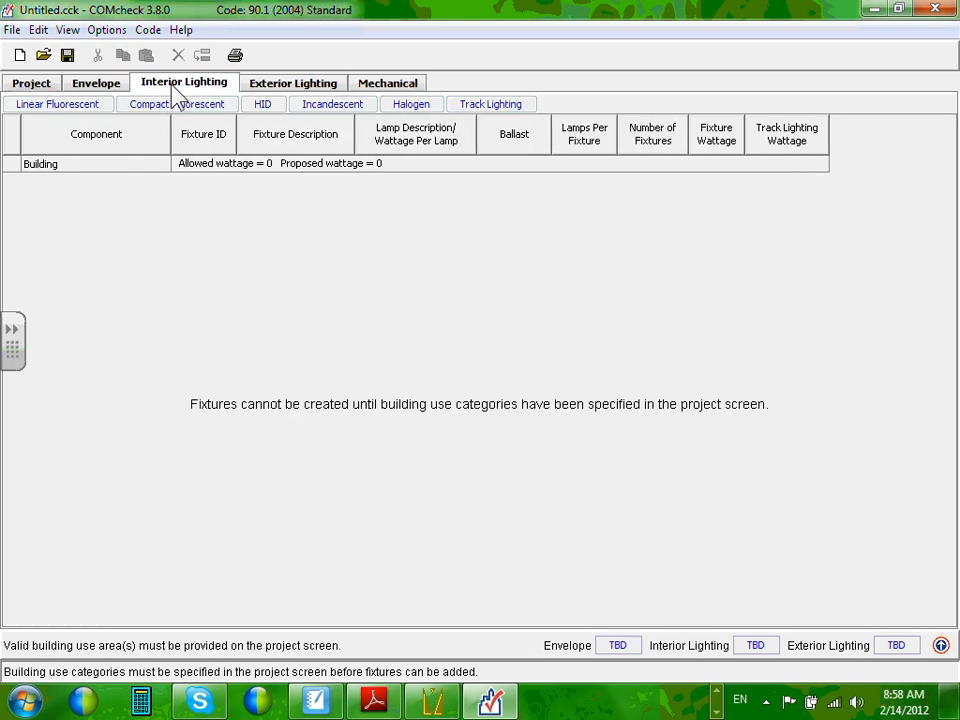
{"action": "left_click", "coordinate": [285, 86]}
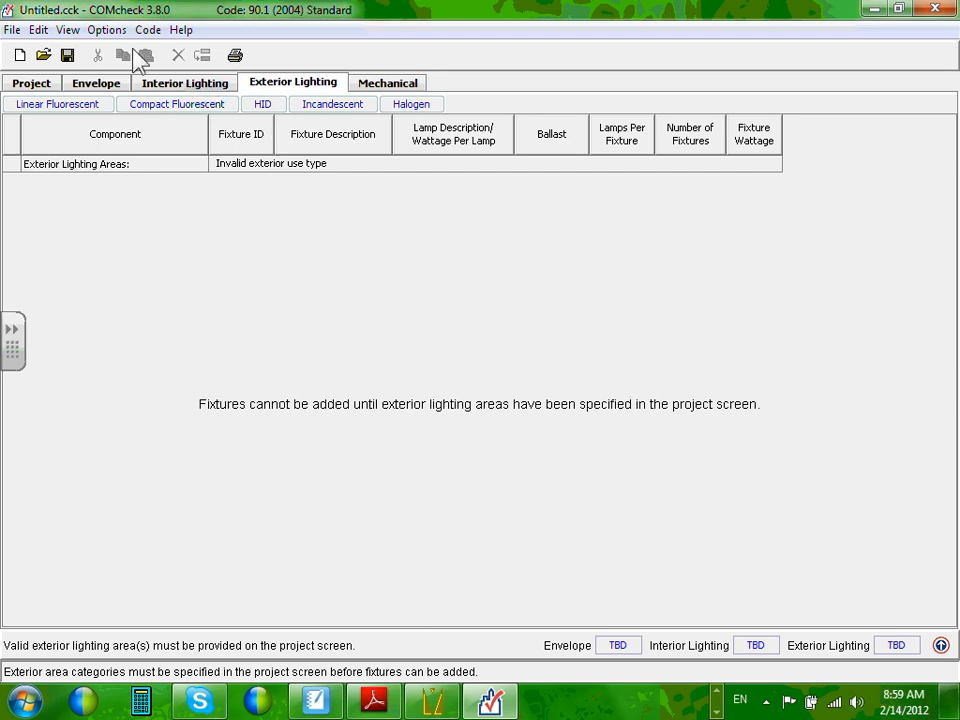
{"action": "left_click", "coordinate": [176, 90]}
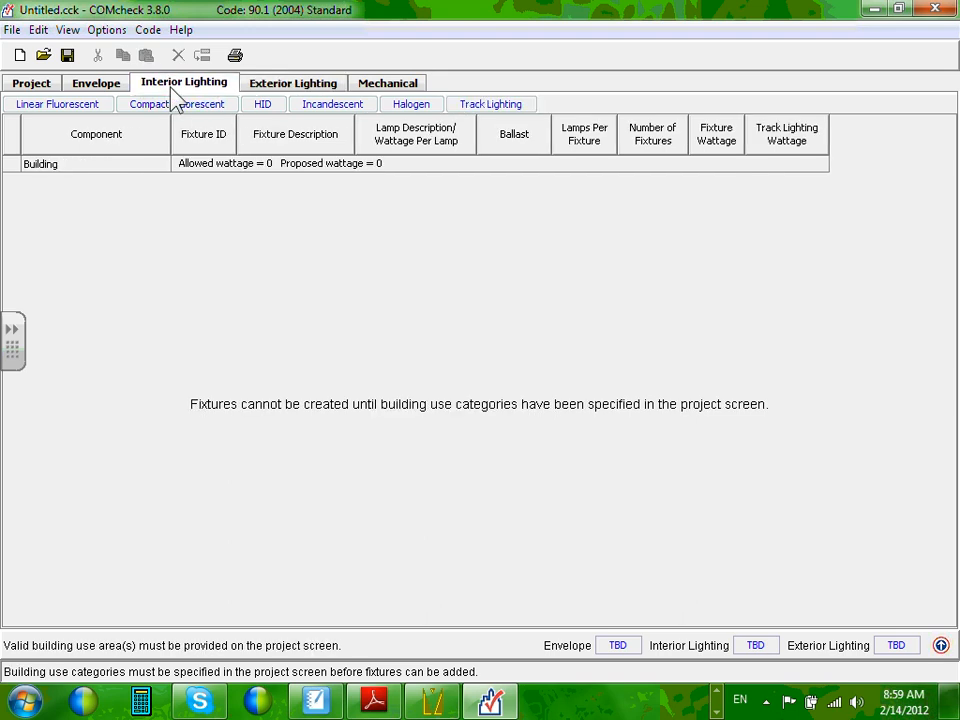
{"action": "left_click", "coordinate": [260, 88]}
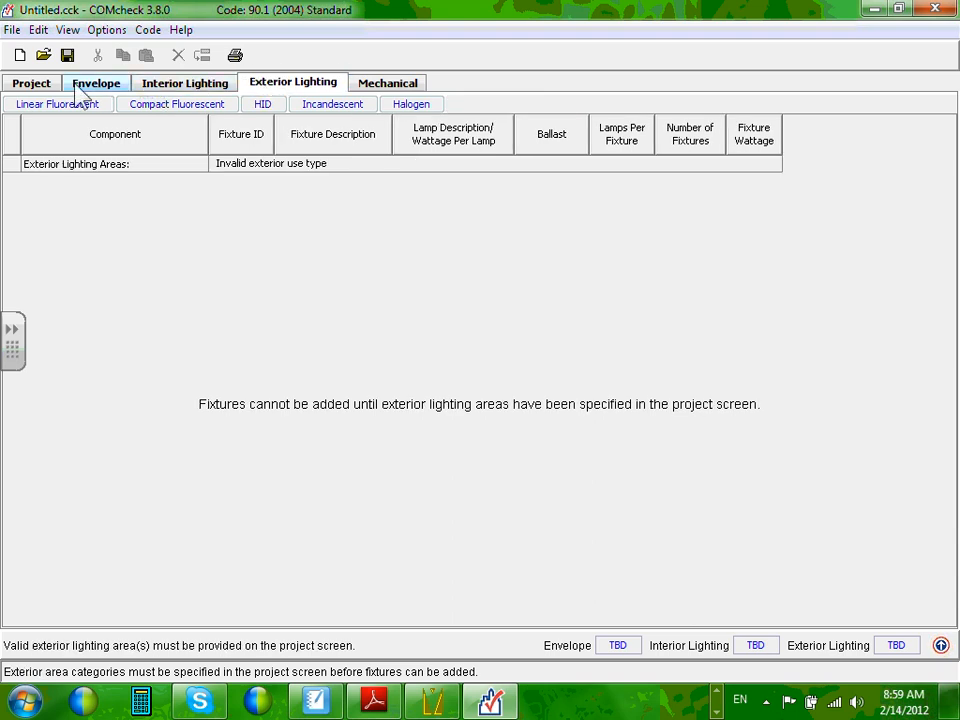
{"action": "left_click", "coordinate": [36, 85]}
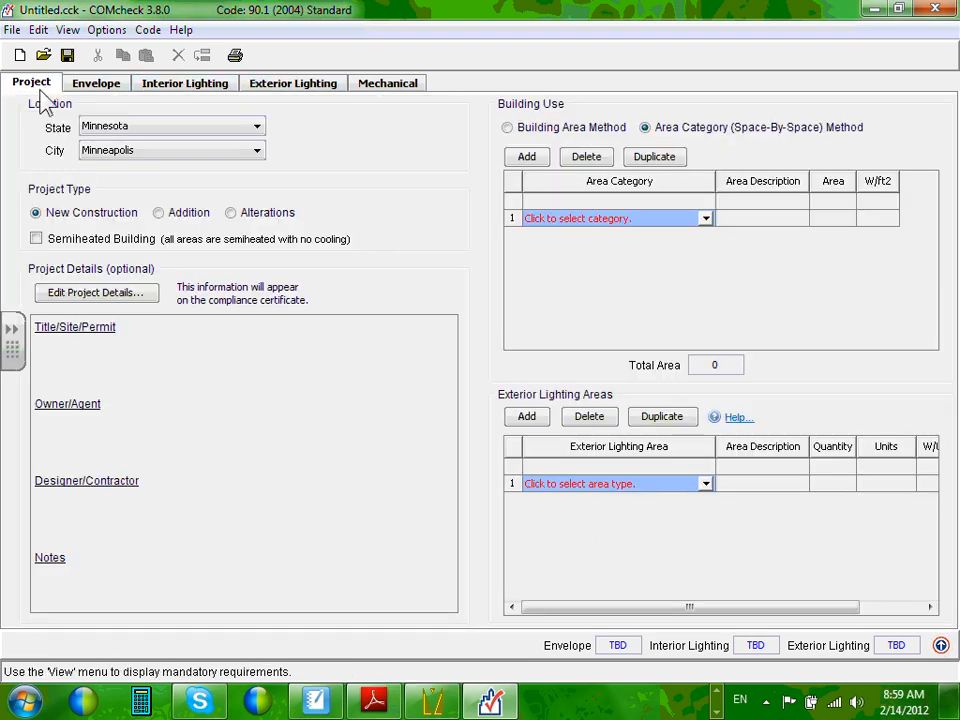
In Project Details, enter title 'Commercial Project', the site's street address, city Minneapolis and zip code.
{"action": "left_click", "coordinate": [97, 302]}
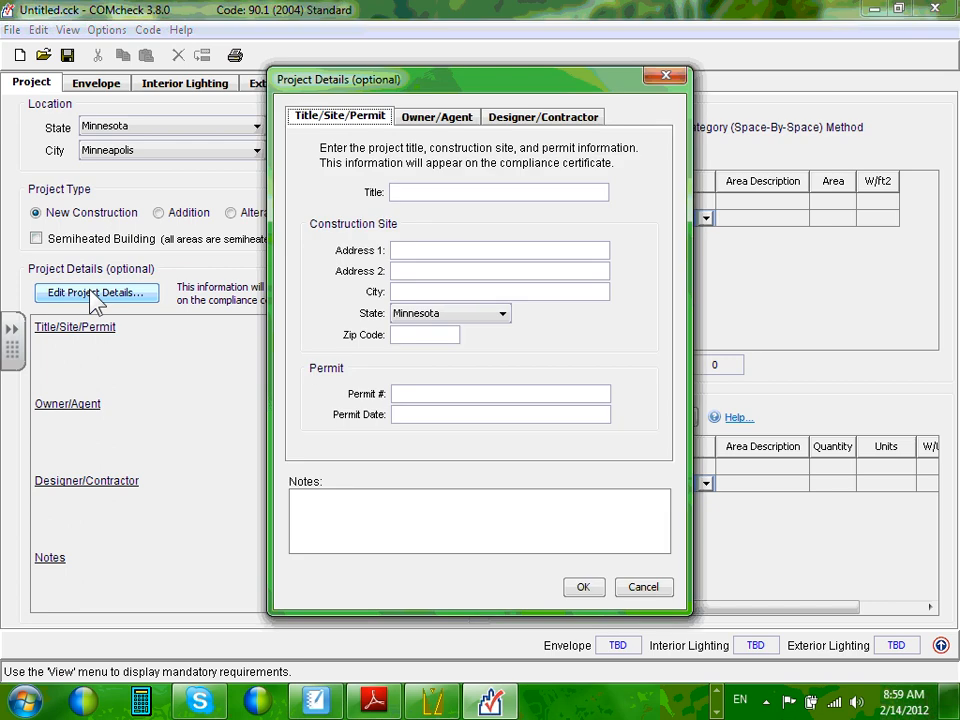
{"action": "left_click", "coordinate": [429, 193]}
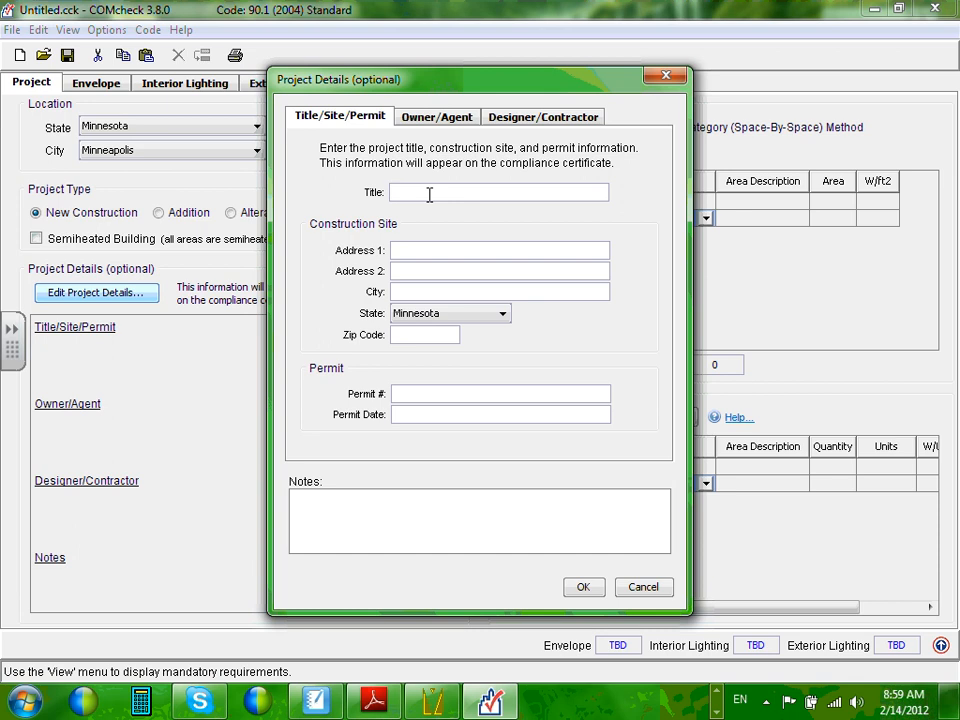
{"action": "type", "text": "Commercial Project"}
{"action": "left_click", "coordinate": [420, 258]}
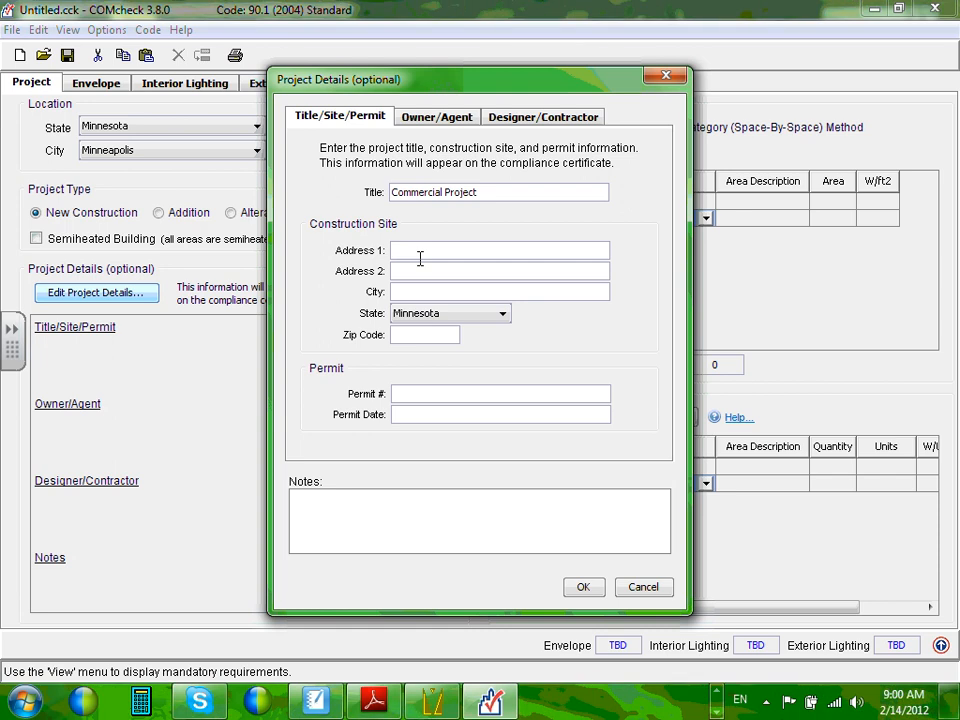
{"action": "type", "text": "818"}
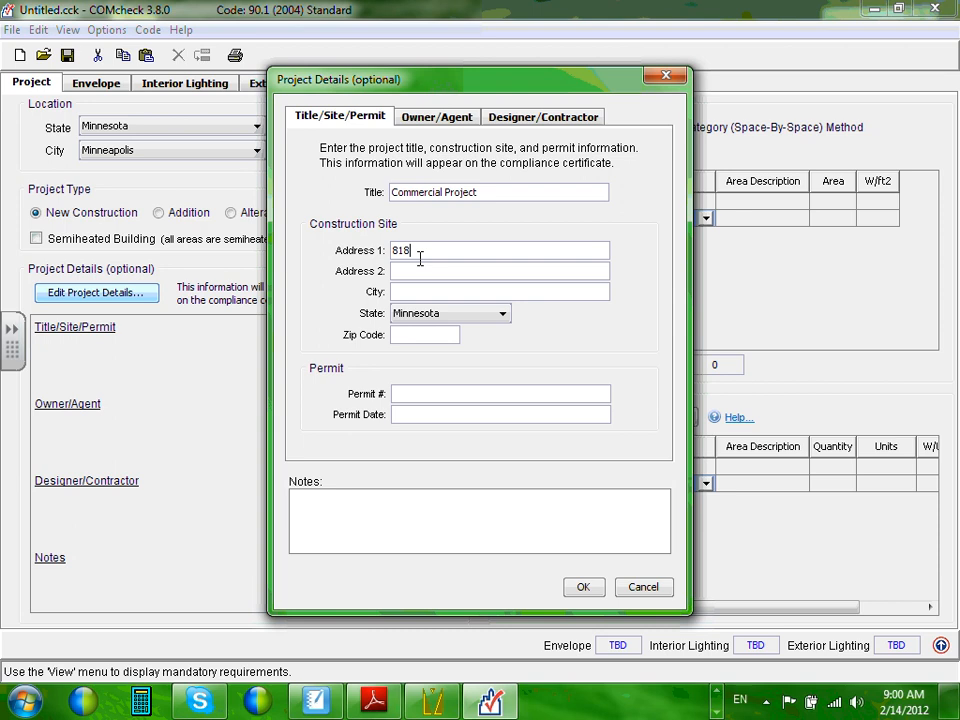
{"action": "type", "text": " Dunwoody BLD"}
{"action": "left_click", "coordinate": [409, 290]}
{"action": "type", "text": "Minneapolis"}
{"action": "key", "text": "Tab"}
{"action": "key", "text": "Tab"}
{"action": "type", "text": "55403"}
Enter permit number 2012 with permit date 02-14-2012.
{"action": "left_click", "coordinate": [402, 394]}
{"action": "type", "text": "2012"}
{"action": "left_click", "coordinate": [437, 421]}
{"action": "type", "text": "02-"}
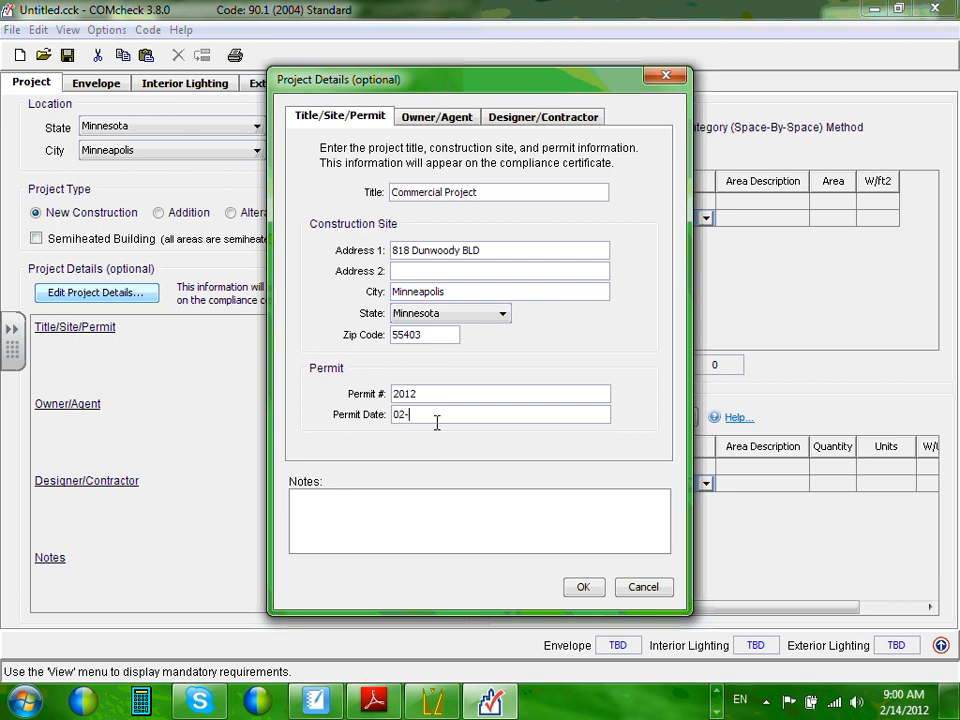
{"action": "type", "text": "14-2012"}
Switch between the Owner/Agent and Designer/Contractor tabs, settling on Designer/Contractor.
{"action": "left_click", "coordinate": [444, 117]}
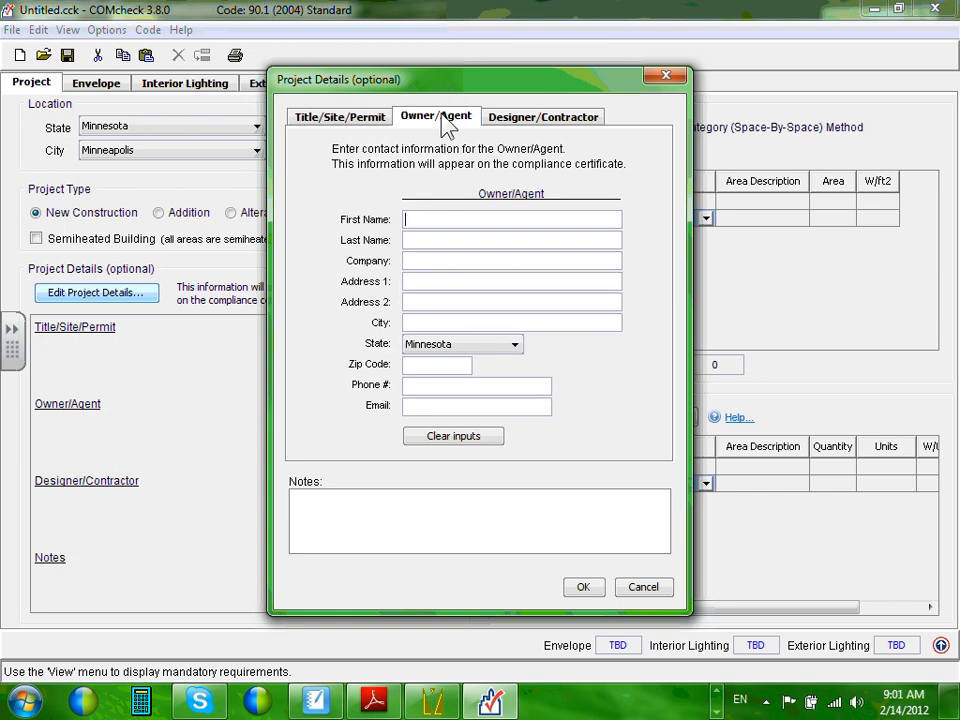
{"action": "left_click", "coordinate": [521, 117]}
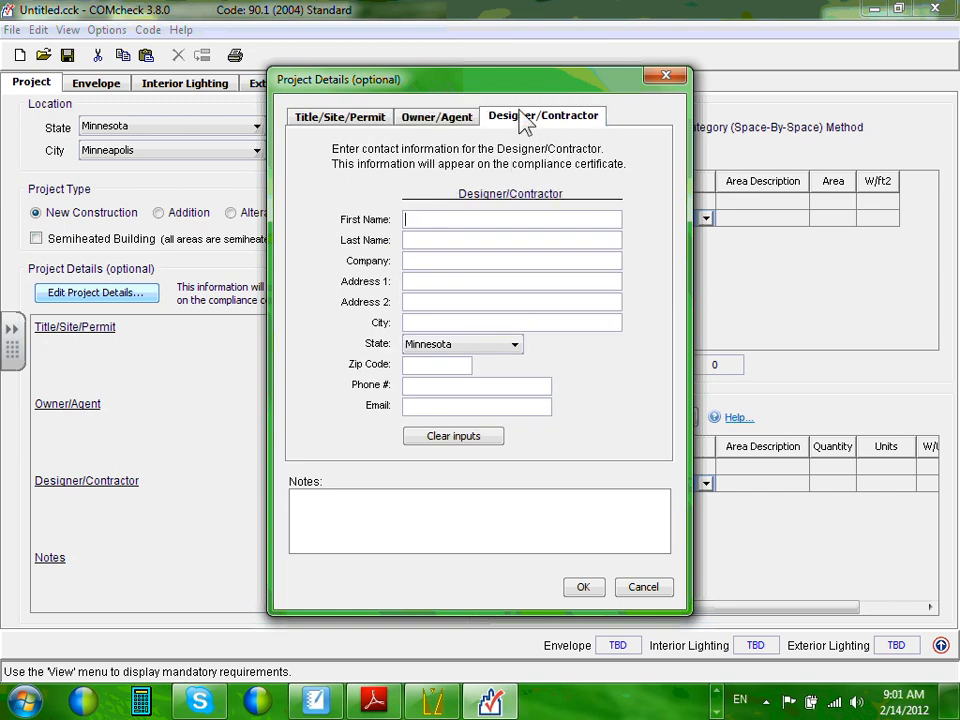
{"action": "left_click", "coordinate": [445, 117]}
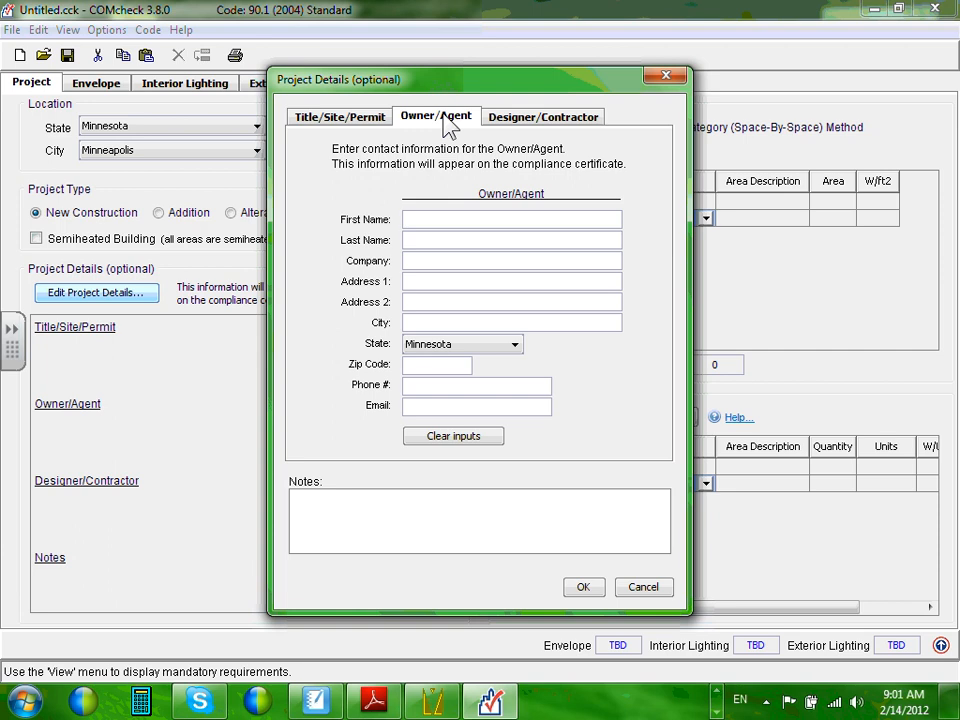
{"action": "left_click", "coordinate": [598, 118]}
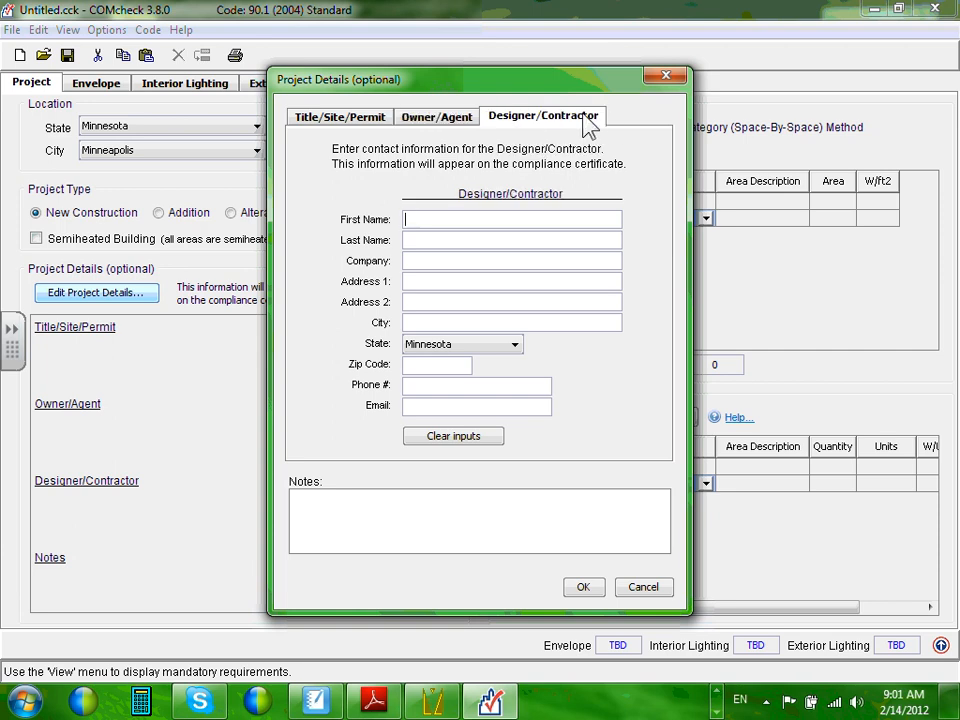
{"action": "left_click", "coordinate": [437, 118]}
{"action": "left_click", "coordinate": [518, 118]}
{"action": "left_click", "coordinate": [463, 118]}
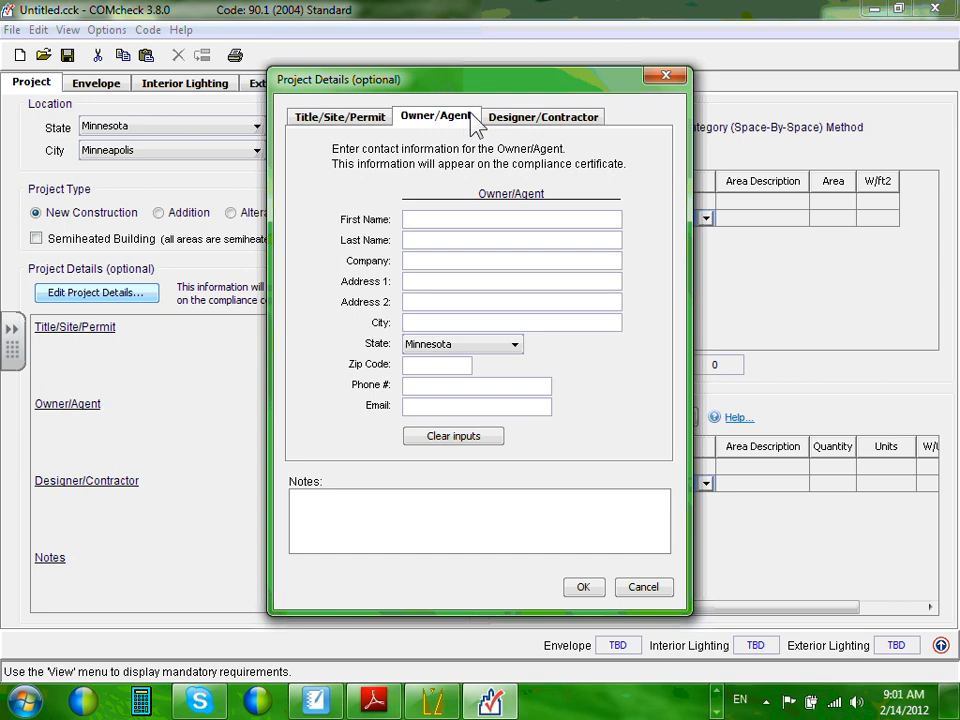
{"action": "left_click", "coordinate": [548, 122]}
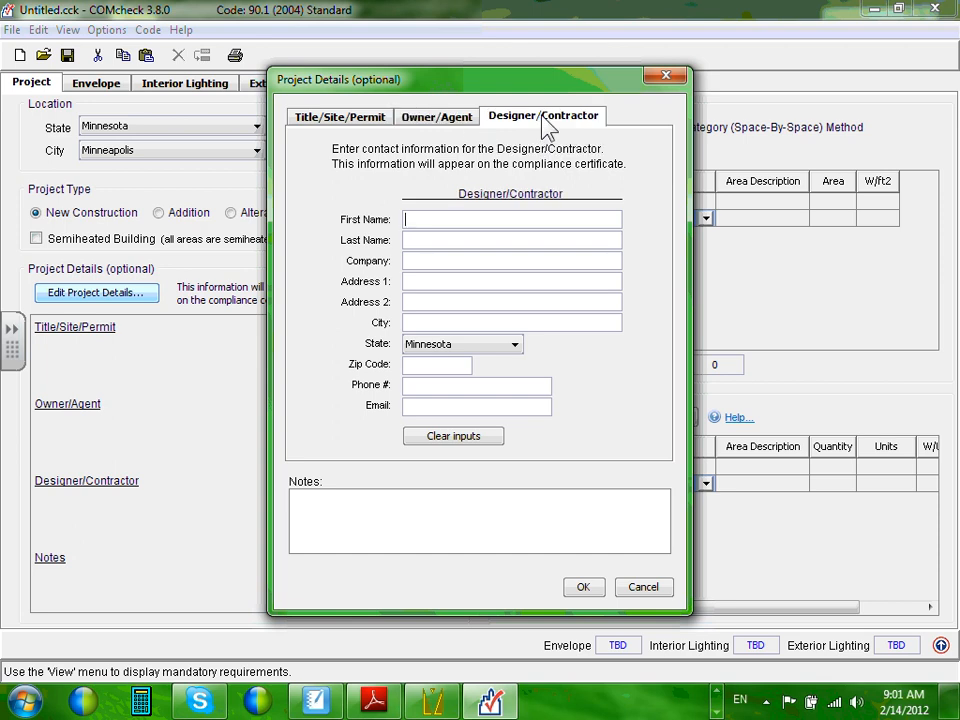
Enter the designer's first name, last name and company, trimming the surname from the first-name field.
{"action": "left_click", "coordinate": [437, 219]}
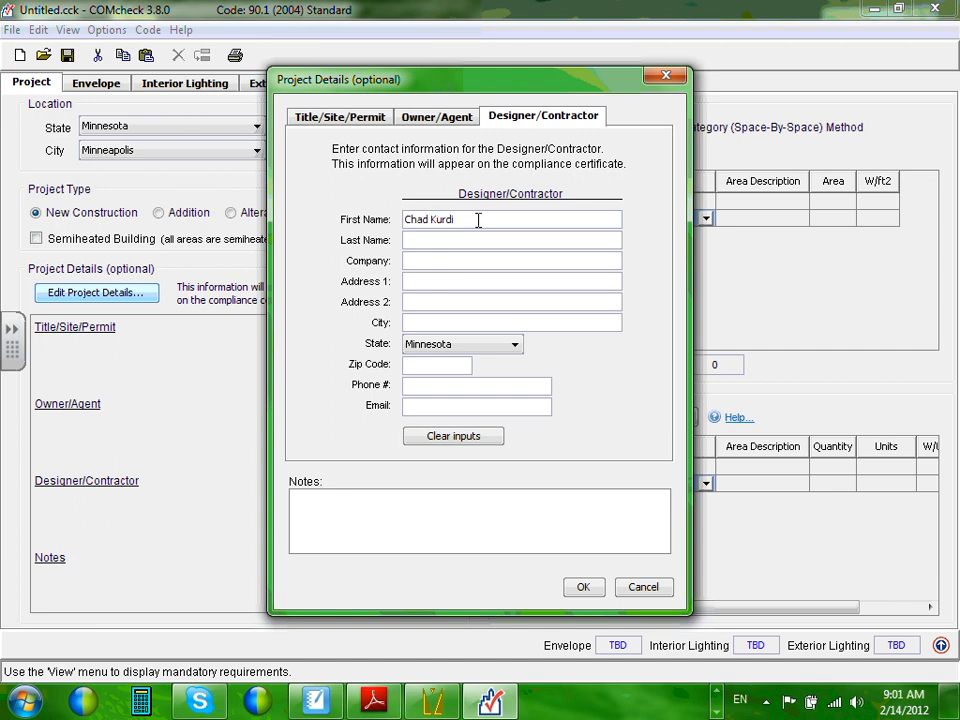
{"action": "left_click_drag", "start_coordinate": [478, 219], "coordinate": [433, 215]}
{"action": "key", "text": "BackSpace"}
{"action": "left_click", "coordinate": [413, 240]}
{"action": "type", "text": "Kurdi"}
{"action": "left_click", "coordinate": [426, 260]}
{"action": "type", "text": "Dunwoody"}
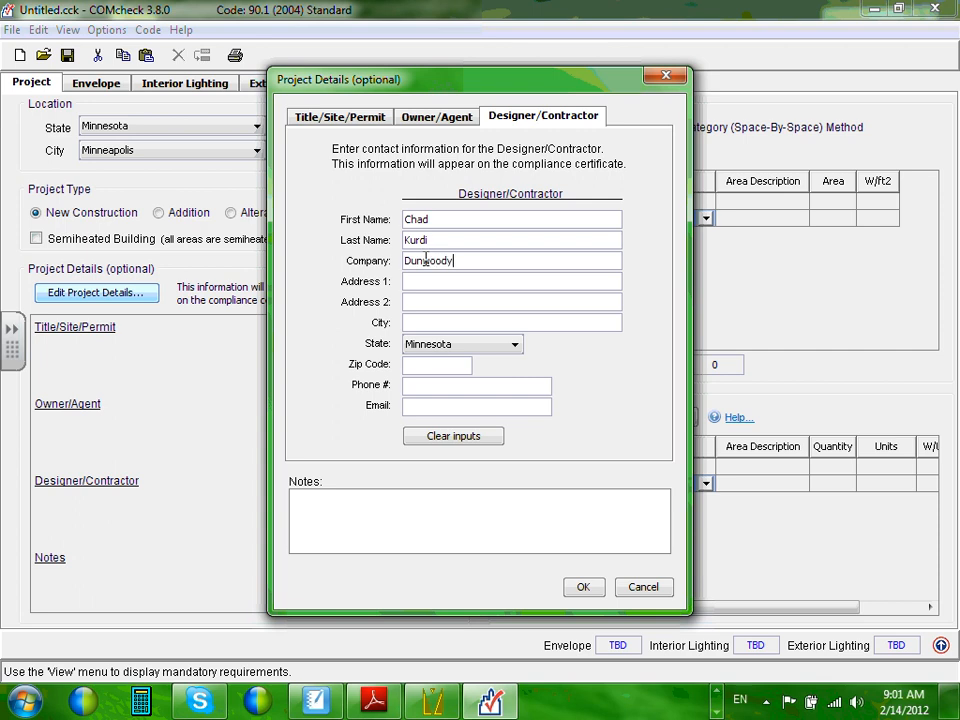
Check the designer's address, phone and notes fields, then return to the Owner/Agent tab.
{"action": "left_click", "coordinate": [466, 303]}
{"action": "left_click", "coordinate": [469, 386]}
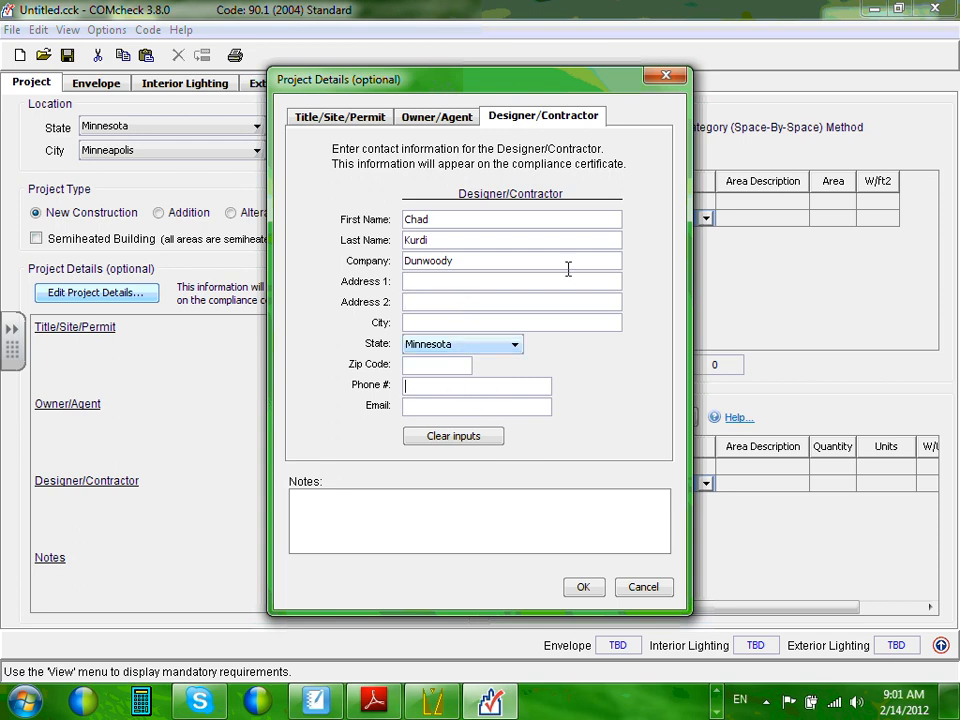
{"action": "left_click", "coordinate": [323, 501]}
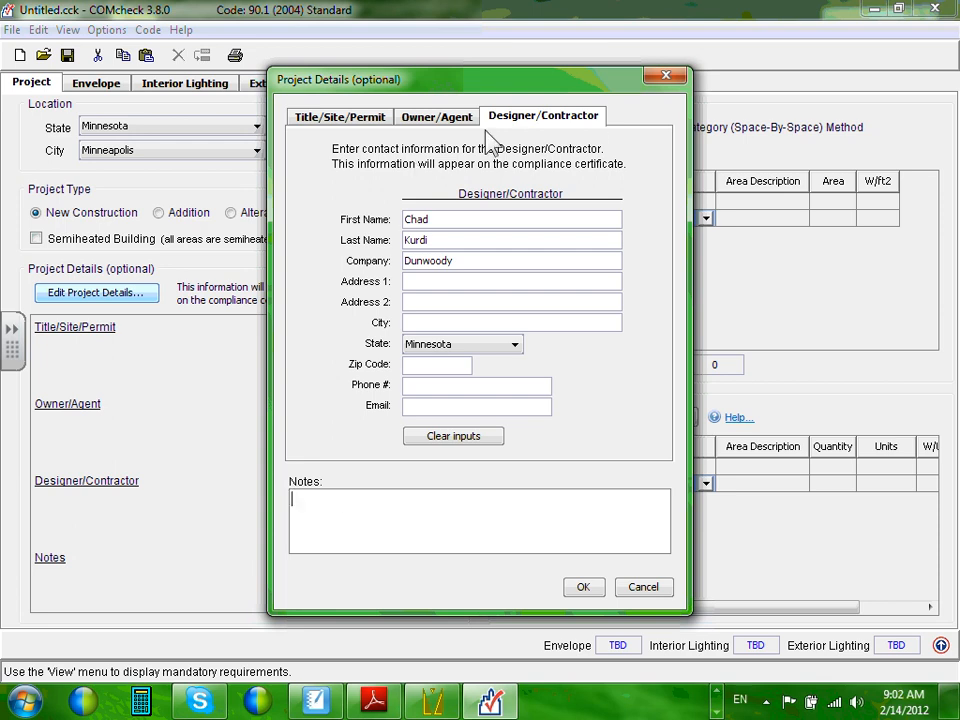
{"action": "left_click", "coordinate": [450, 120]}
Add the owner's first name, review the other details tabs, and save Project Details with OK.
{"action": "left_click", "coordinate": [424, 222]}
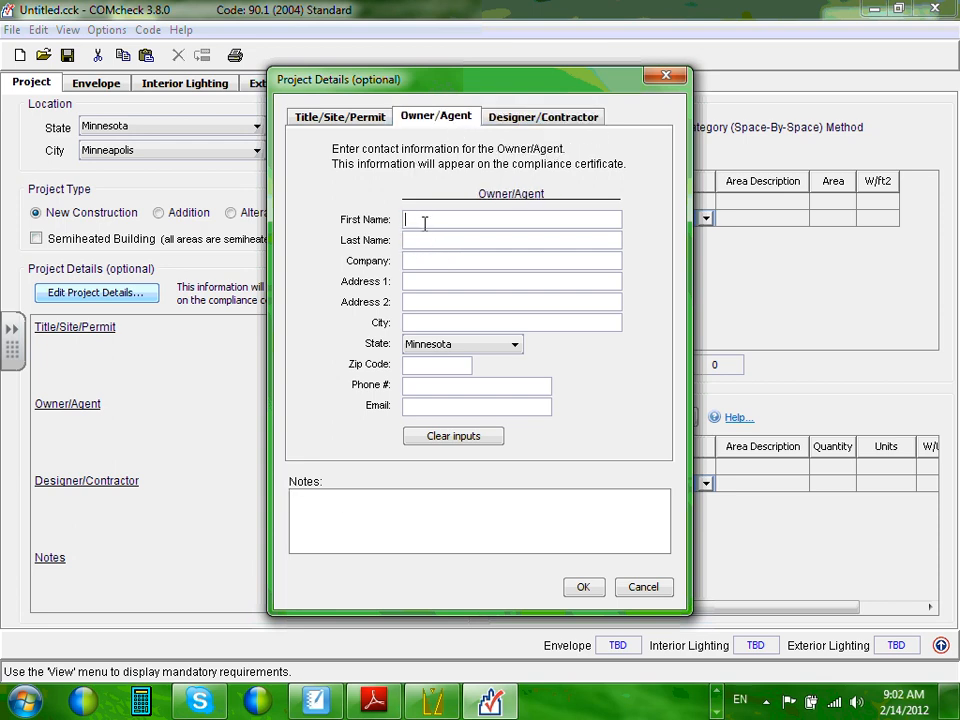
{"action": "type", "text": "Nick"}
{"action": "left_click", "coordinate": [356, 118]}
{"action": "left_click", "coordinate": [437, 118]}
{"action": "left_click", "coordinate": [497, 119]}
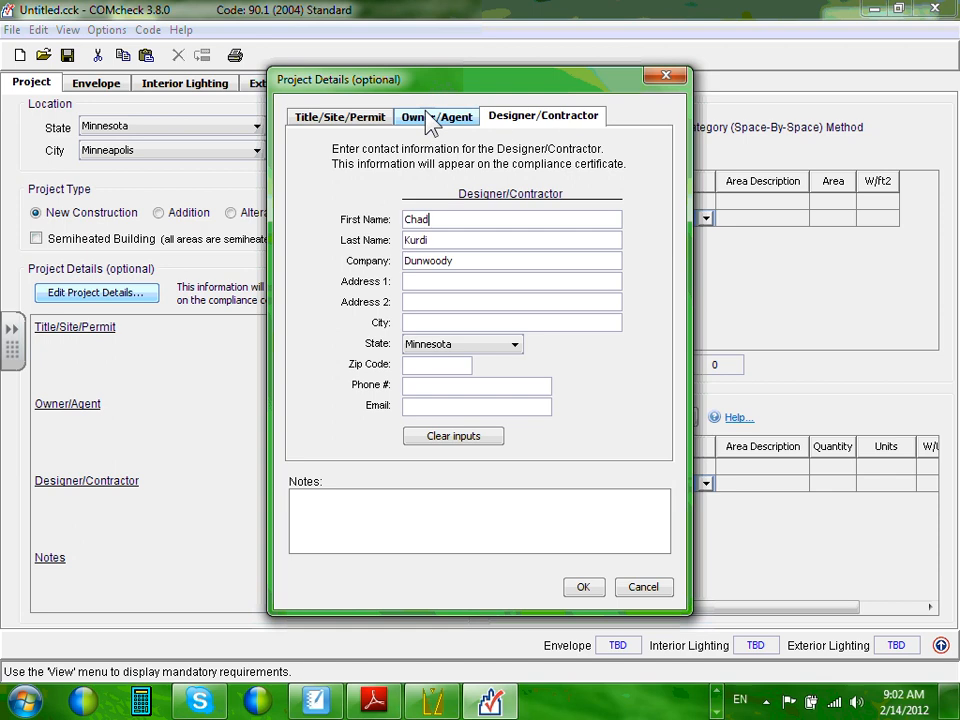
{"action": "left_click", "coordinate": [432, 118]}
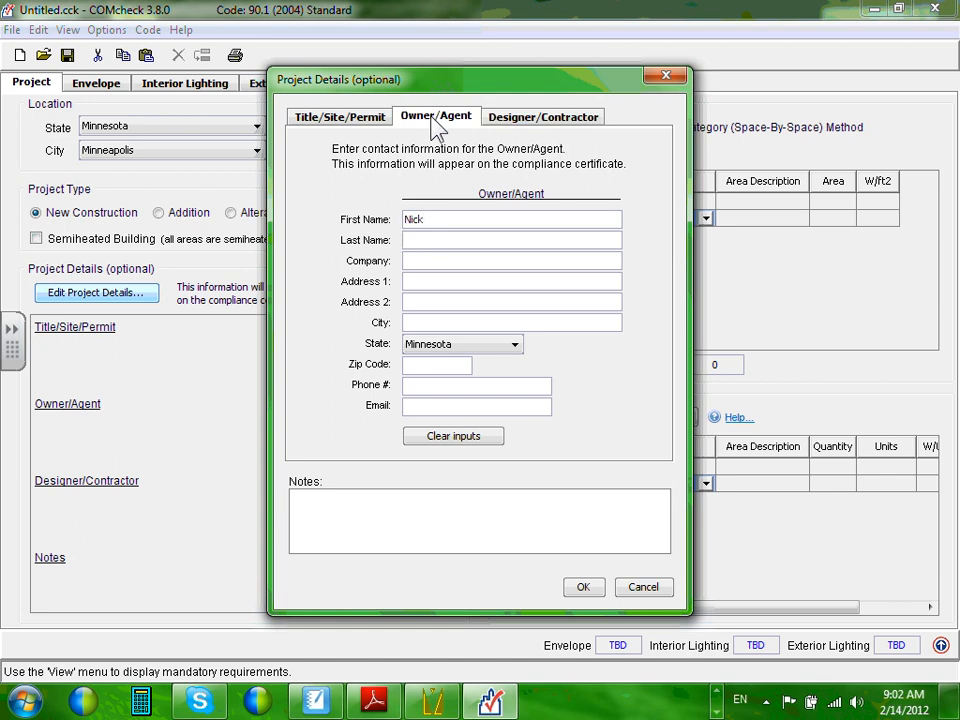
{"action": "left_click", "coordinate": [573, 118]}
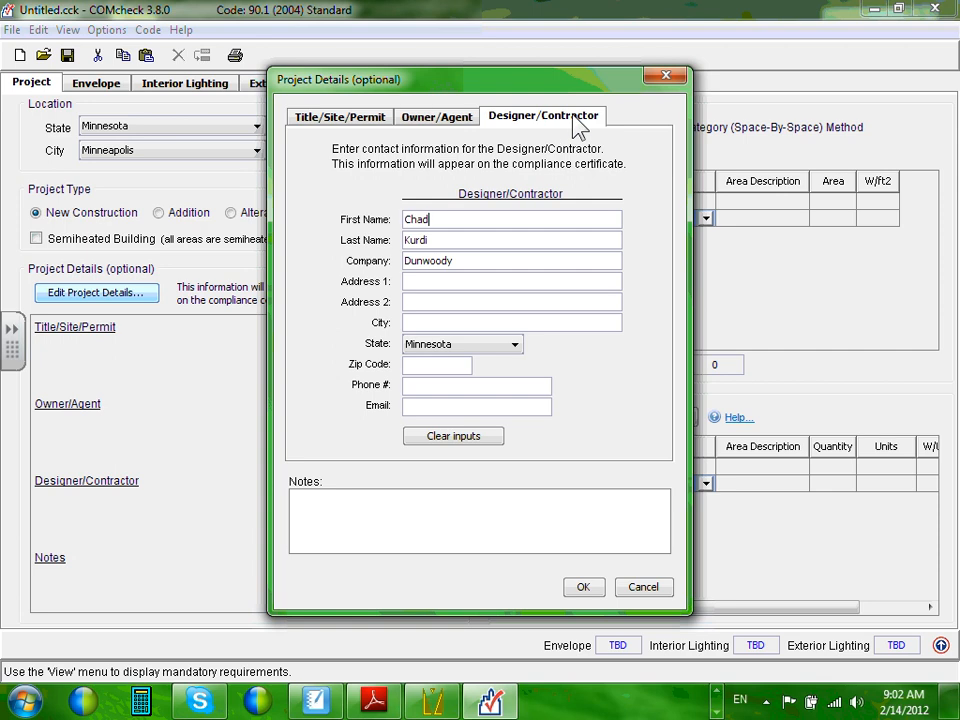
{"action": "left_click", "coordinate": [372, 118]}
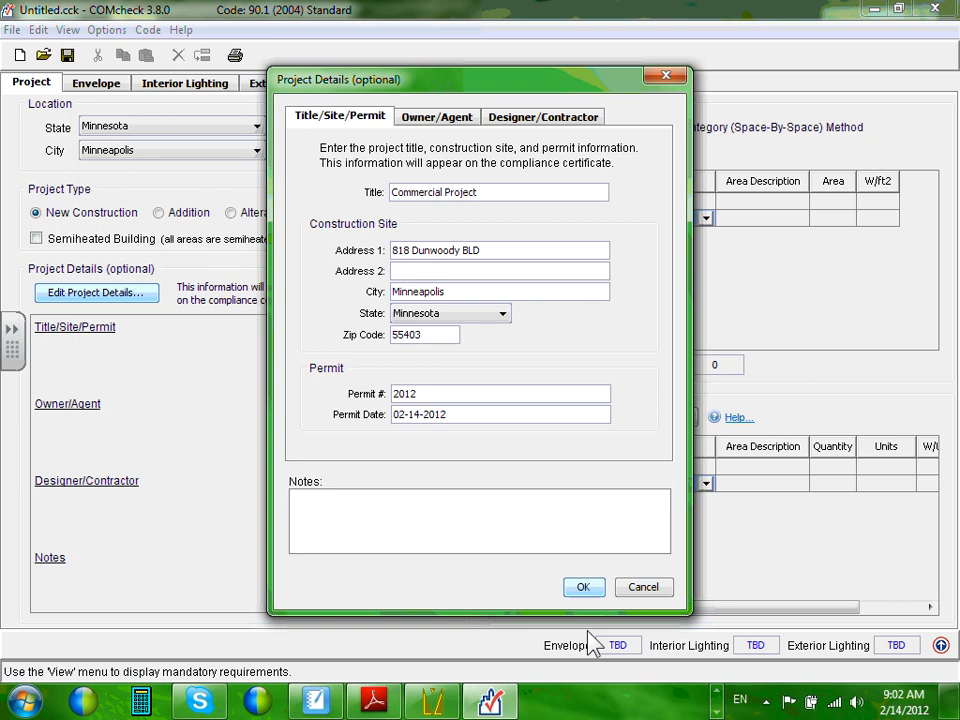
{"action": "left_click", "coordinate": [583, 587]}
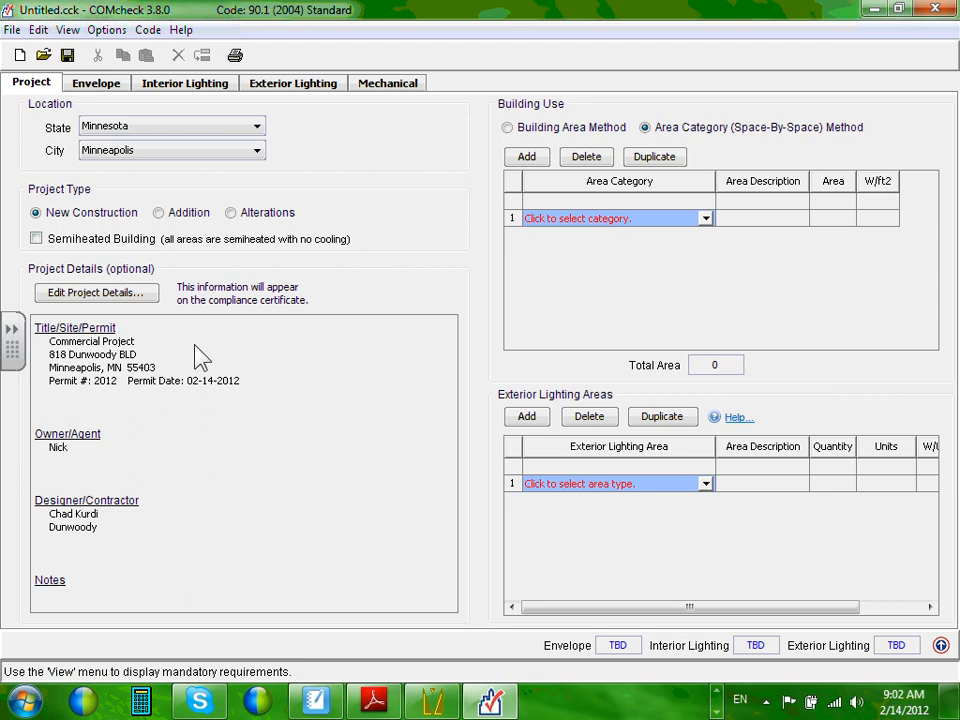
{"action": "left_click", "coordinate": [123, 296]}
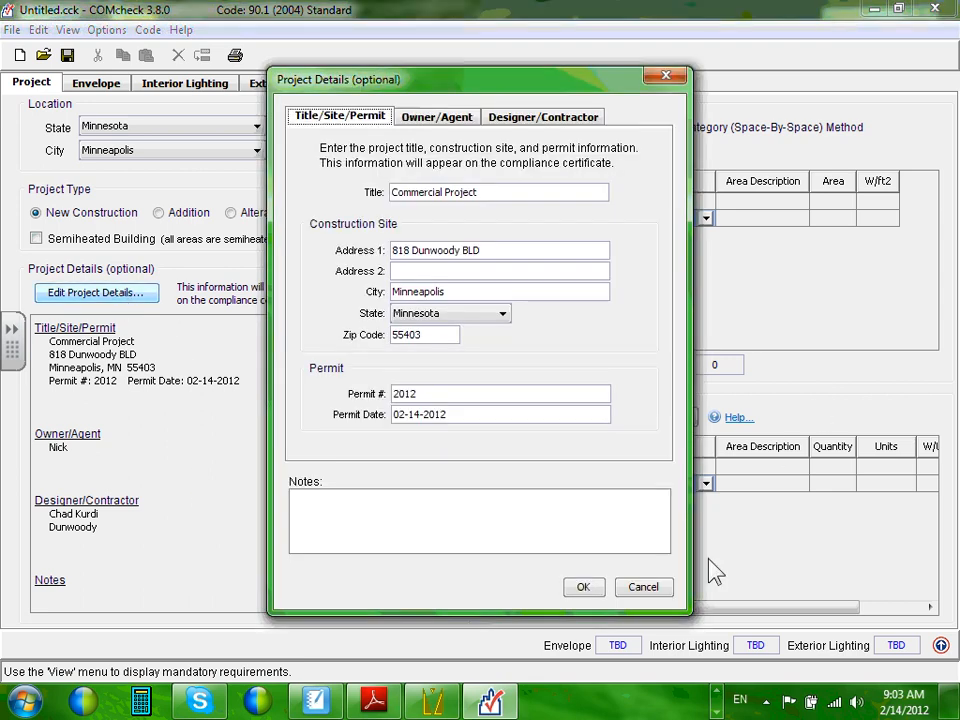
{"action": "left_click", "coordinate": [640, 586]}
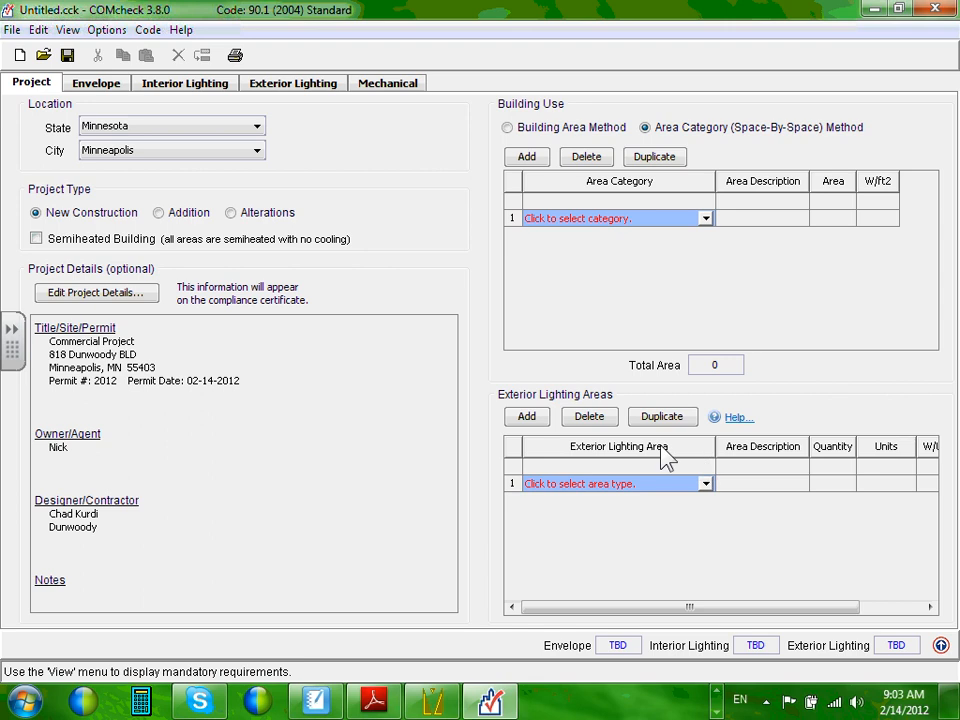
{"action": "left_click", "coordinate": [512, 129]}
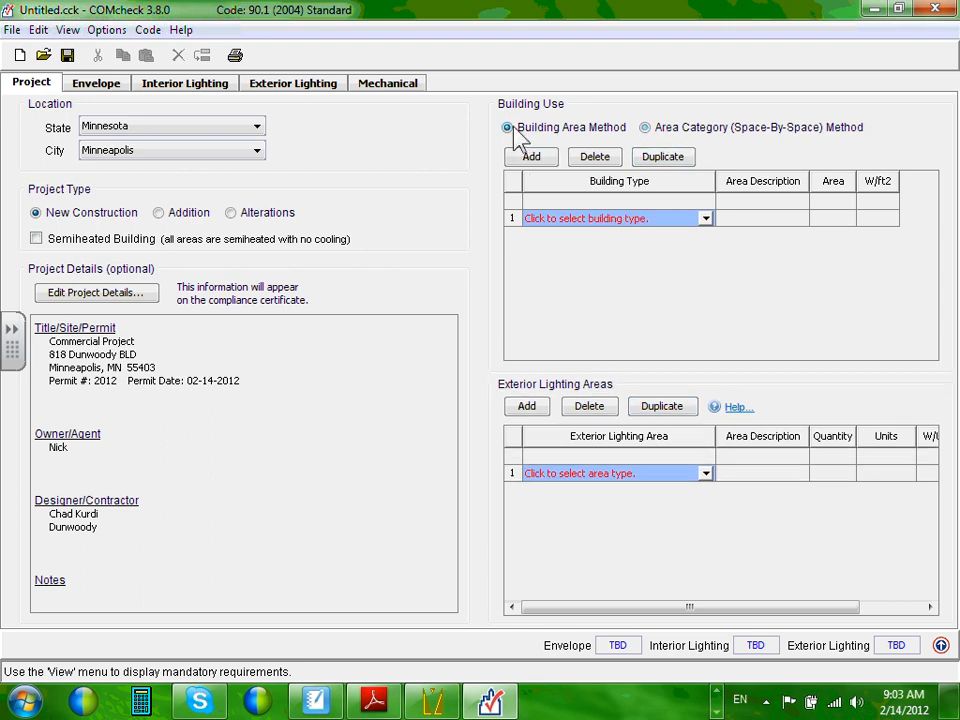
{"action": "left_click", "coordinate": [645, 128]}
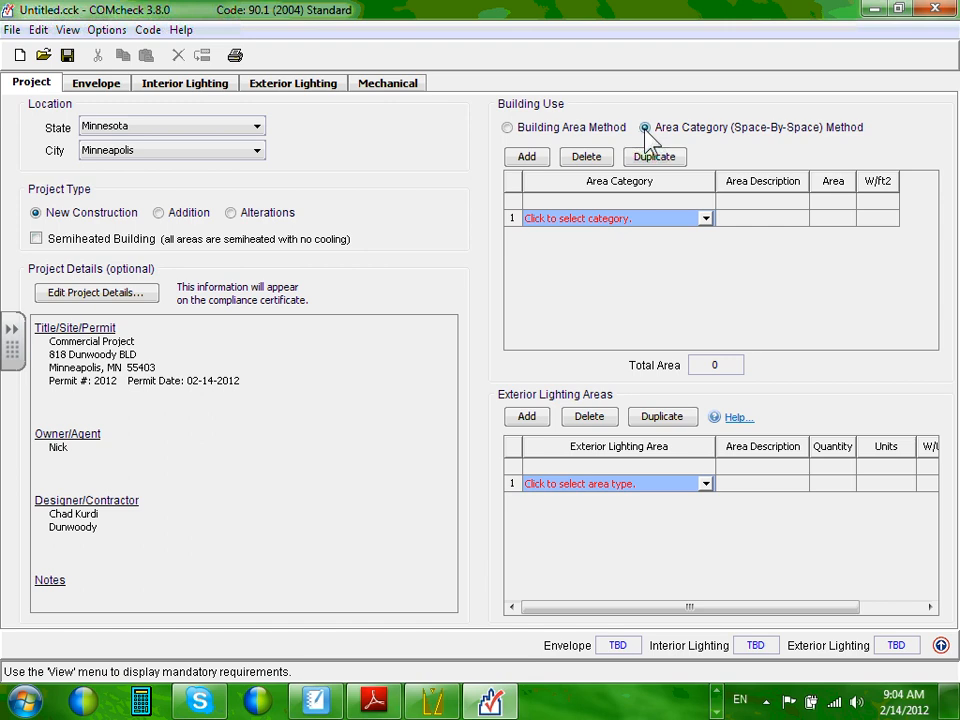
Add three space rows, then delete rows 4 and 3, confirming each deletion with Yes.
{"action": "left_click", "coordinate": [524, 161]}
{"action": "left_click", "coordinate": [525, 164]}
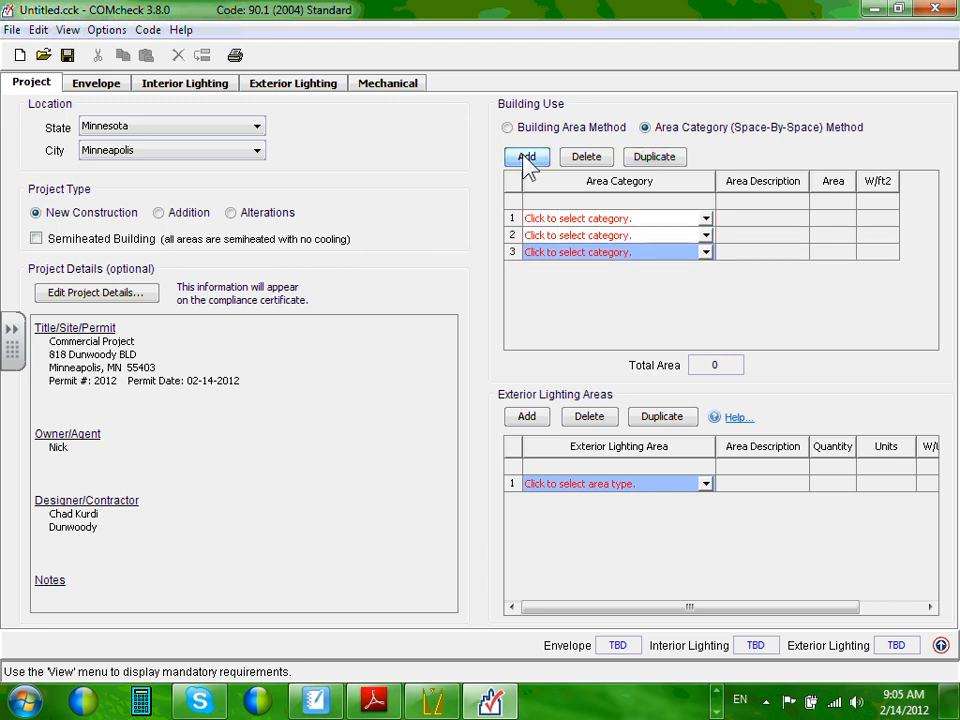
{"action": "left_click", "coordinate": [526, 162]}
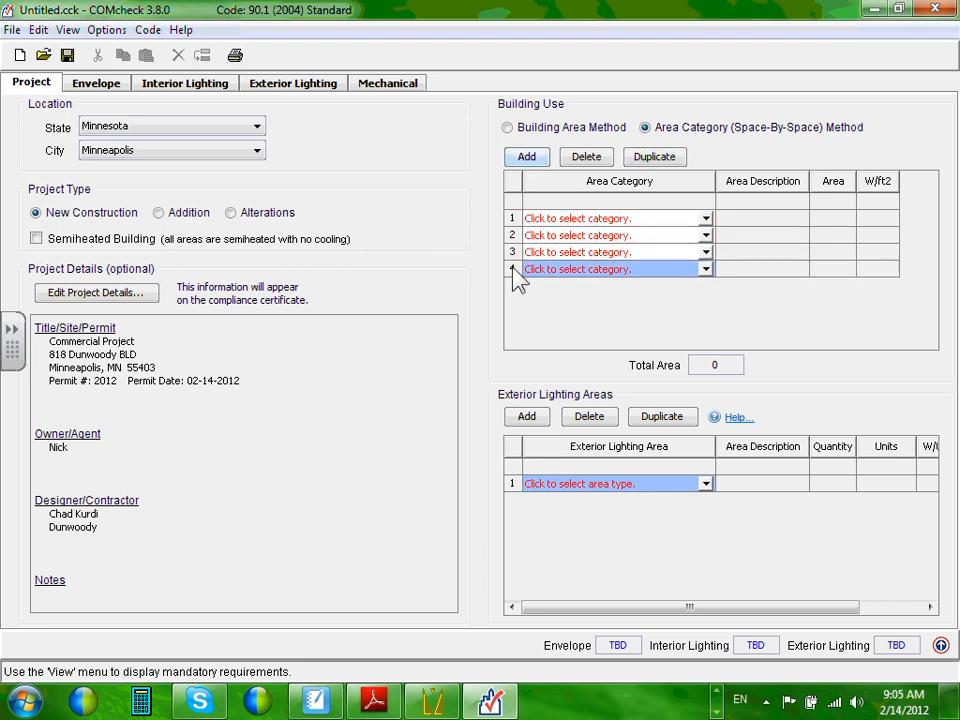
{"action": "left_click", "coordinate": [585, 157]}
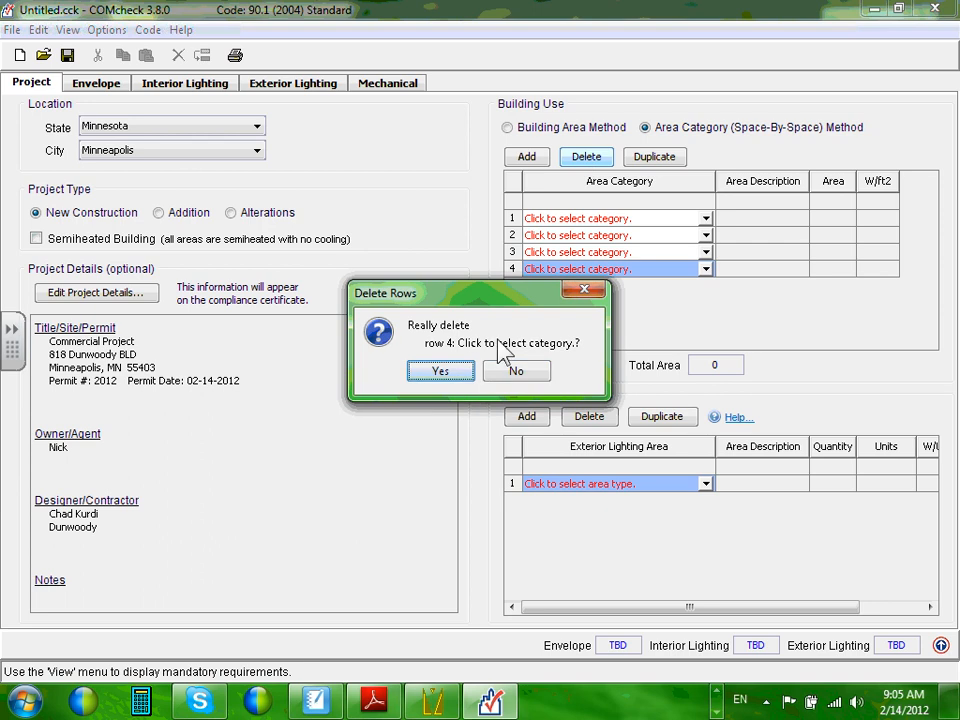
{"action": "left_click", "coordinate": [462, 372]}
{"action": "left_click", "coordinate": [588, 160]}
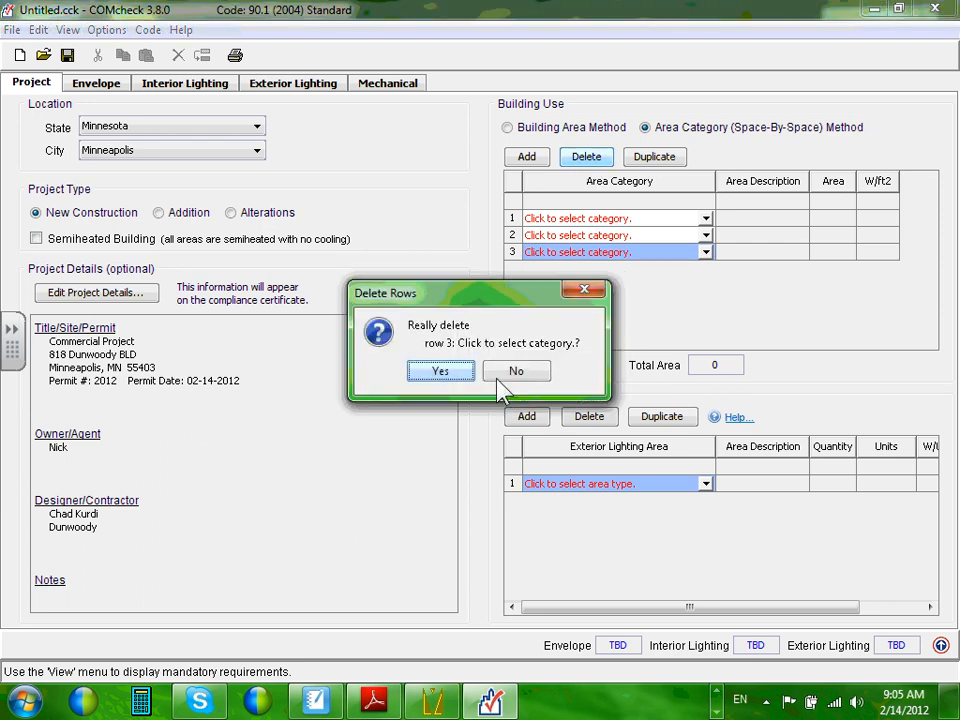
{"action": "left_click", "coordinate": [436, 375]}
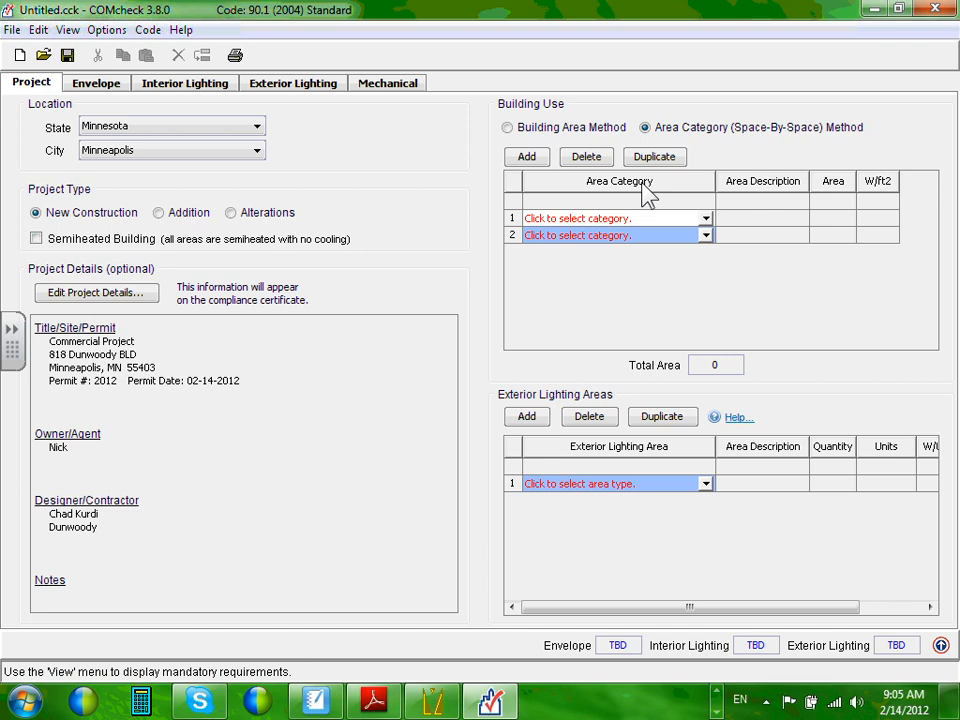
Pick Common Space Types: Restrooms (0.9 W/ft2) as row 1's area category.
{"action": "left_click", "coordinate": [706, 220]}
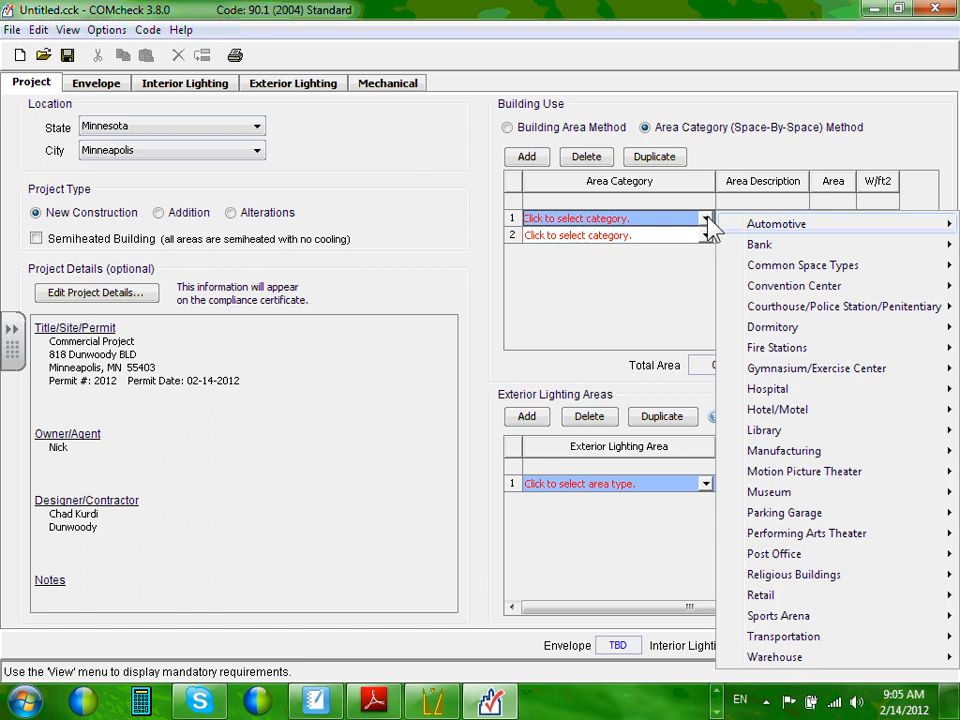
{"action": "mouse_move", "coordinate": [762, 230]}
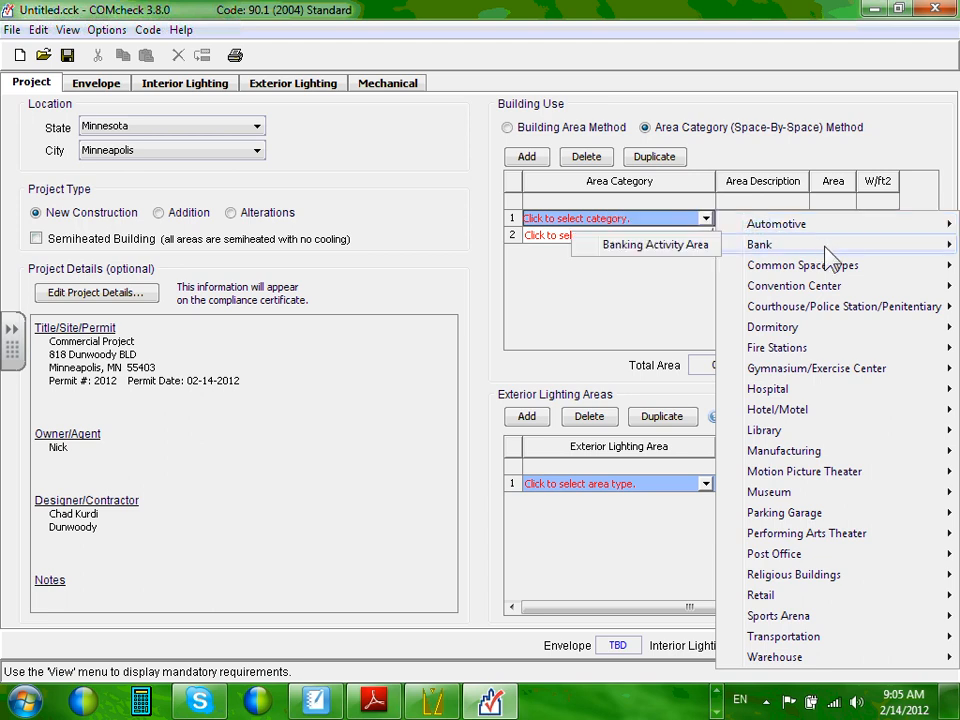
{"action": "mouse_move", "coordinate": [838, 278]}
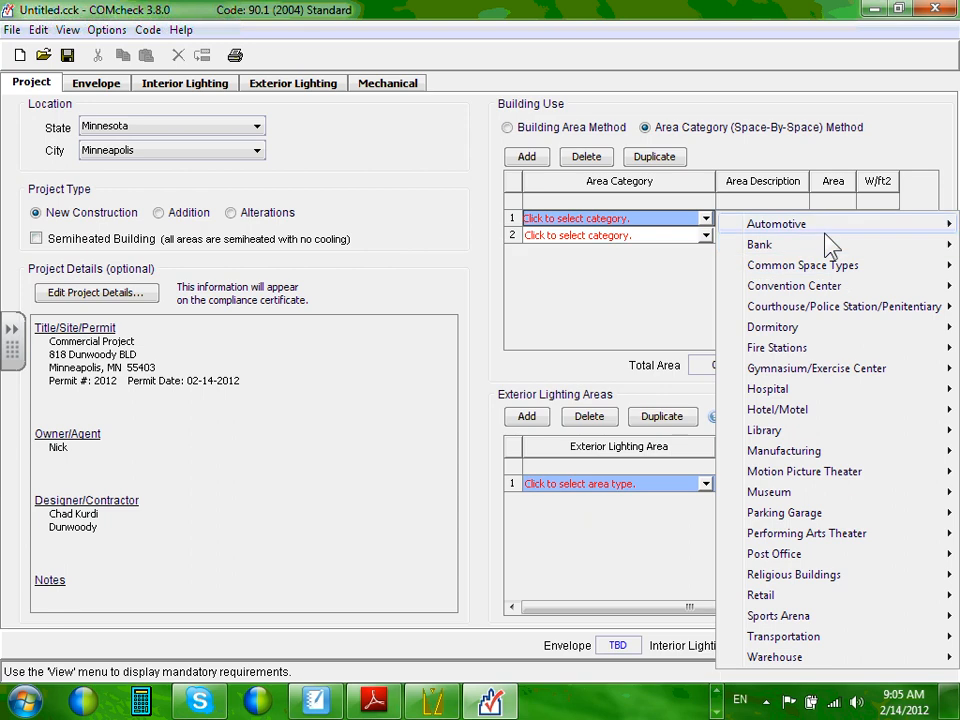
{"action": "mouse_move", "coordinate": [806, 338]}
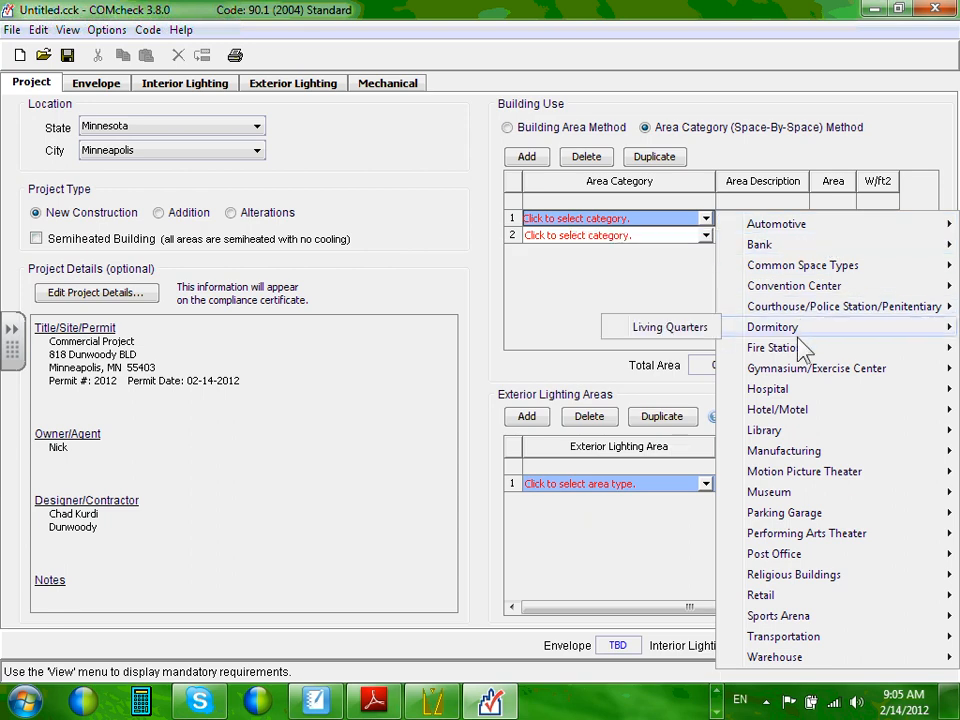
{"action": "mouse_move", "coordinate": [791, 397]}
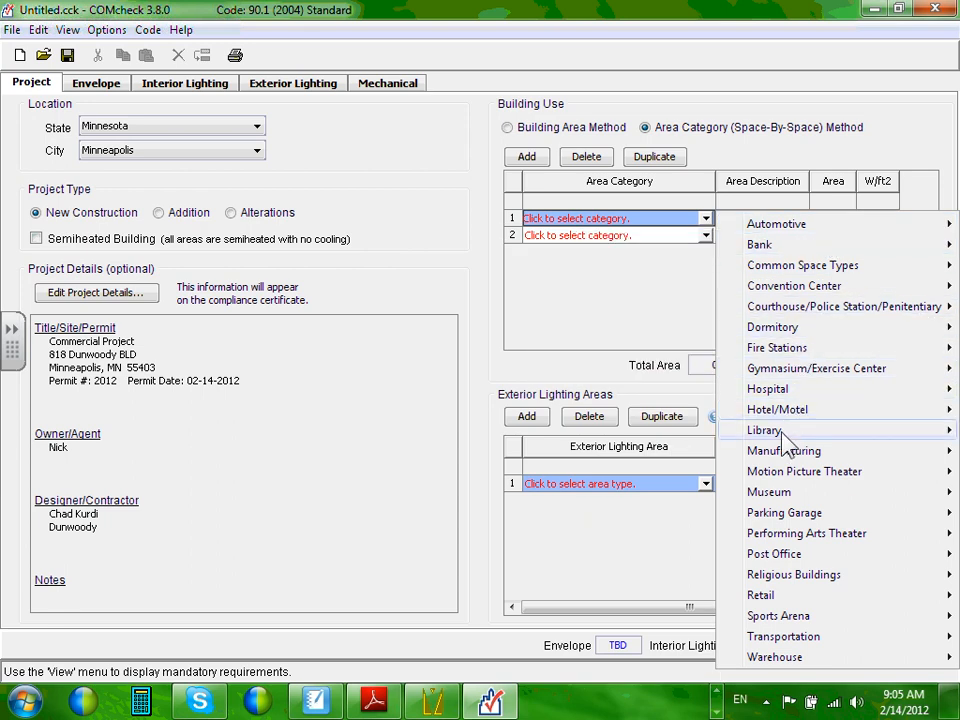
{"action": "mouse_move", "coordinate": [797, 268]}
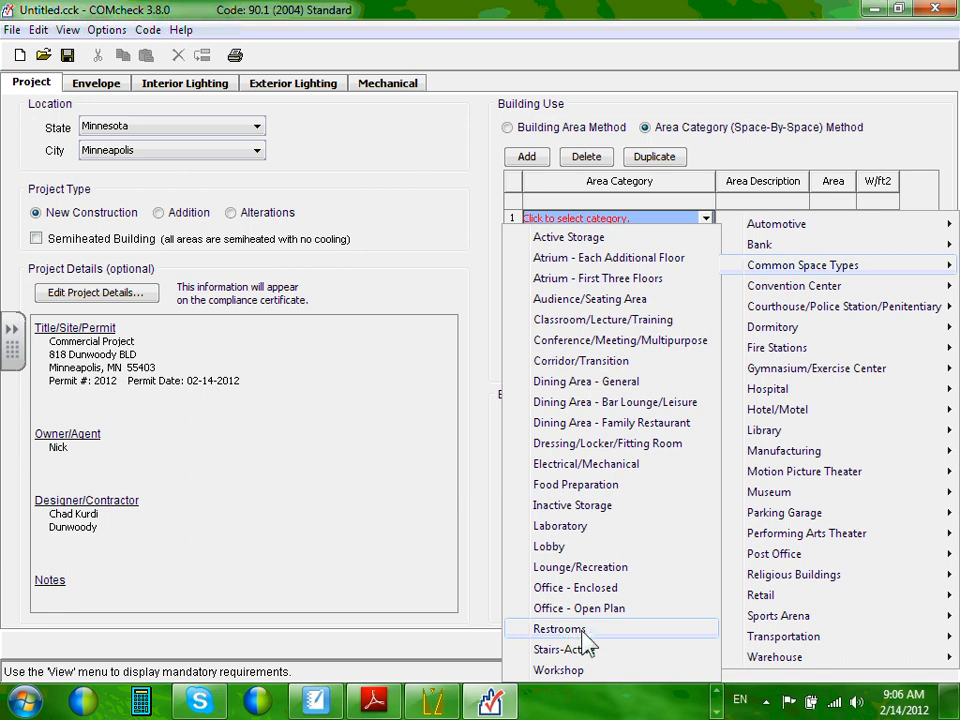
{"action": "left_click", "coordinate": [584, 630]}
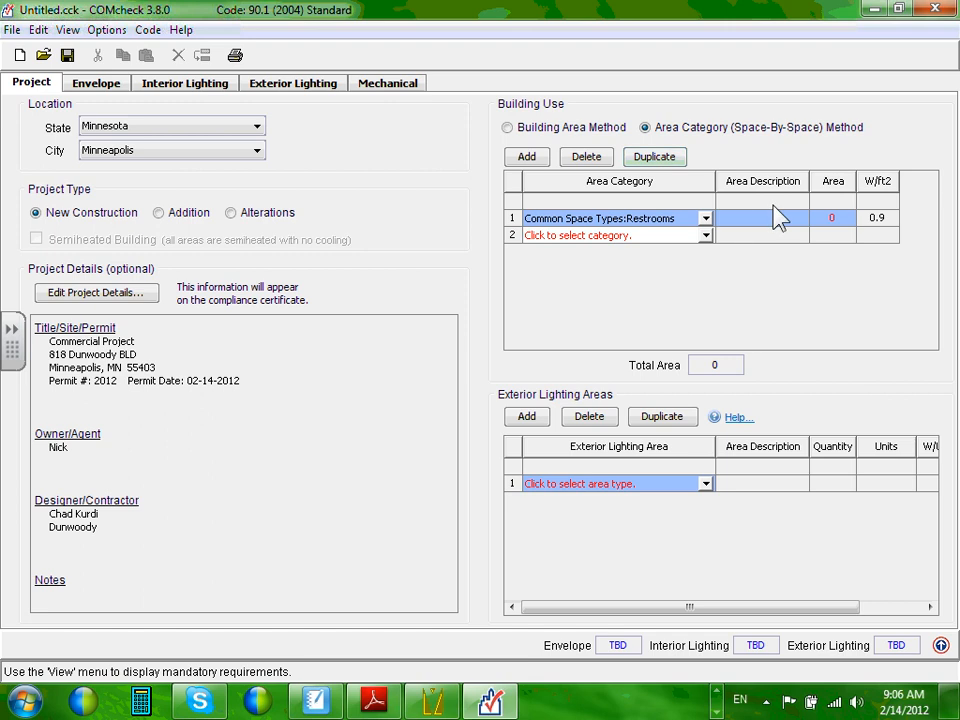
Describe row 1 as Bathroom, then minimise COMcheck to the desktop.
{"action": "left_click", "coordinate": [773, 218]}
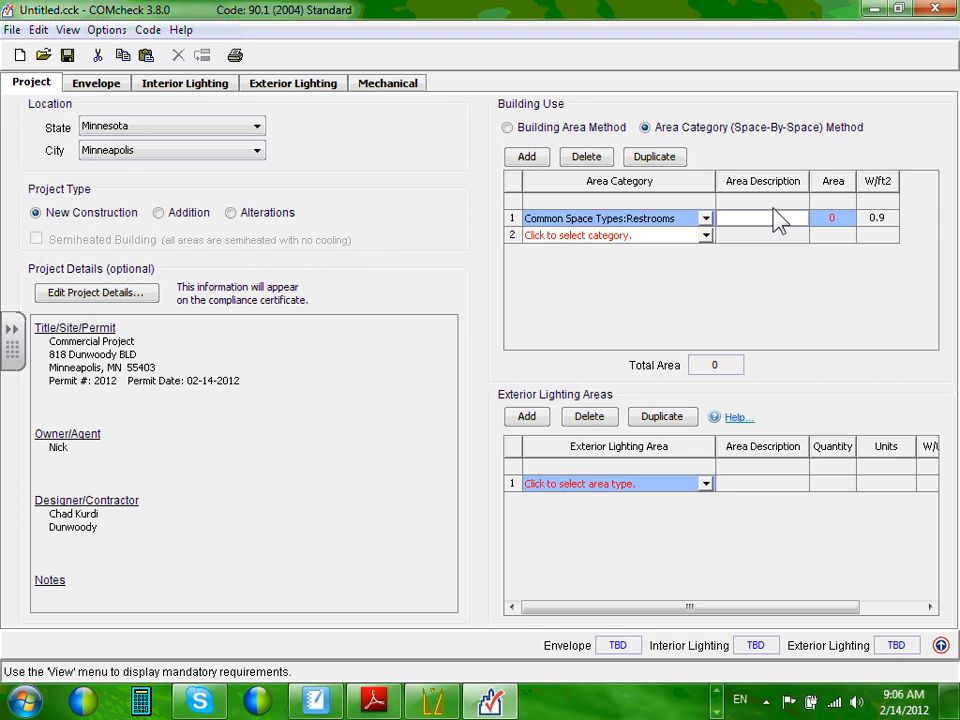
{"action": "type", "text": "Bathroom"}
{"action": "left_click", "coordinate": [838, 217]}
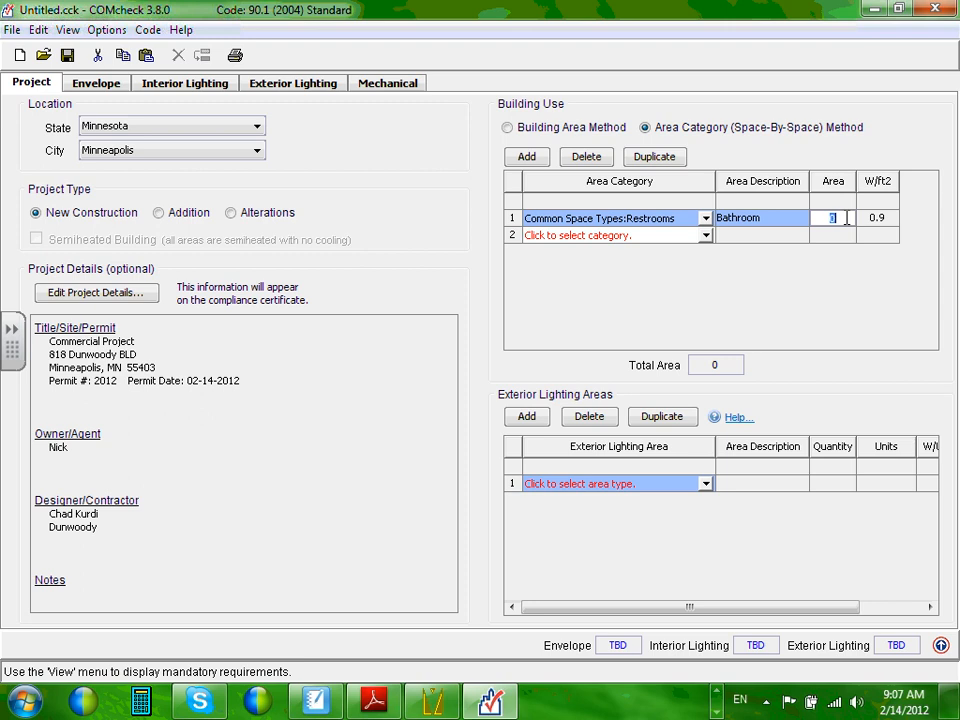
{"action": "left_click", "coordinate": [876, 10]}
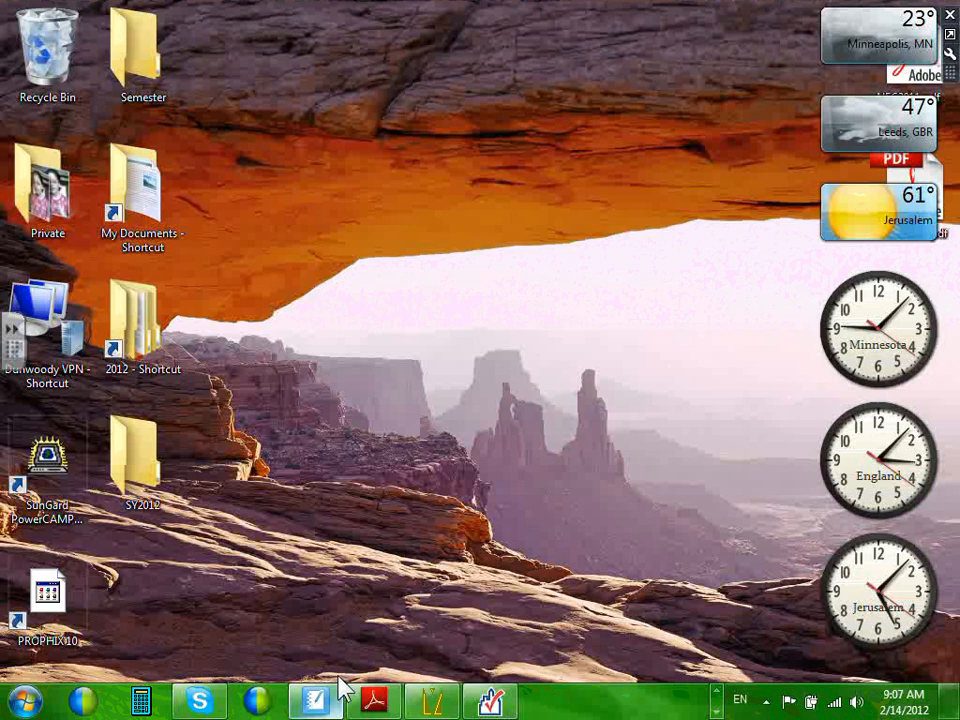
Bring up the ECDM221-site drawing in AutoCAD and zoom in on the restroom block.
{"action": "left_click", "coordinate": [717, 705]}
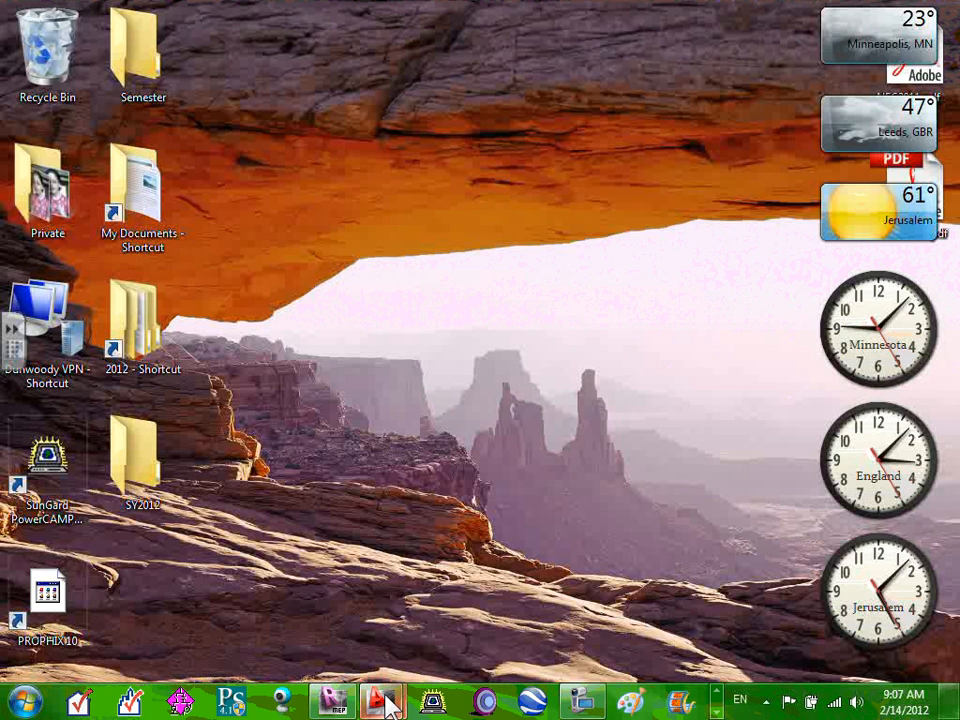
{"action": "mouse_move", "coordinate": [380, 700]}
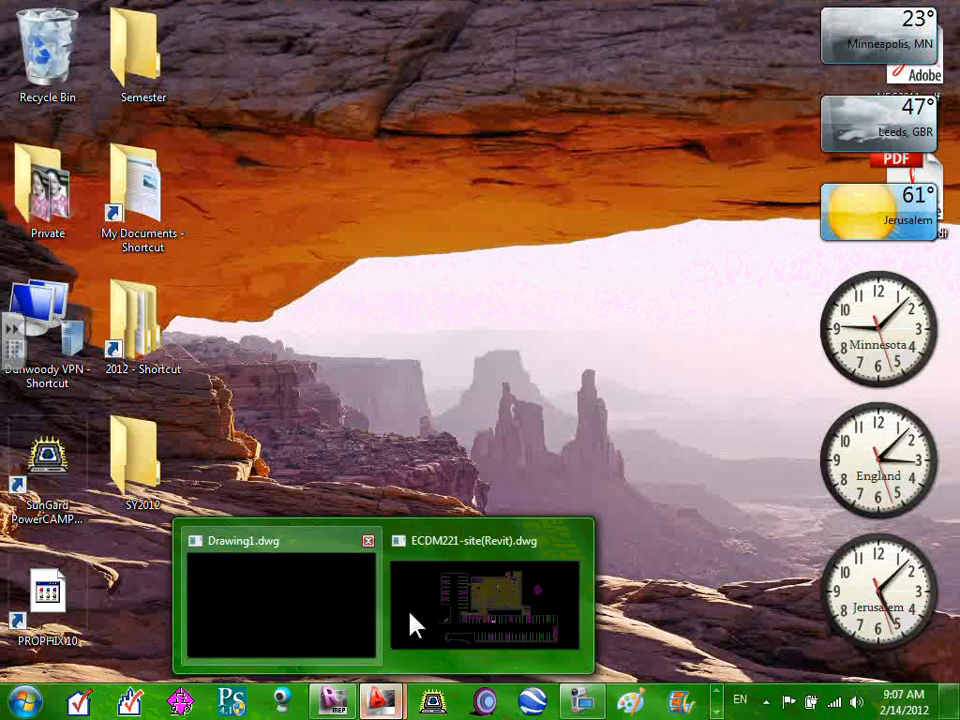
{"action": "left_click", "coordinate": [450, 618]}
{"action": "scroll", "coordinate": [441, 204], "scroll_direction": "up", "scroll_amount": 4}
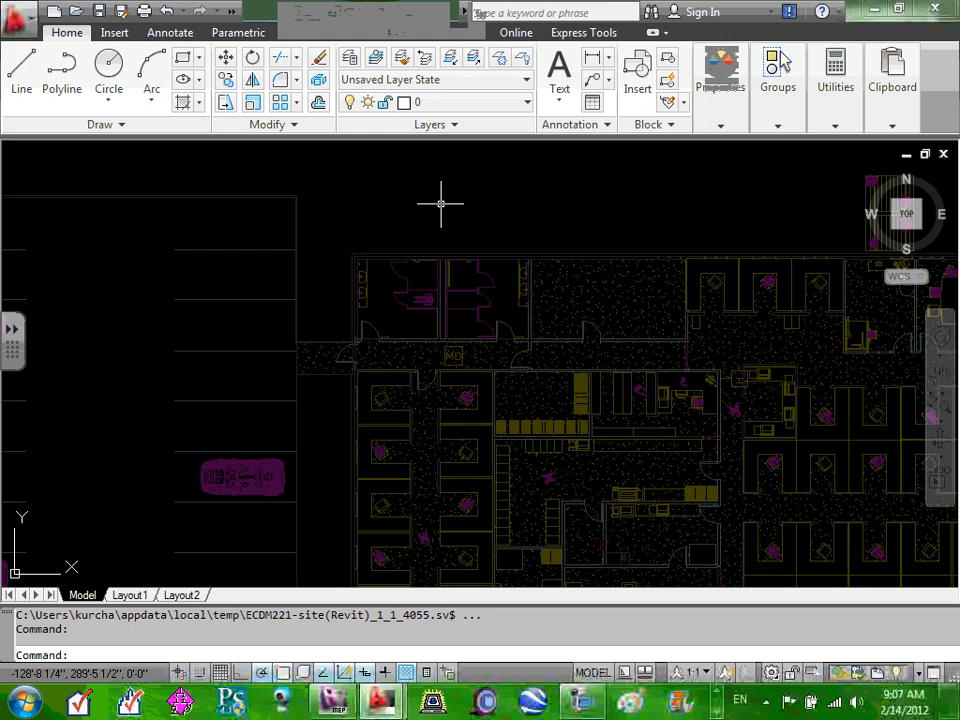
{"action": "scroll", "coordinate": [379, 386], "scroll_direction": "up", "scroll_amount": 2}
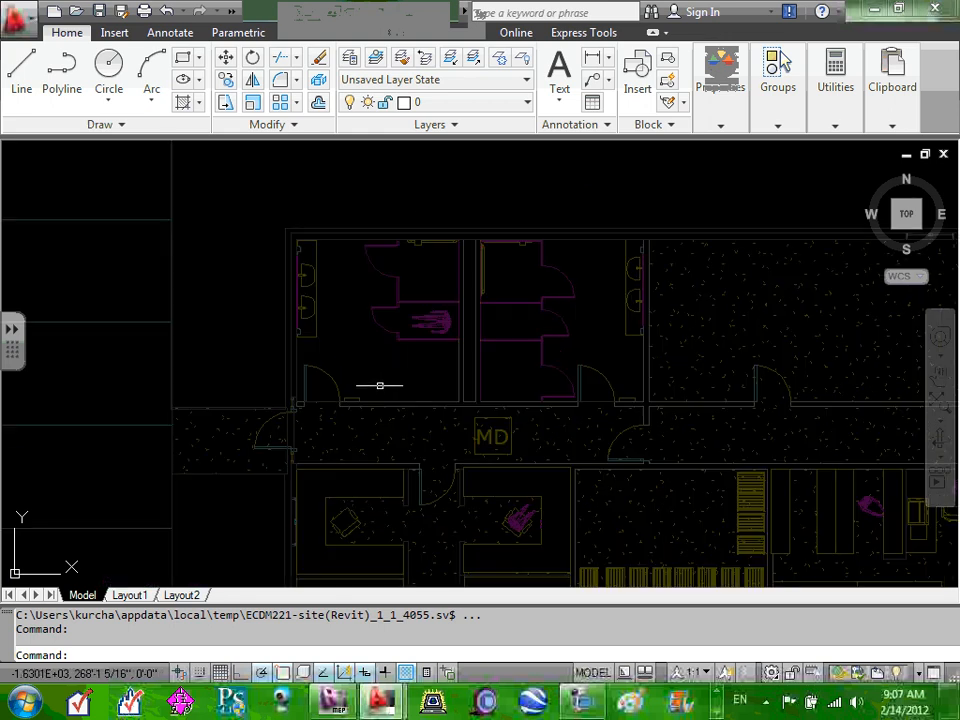
{"action": "scroll", "coordinate": [387, 365], "scroll_direction": "up", "scroll_amount": 2}
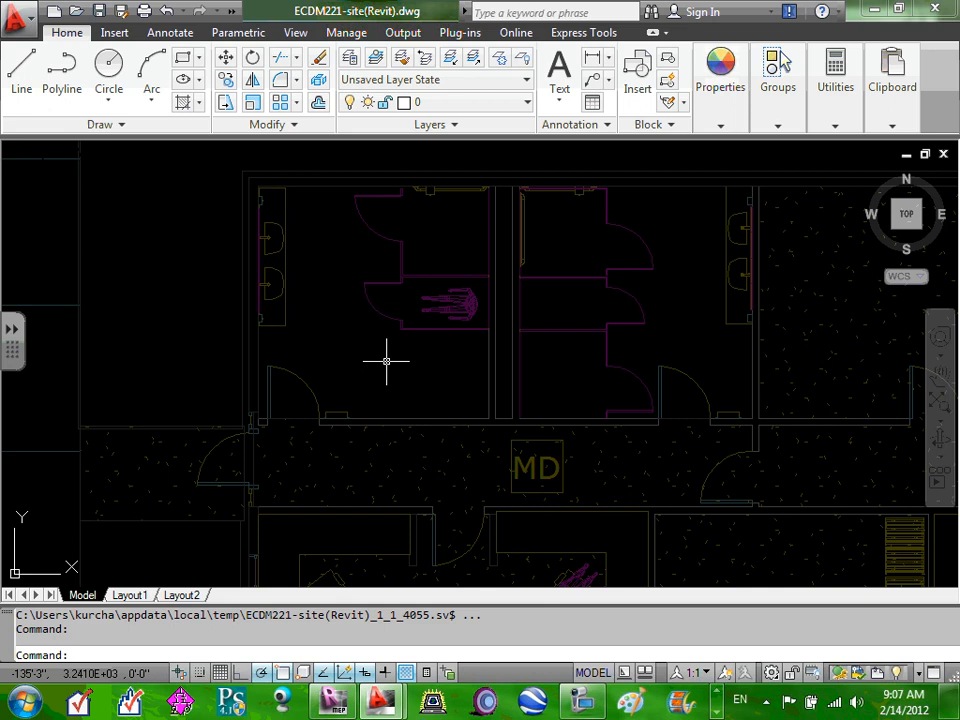
Measure the restroom corners with AREA and Ortho: 381.2681 sq ft, perimeter 83'-11 7/8".
{"action": "type", "text": "AREA"}
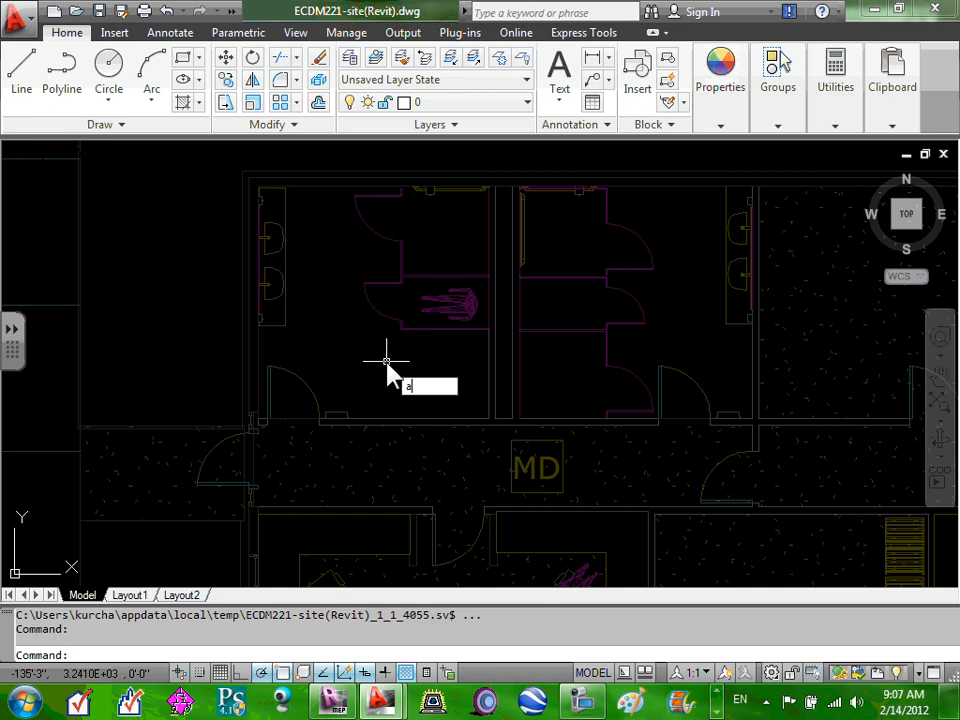
{"action": "key", "text": "Return"}
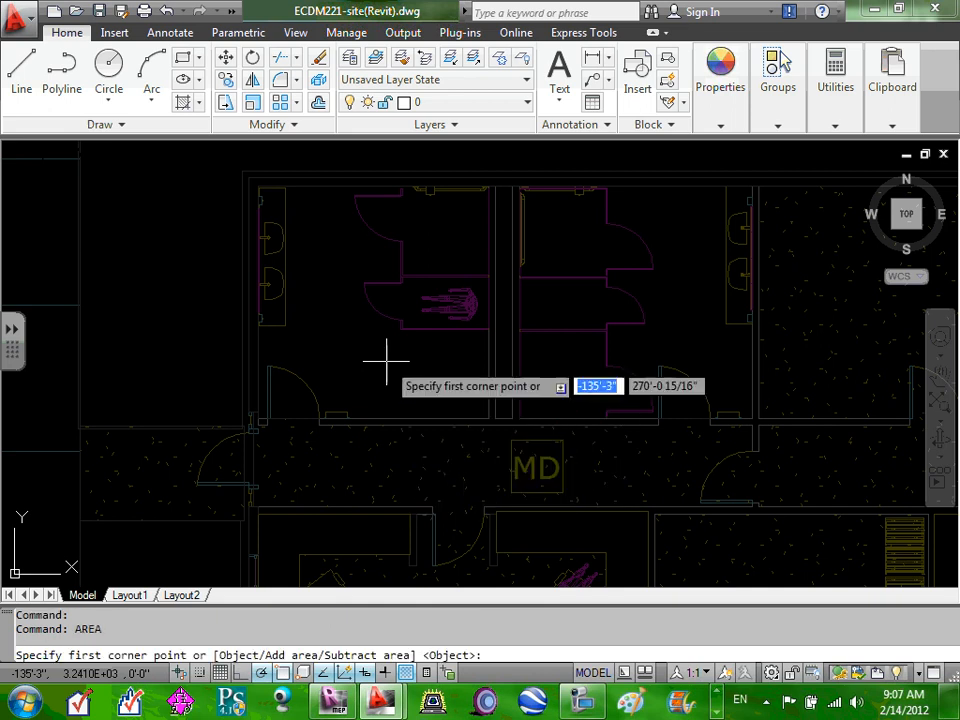
{"action": "left_click", "coordinate": [258, 186]}
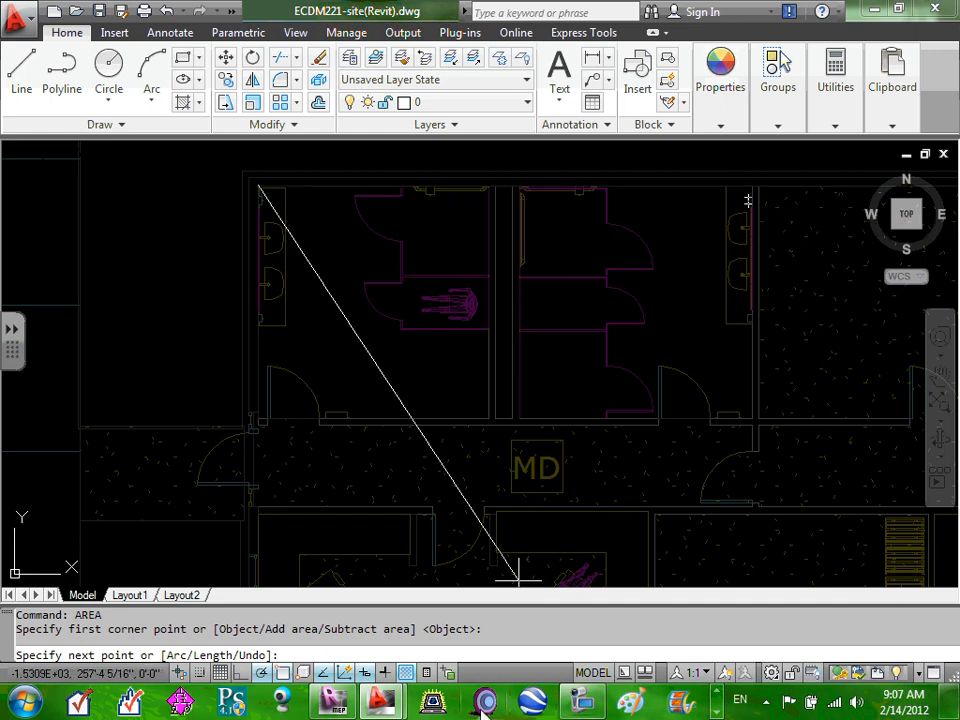
{"action": "left_click", "coordinate": [262, 673]}
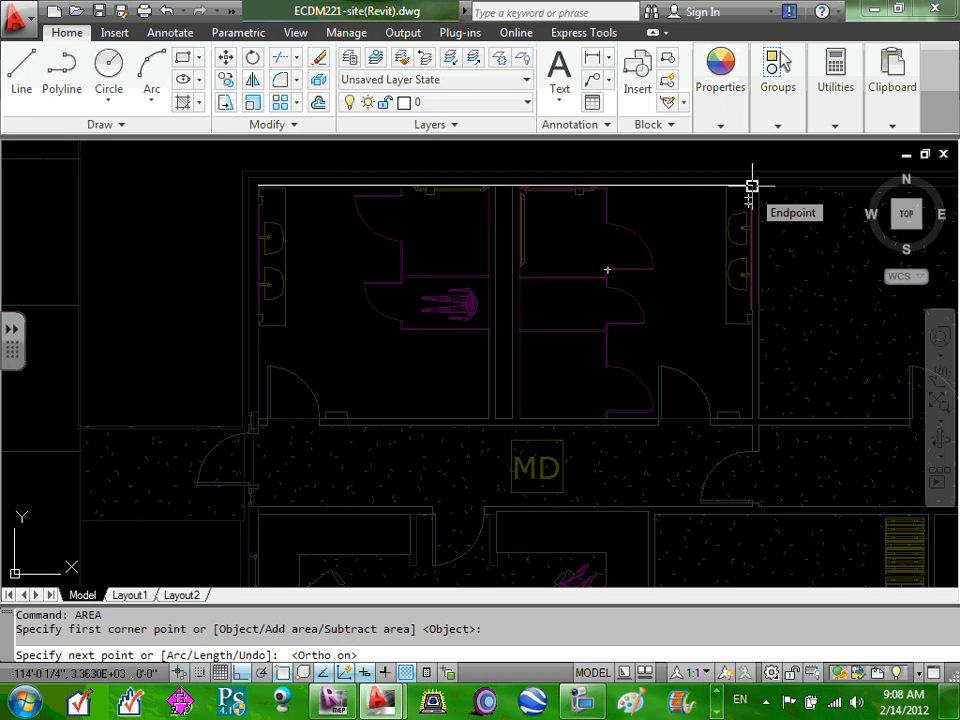
{"action": "left_click", "coordinate": [752, 186]}
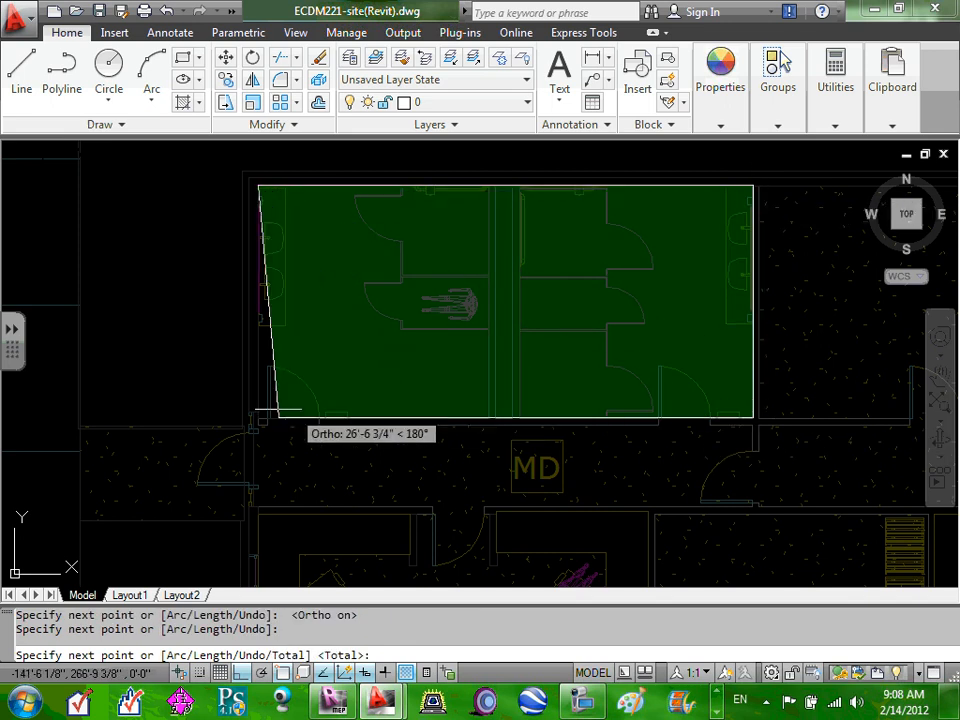
{"action": "left_click", "coordinate": [259, 412]}
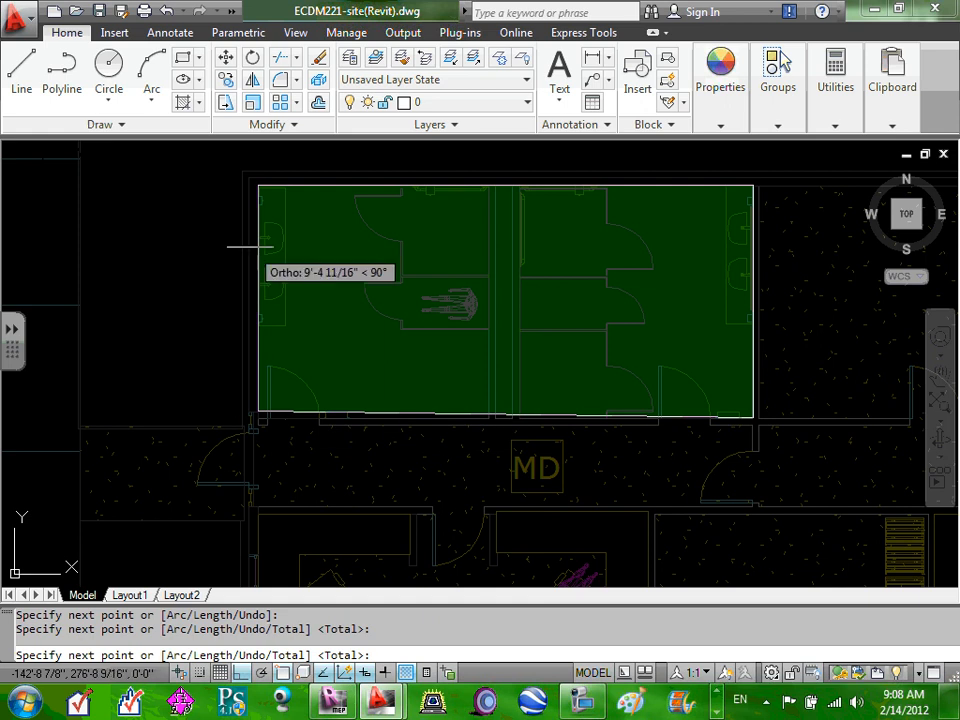
{"action": "right_click", "coordinate": [257, 186]}
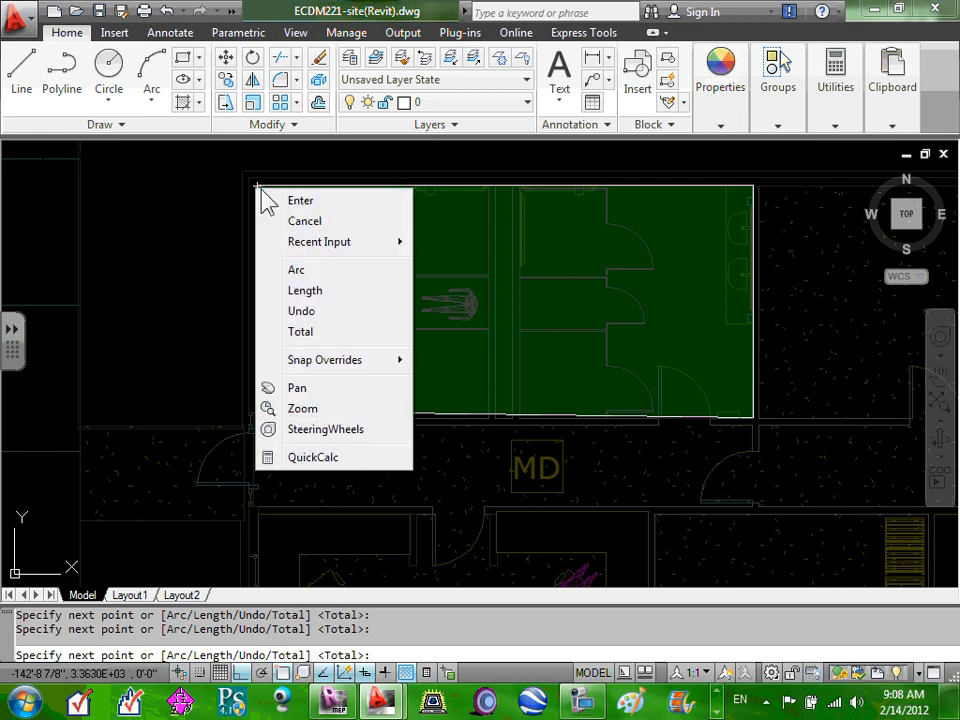
{"action": "left_click", "coordinate": [317, 200]}
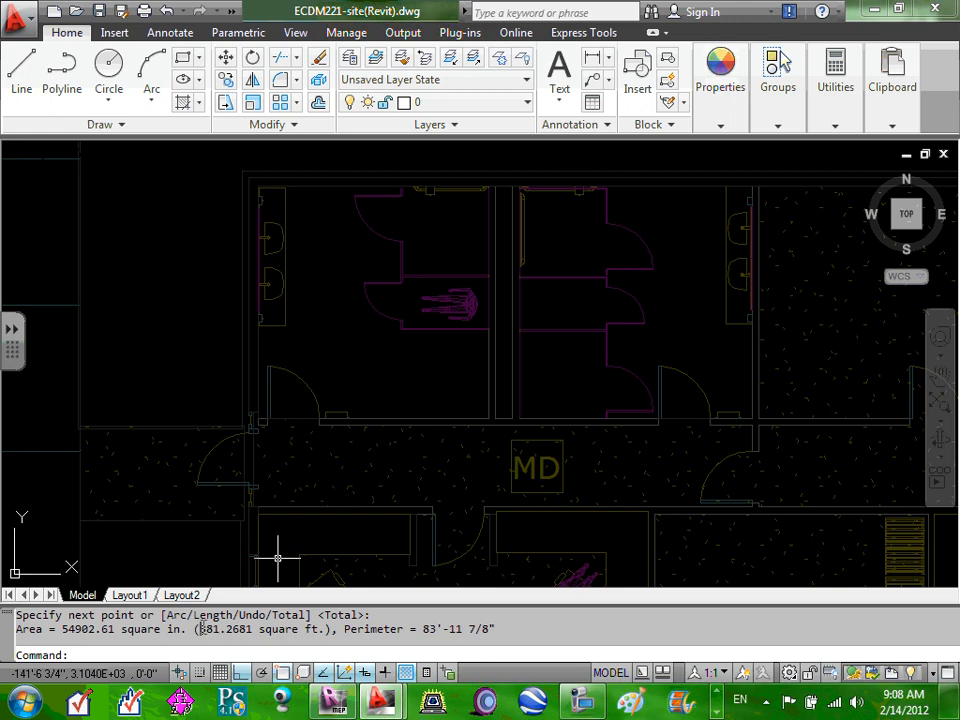
{"action": "left_click_drag", "start_coordinate": [200, 629], "coordinate": [257, 629]}
Deselect the 381.2681 sq ft result and minimise AutoCAD to the desktop.
{"action": "left_click", "coordinate": [264, 630]}
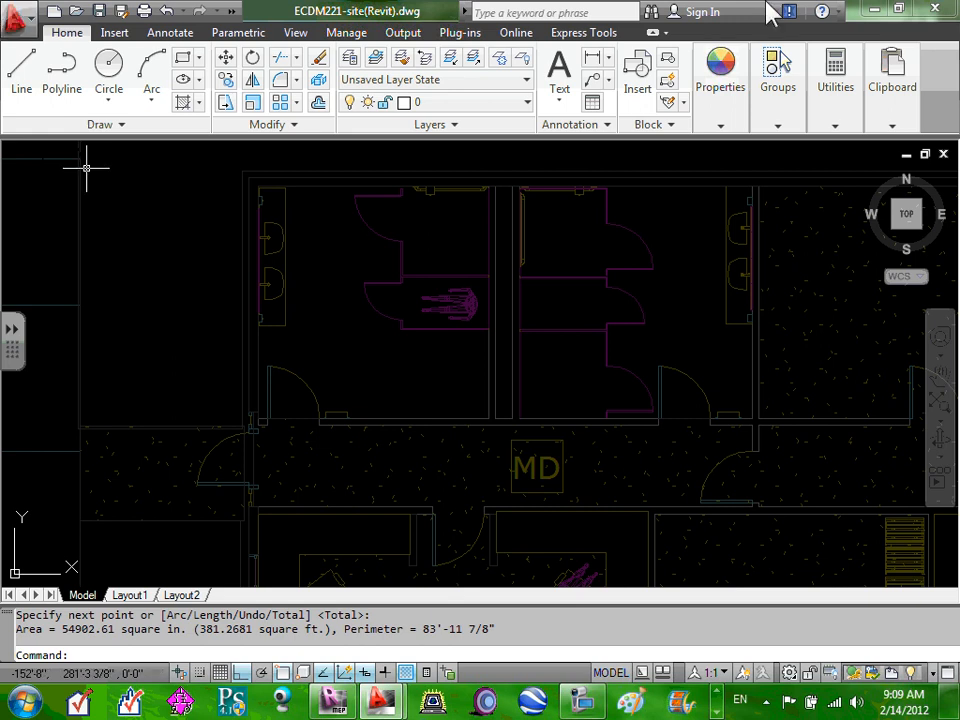
{"action": "left_click", "coordinate": [870, 14]}
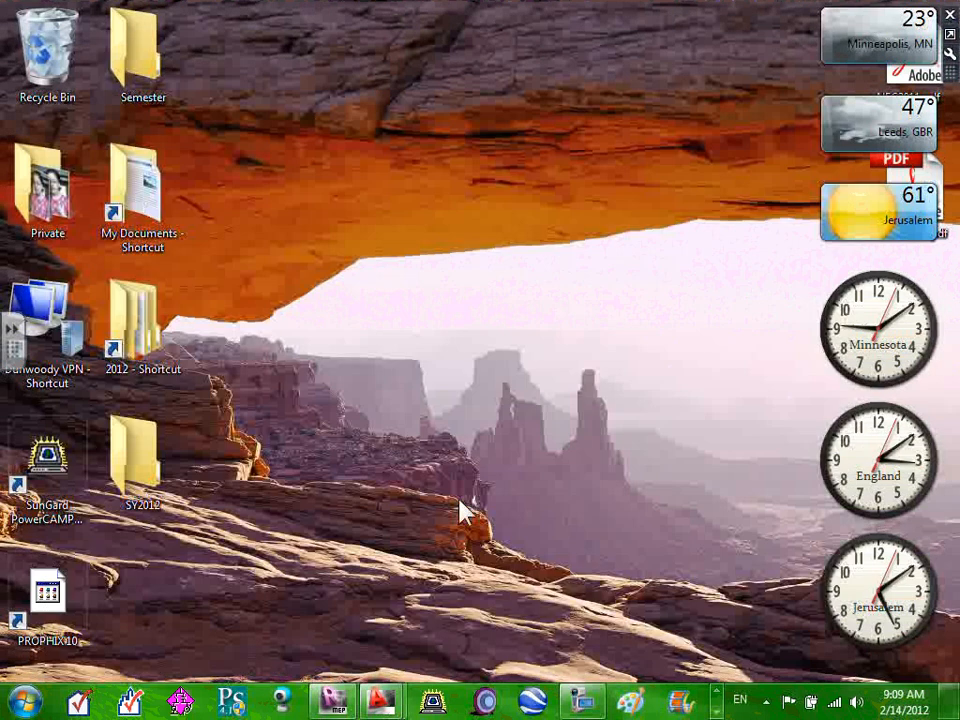
Back in COMcheck, enter 381 as the Bathroom row's area so Total Area reads 381.
{"action": "left_click", "coordinate": [716, 693]}
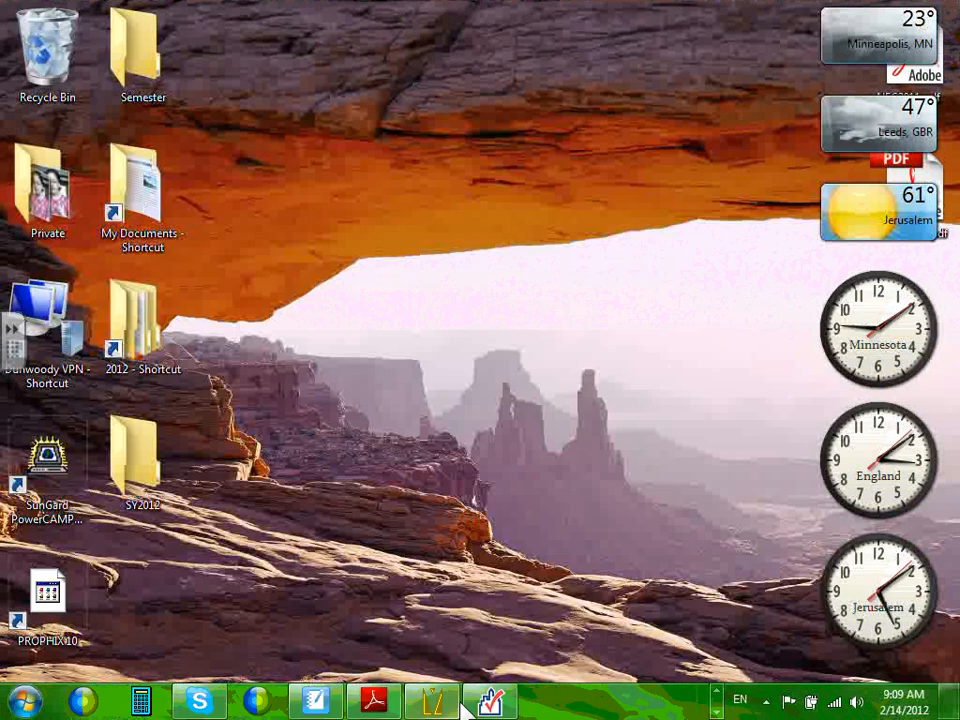
{"action": "left_click", "coordinate": [490, 700]}
{"action": "type", "text": "3"}
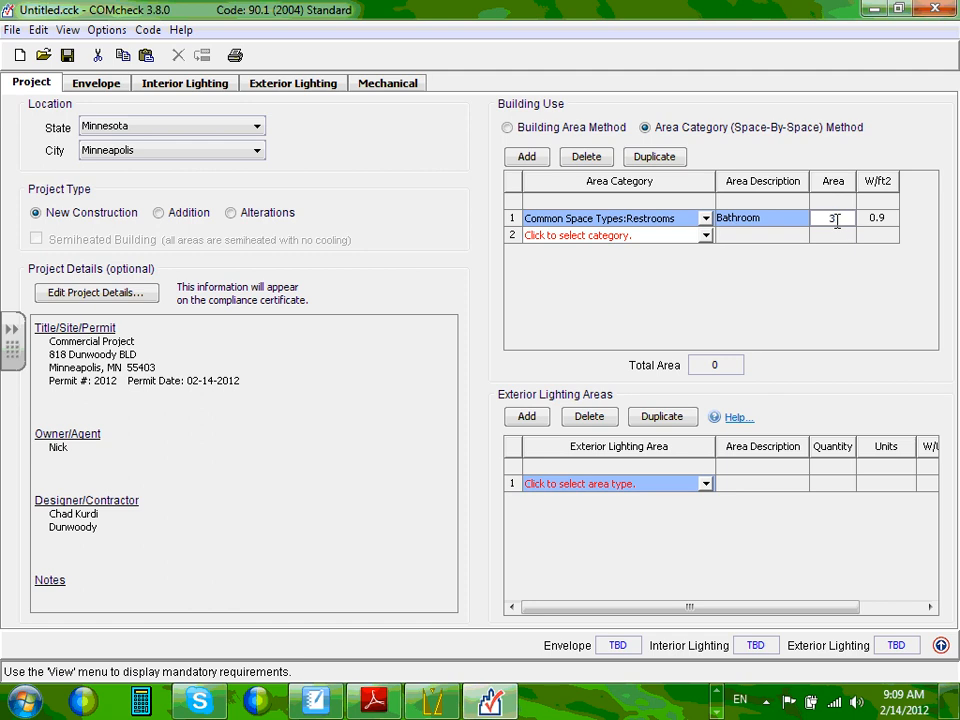
{"action": "type", "text": "81"}
{"action": "left_click", "coordinate": [836, 238]}
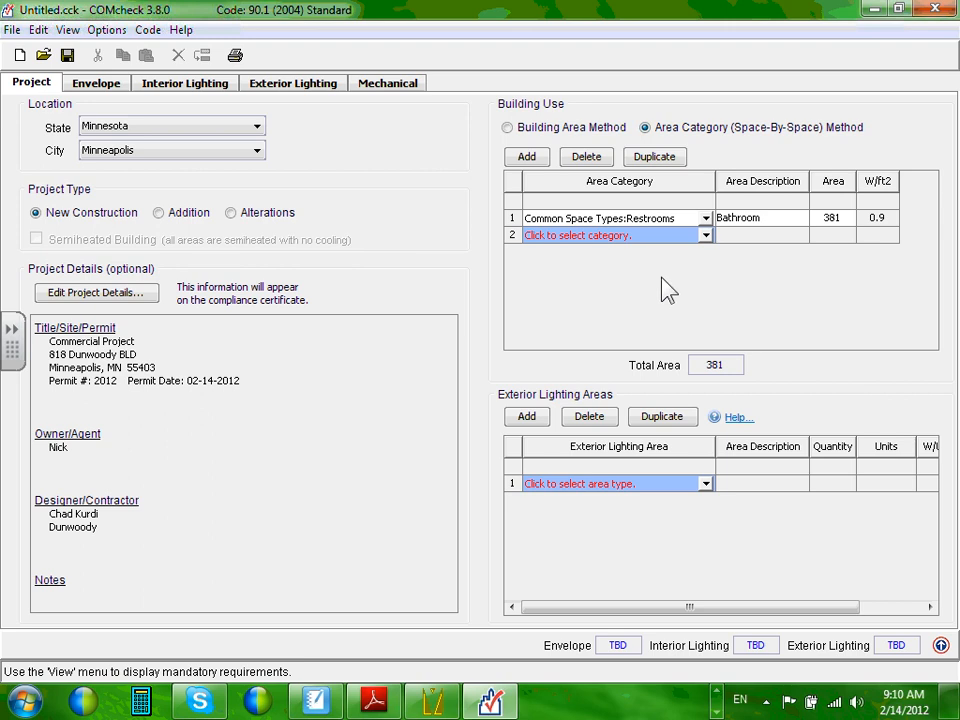
Set row 2's category to Common Space Types: Electrical/Mechanical (1.5 W/ft2).
{"action": "left_click", "coordinate": [705, 237]}
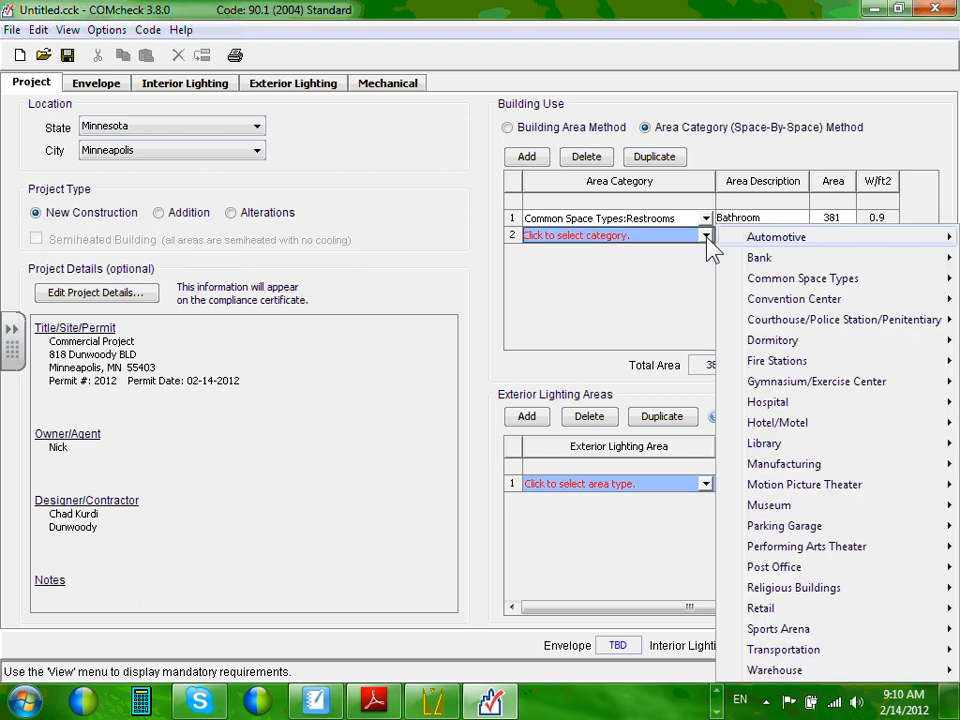
{"action": "mouse_move", "coordinate": [752, 282]}
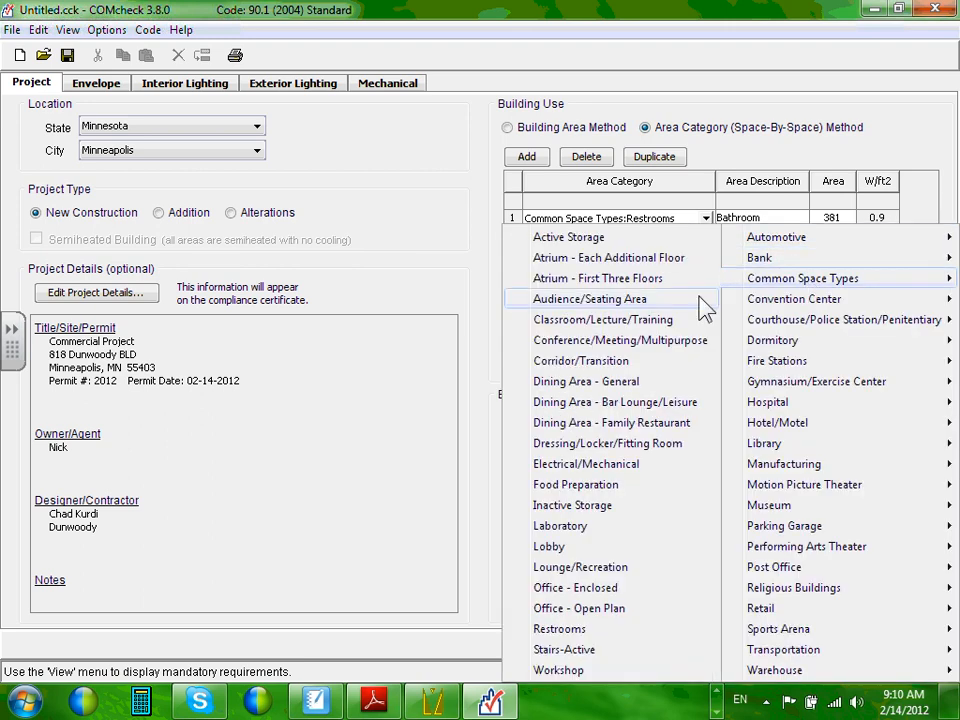
{"action": "left_click", "coordinate": [619, 465]}
Describe row 2 as 'M&E Room' and head back toward AutoCAD.
{"action": "left_click", "coordinate": [755, 235]}
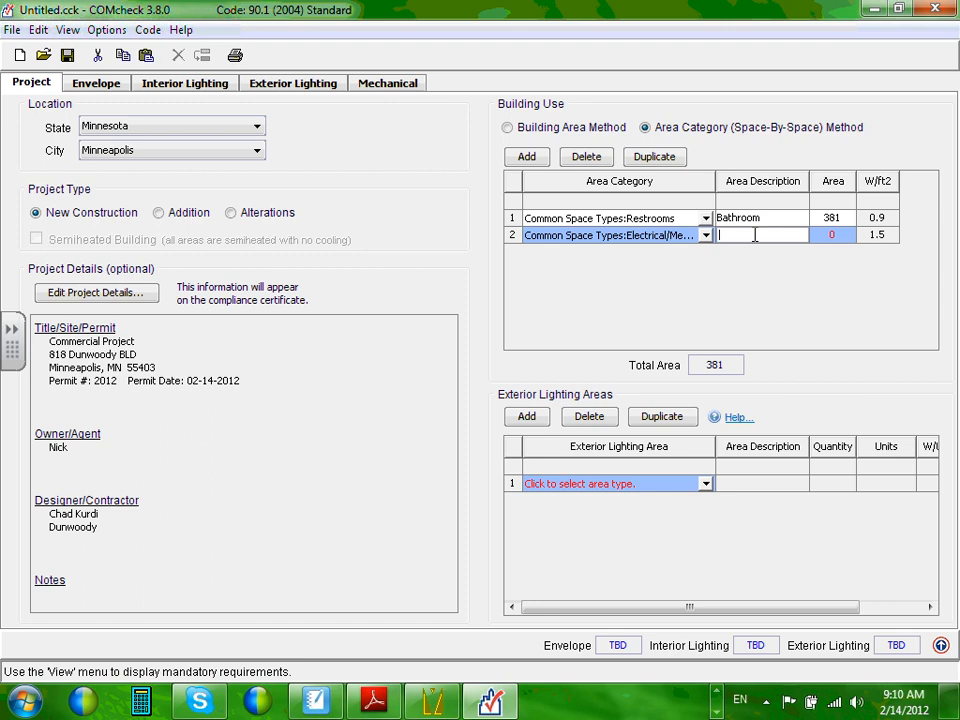
{"action": "type", "text": "M&E Room"}
{"action": "key", "text": "Tab"}
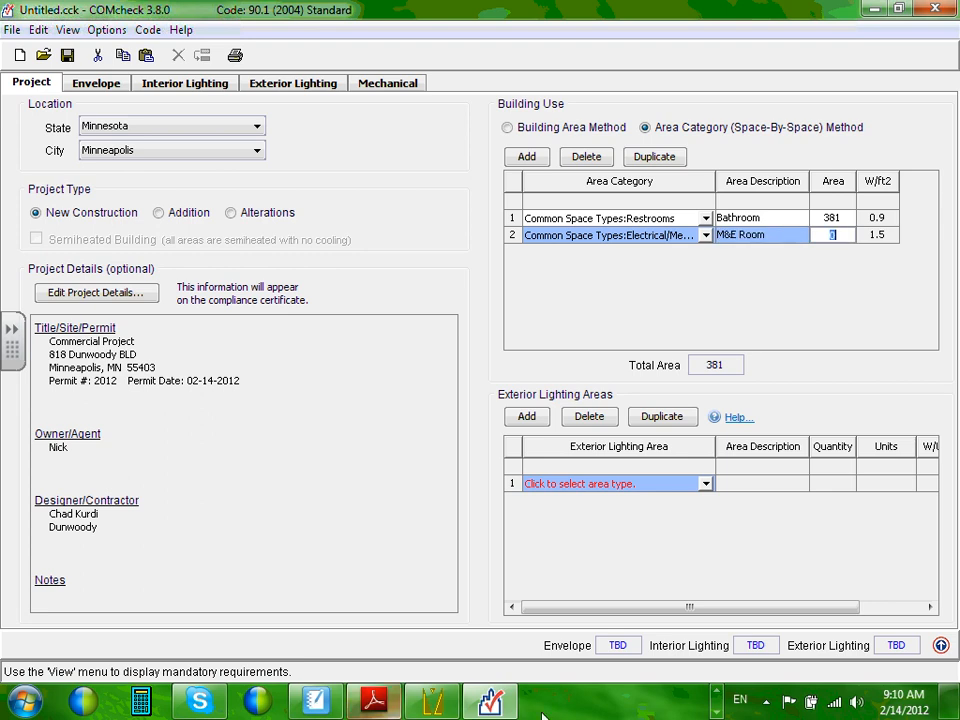
{"action": "left_click", "coordinate": [716, 700]}
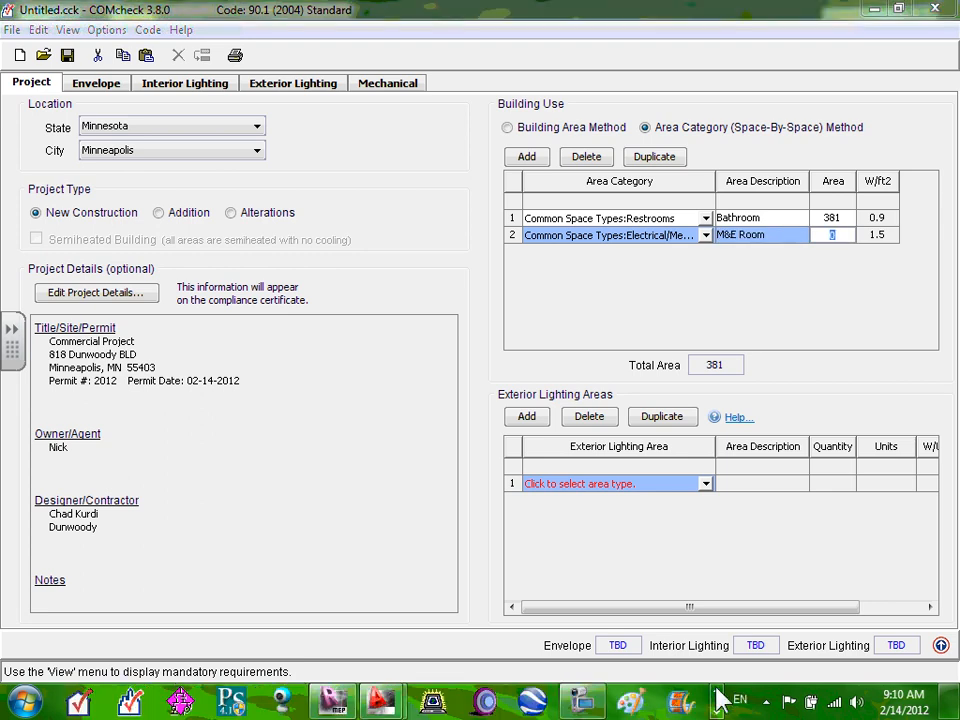
Bring the ECDM221-site drawing forward and browse the ribbon tabs, ending on Express Tools.
{"action": "mouse_move", "coordinate": [381, 703]}
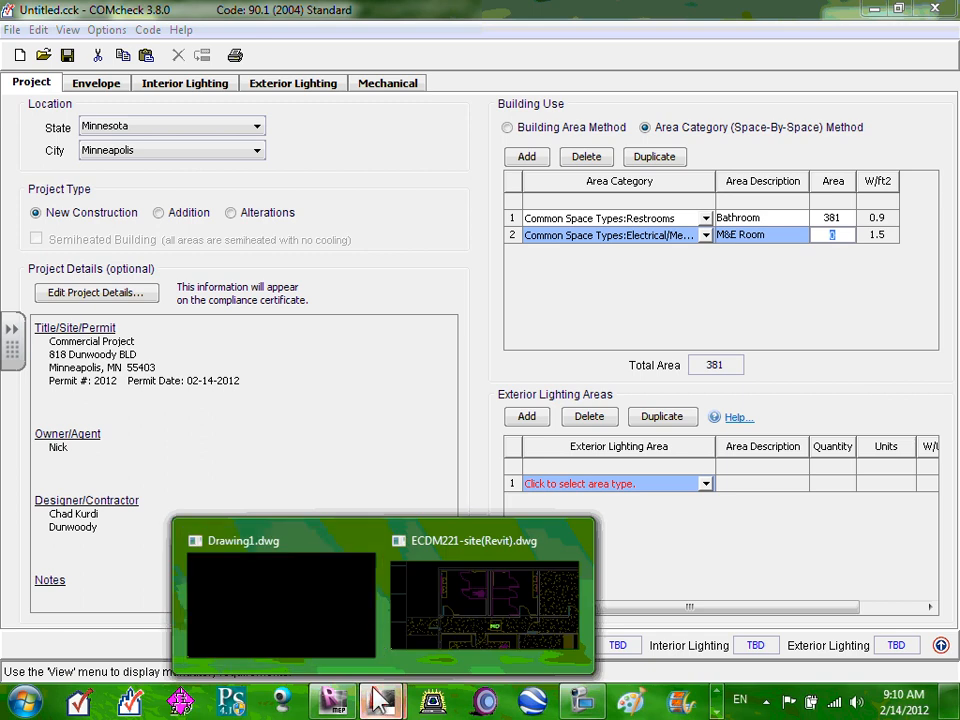
{"action": "left_click", "coordinate": [431, 613]}
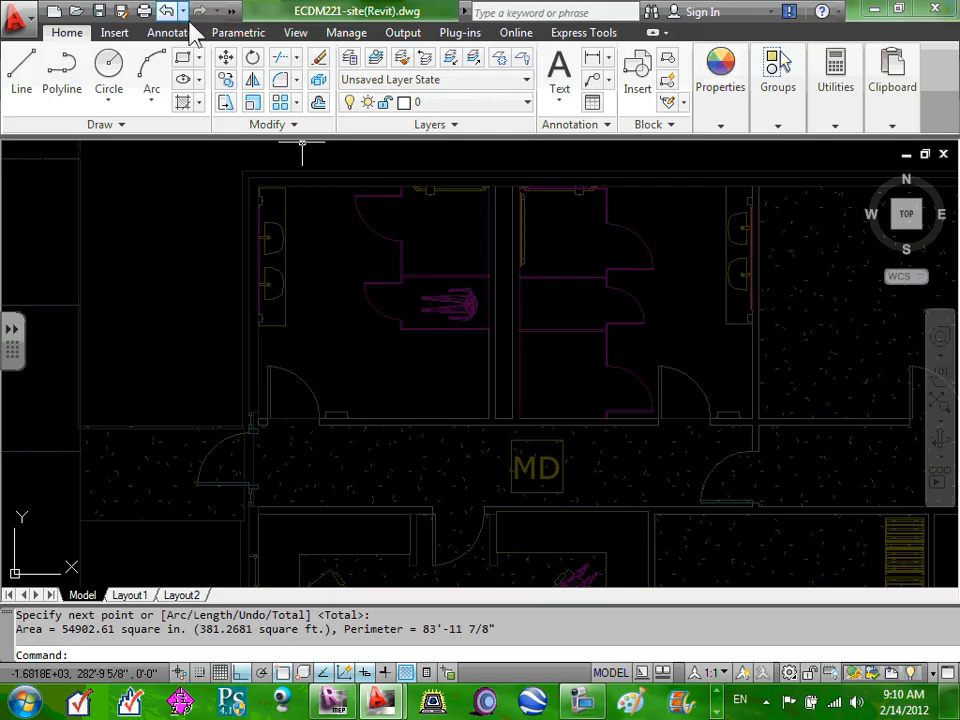
{"action": "left_click", "coordinate": [566, 34]}
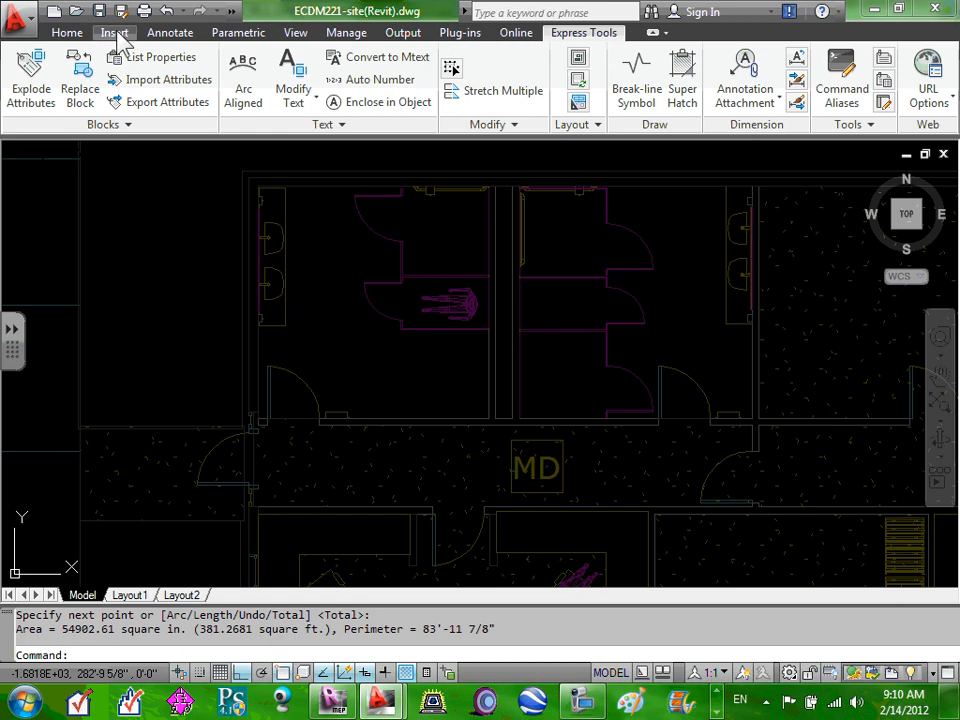
{"action": "left_click", "coordinate": [67, 33]}
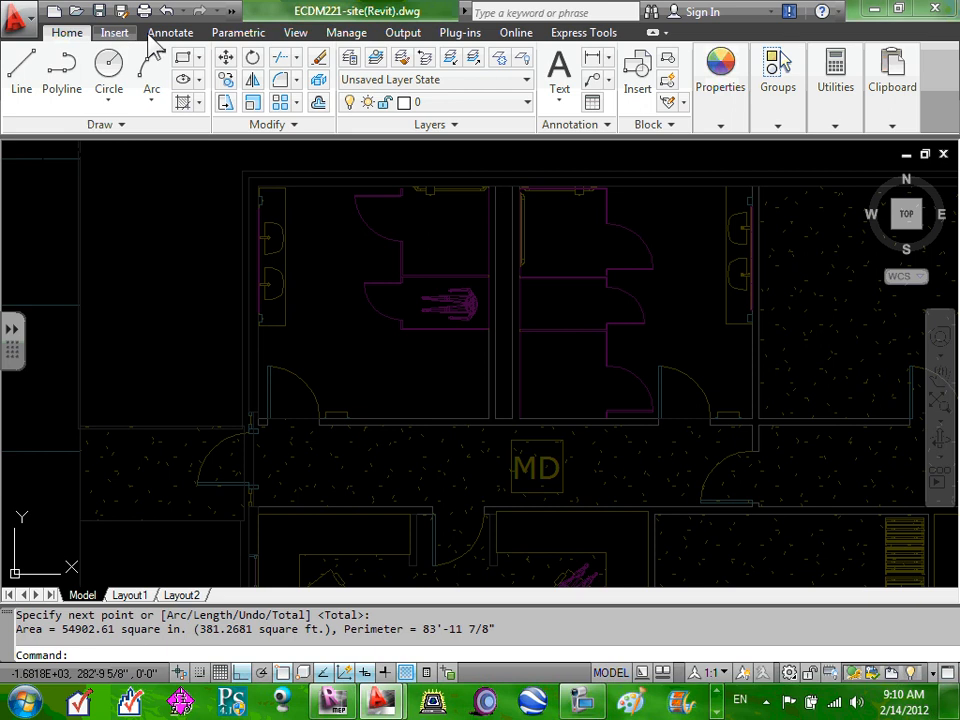
{"action": "left_click", "coordinate": [175, 33]}
{"action": "left_click", "coordinate": [350, 36]}
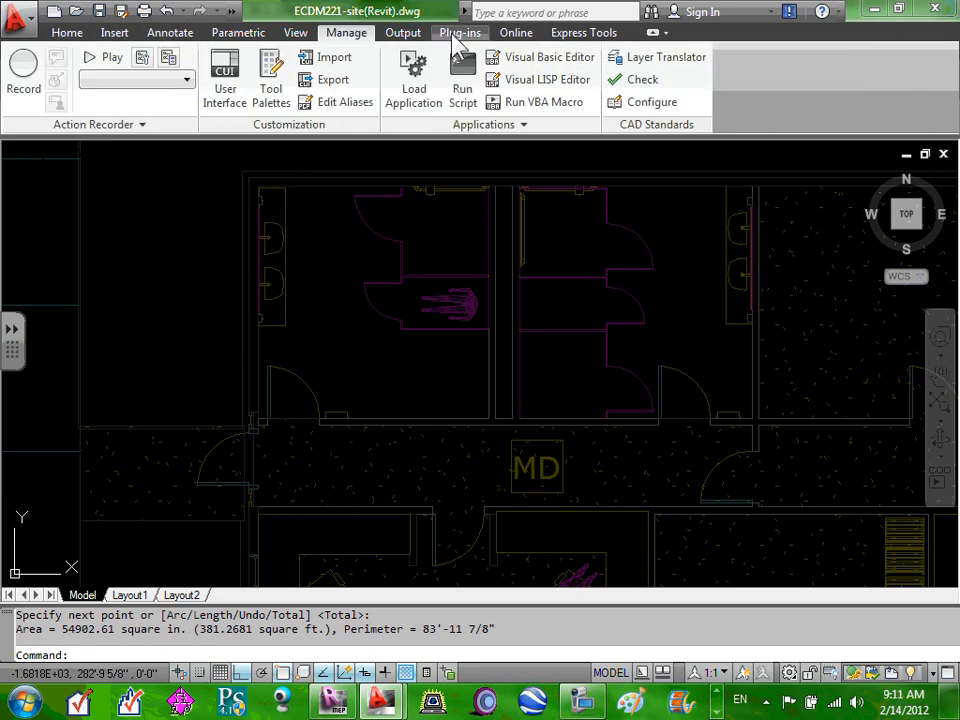
{"action": "left_click", "coordinate": [410, 36]}
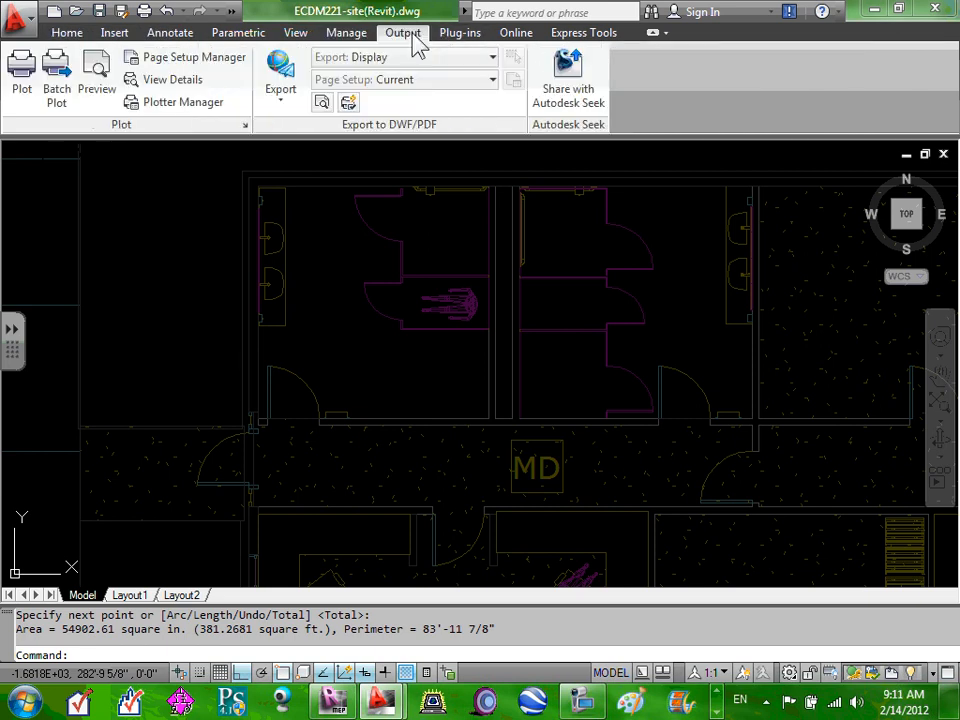
{"action": "left_click", "coordinate": [510, 36]}
{"action": "left_click", "coordinate": [597, 44]}
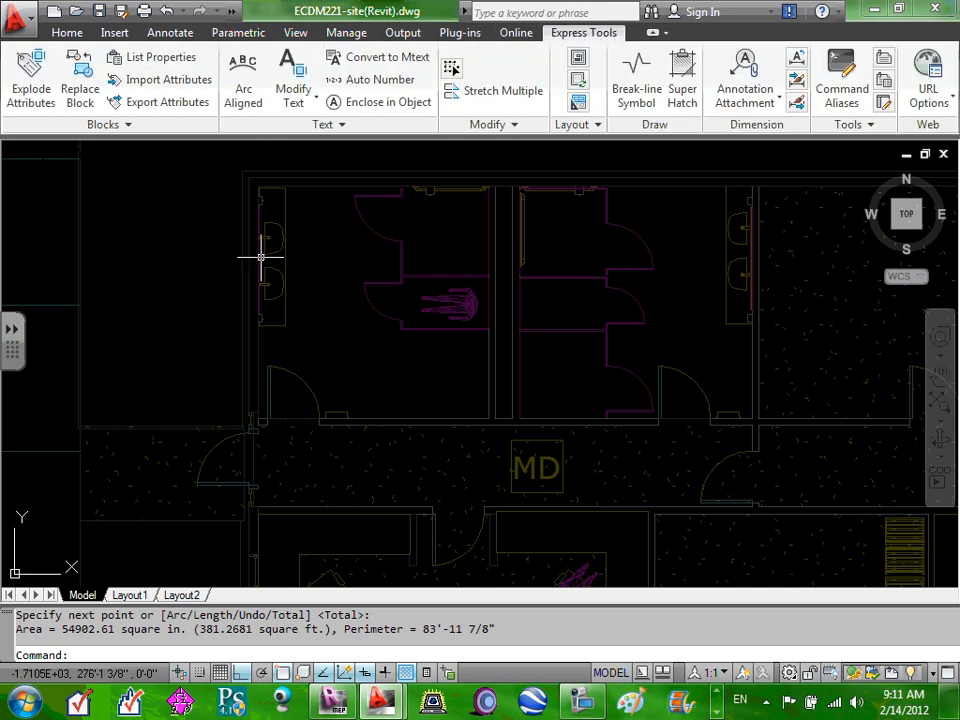
Pan and zoom the plan to the corridor and open area near the room marked MD.
{"action": "left_click", "coordinate": [410, 386]}
{"action": "scroll", "coordinate": [402, 378], "scroll_direction": "down", "scroll_amount": 4}
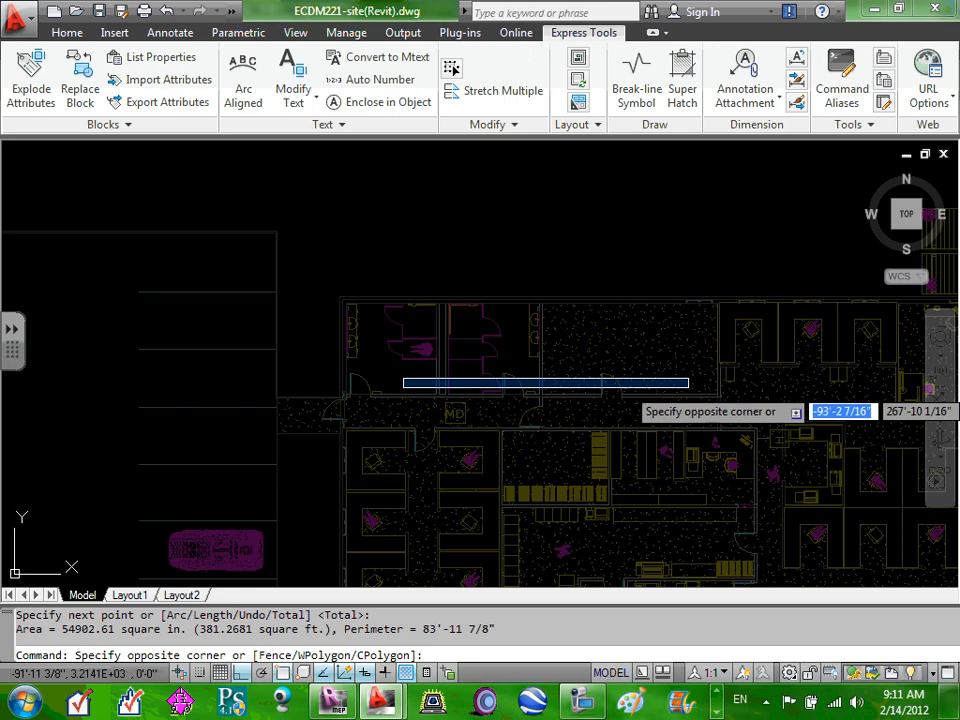
{"action": "left_click", "coordinate": [640, 391]}
{"action": "scroll", "coordinate": [650, 394], "scroll_direction": "up", "scroll_amount": 1}
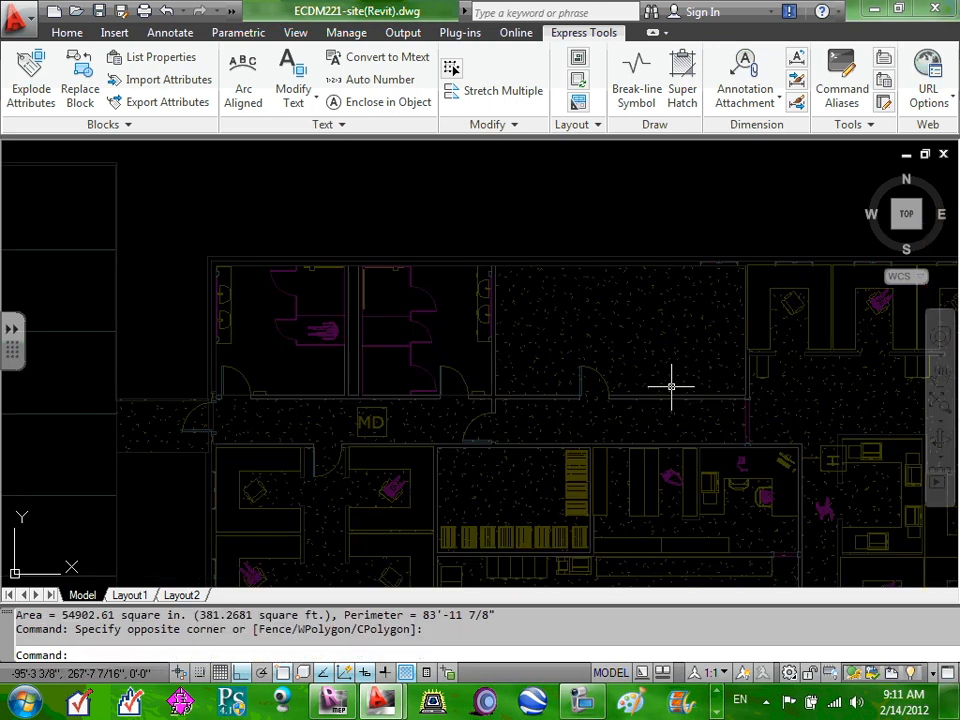
{"action": "left_click_drag", "start_coordinate": [671, 388], "coordinate": [522, 354]}
{"action": "scroll", "coordinate": [505, 339], "scroll_direction": "up", "scroll_amount": 2}
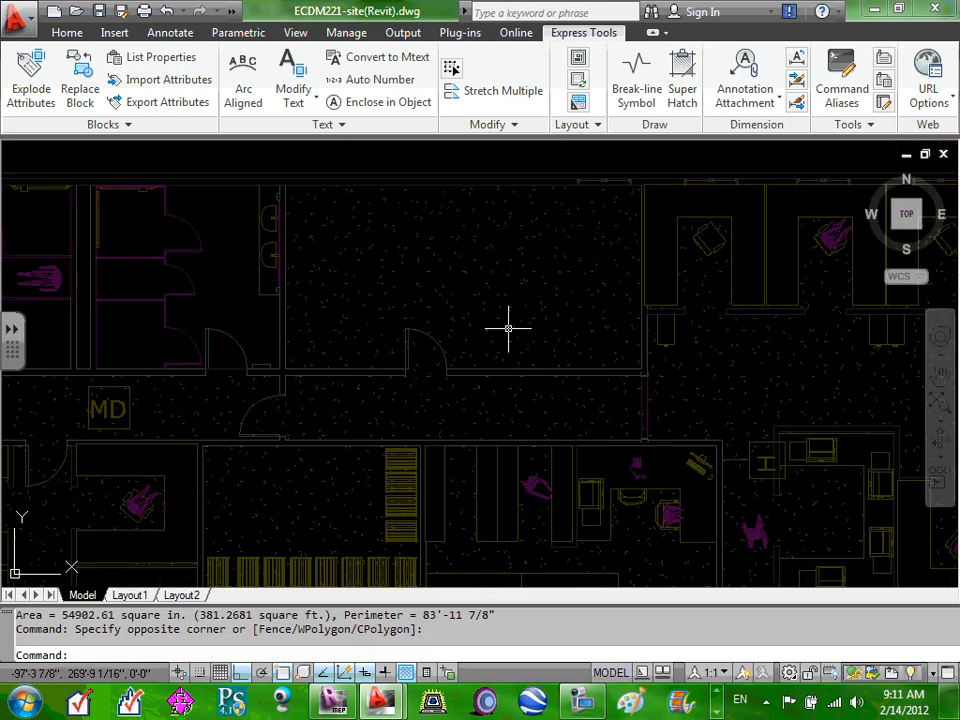
Measure the room beside the restrooms with AREA: 353.0918 sq ft, perimeter 79'-1 7/8".
{"action": "type", "text": "area"}
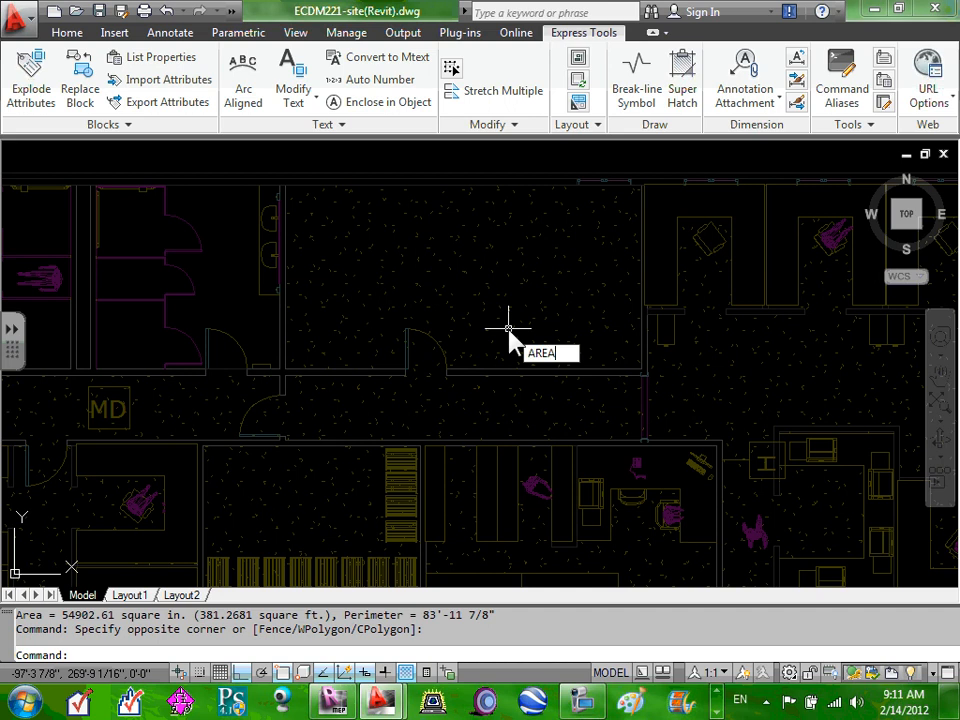
{"action": "left_click", "coordinate": [311, 201]}
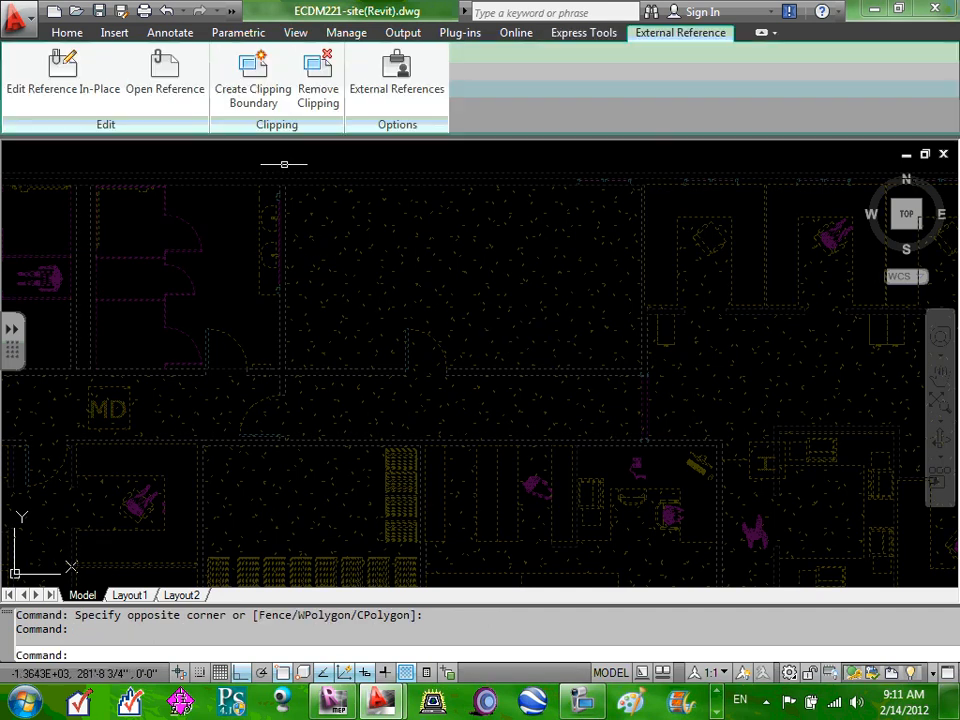
{"action": "left_click", "coordinate": [286, 190]}
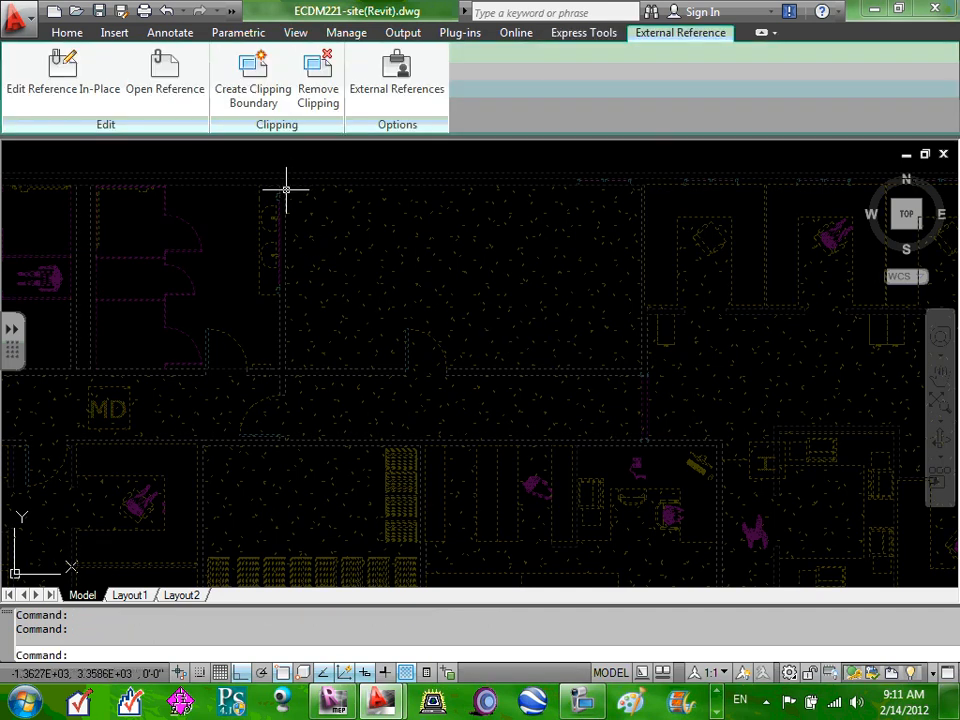
{"action": "key", "text": "Escape"}
{"action": "key", "text": "Escape"}
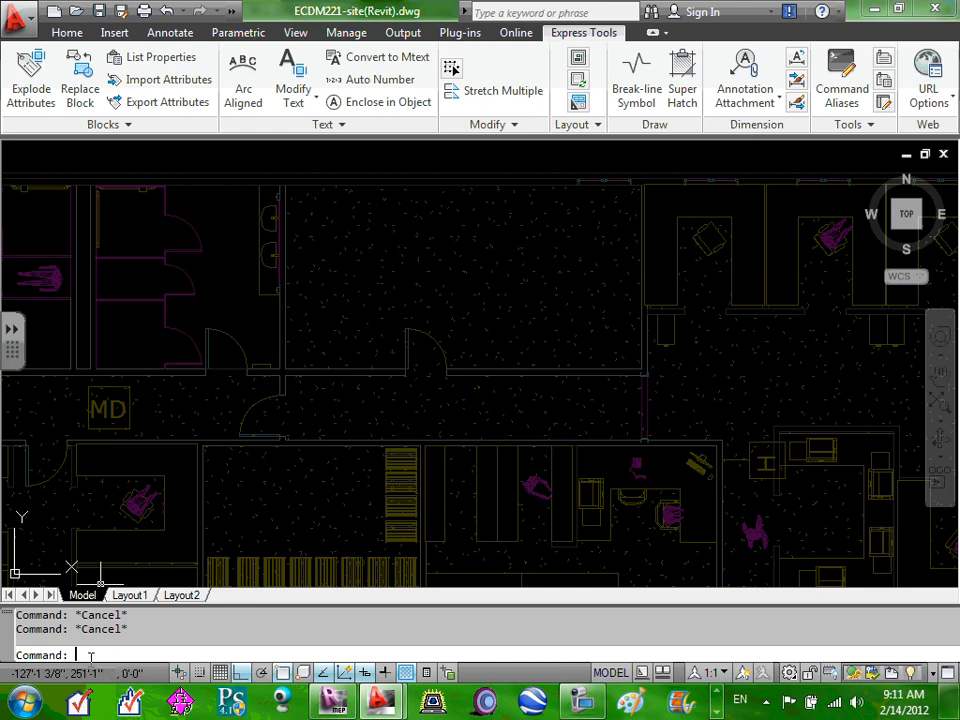
{"action": "type", "text": "area"}
{"action": "key", "text": "Return"}
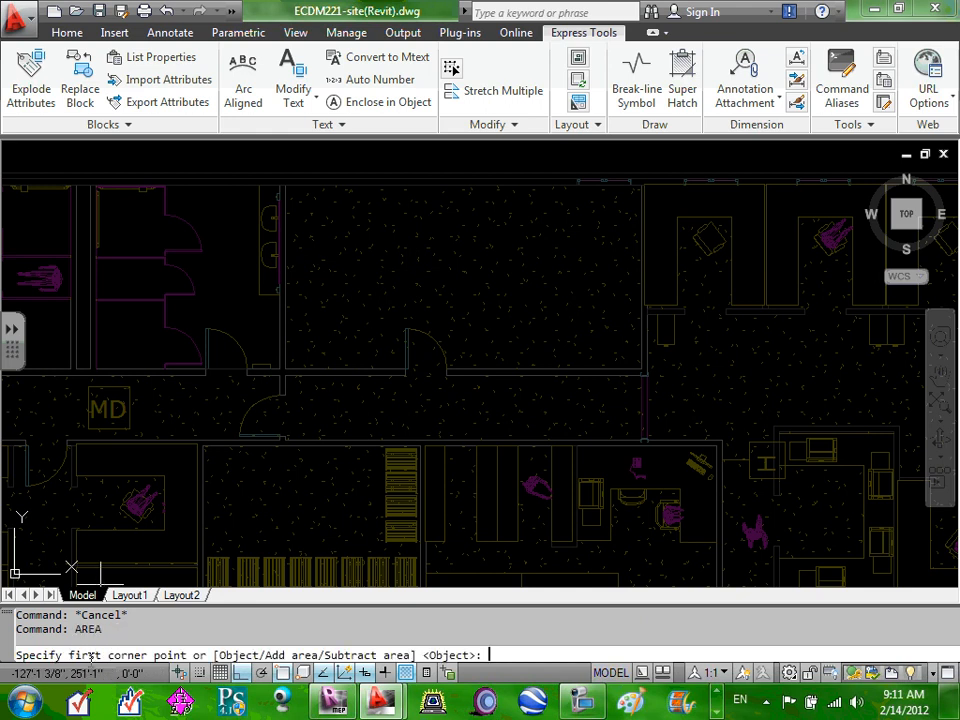
{"action": "left_click", "coordinate": [286, 185]}
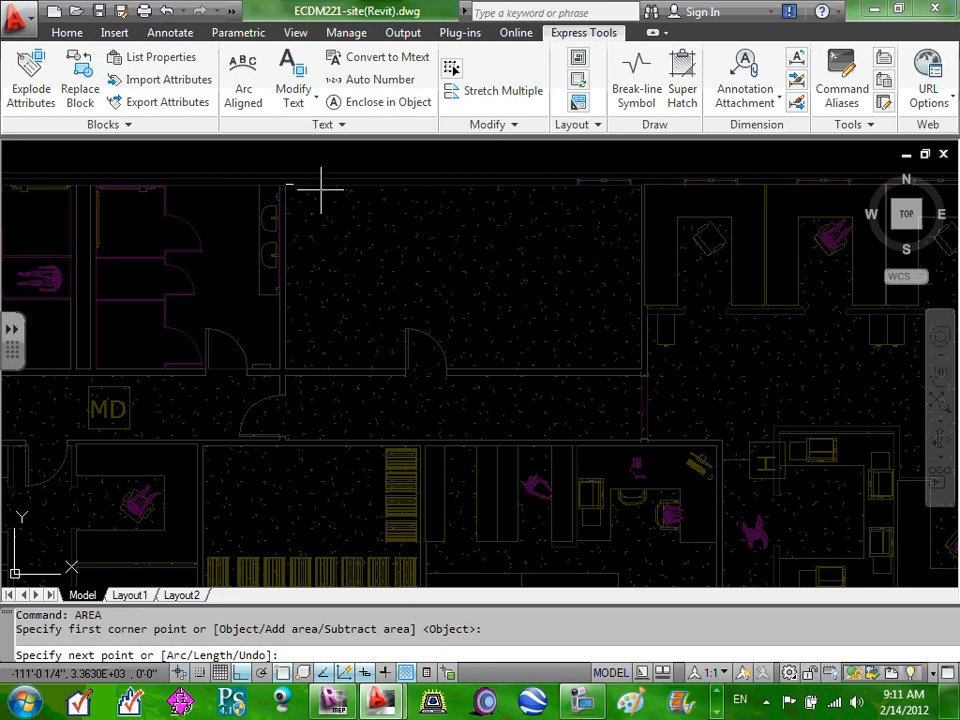
{"action": "left_click", "coordinate": [641, 184]}
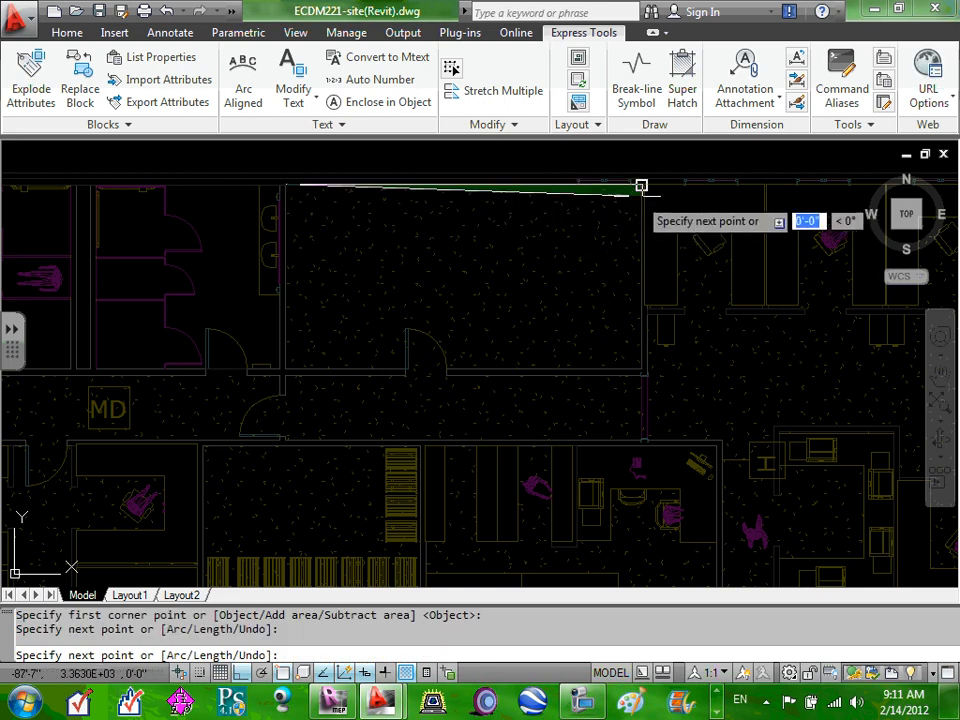
{"action": "left_click", "coordinate": [641, 373]}
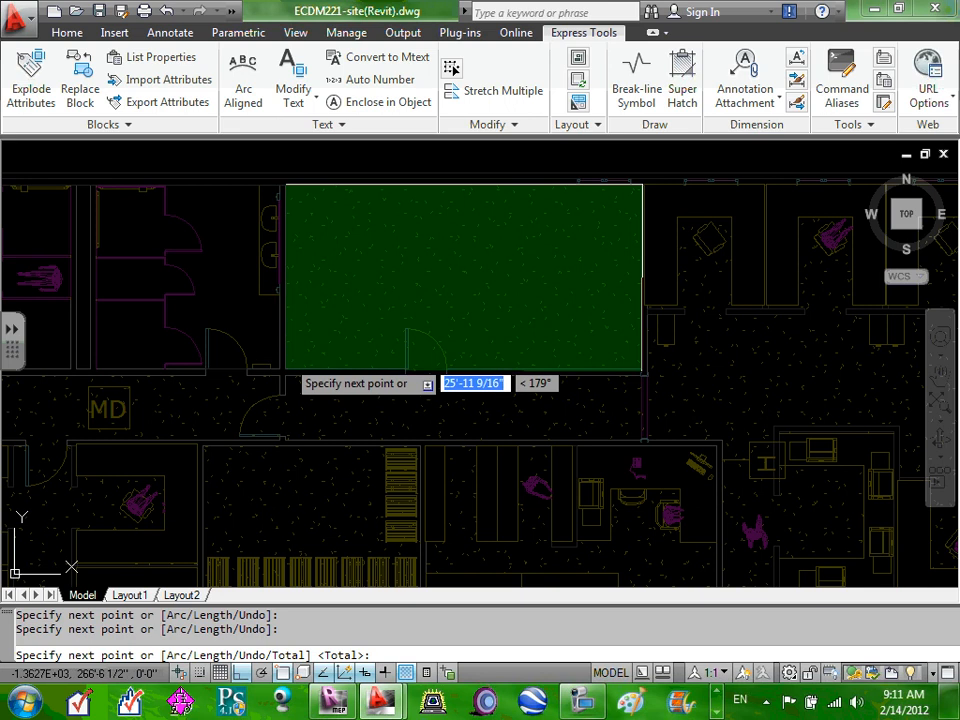
{"action": "left_click", "coordinate": [286, 370]}
{"action": "right_click", "coordinate": [285, 185]}
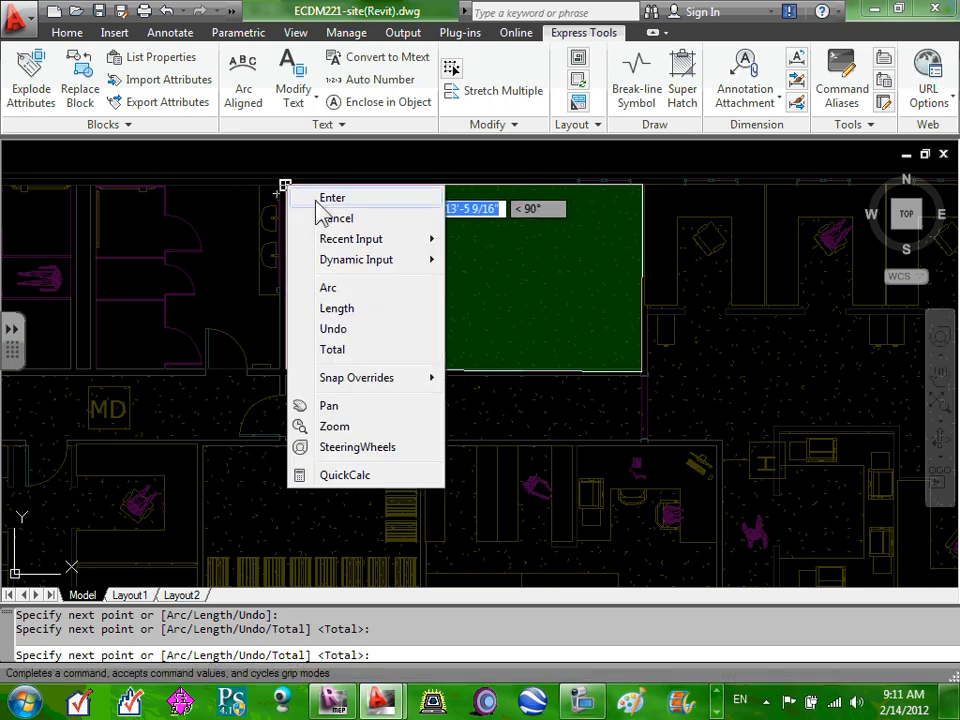
{"action": "left_click", "coordinate": [312, 197]}
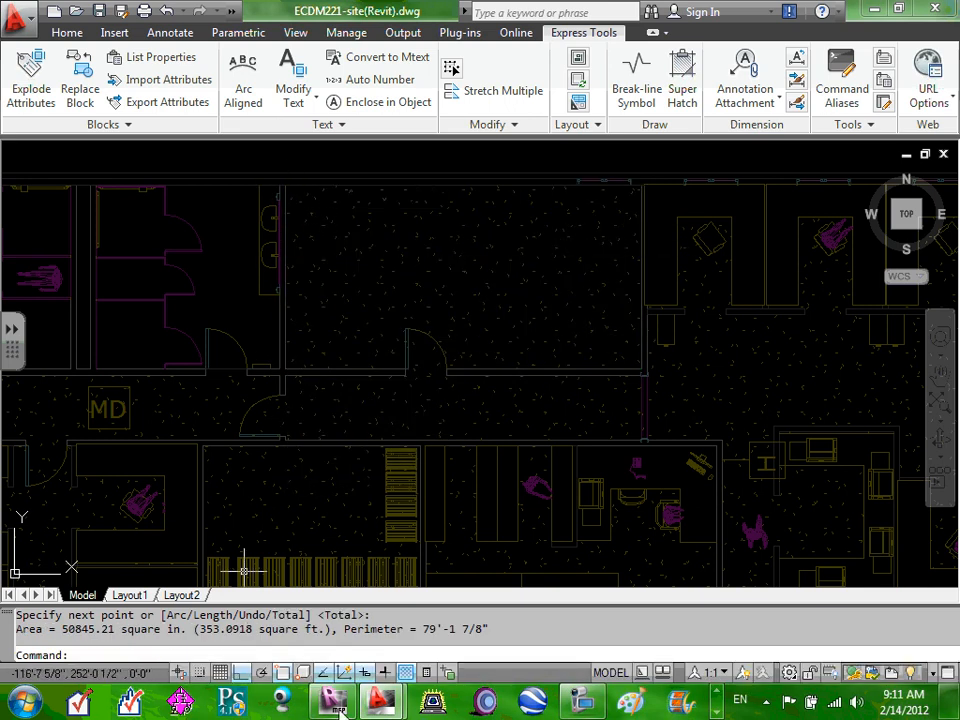
{"action": "mouse_move", "coordinate": [380, 700]}
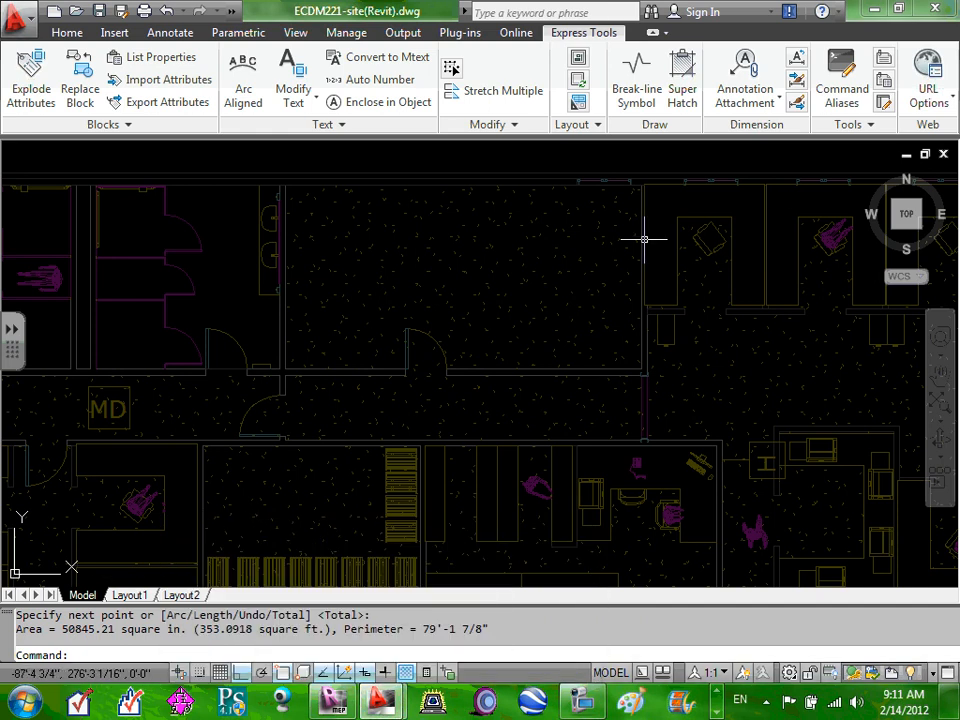
{"action": "mouse_move", "coordinate": [644, 239]}
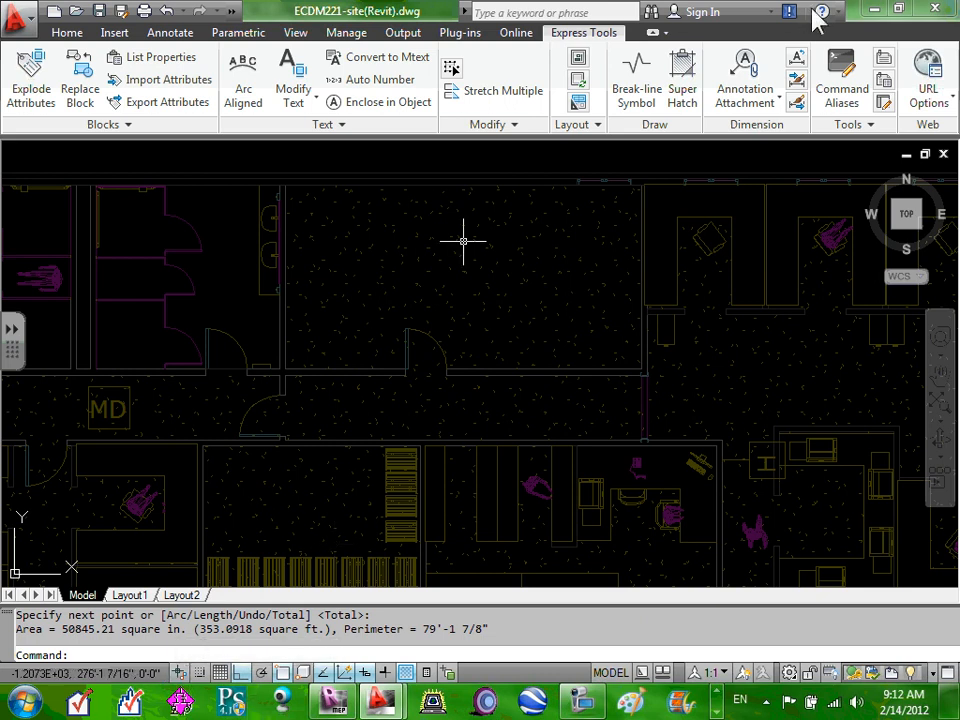
Minimize AutoCAD and enter 353 as the M&E Room area, making the total 734.
{"action": "left_click", "coordinate": [872, 10]}
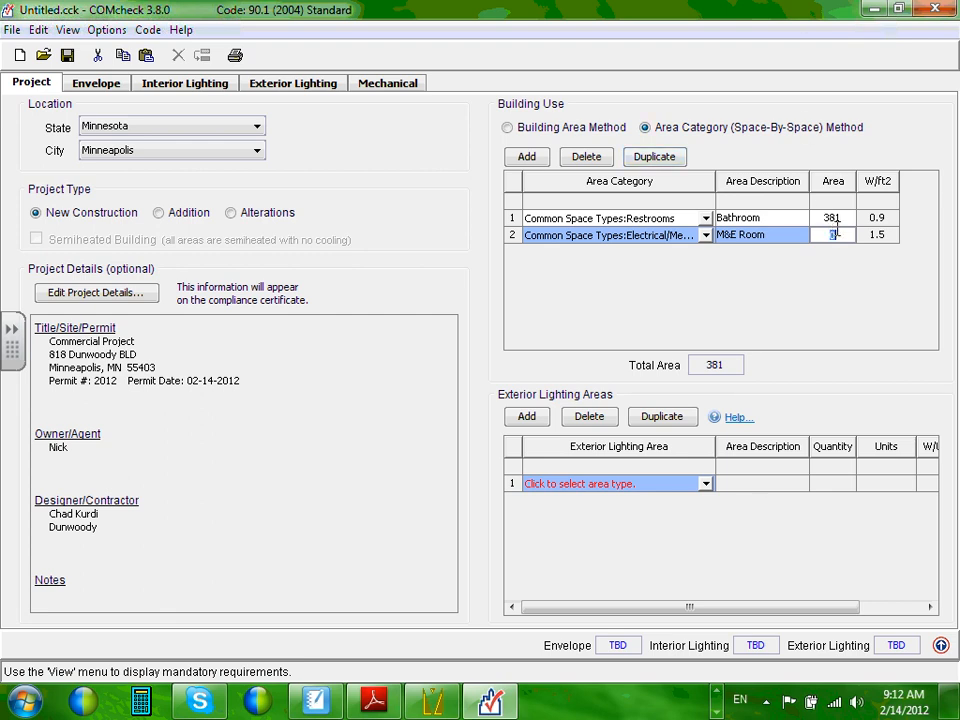
{"action": "type", "text": "353"}
Add row 3 as a Corridor/Transition common space (0.5 W/ft2) described as 'Hallways'.
{"action": "left_click", "coordinate": [527, 158]}
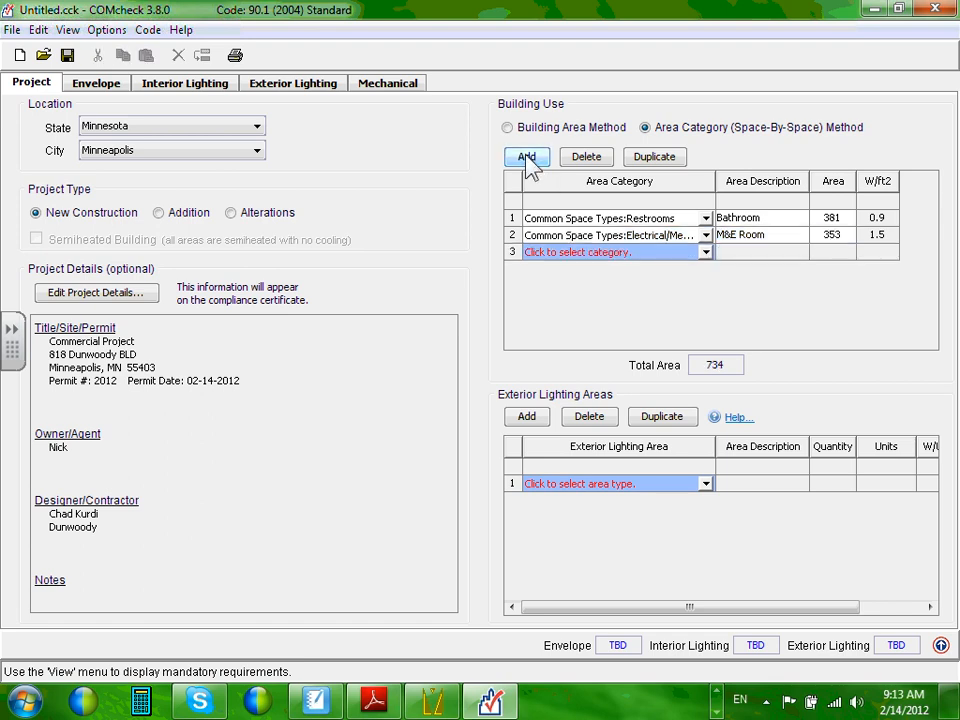
{"action": "left_click", "coordinate": [706, 252]}
{"action": "mouse_move", "coordinate": [735, 280]}
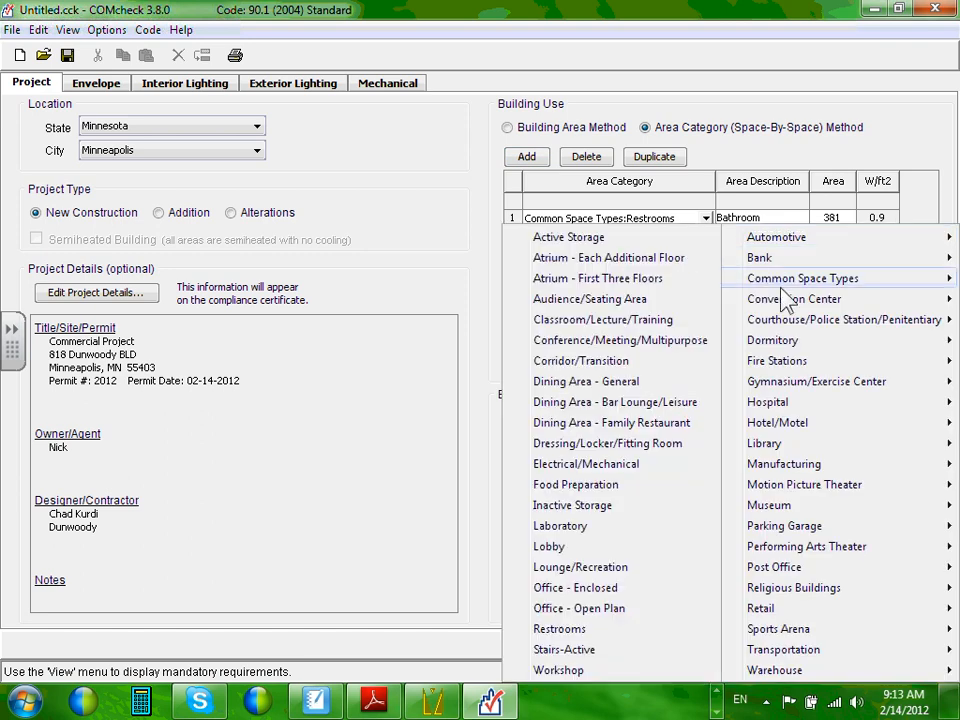
{"action": "left_click", "coordinate": [622, 366]}
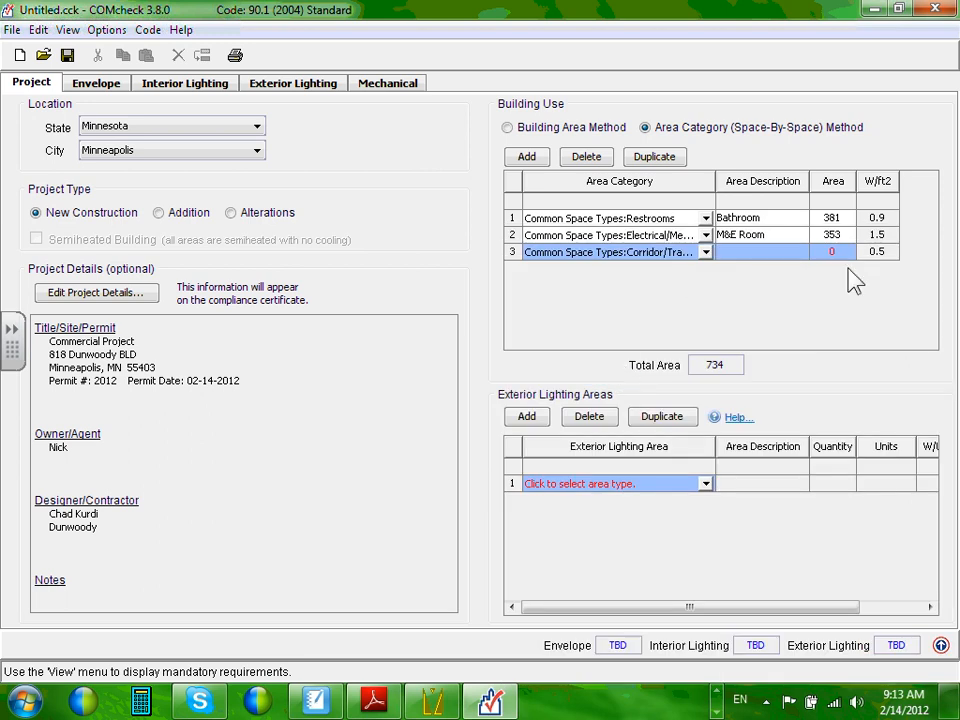
{"action": "left_click", "coordinate": [766, 253]}
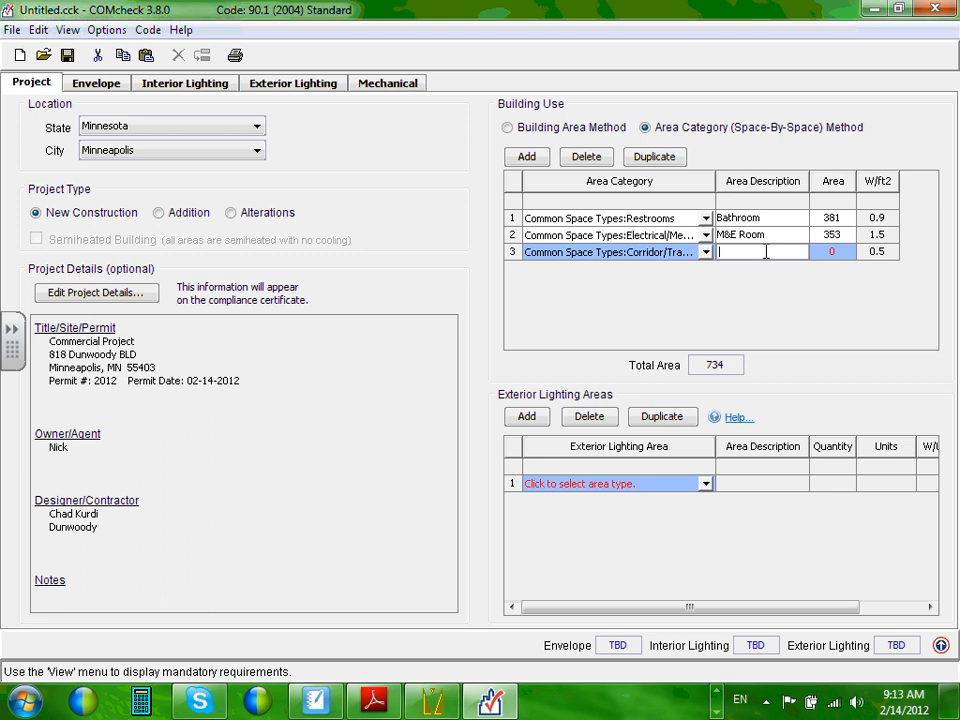
{"action": "type", "text": "Hallways"}
{"action": "left_click", "coordinate": [845, 251]}
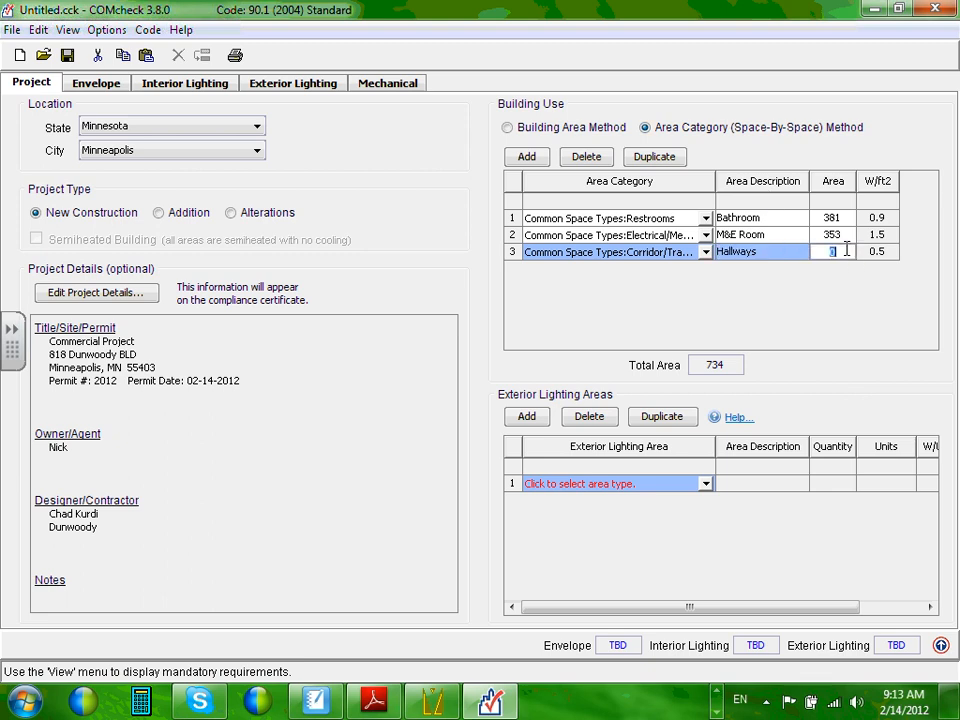
{"action": "left_click", "coordinate": [716, 708]}
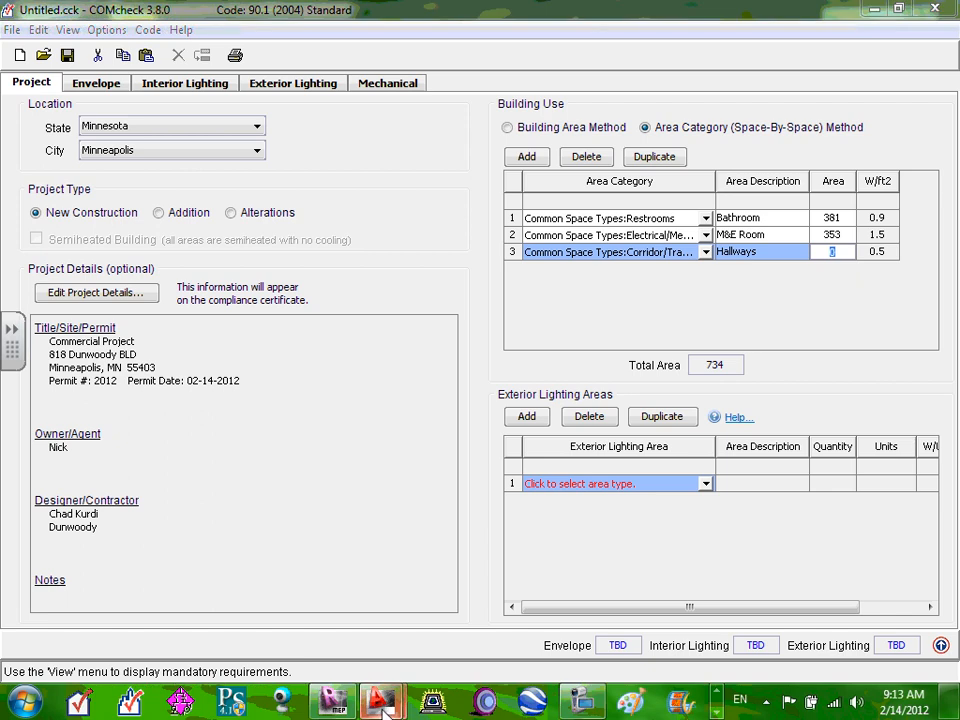
Bring the ECDM221-site drawing forward and pan toward the building's lower part.
{"action": "mouse_move", "coordinate": [383, 710]}
{"action": "left_click", "coordinate": [424, 612]}
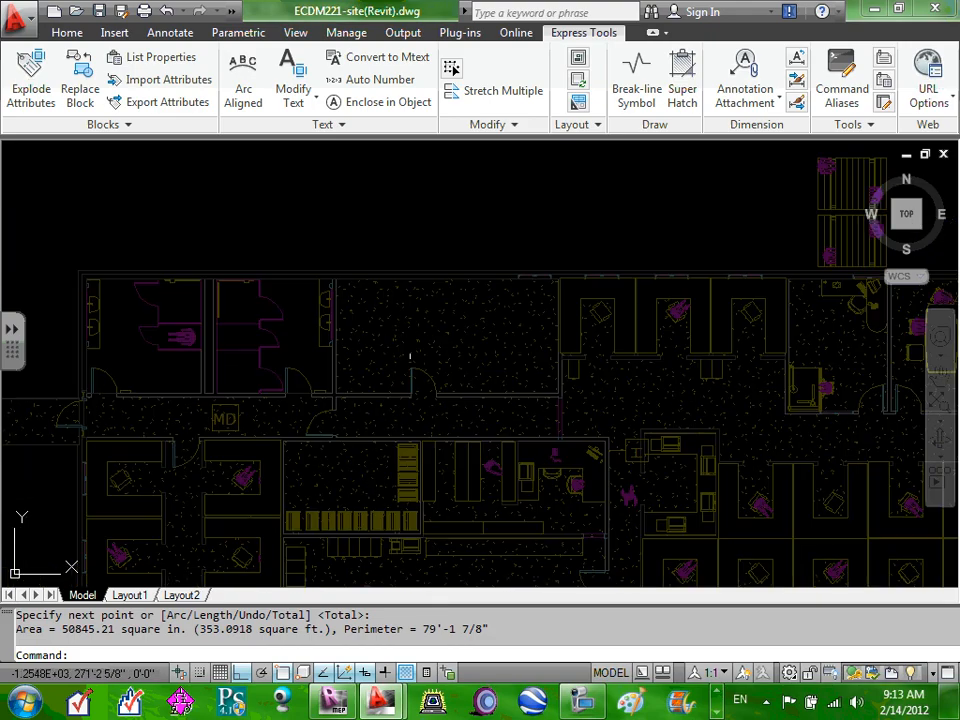
{"action": "scroll", "coordinate": [216, 388], "scroll_direction": "down", "scroll_amount": 4}
{"action": "scroll", "coordinate": [225, 392], "scroll_direction": "up", "scroll_amount": 3}
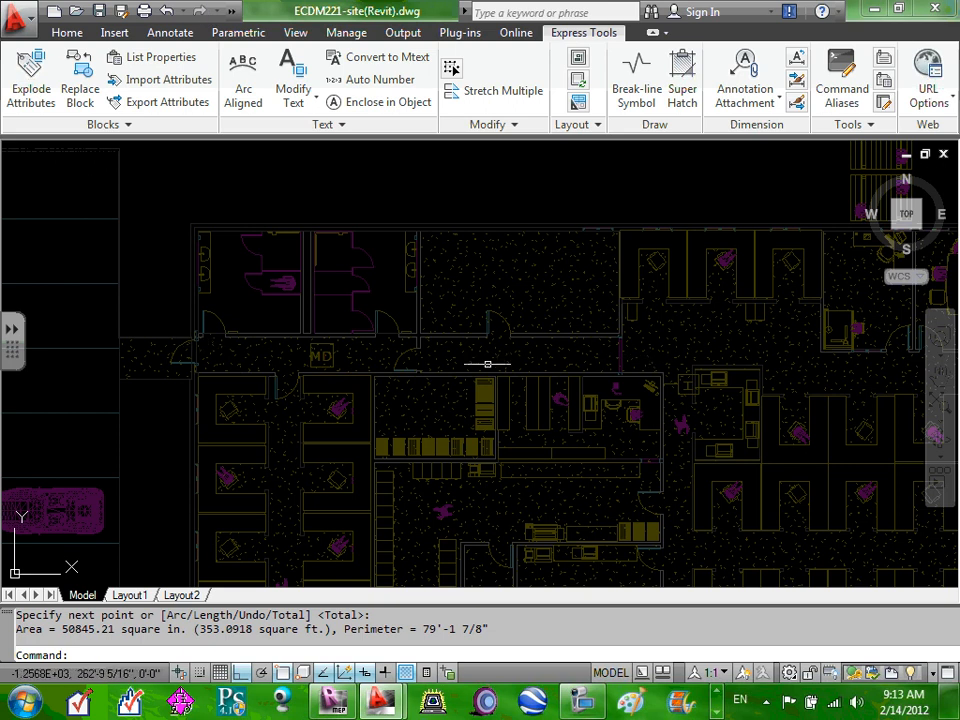
{"action": "scroll", "coordinate": [584, 360], "scroll_direction": "down", "scroll_amount": 2}
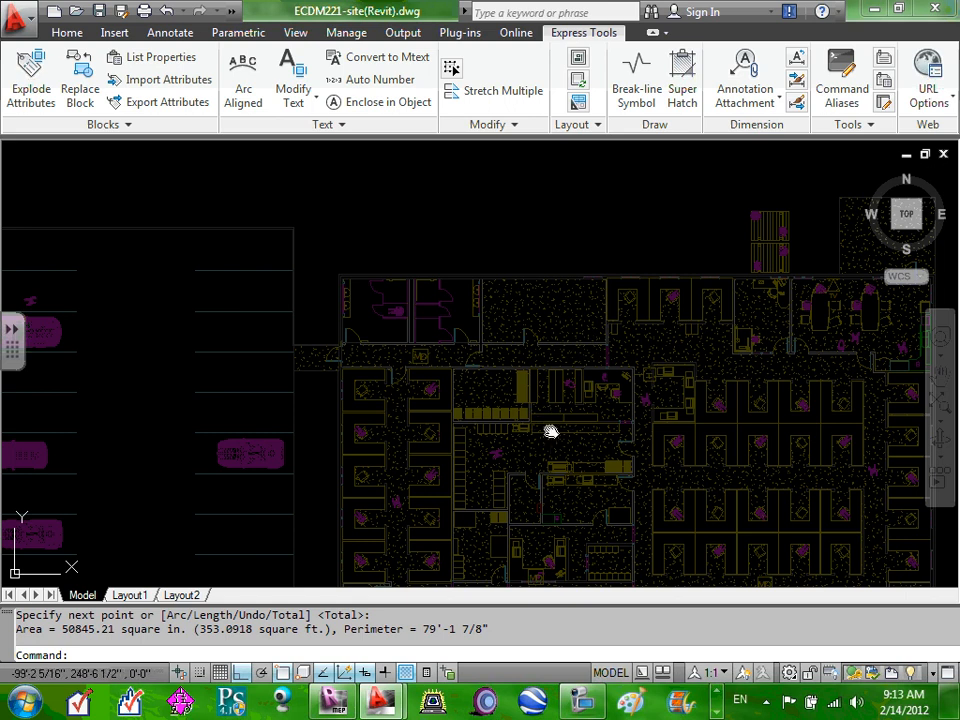
{"action": "left_click_drag", "start_coordinate": [550, 432], "coordinate": [551, 221]}
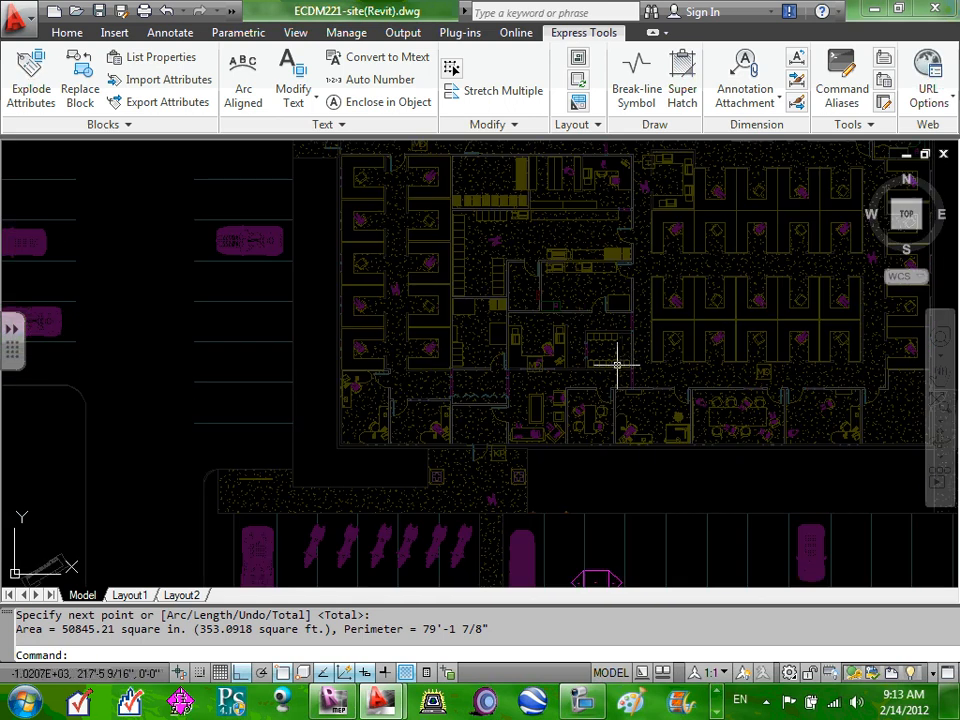
{"action": "scroll", "coordinate": [617, 365], "scroll_direction": "up", "scroll_amount": 2}
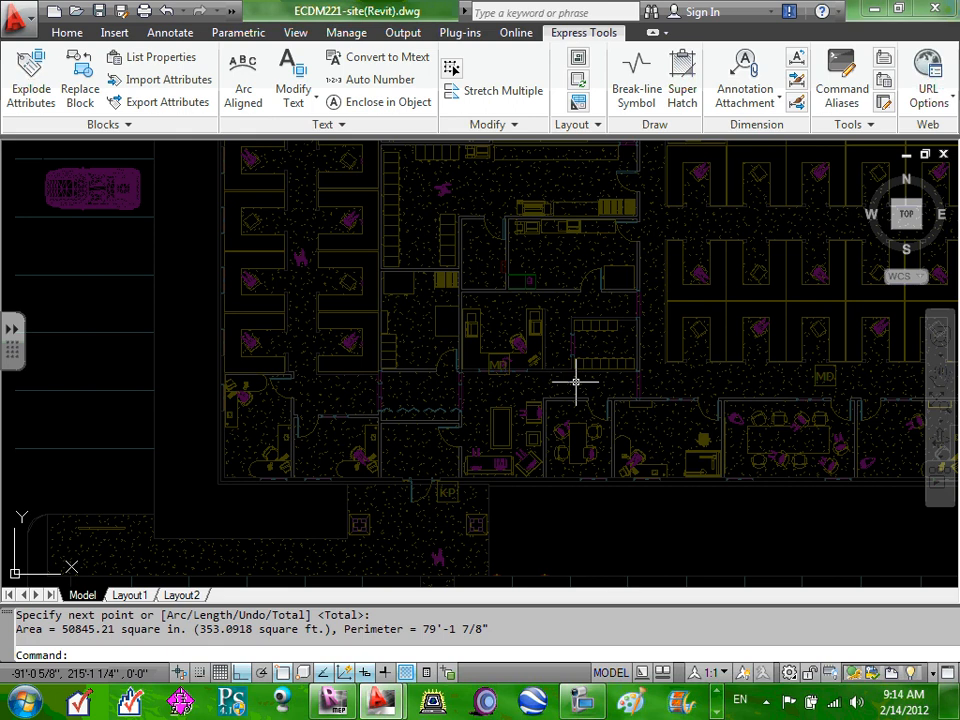
Pan back to the building's upper corridor beside the restrooms and start AREA there.
{"action": "left_click_drag", "start_coordinate": [643, 371], "coordinate": [609, 440]}
{"action": "scroll", "coordinate": [609, 440], "scroll_direction": "down", "scroll_amount": 2}
{"action": "scroll", "coordinate": [617, 339], "scroll_direction": "up", "scroll_amount": 2}
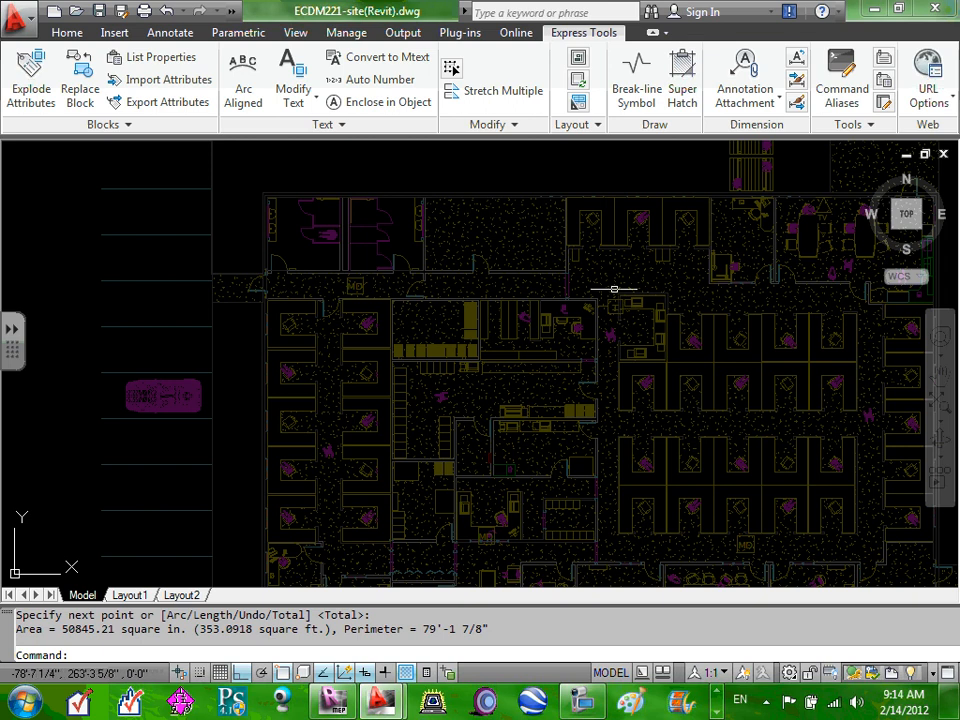
{"action": "left_click_drag", "start_coordinate": [699, 480], "coordinate": [699, 271]}
{"action": "left_click_drag", "start_coordinate": [521, 332], "coordinate": [531, 409]}
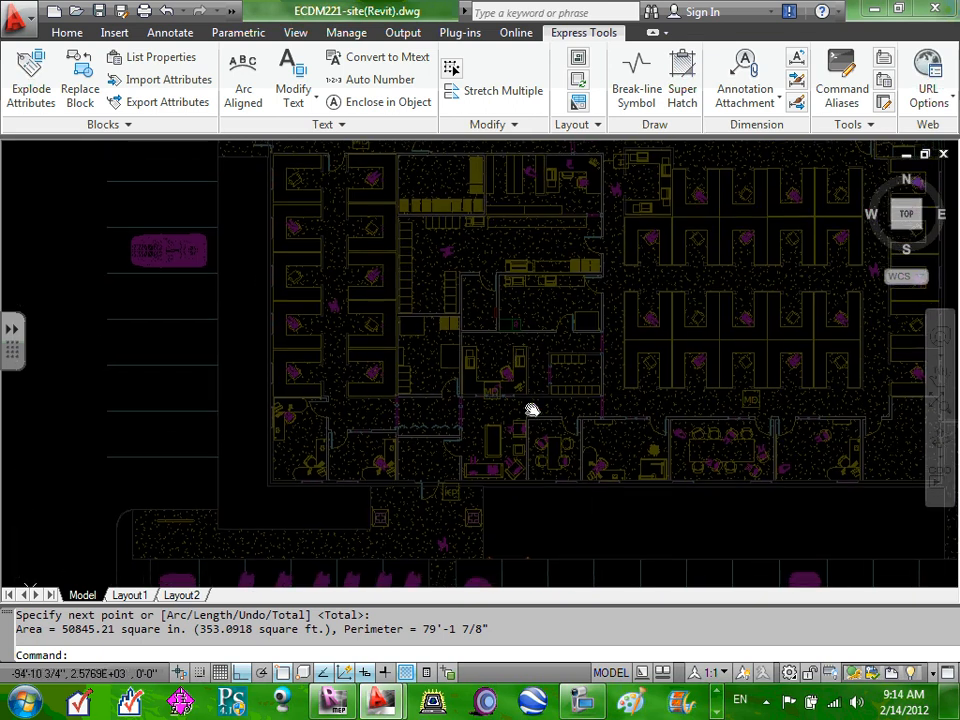
{"action": "left_click_drag", "start_coordinate": [497, 270], "coordinate": [495, 430]}
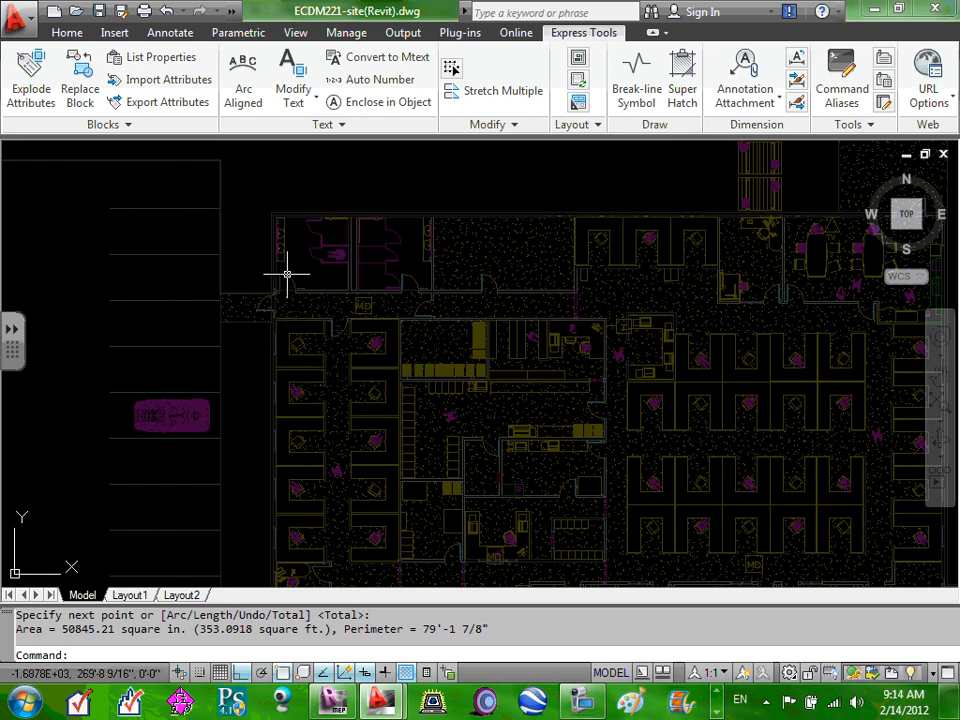
{"action": "type", "text": "area"}
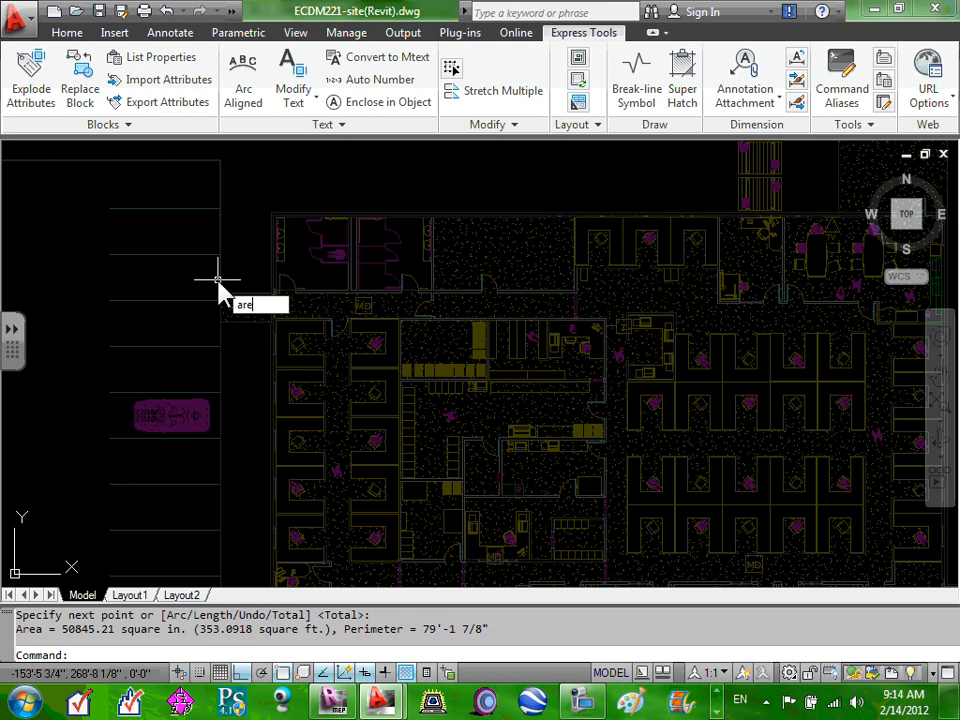
{"action": "left_click", "coordinate": [321, 301]}
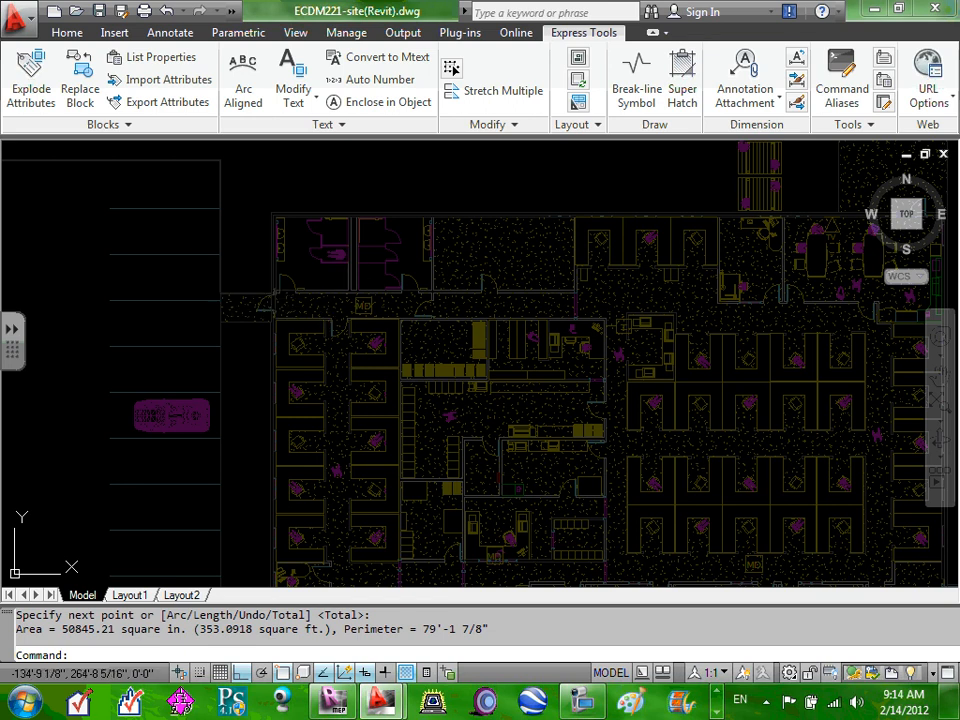
{"action": "left_click", "coordinate": [308, 295]}
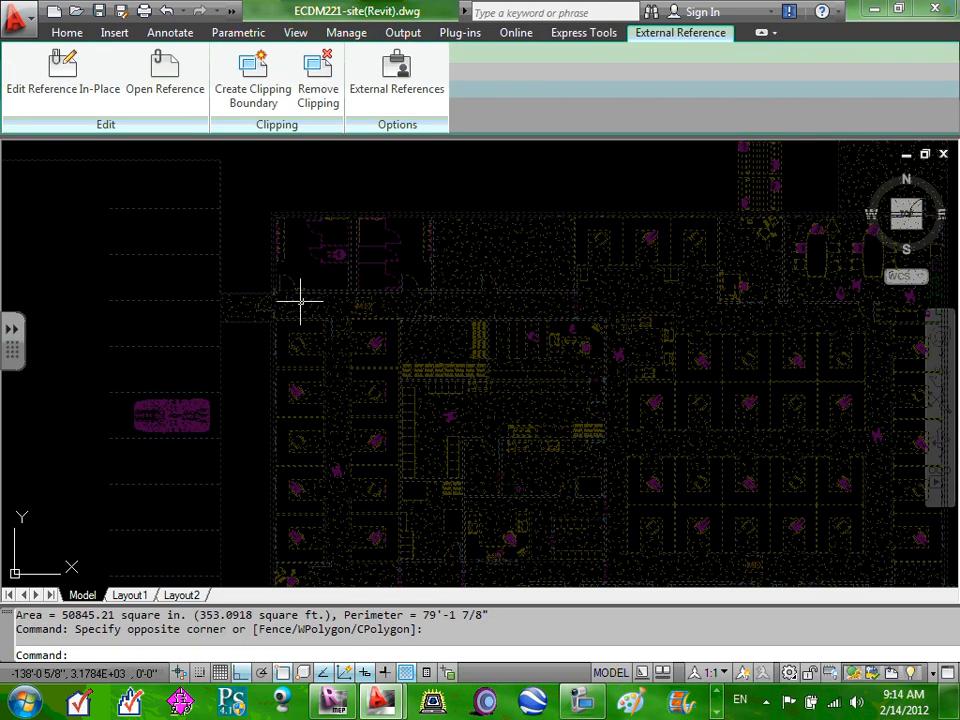
Measure the corridor outline with AREA by picking its five corners.
{"action": "key", "text": "Escape"}
{"action": "key", "text": "Escape"}
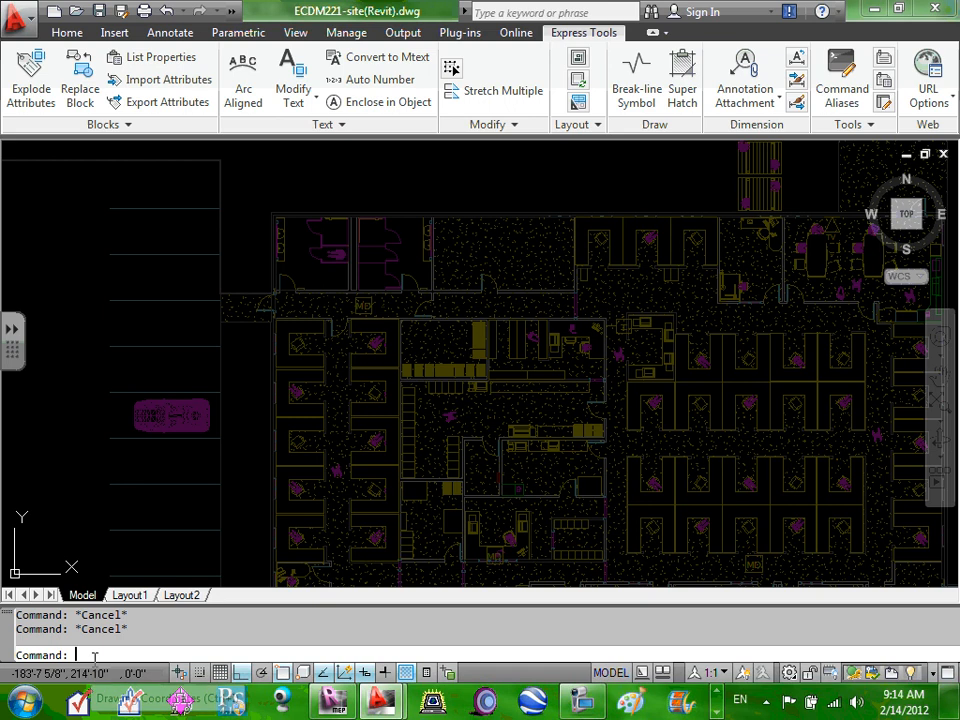
{"action": "type", "text": "area"}
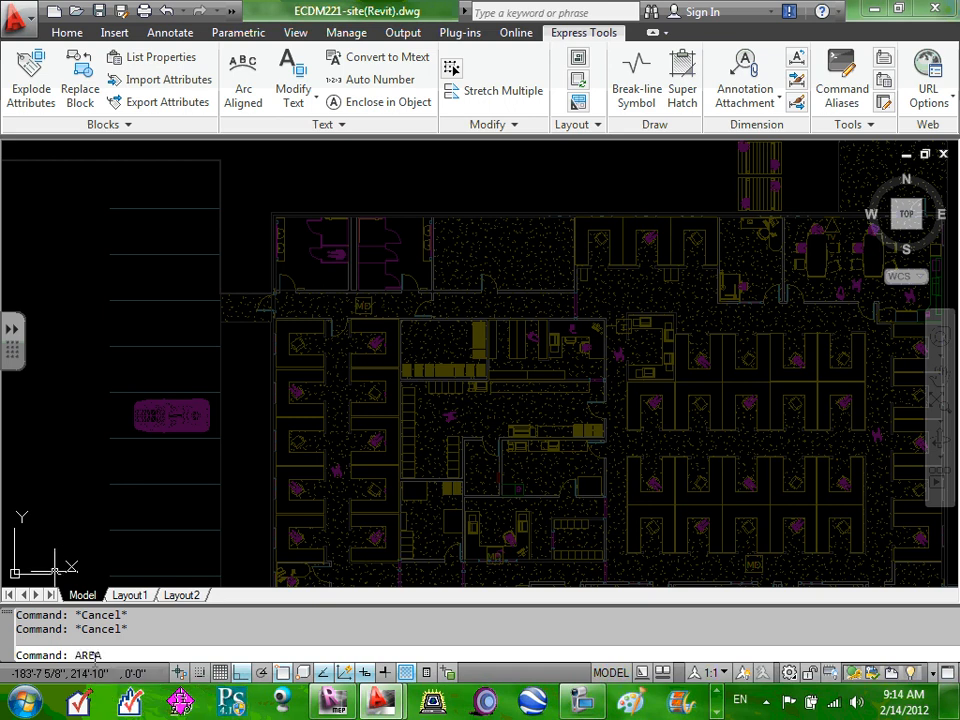
{"action": "key", "text": "Return"}
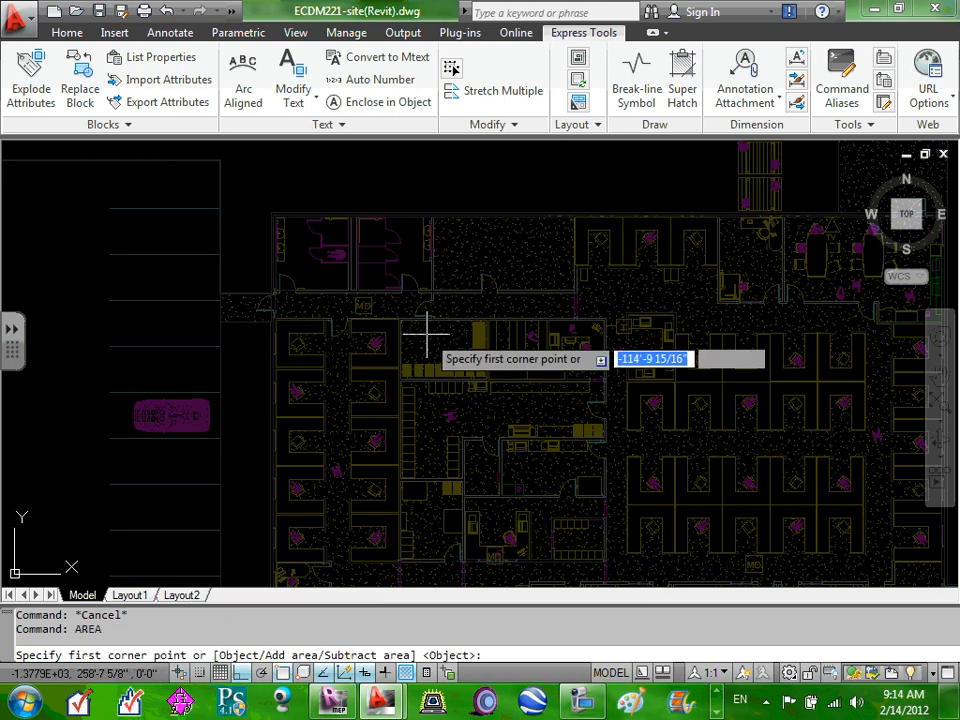
{"action": "left_click", "coordinate": [272, 311]}
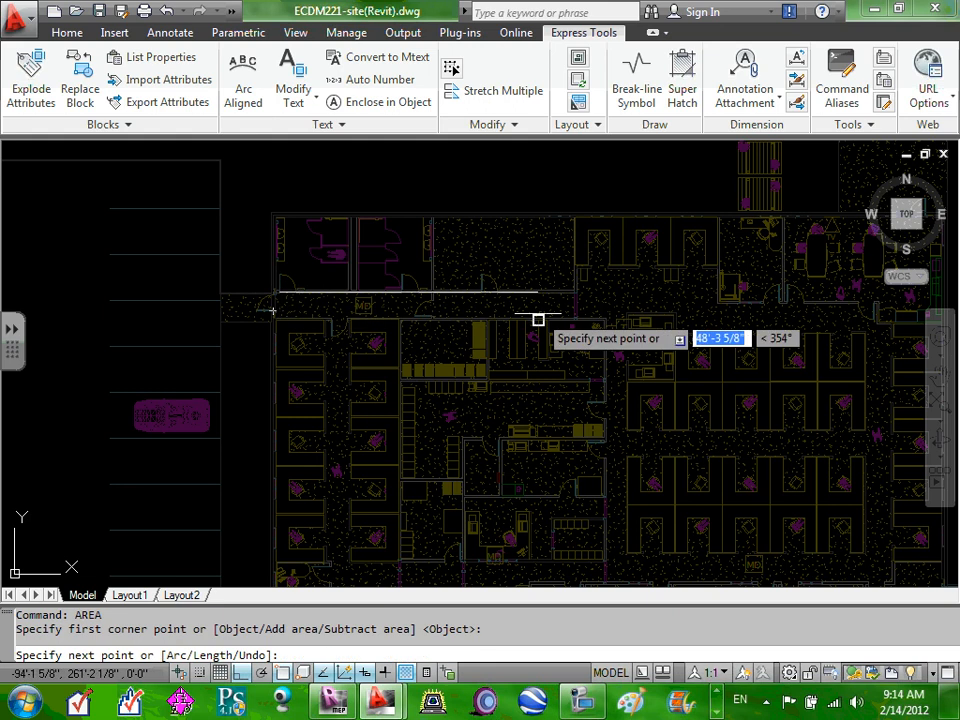
{"action": "left_click", "coordinate": [574, 290]}
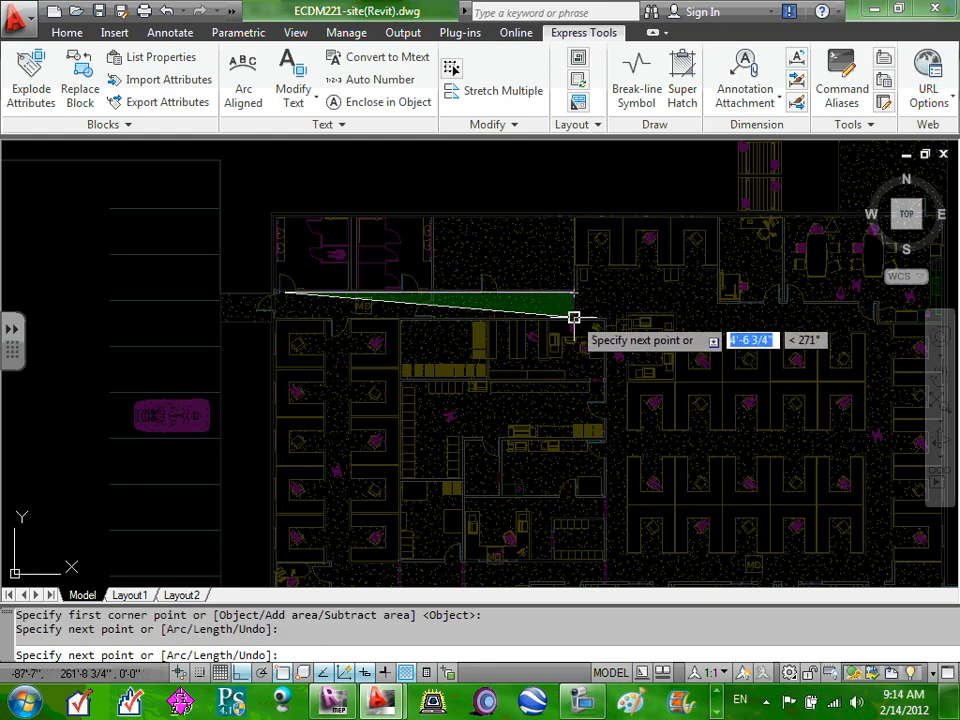
{"action": "left_click", "coordinate": [574, 318]}
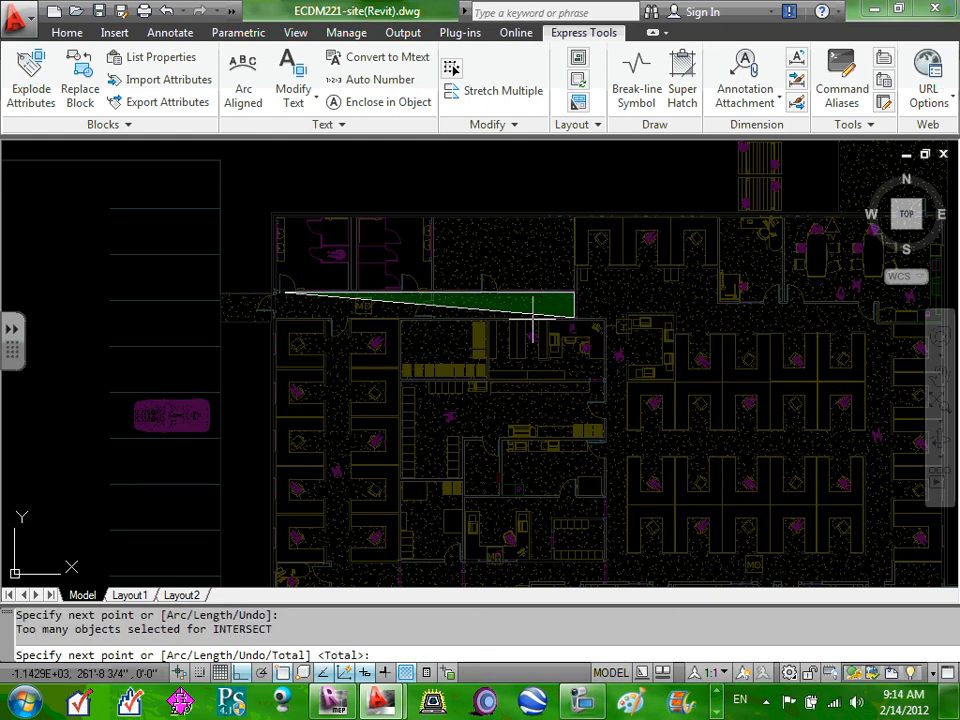
{"action": "left_click", "coordinate": [275, 319]}
{"action": "scroll", "coordinate": [278, 298], "scroll_direction": "up", "scroll_amount": 6}
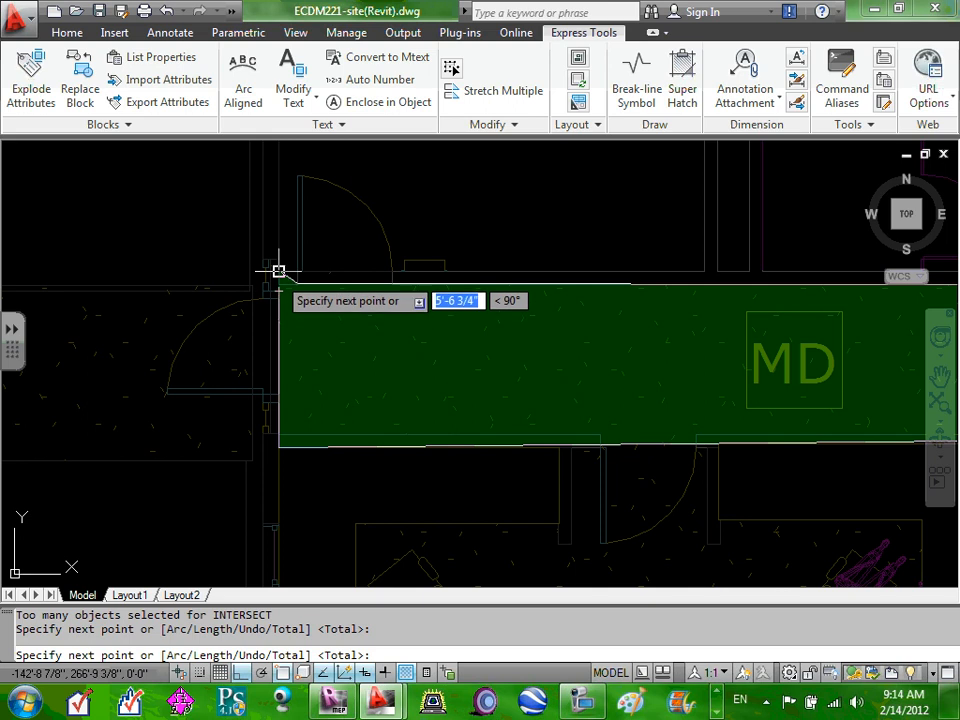
{"action": "left_click", "coordinate": [278, 284]}
{"action": "right_click", "coordinate": [281, 281]}
{"action": "left_click", "coordinate": [317, 300]}
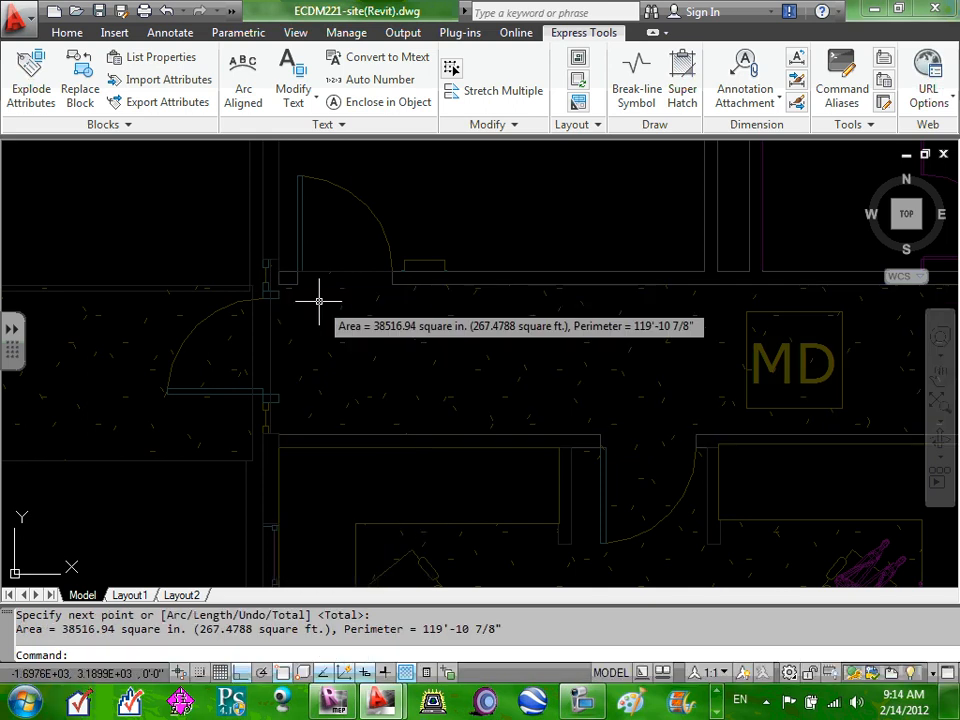
{"action": "scroll", "coordinate": [319, 300], "scroll_direction": "down", "scroll_amount": 8}
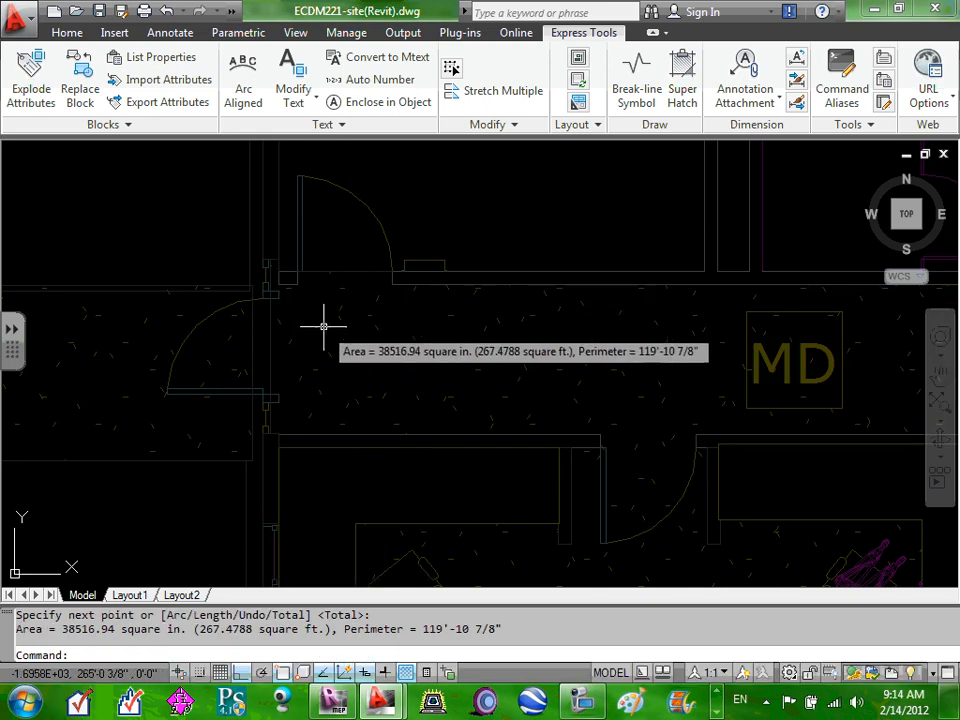
{"action": "scroll", "coordinate": [407, 449], "scroll_direction": "up", "scroll_amount": 4}
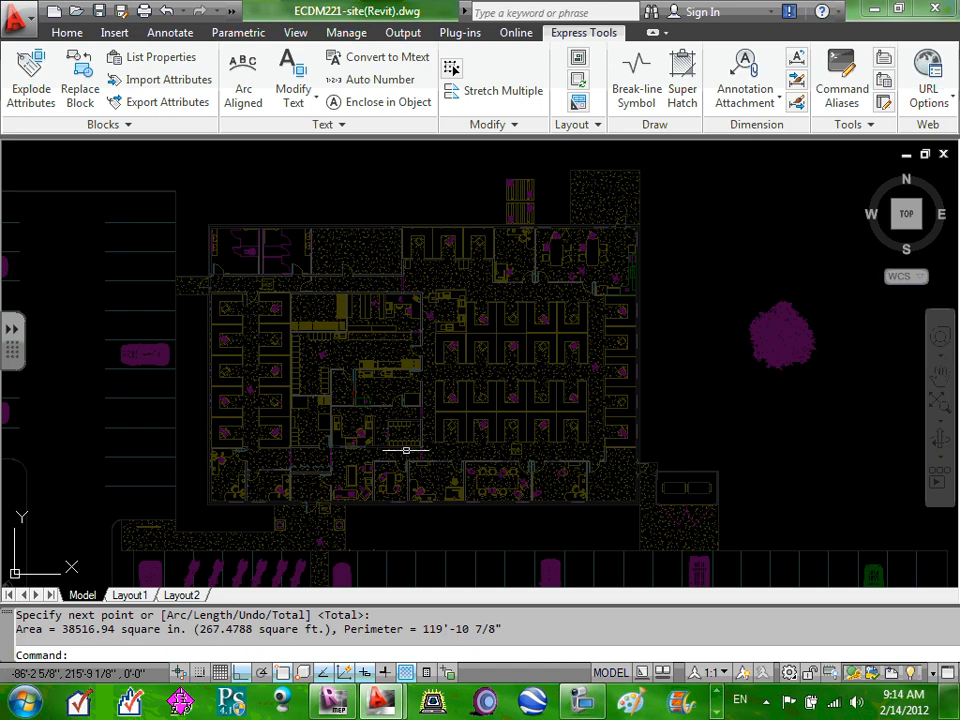
{"action": "scroll", "coordinate": [407, 454], "scroll_direction": "up", "scroll_amount": 3}
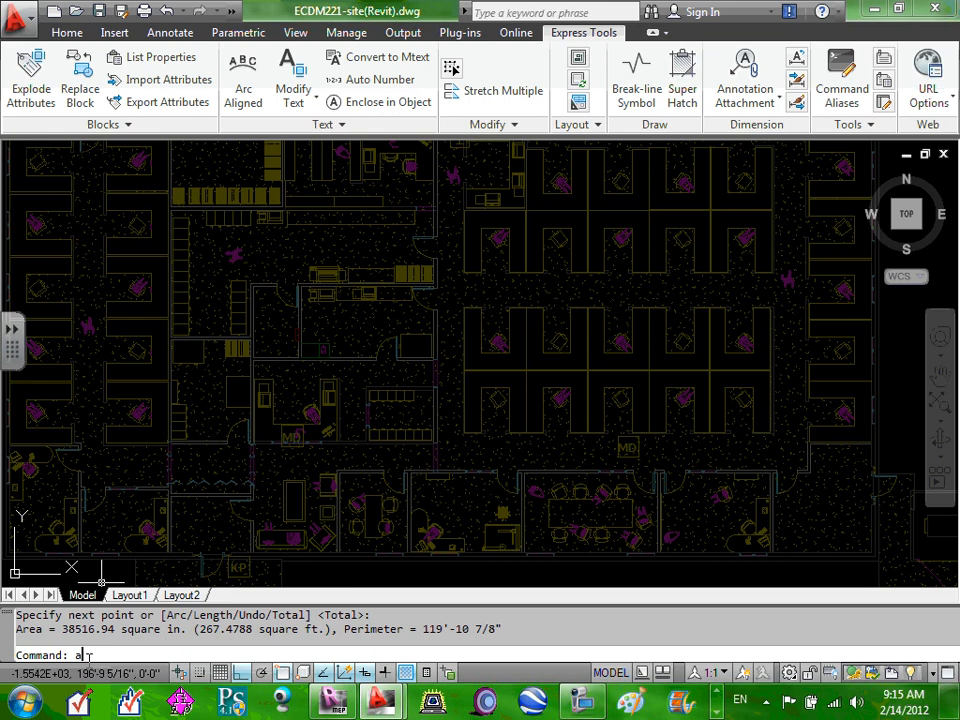
Re-measure the corridor from four corners: 286.4507 sq ft, perimeter 120'-11 3/16".
{"action": "type", "text": "rea"}
{"action": "key", "text": "Return"}
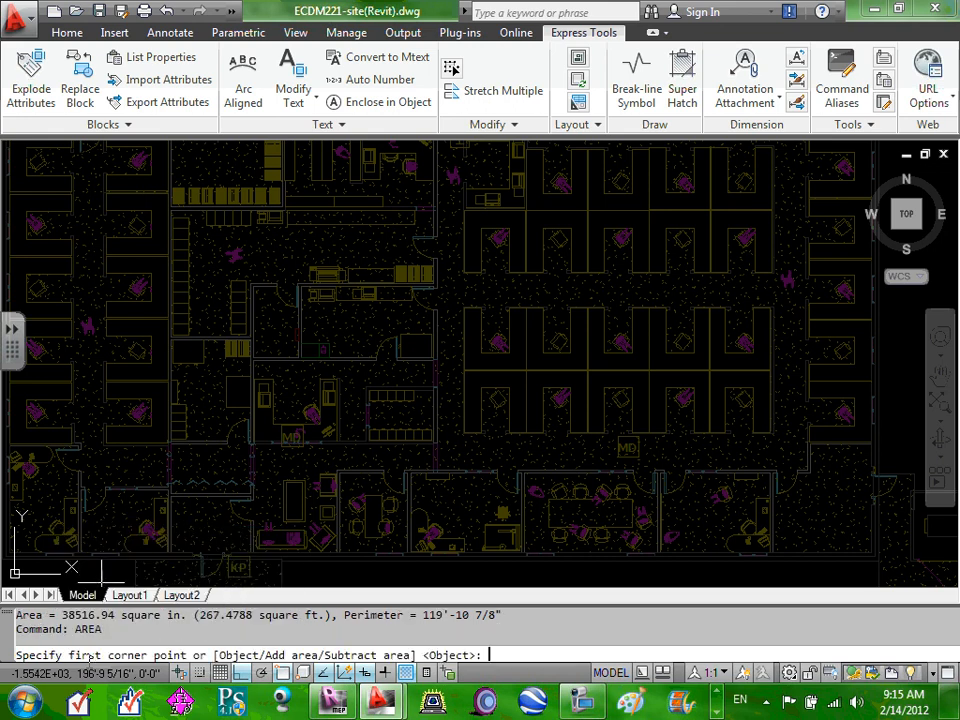
{"action": "scroll", "coordinate": [491, 371], "scroll_direction": "down", "scroll_amount": 8}
{"action": "scroll", "coordinate": [493, 329], "scroll_direction": "up", "scroll_amount": 6}
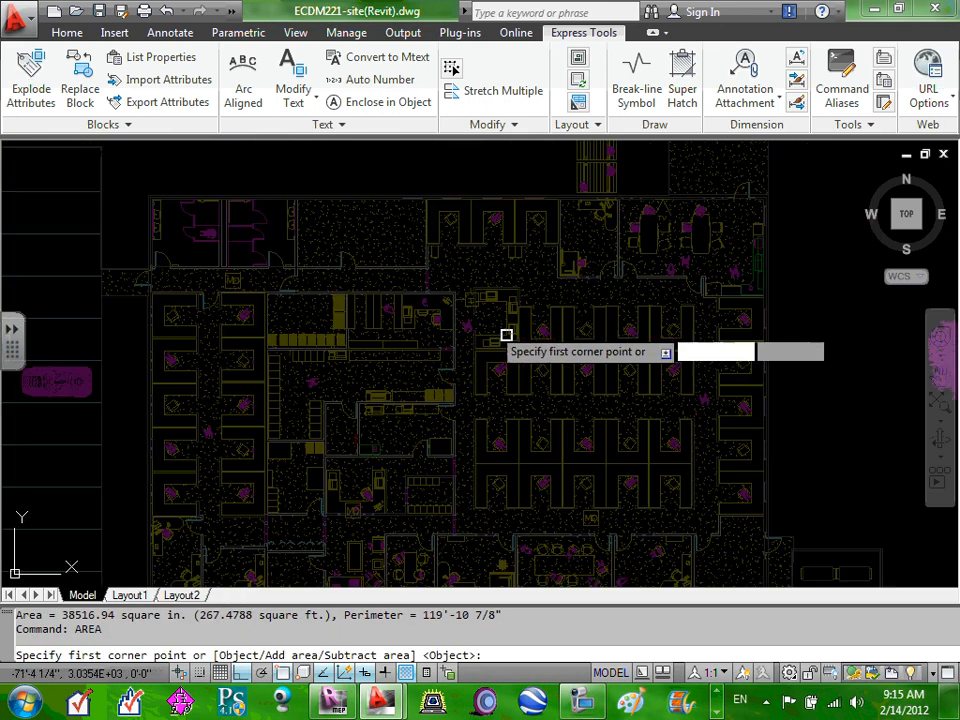
{"action": "left_click", "coordinate": [428, 268]}
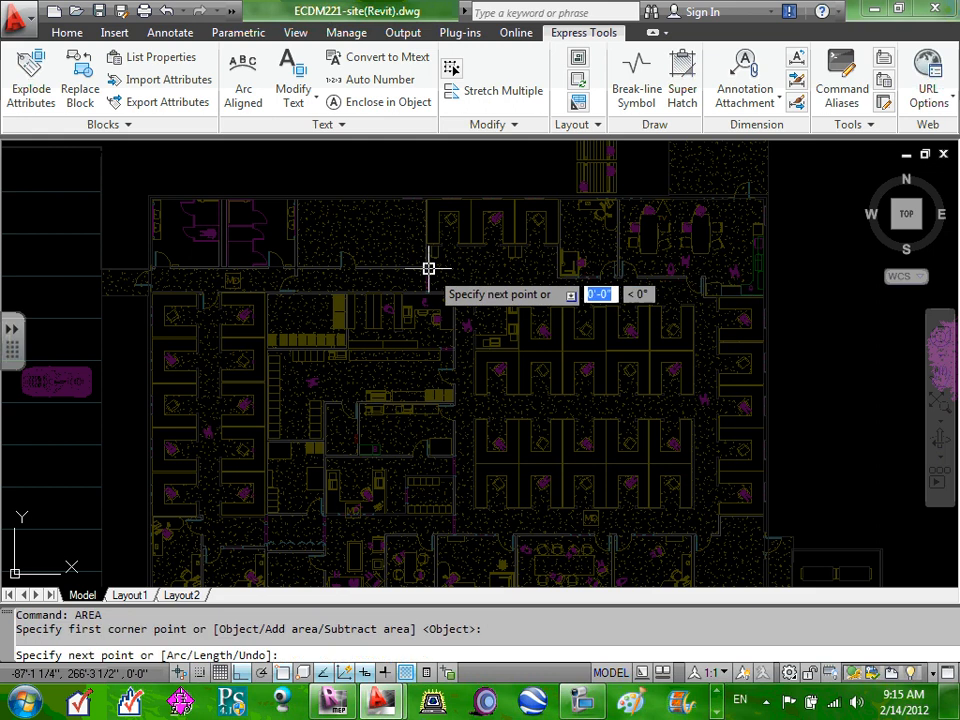
{"action": "left_click", "coordinate": [702, 270]}
{"action": "left_click", "coordinate": [703, 296]}
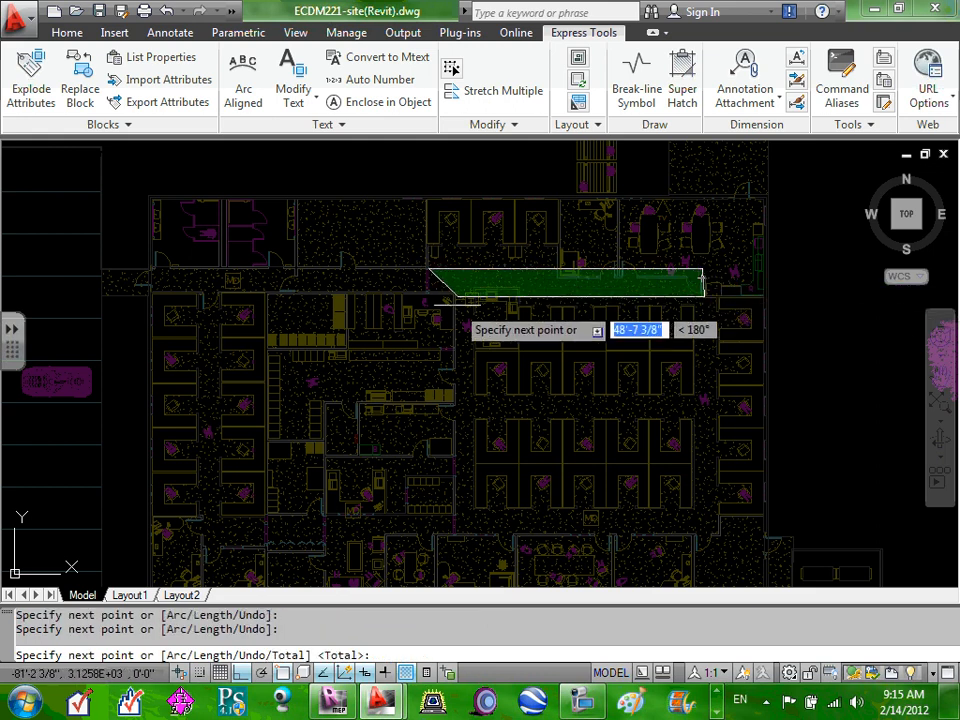
{"action": "scroll", "coordinate": [455, 303], "scroll_direction": "up", "scroll_amount": 3}
{"action": "left_click", "coordinate": [412, 274]}
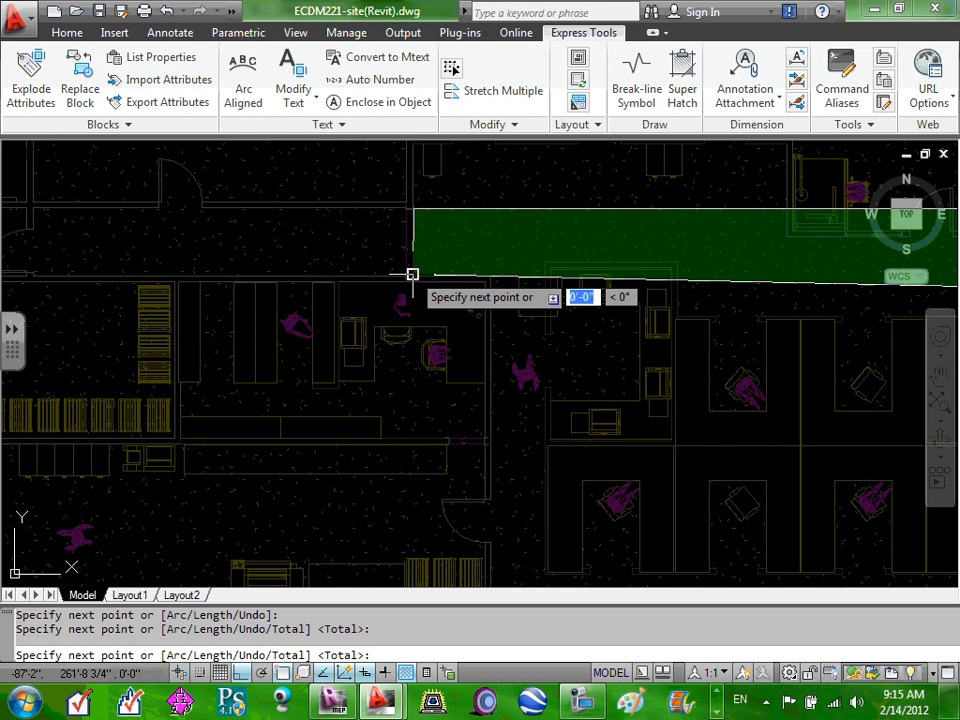
{"action": "right_click", "coordinate": [407, 206]}
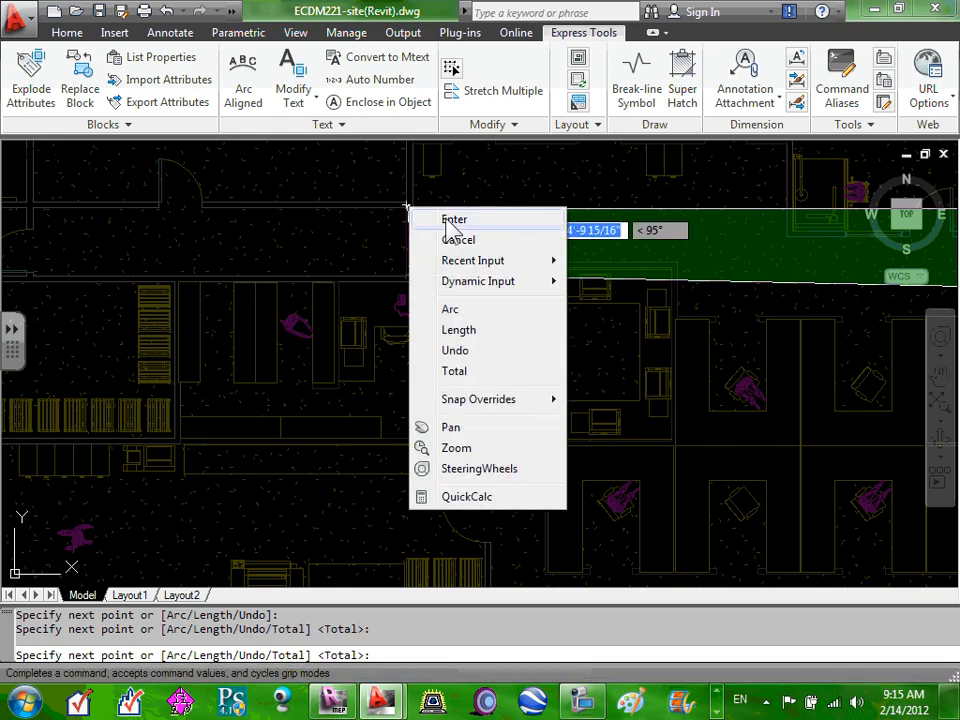
{"action": "left_click", "coordinate": [451, 221]}
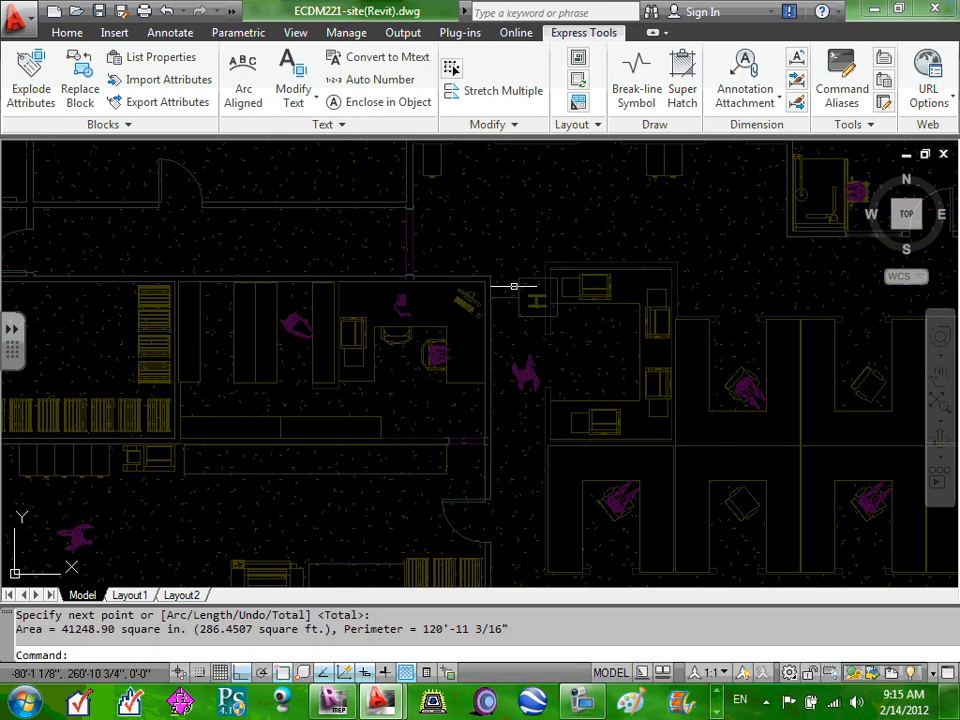
Show and hide the markup pen tools, then browse the Home, Output, Collaborate, Express Tools and Annotate tabs.
{"action": "scroll", "coordinate": [473, 385], "scroll_direction": "down", "scroll_amount": 5}
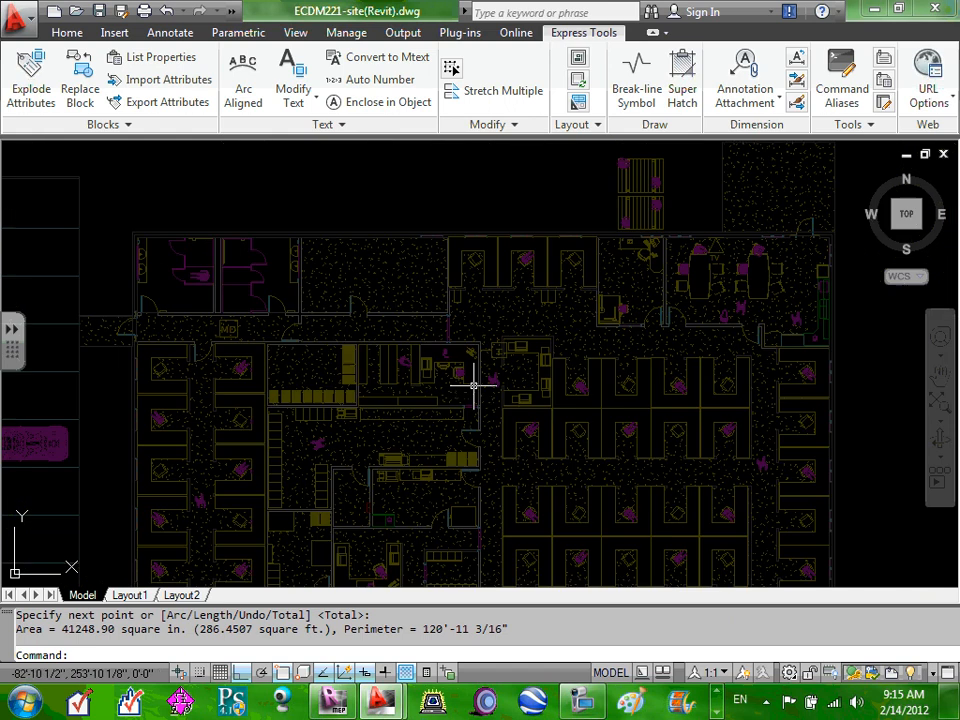
{"action": "scroll", "coordinate": [478, 470], "scroll_direction": "up", "scroll_amount": 3}
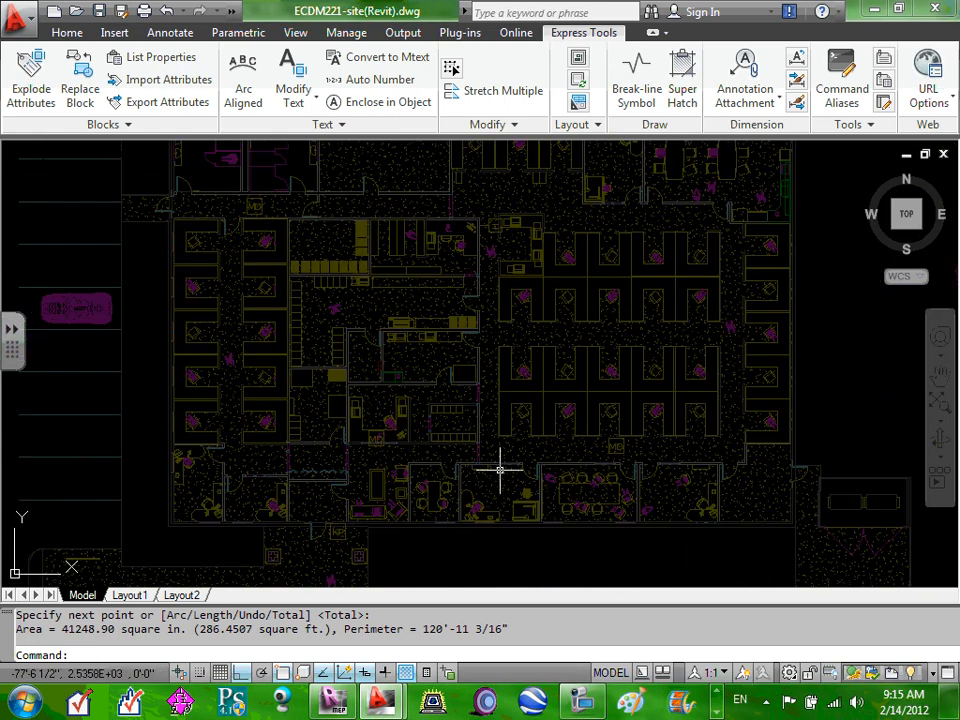
{"action": "left_click", "coordinate": [14, 342]}
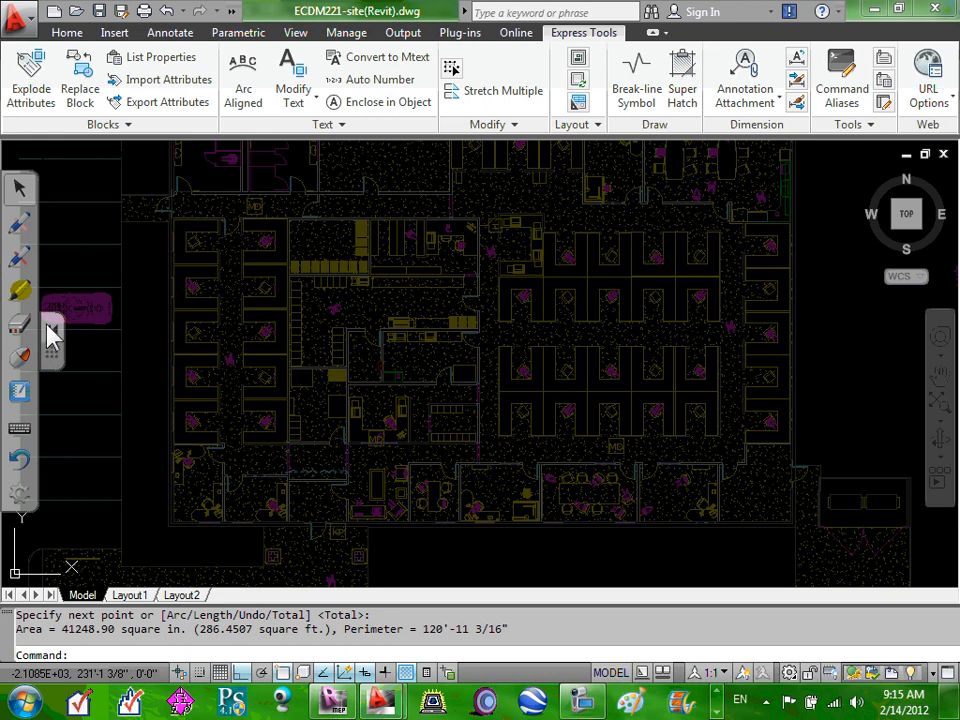
{"action": "left_click", "coordinate": [51, 328]}
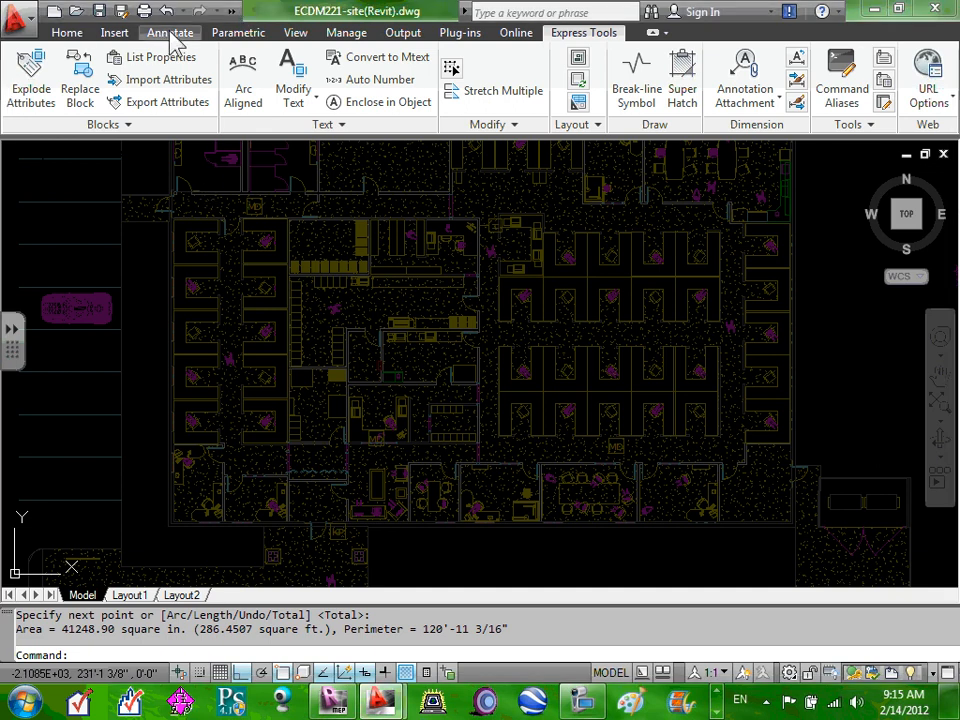
{"action": "left_click", "coordinate": [64, 35]}
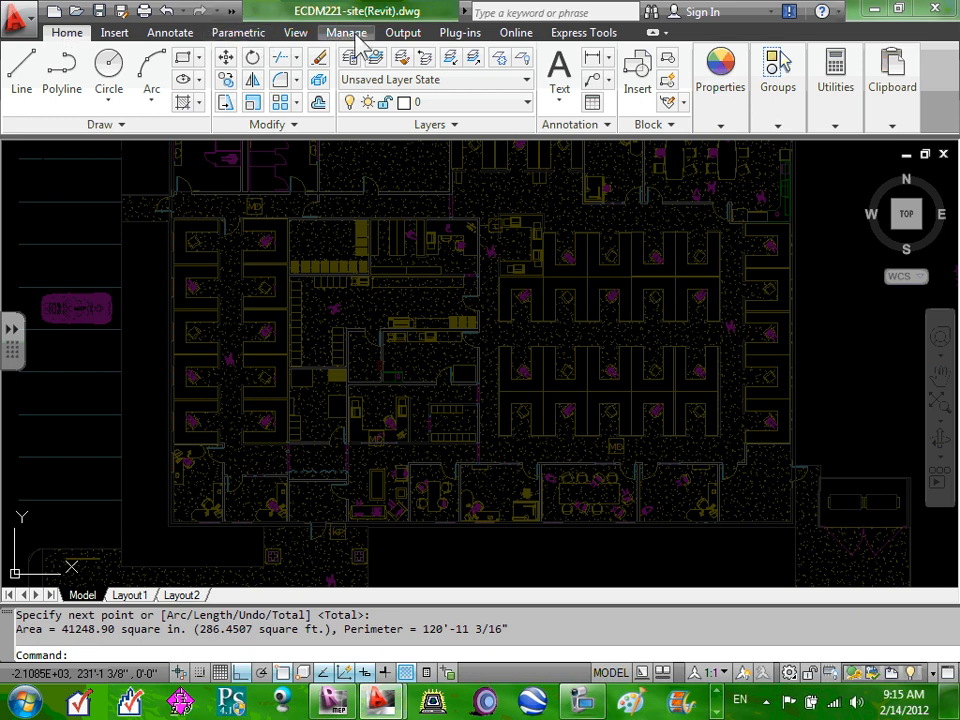
{"action": "left_click", "coordinate": [418, 36]}
{"action": "left_click", "coordinate": [522, 38]}
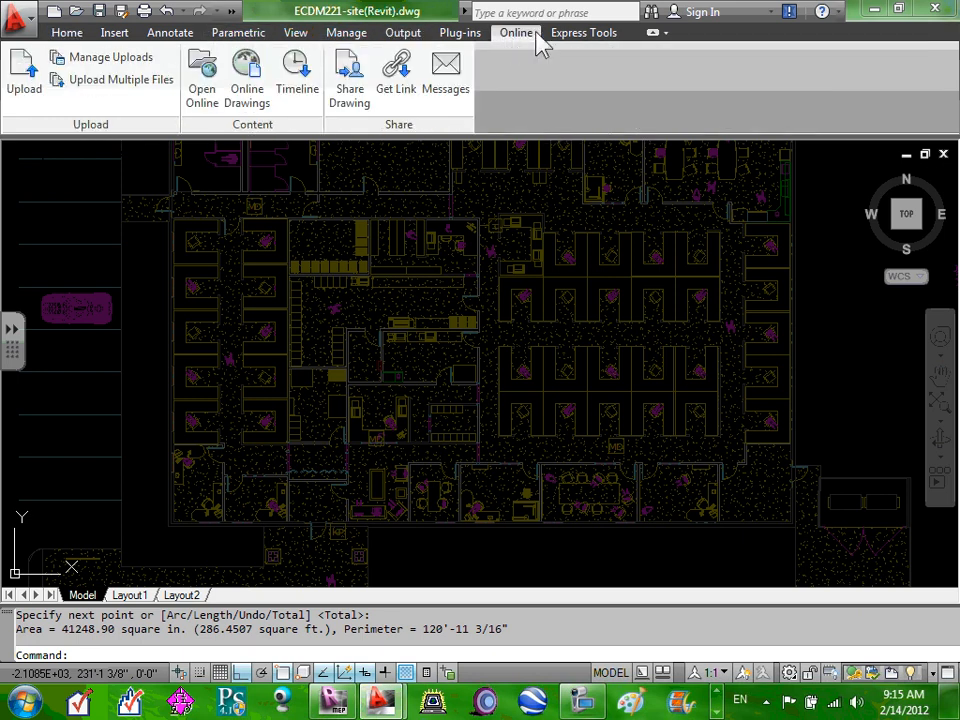
{"action": "left_click", "coordinate": [606, 40]}
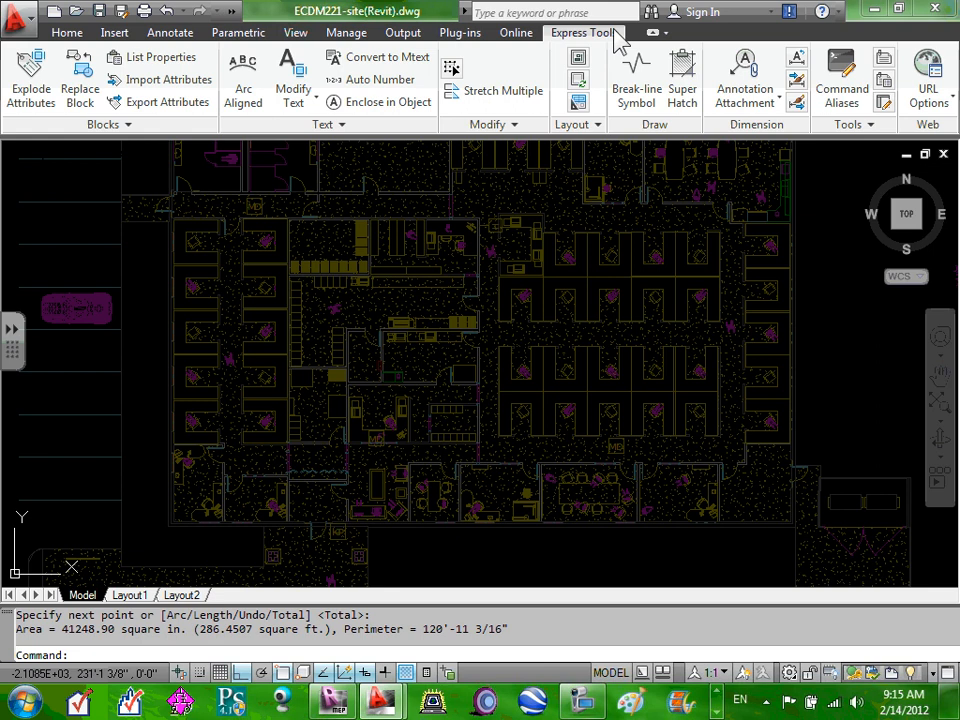
{"action": "left_click", "coordinate": [187, 37]}
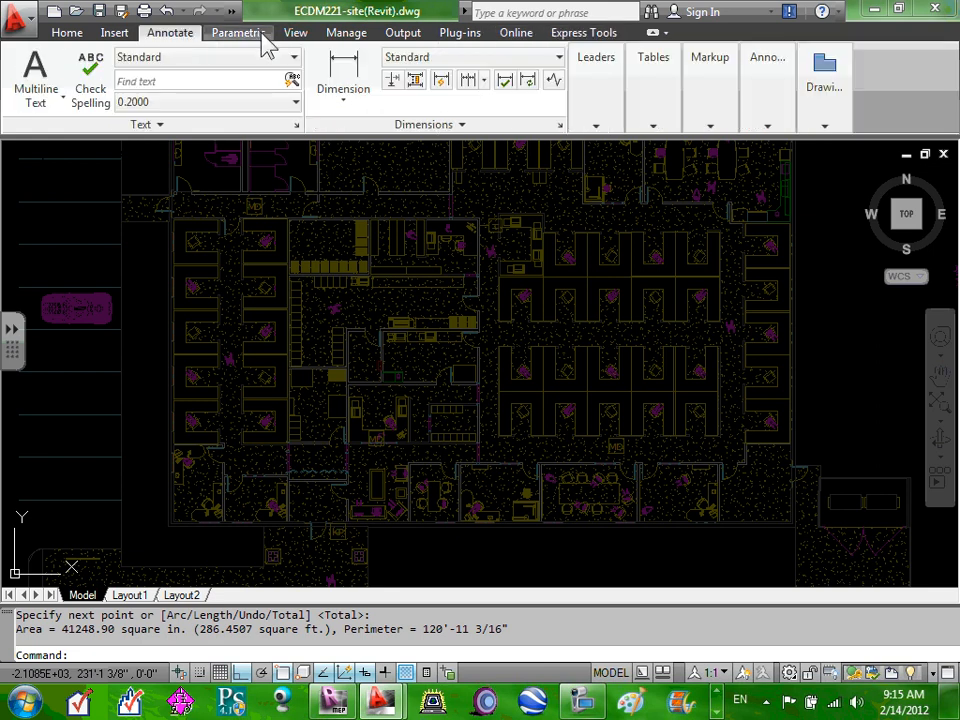
Select the referenced building drawing, cancel the selection, and zoom the plan.
{"action": "left_click", "coordinate": [323, 350]}
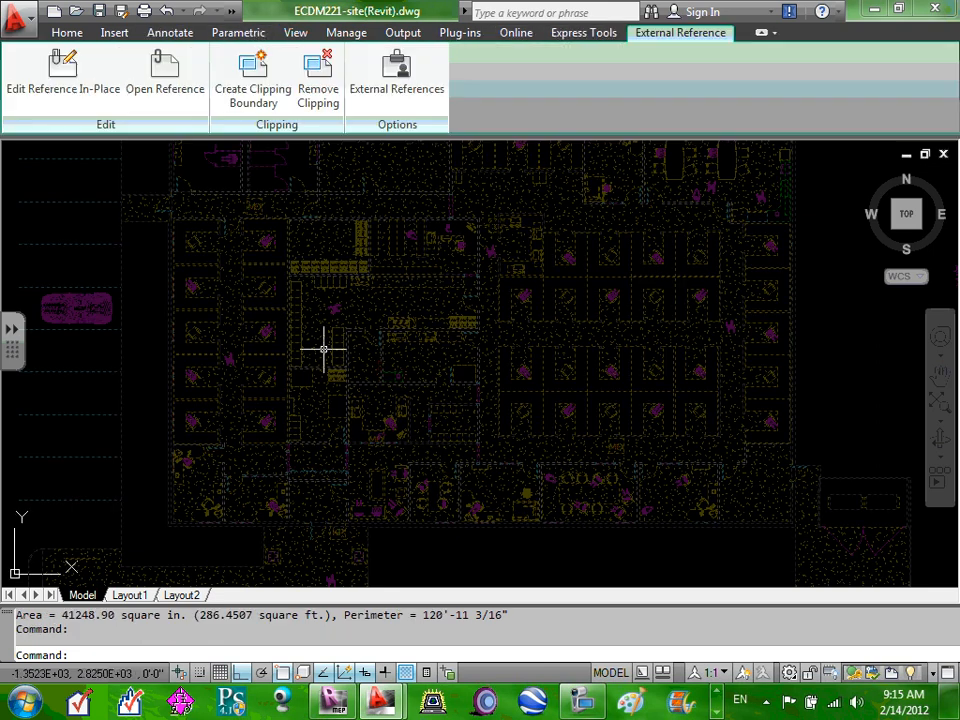
{"action": "key", "text": "Escape"}
{"action": "scroll", "coordinate": [372, 318], "scroll_direction": "up", "scroll_amount": 2}
{"action": "scroll", "coordinate": [372, 318], "scroll_direction": "down", "scroll_amount": 3}
{"action": "scroll", "coordinate": [365, 320], "scroll_direction": "up", "scroll_amount": 1}
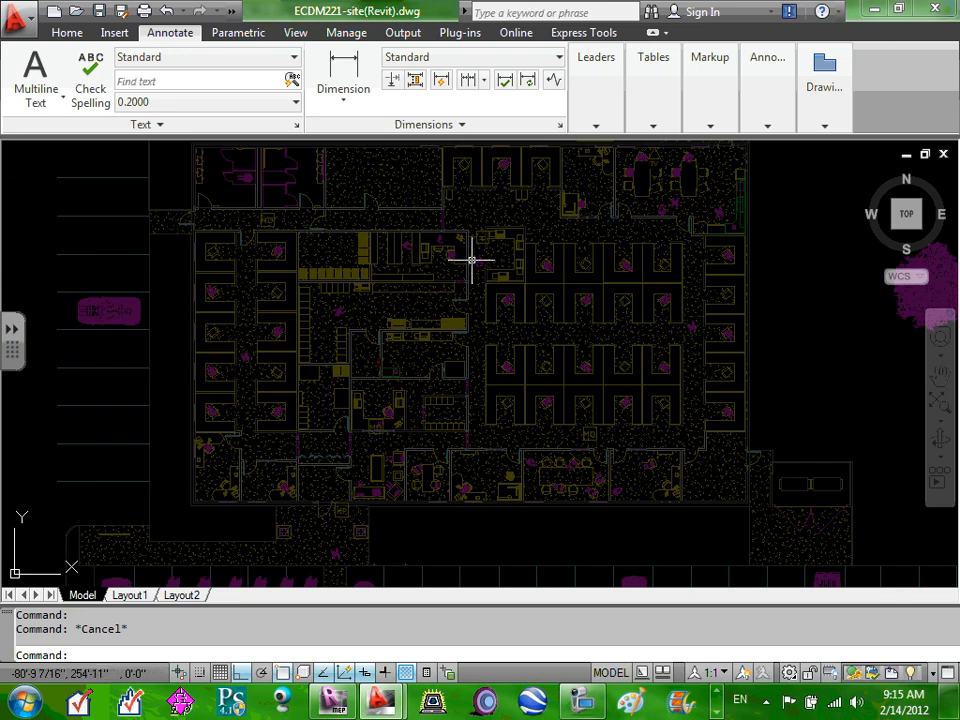
{"action": "mouse_move", "coordinate": [471, 260]}
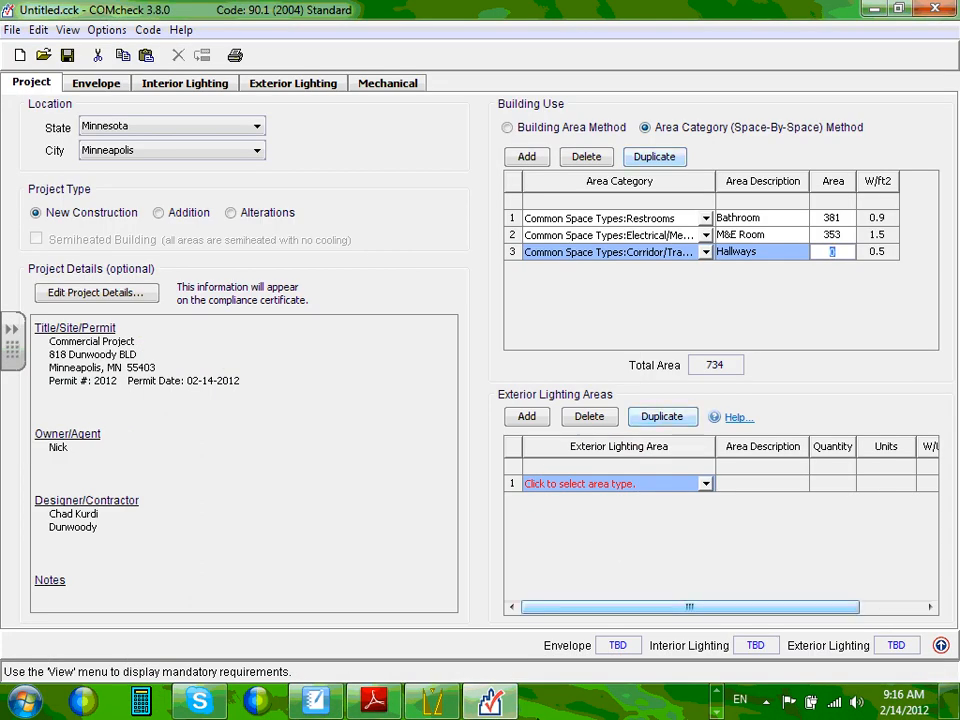
Restore COMcheck and type 941 into the Hallways row's Area cell.
{"action": "left_click", "coordinate": [506, 704]}
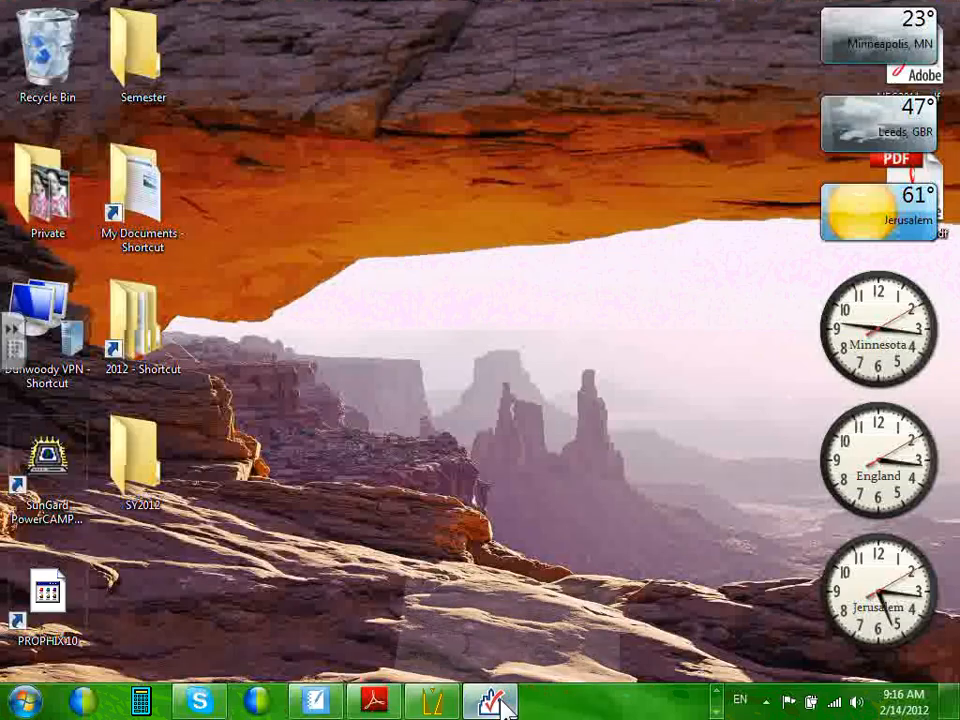
{"action": "left_click", "coordinate": [503, 704]}
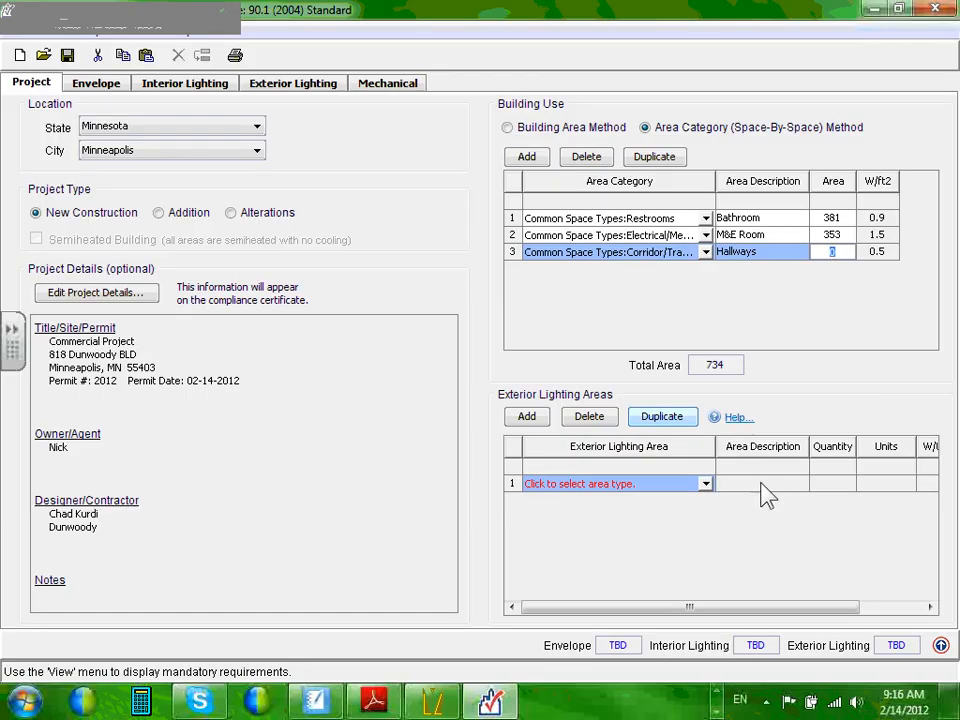
{"action": "left_click", "coordinate": [828, 244]}
{"action": "type", "text": "9"}
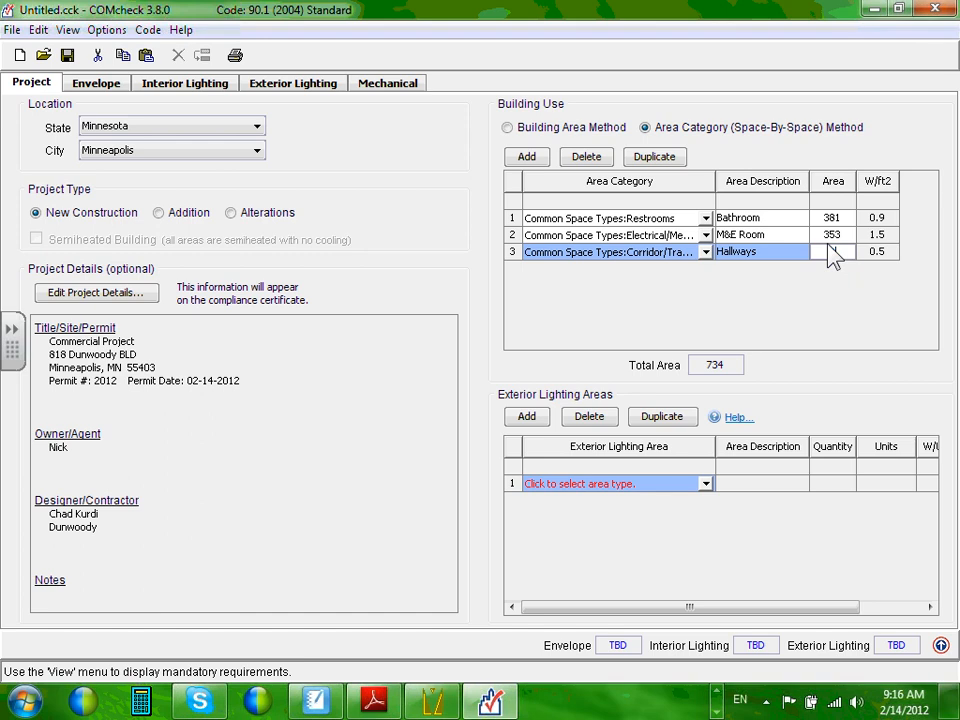
{"action": "type", "text": "41"}
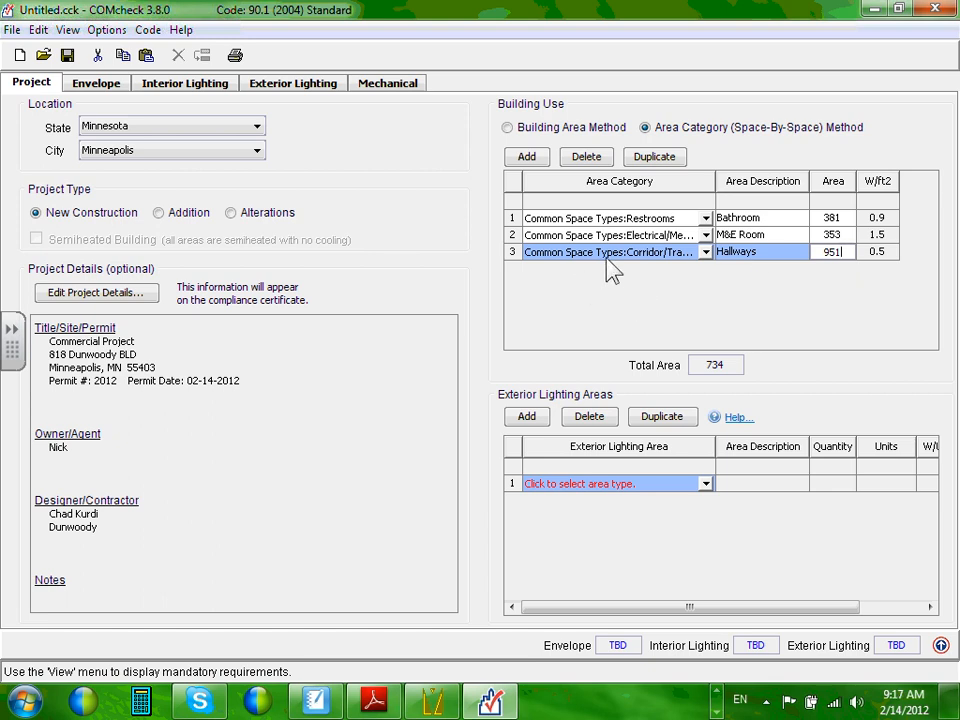
Commit the 951 ft² Hallways area and insert a blank fourth space row.
{"action": "left_click", "coordinate": [527, 160]}
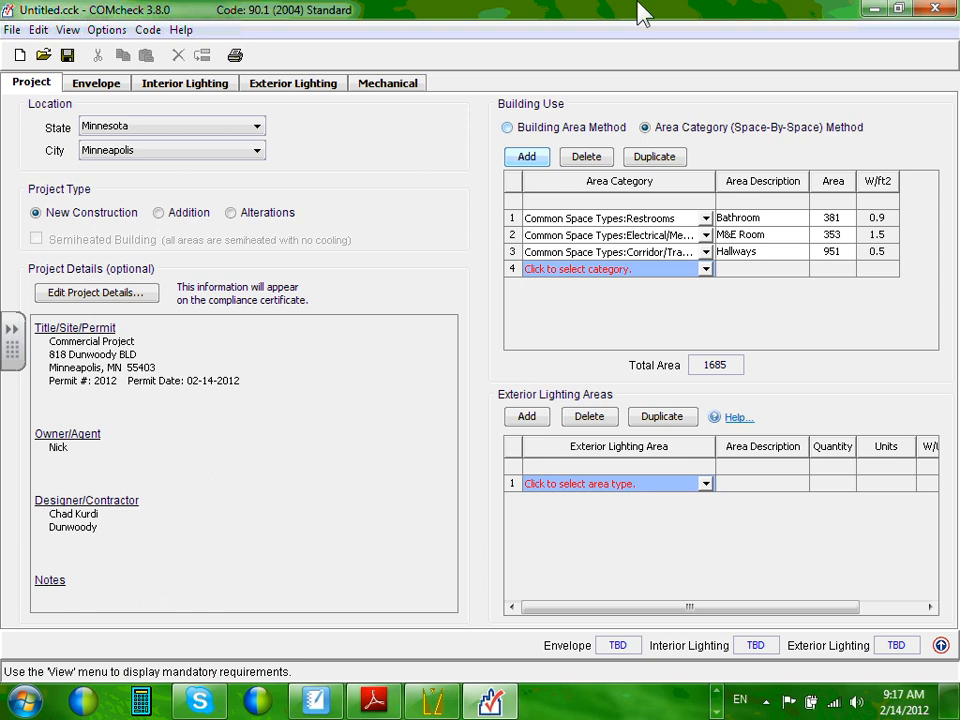
Make row 4 an Office - Enclosed space described 'Offices Enclosed' with 3000 ft².
{"action": "left_click", "coordinate": [706, 271]}
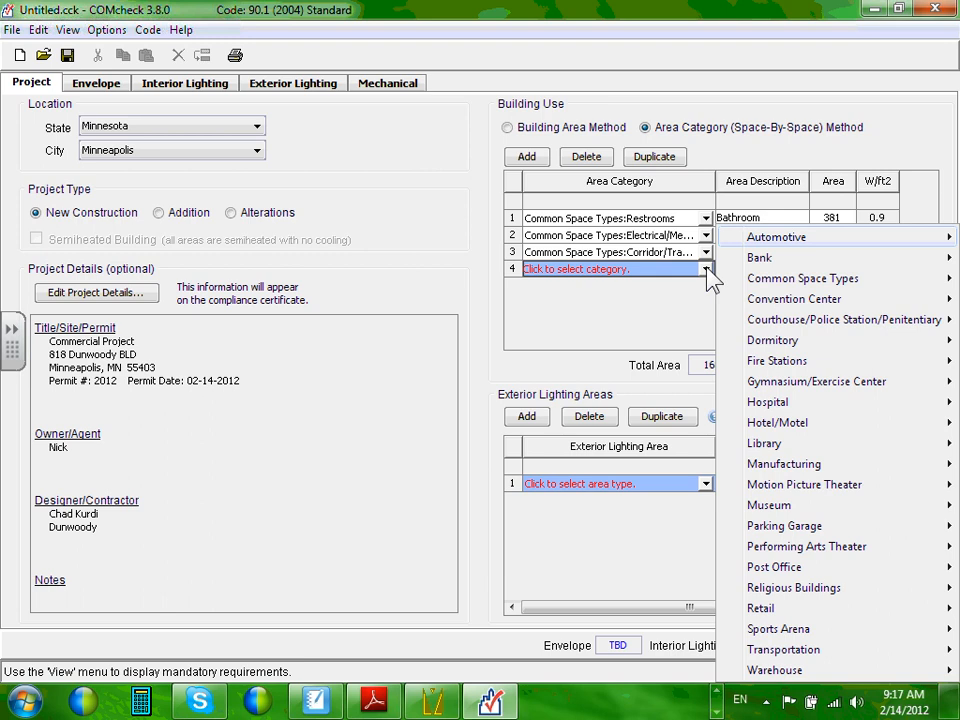
{"action": "mouse_move", "coordinate": [845, 287]}
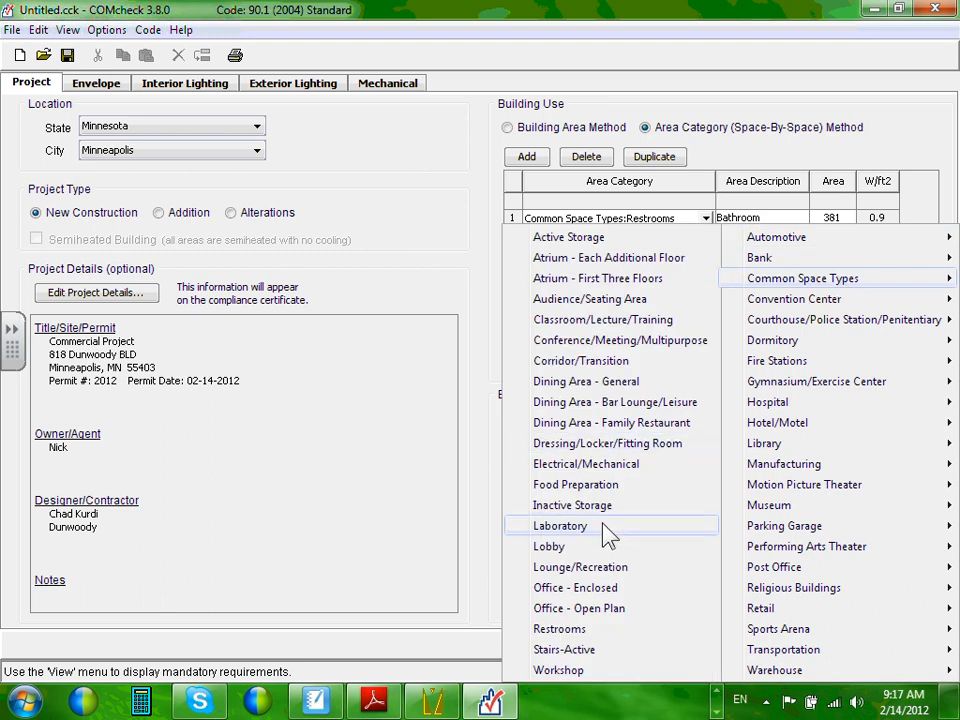
{"action": "left_click", "coordinate": [601, 592]}
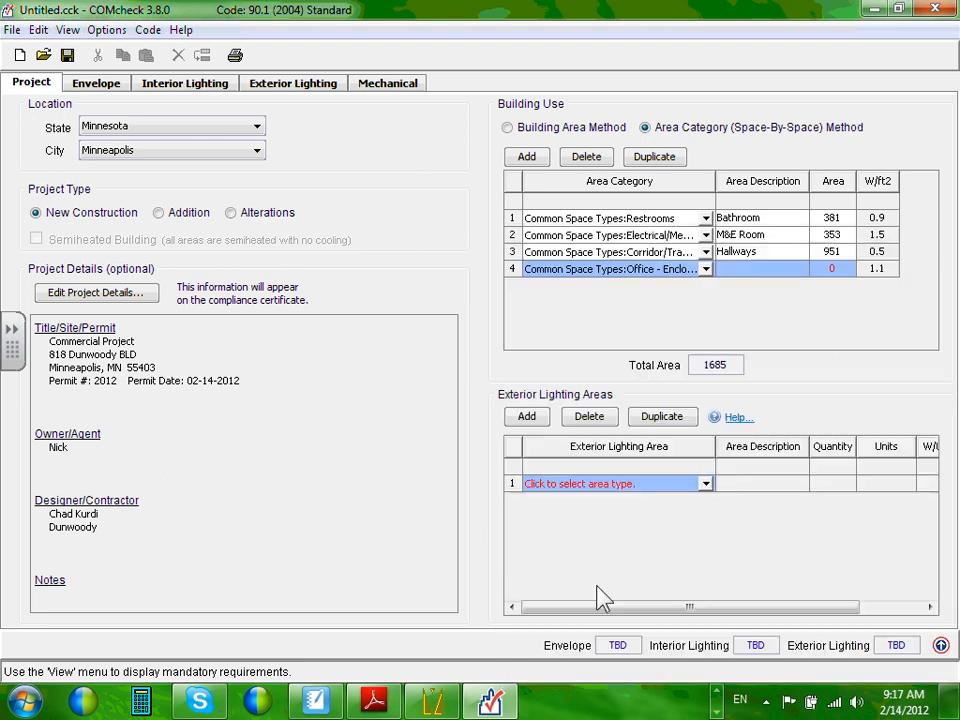
{"action": "left_click", "coordinate": [757, 266]}
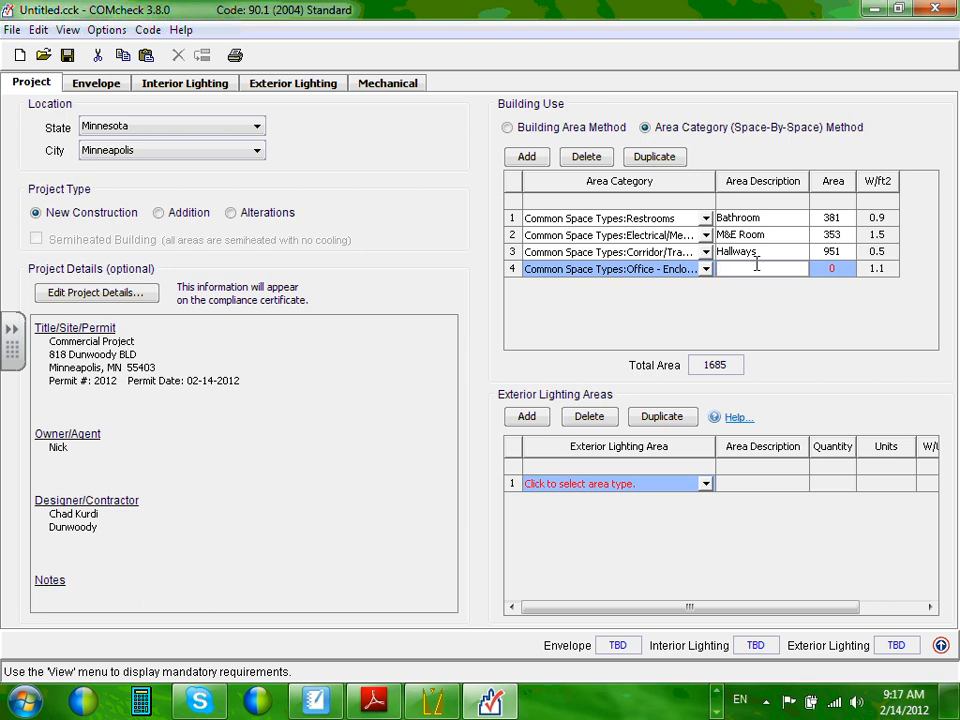
{"action": "type", "text": "Offices Enclosed"}
{"action": "left_click", "coordinate": [832, 268]}
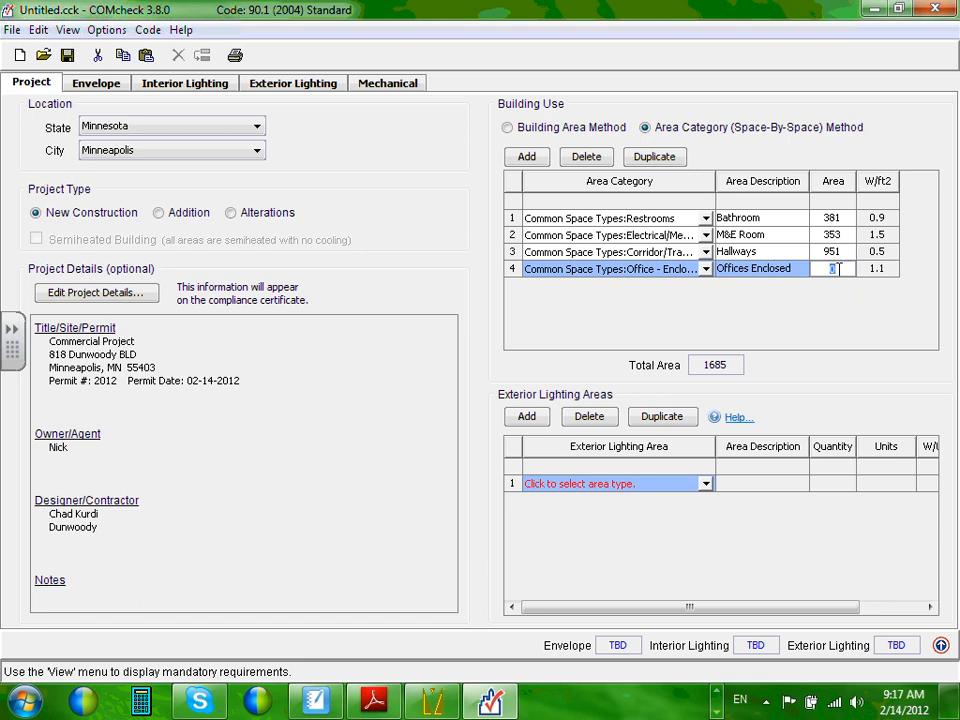
{"action": "type", "text": "3000"}
{"action": "left_click", "coordinate": [801, 269]}
{"action": "left_click", "coordinate": [829, 270]}
Make row 5 an Office - Open Plan space 'Office Open' at 5000 ft², then add row 6.
{"action": "left_click", "coordinate": [526, 157]}
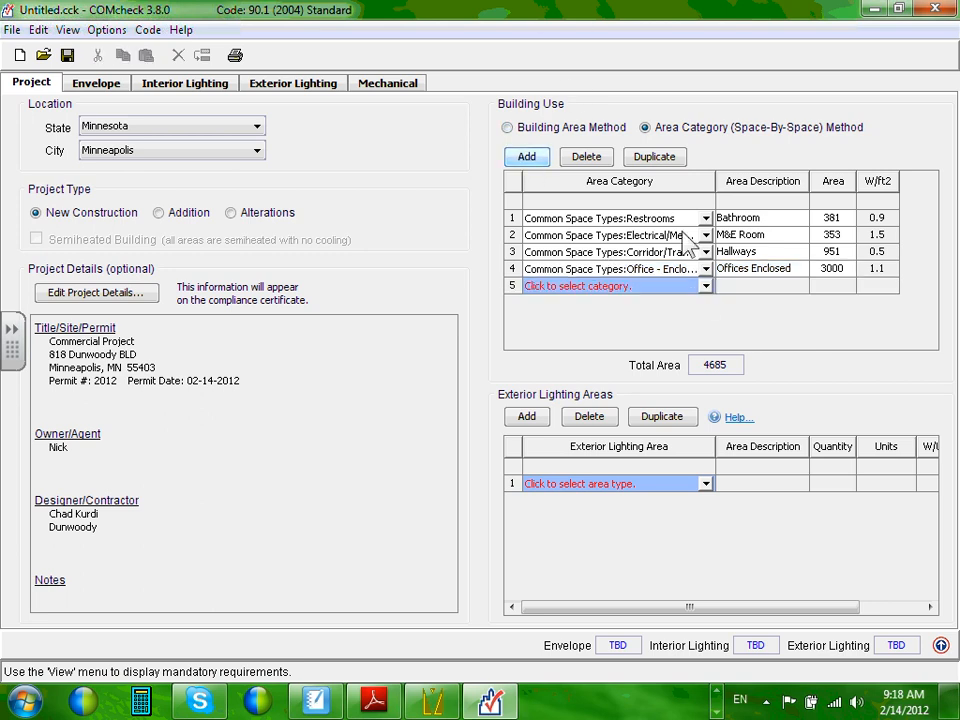
{"action": "left_click", "coordinate": [705, 287]}
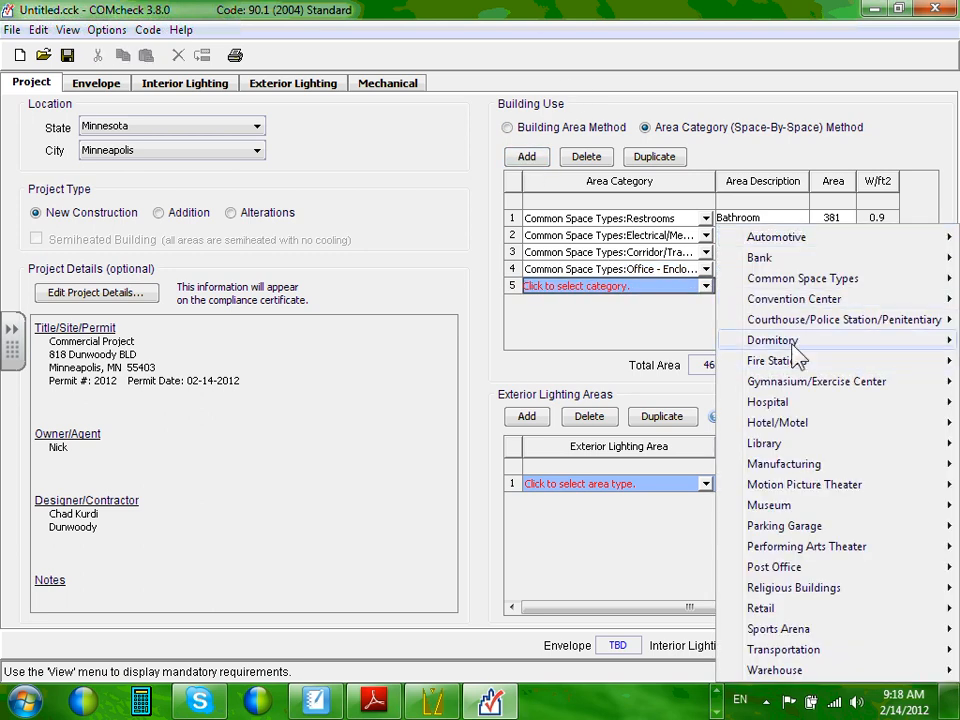
{"action": "mouse_move", "coordinate": [813, 284]}
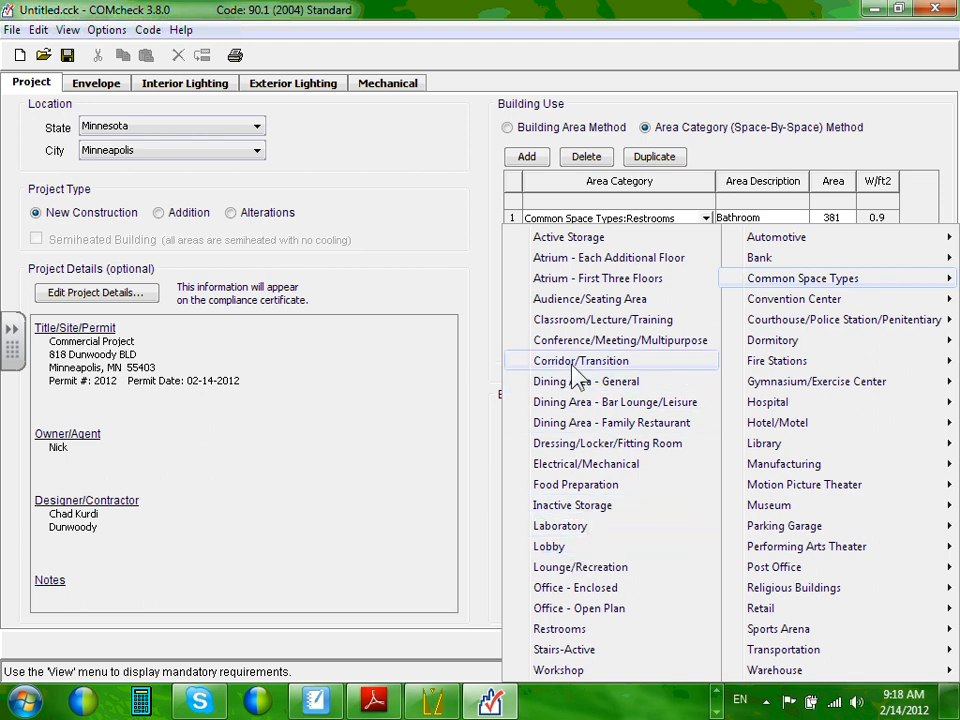
{"action": "left_click", "coordinate": [605, 609]}
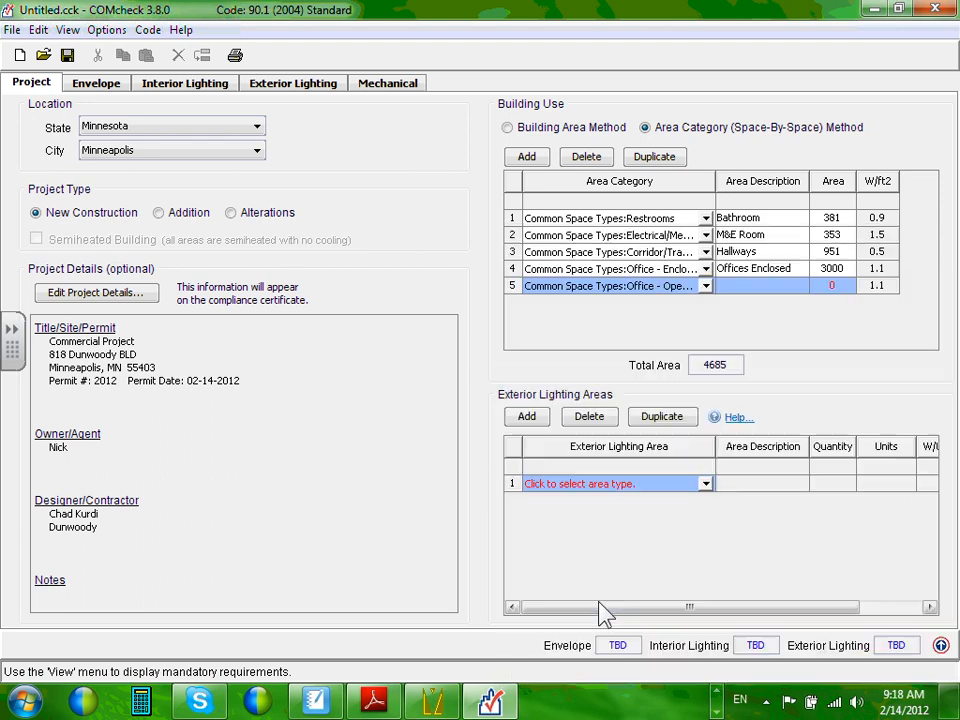
{"action": "left_click", "coordinate": [748, 286]}
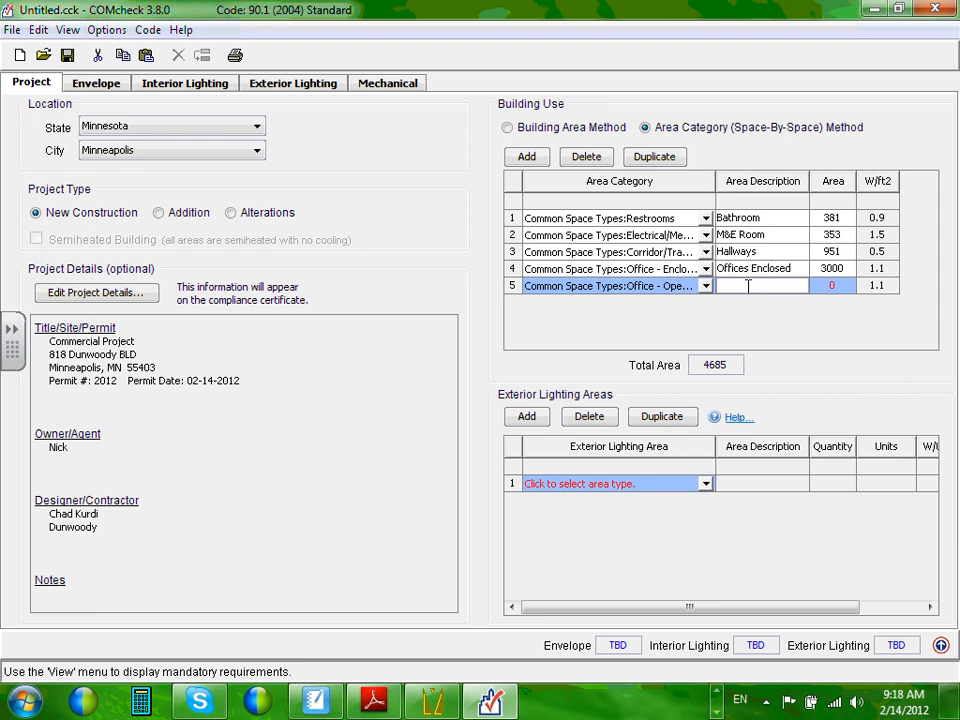
{"action": "type", "text": "Office Open"}
{"action": "left_click", "coordinate": [832, 286]}
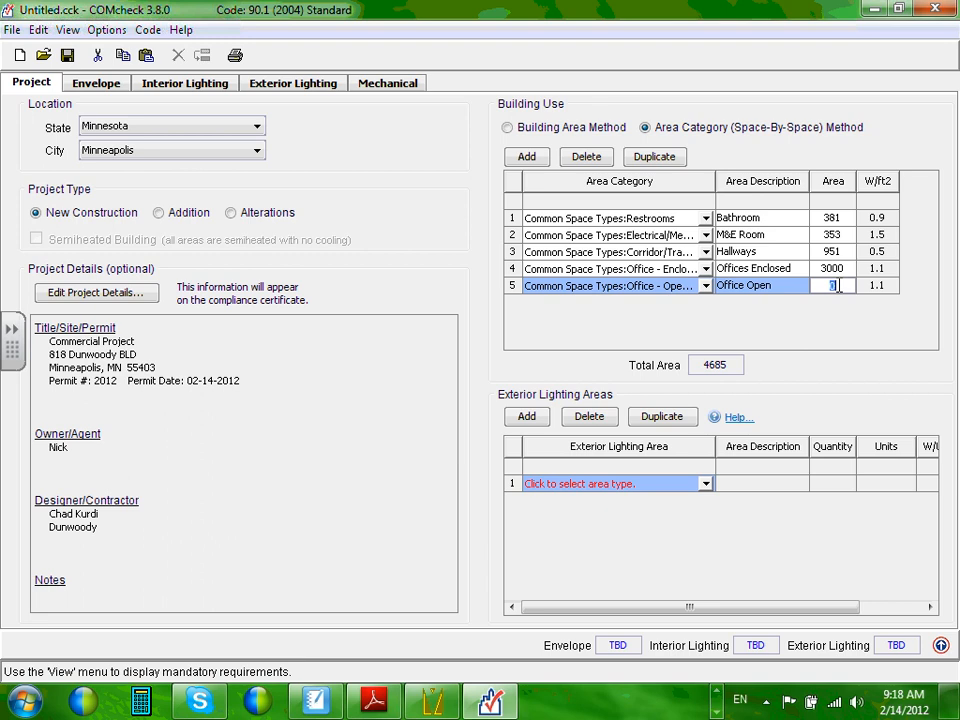
{"action": "type", "text": "5000"}
{"action": "left_click", "coordinate": [832, 268]}
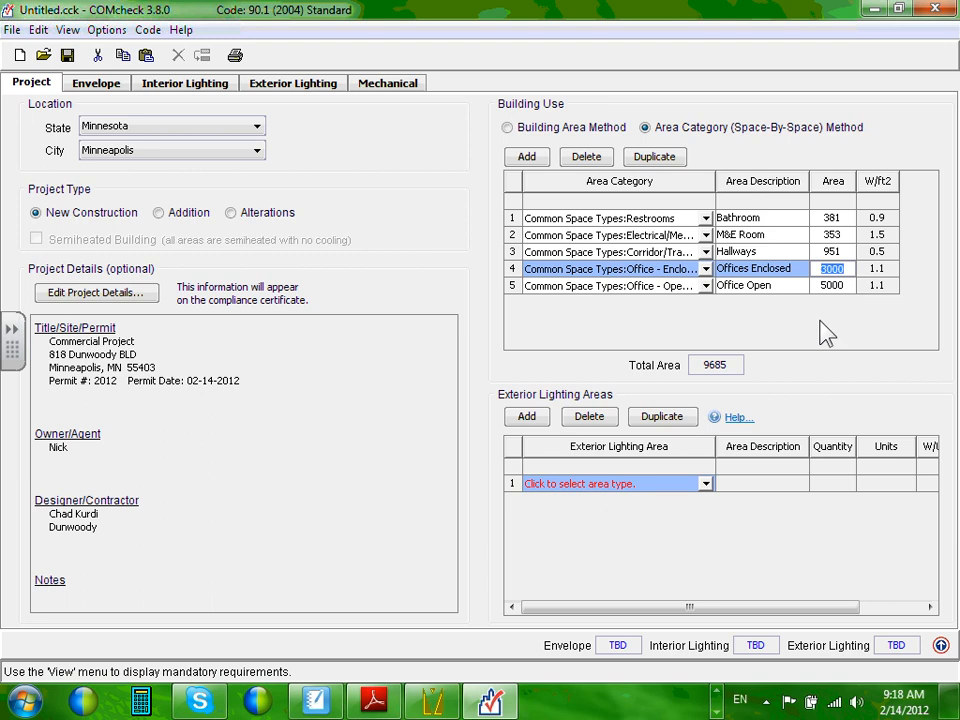
{"action": "left_click", "coordinate": [527, 163]}
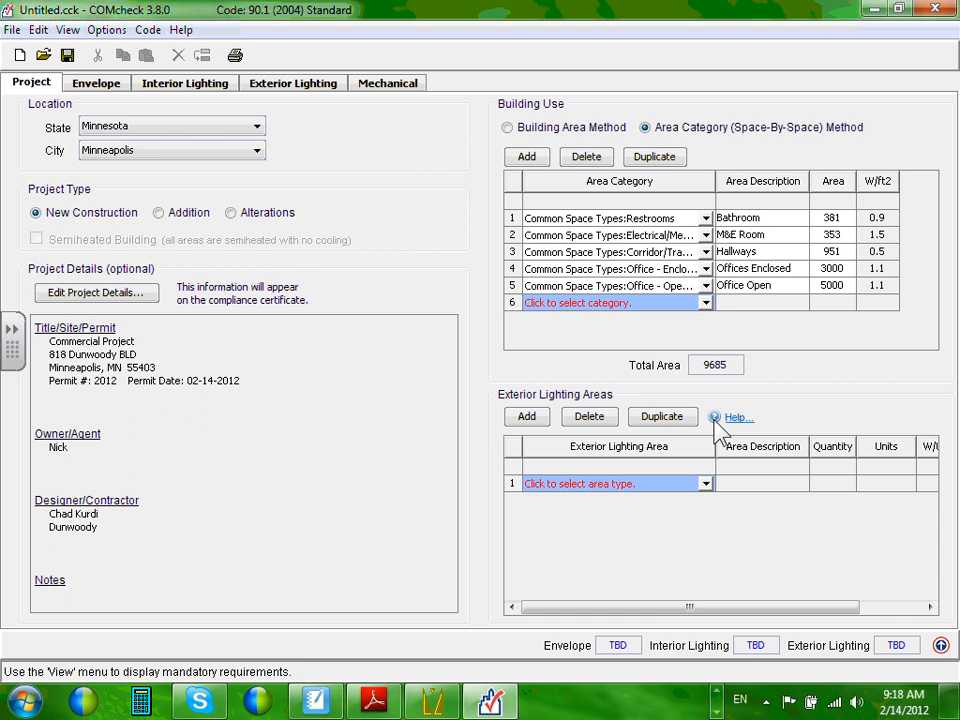
Make row 6 a Dining Area - General space 'Luchroom' at 500 ft², then add row 7.
{"action": "left_click", "coordinate": [706, 302]}
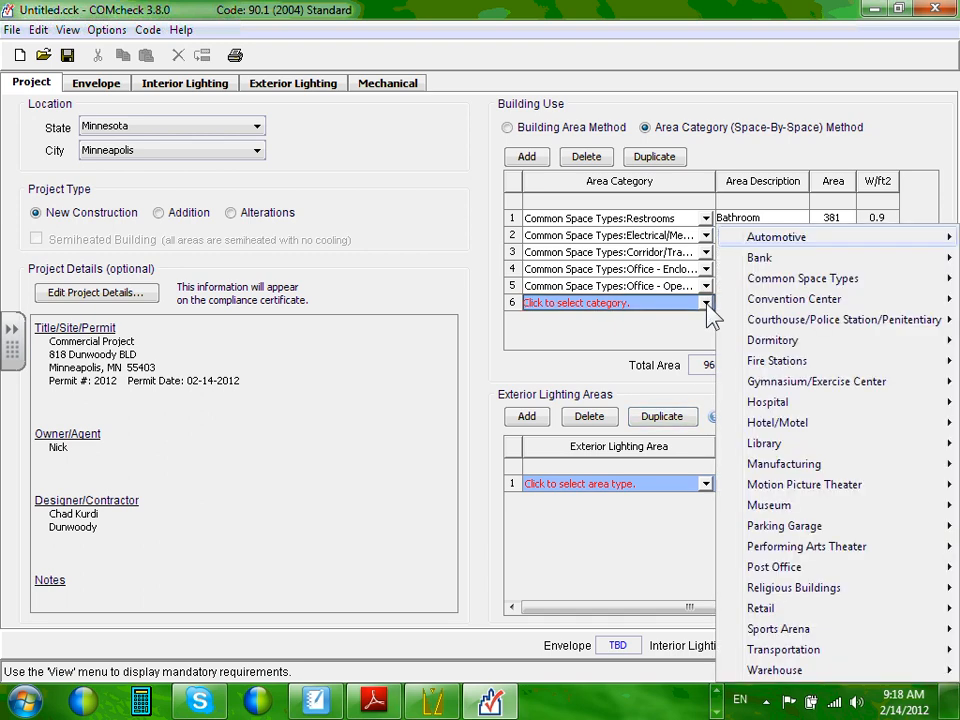
{"action": "mouse_move", "coordinate": [783, 340]}
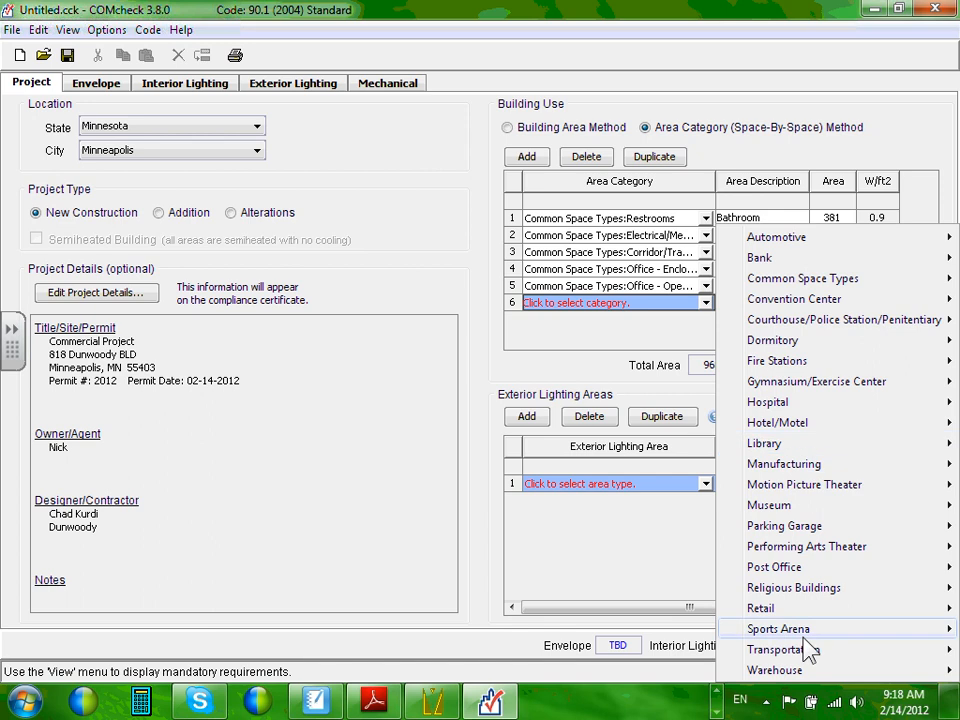
{"action": "mouse_move", "coordinate": [805, 636]}
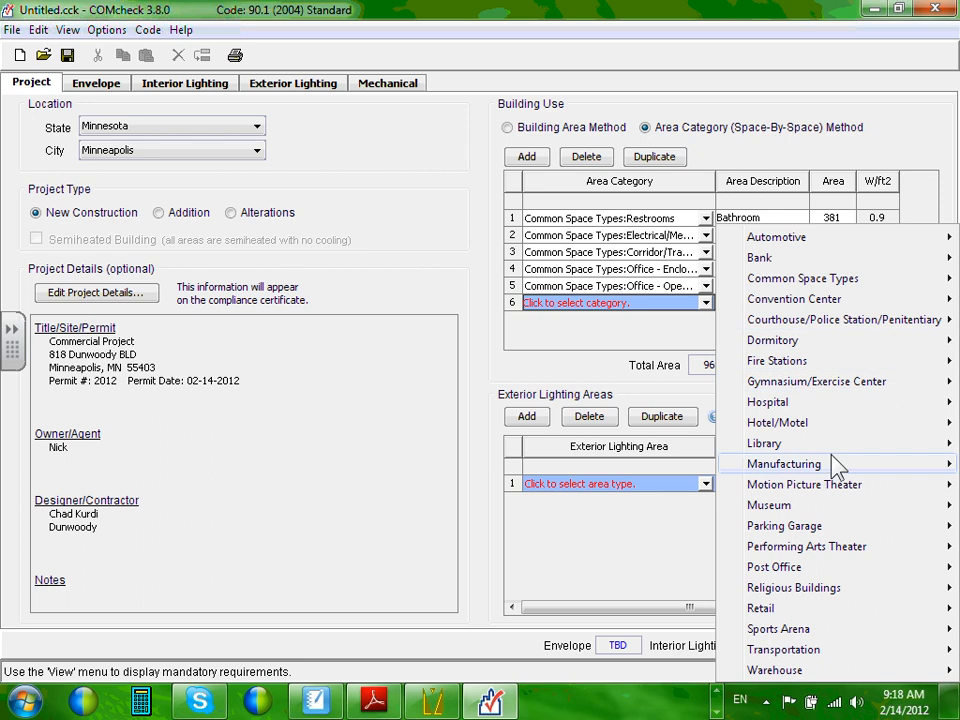
{"action": "mouse_move", "coordinate": [840, 472]}
{"action": "mouse_move", "coordinate": [838, 279]}
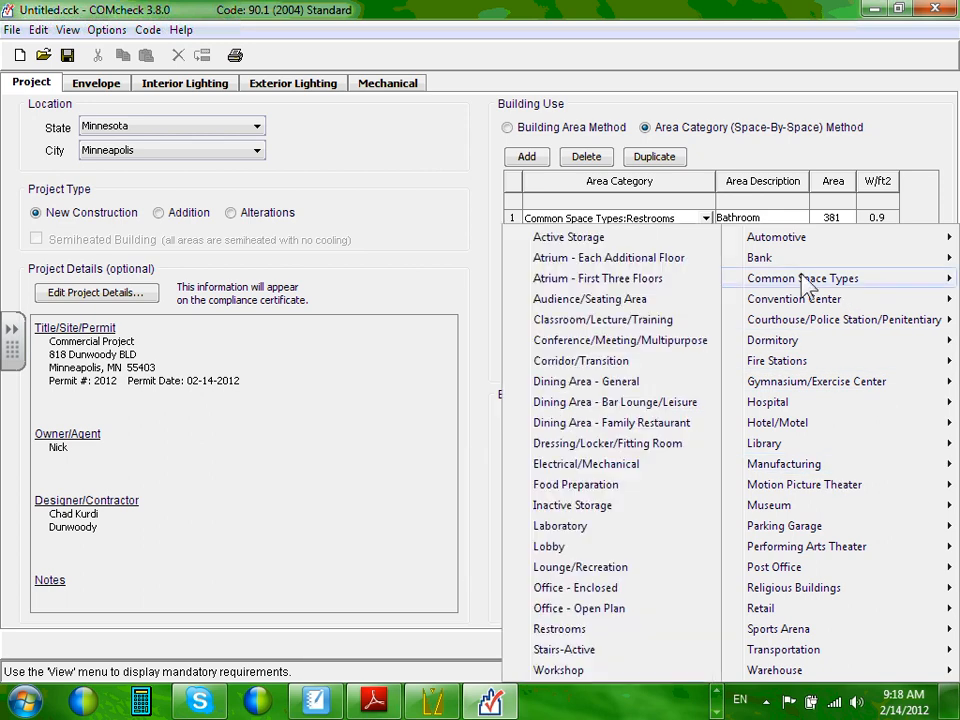
{"action": "left_click", "coordinate": [632, 382]}
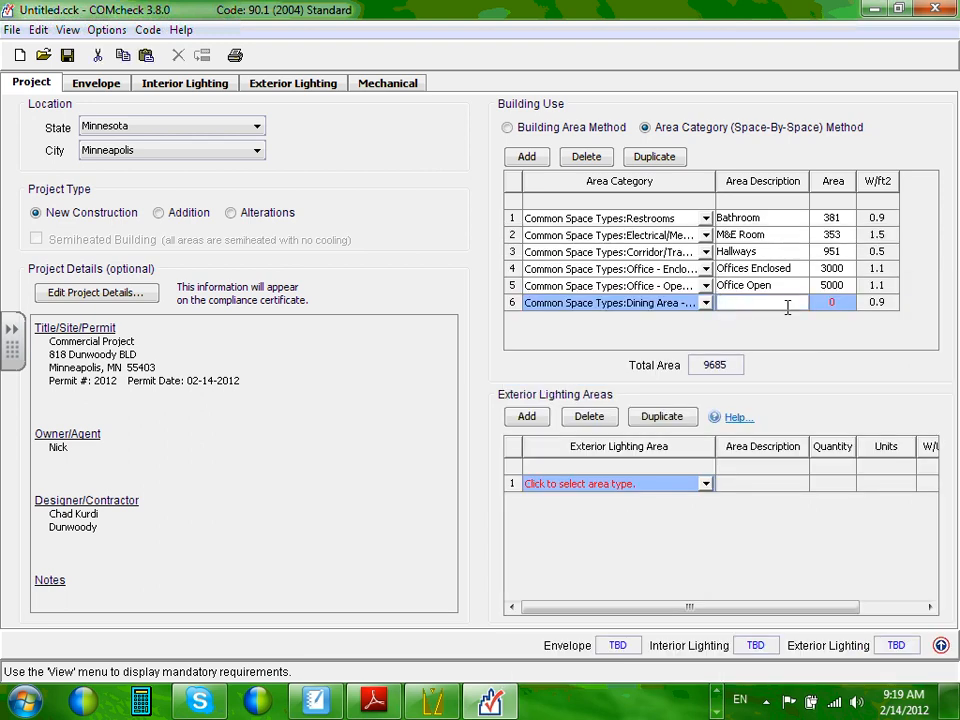
{"action": "left_click", "coordinate": [783, 304]}
{"action": "type", "text": "Luchroom"}
{"action": "left_click", "coordinate": [820, 304]}
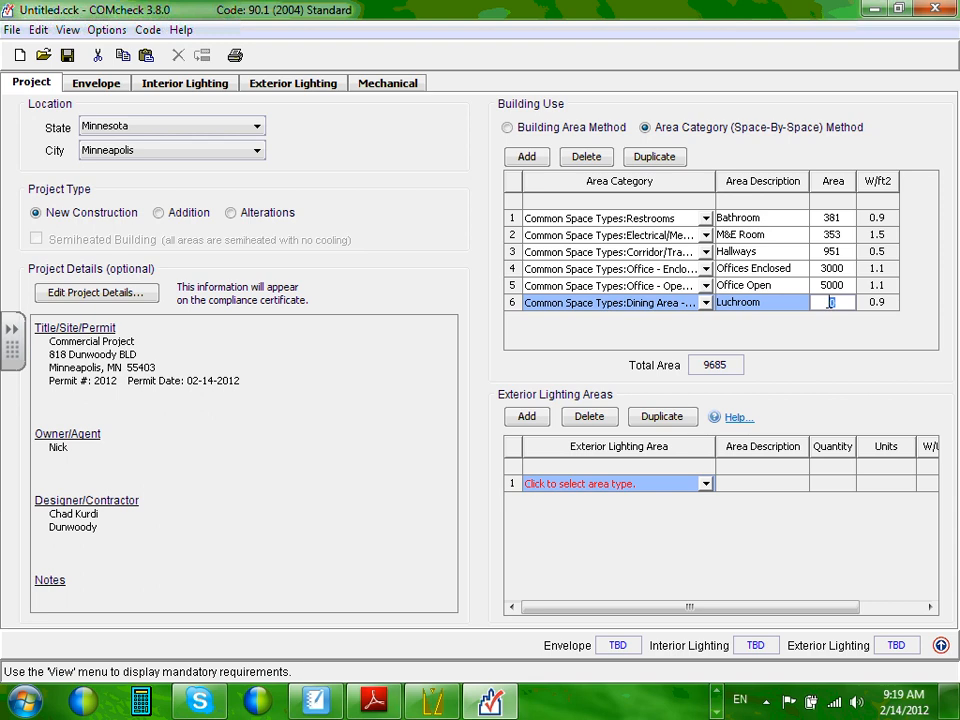
{"action": "type", "text": "500"}
{"action": "left_click", "coordinate": [544, 162]}
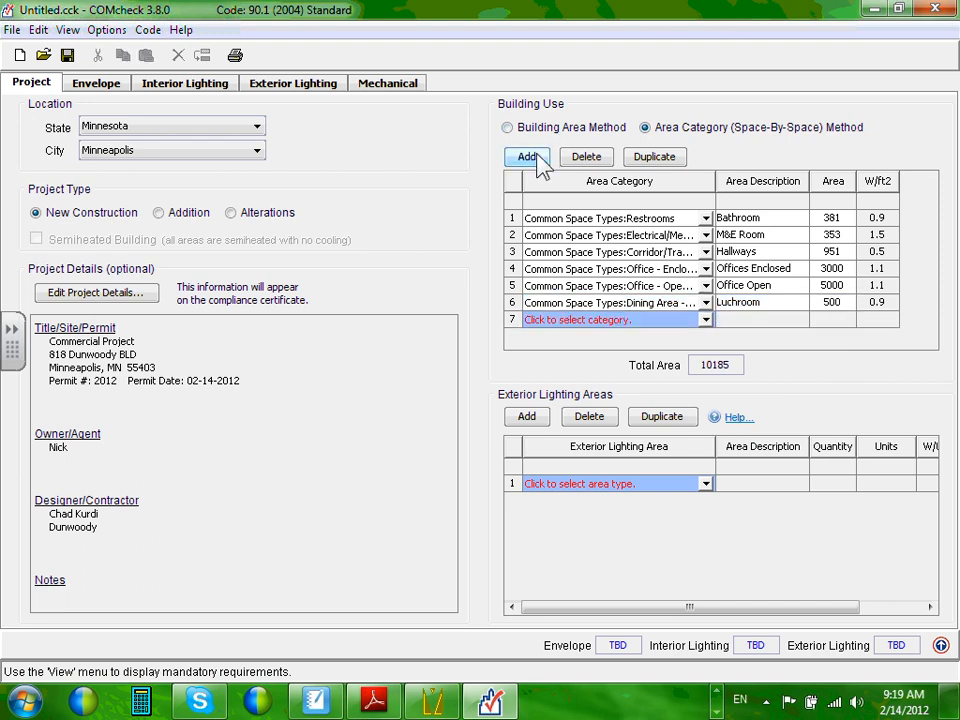
Make row 7 a Conference/Meeting/Multipurpose space 'Conference Roms' at 400 ft², then add row 8.
{"action": "left_click", "coordinate": [706, 321]}
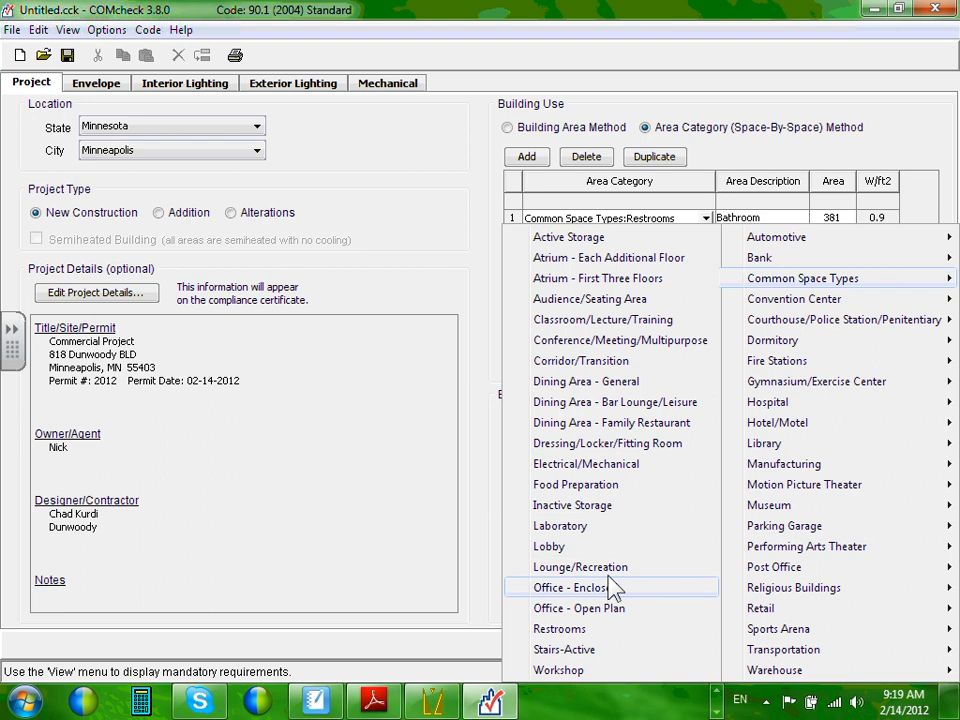
{"action": "left_click", "coordinate": [616, 344]}
{"action": "left_click", "coordinate": [762, 319]}
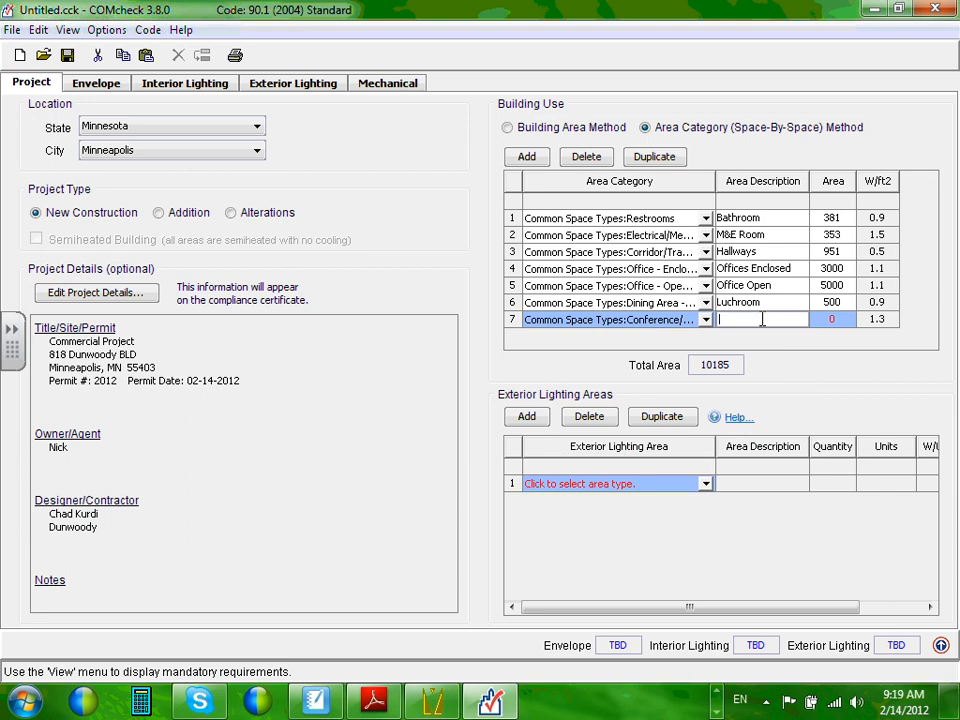
{"action": "type", "text": "Conference Roms"}
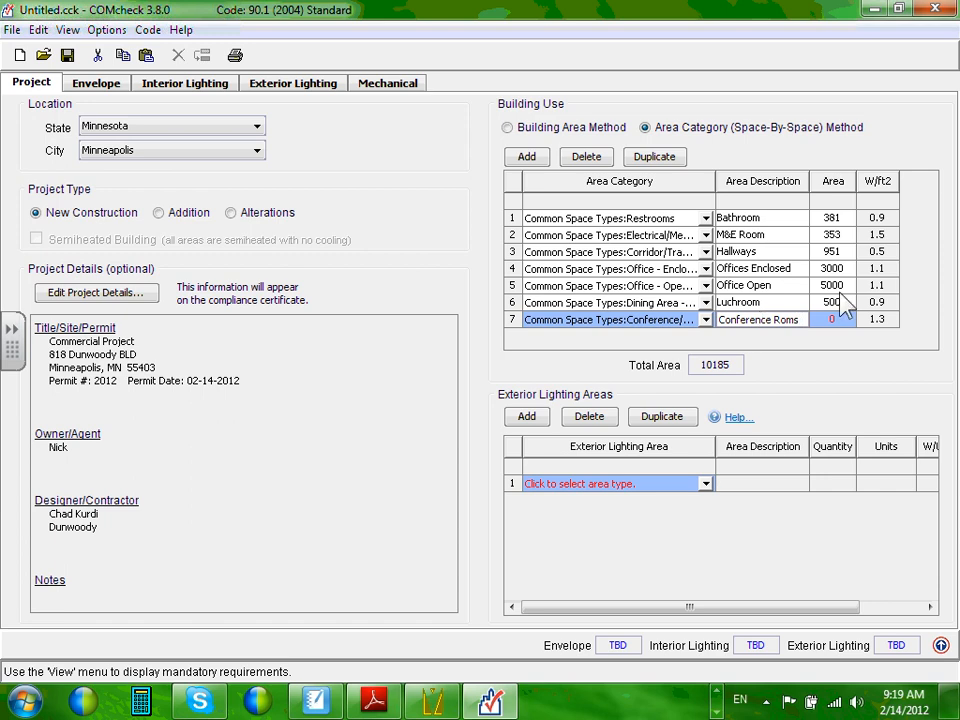
{"action": "left_click", "coordinate": [840, 319]}
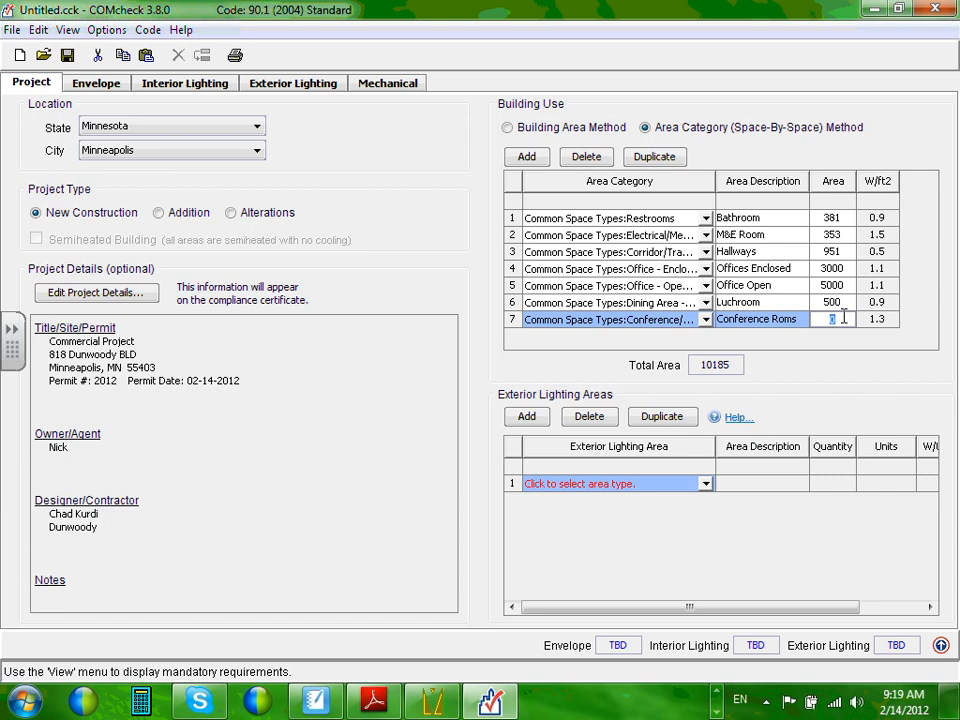
{"action": "type", "text": "400"}
{"action": "left_click", "coordinate": [530, 161]}
Make row 8 a Lobby space at 350 ft² and confirm the Luchroom area of 500.
{"action": "left_click", "coordinate": [706, 337]}
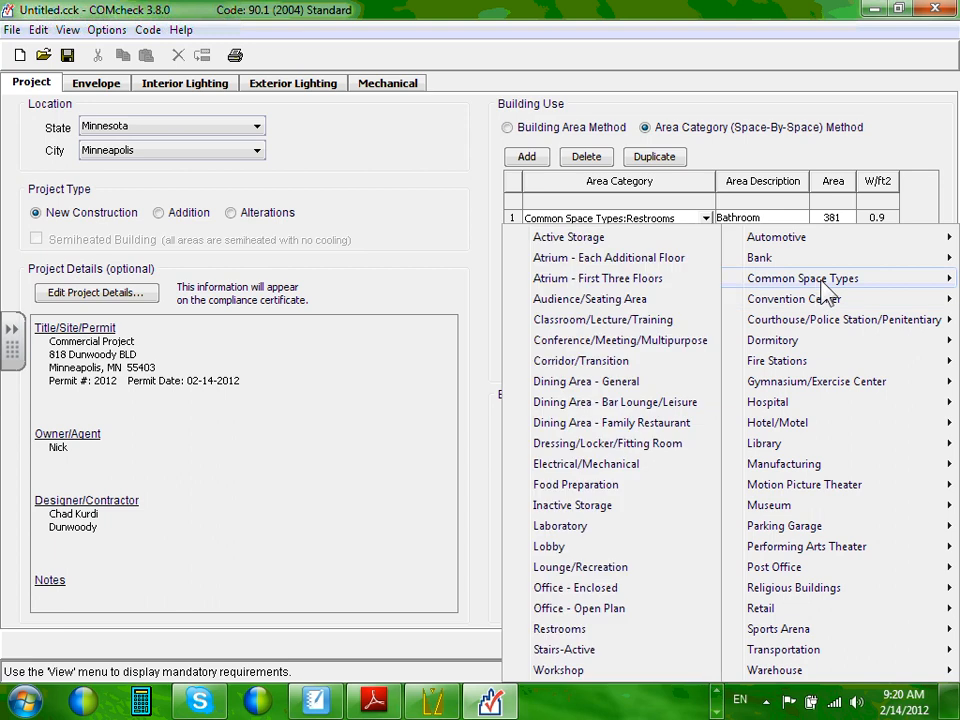
{"action": "left_click", "coordinate": [549, 547]}
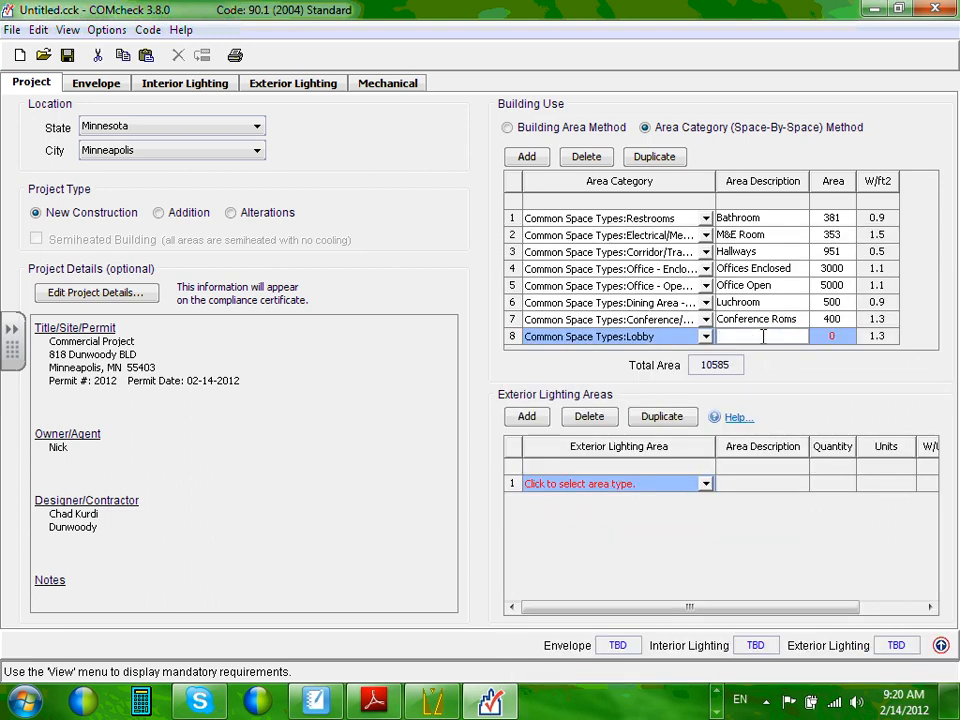
{"action": "type", "text": "Lobby"}
{"action": "left_click", "coordinate": [836, 336]}
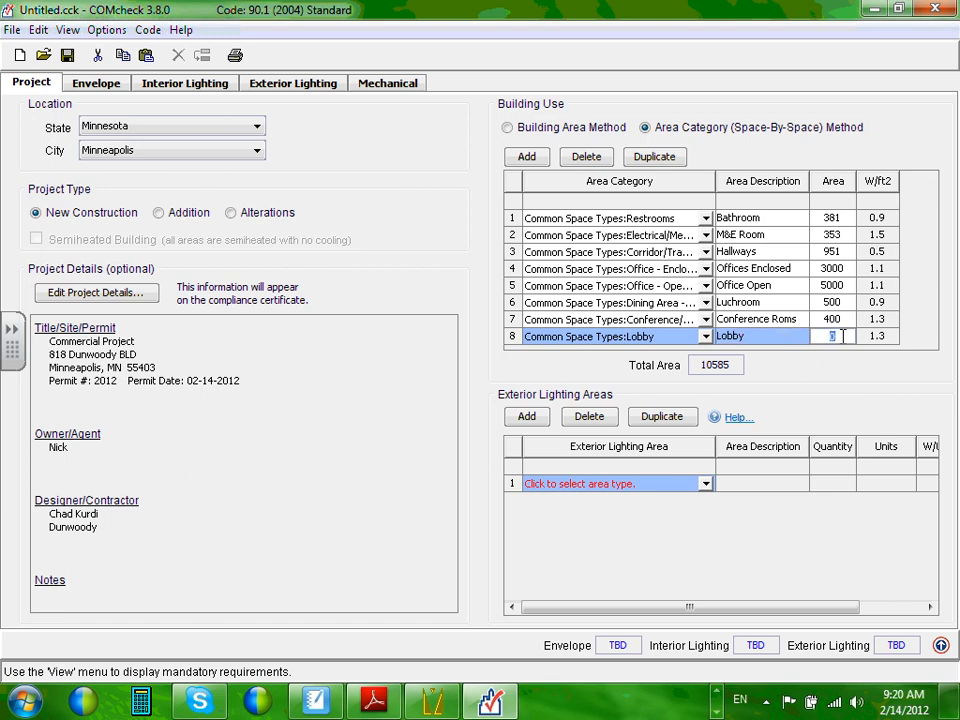
{"action": "type", "text": "350"}
{"action": "left_click", "coordinate": [850, 303]}
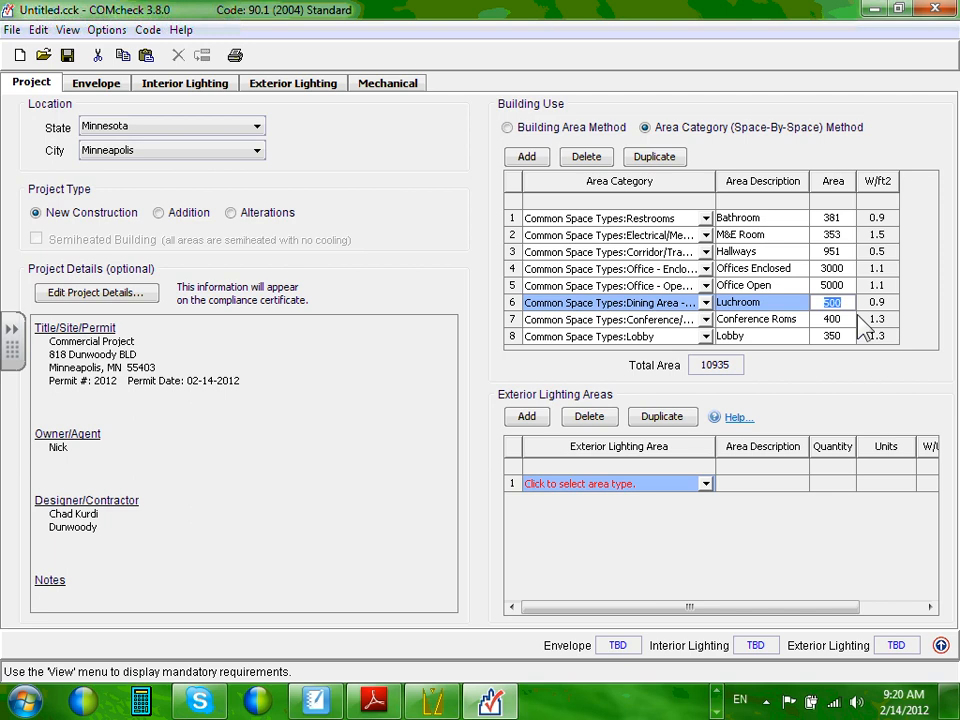
{"action": "left_click", "coordinate": [701, 364]}
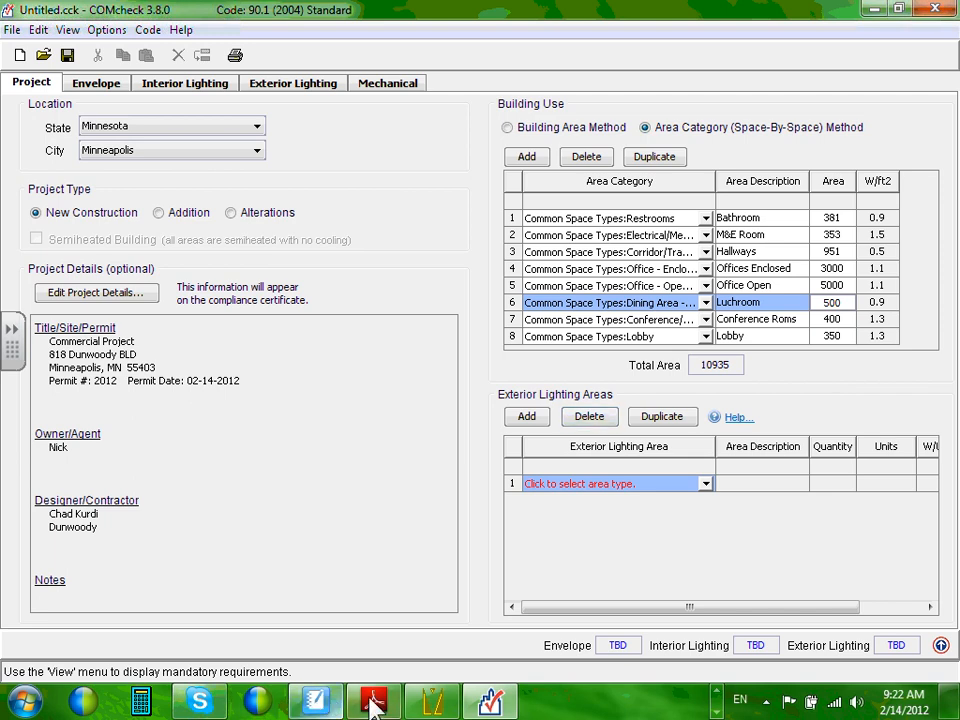
Bring up ECDM221-site(Revit).dwg in AutoCAD and frame the whole site with its parking lots.
{"action": "left_click", "coordinate": [715, 695]}
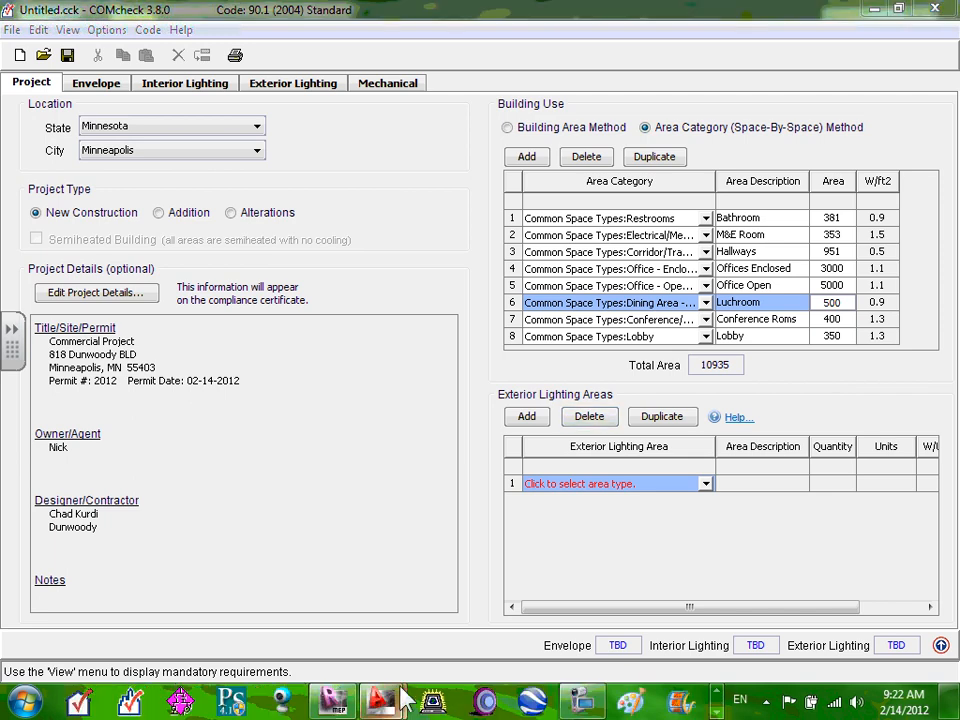
{"action": "mouse_move", "coordinate": [380, 700]}
{"action": "left_click", "coordinate": [321, 605]}
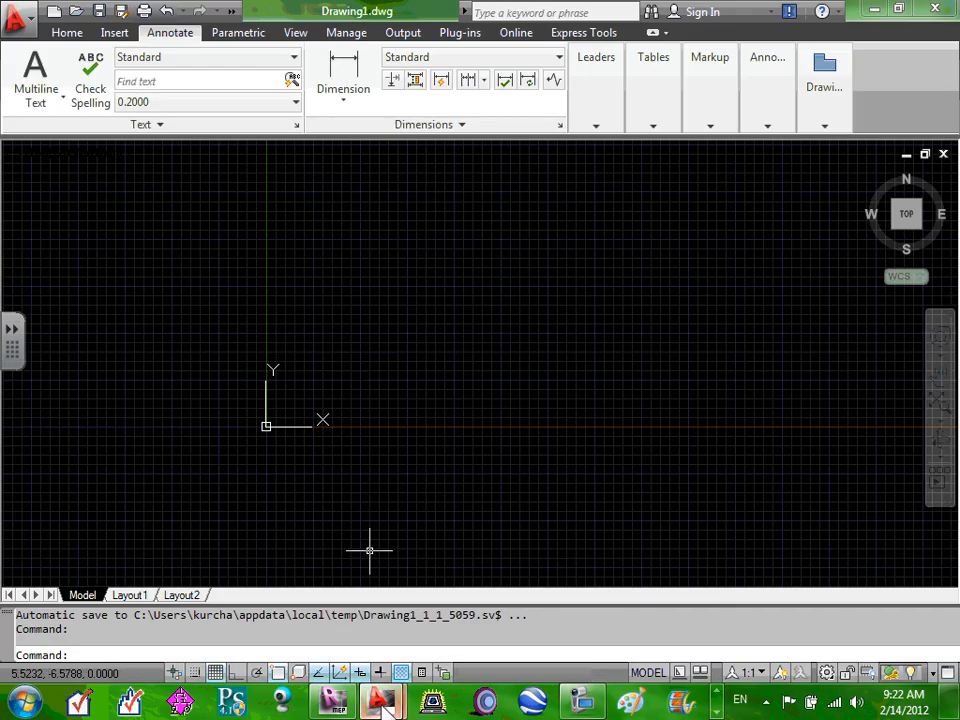
{"action": "mouse_move", "coordinate": [380, 700]}
{"action": "left_click", "coordinate": [454, 630]}
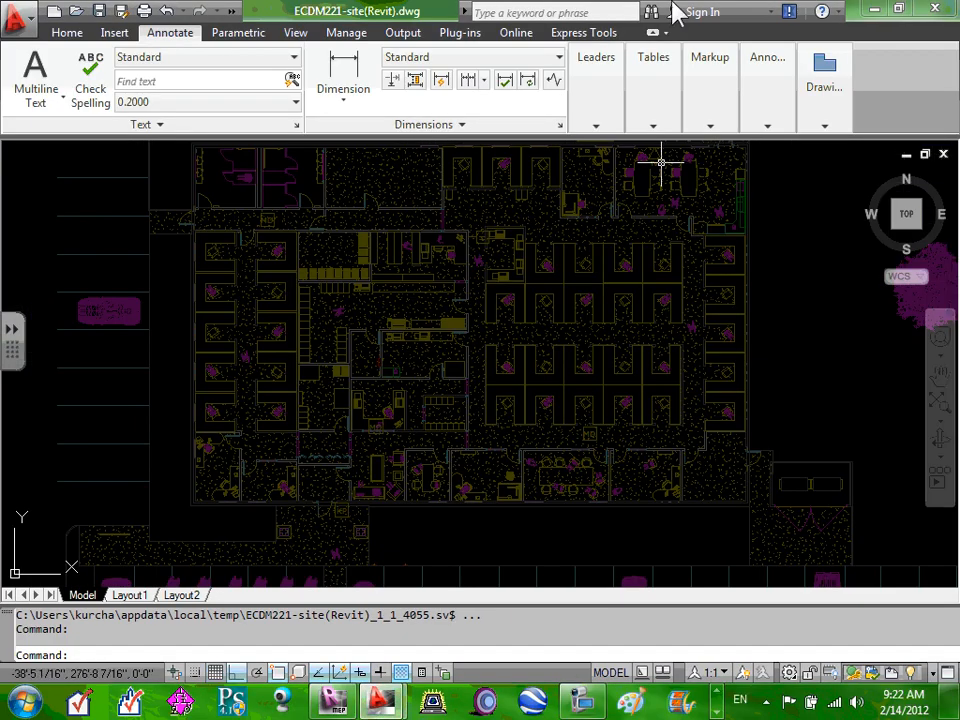
{"action": "left_click", "coordinate": [824, 80]}
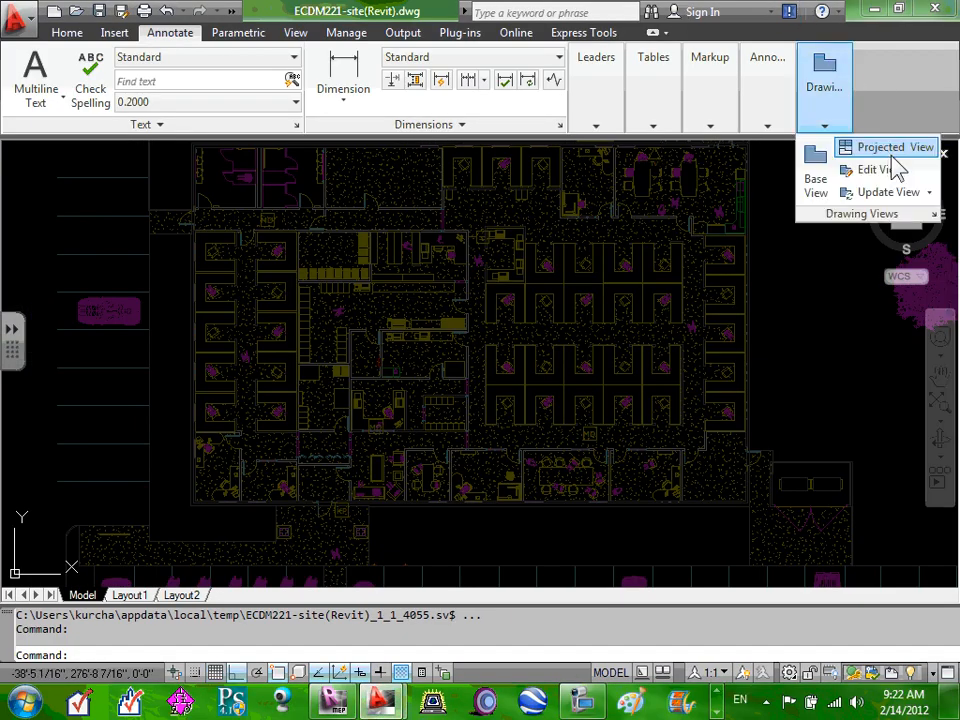
{"action": "left_click", "coordinate": [806, 255]}
{"action": "left_click", "coordinate": [806, 256]}
{"action": "scroll", "coordinate": [711, 268], "scroll_direction": "down", "scroll_amount": 3}
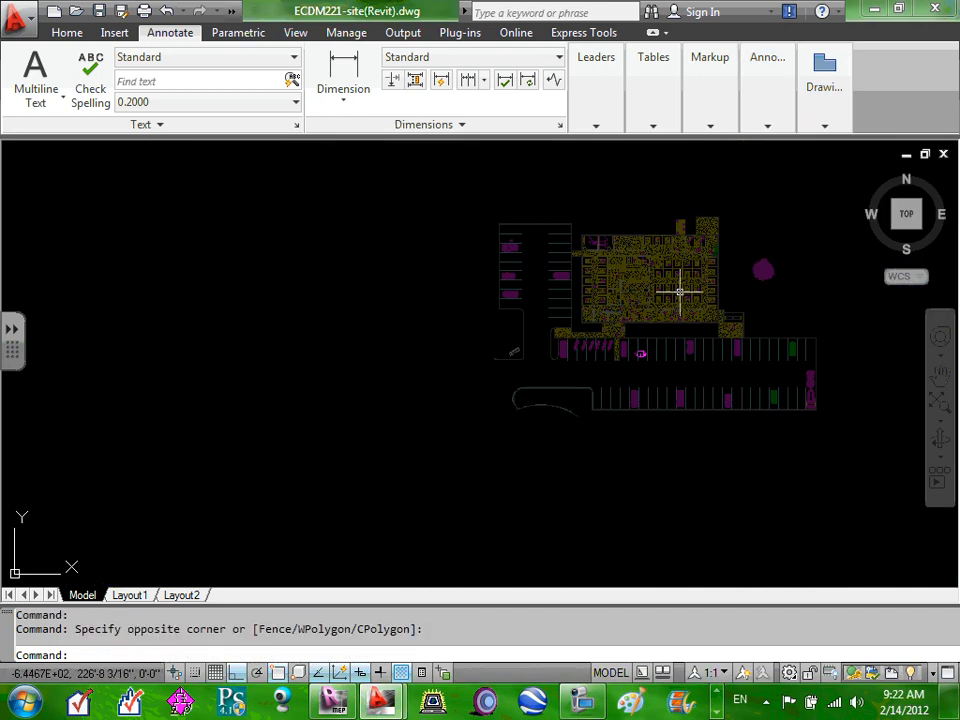
{"action": "mouse_move", "coordinate": [503, 237]}
{"action": "left_mouse_down"}
{"action": "mouse_move", "coordinate": [489, 297]}
{"action": "mouse_move", "coordinate": [339, 296]}
{"action": "left_mouse_up"}
{"action": "scroll", "coordinate": [337, 292], "scroll_direction": "up", "scroll_amount": 2}
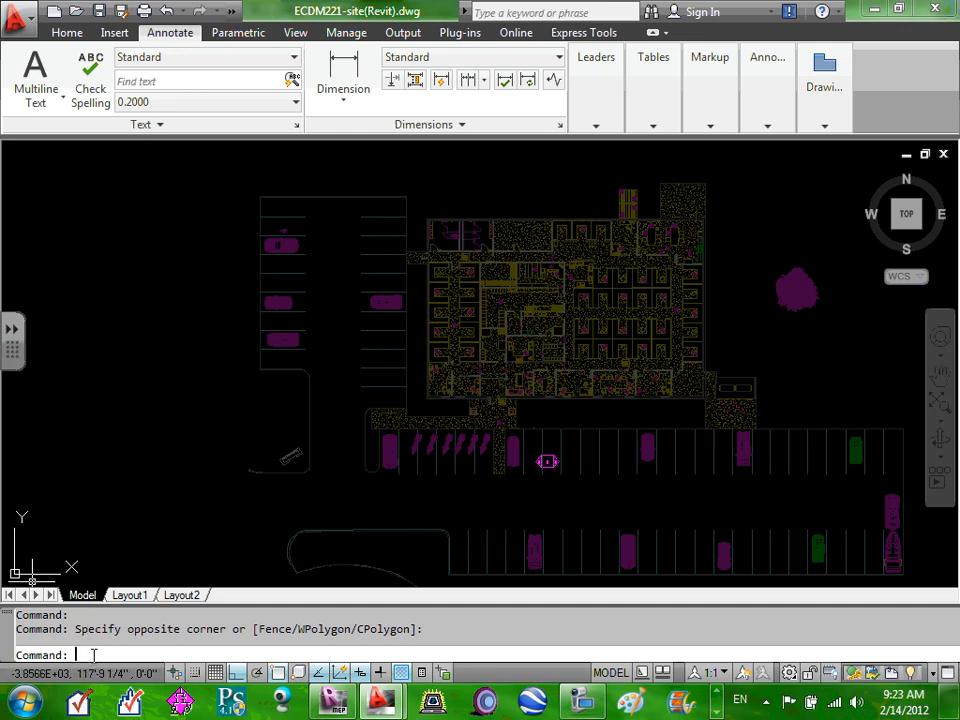
Trace the parking lot's corners with AREA, reading 18672.7 sq ft and a 796'-8" perimeter.
{"action": "key", "text": "Return"}
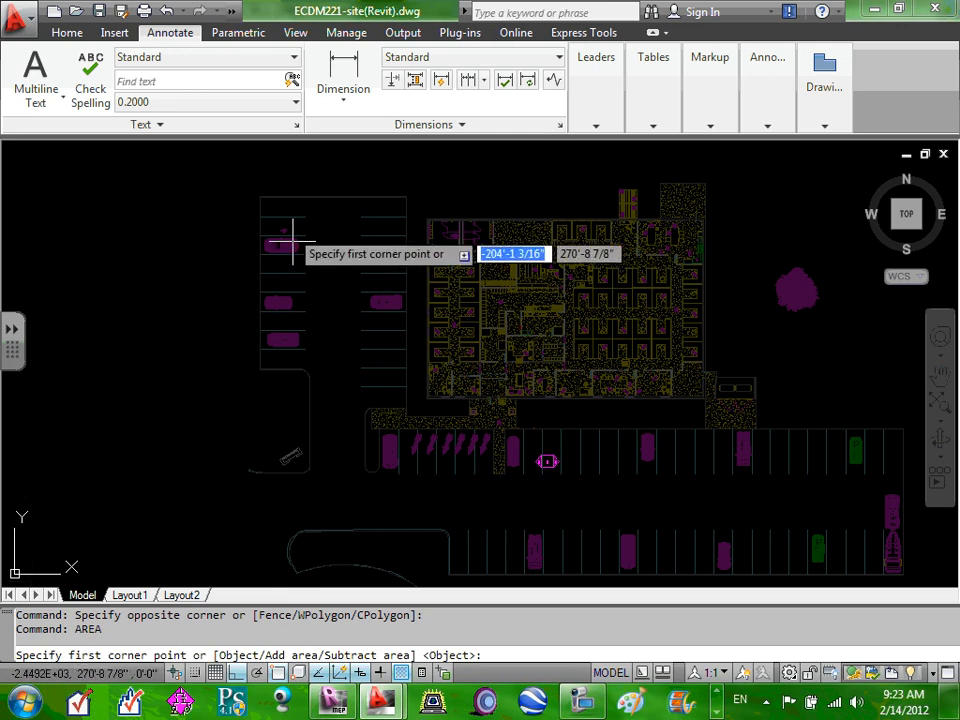
{"action": "left_click", "coordinate": [260, 196]}
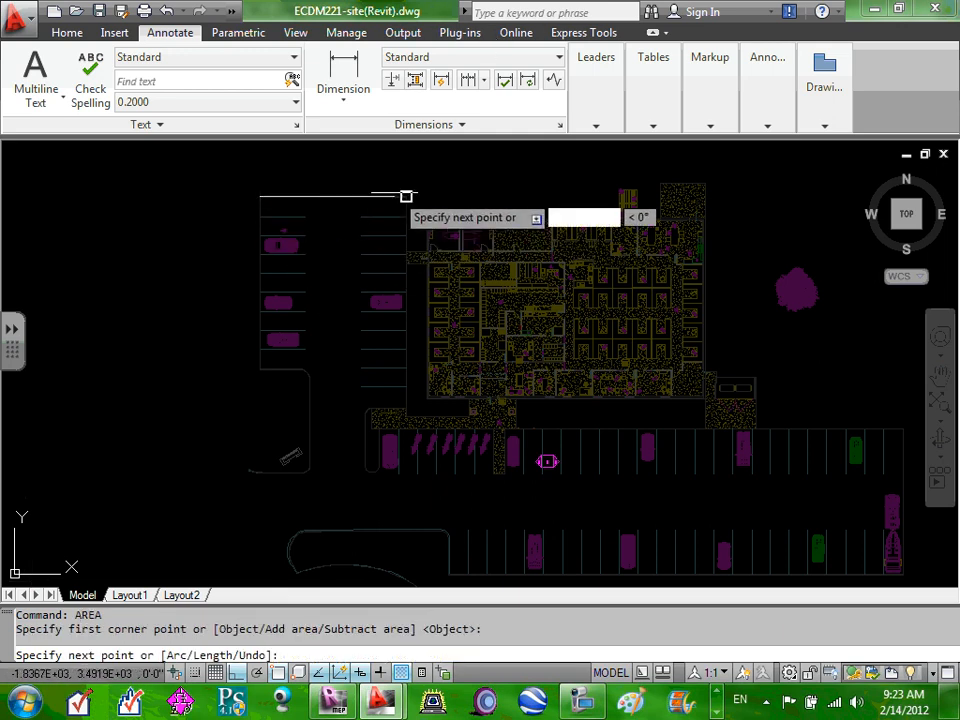
{"action": "left_click", "coordinate": [406, 196]}
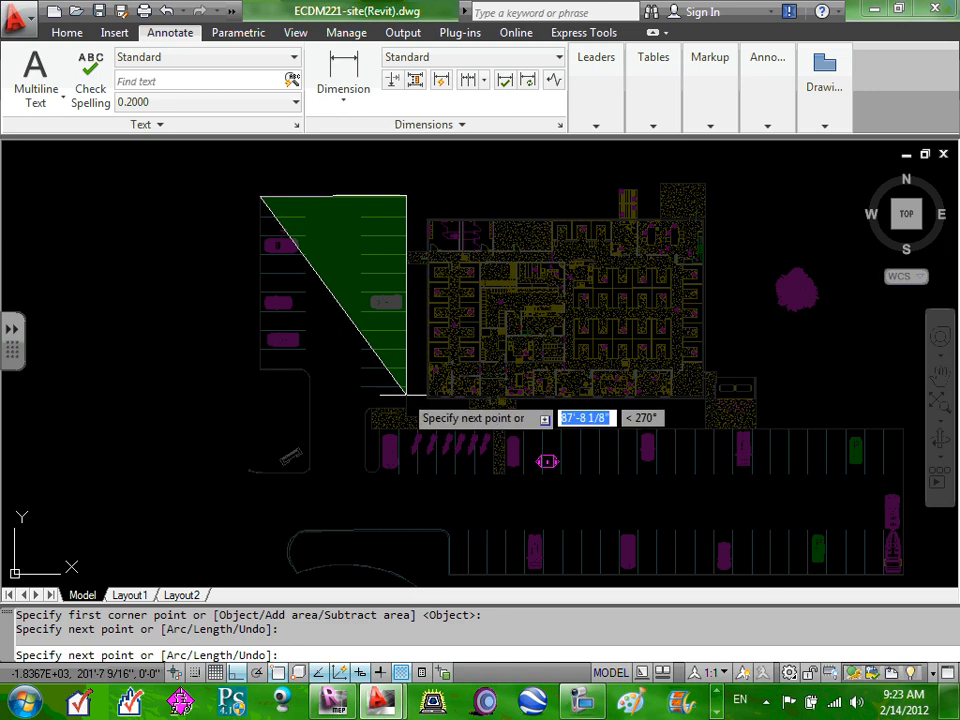
{"action": "left_click", "coordinate": [406, 431]}
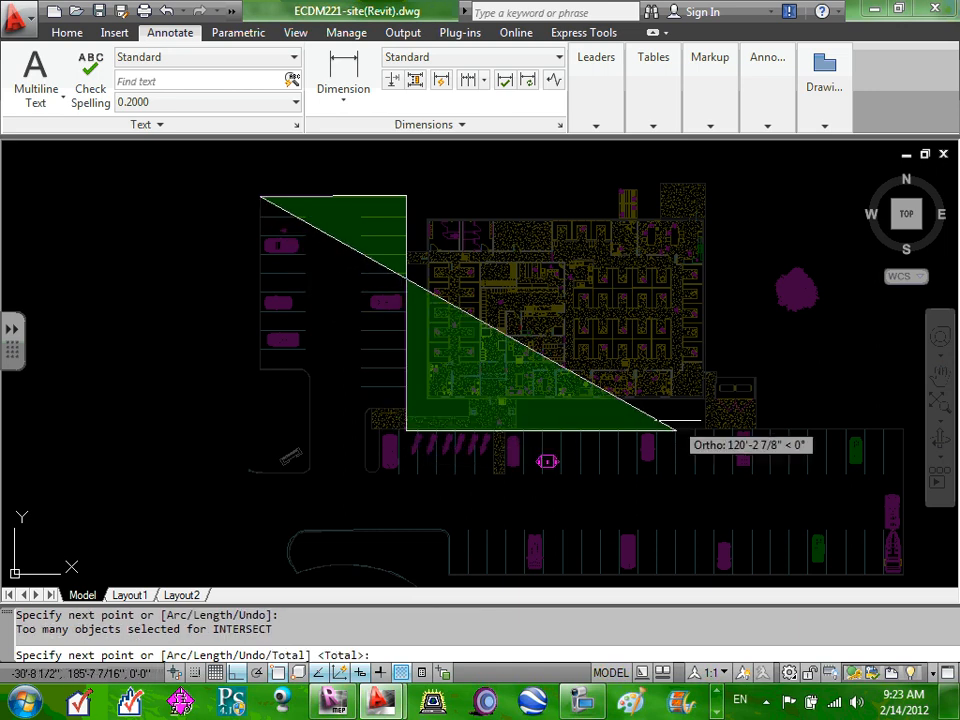
{"action": "left_click", "coordinate": [770, 429]}
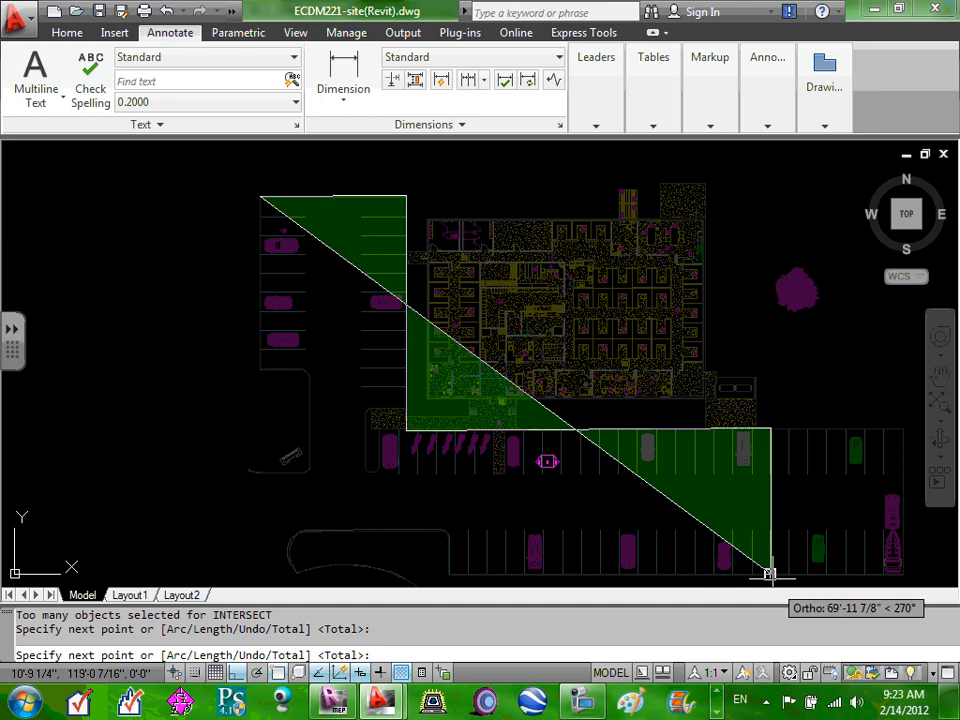
{"action": "left_click", "coordinate": [770, 575]}
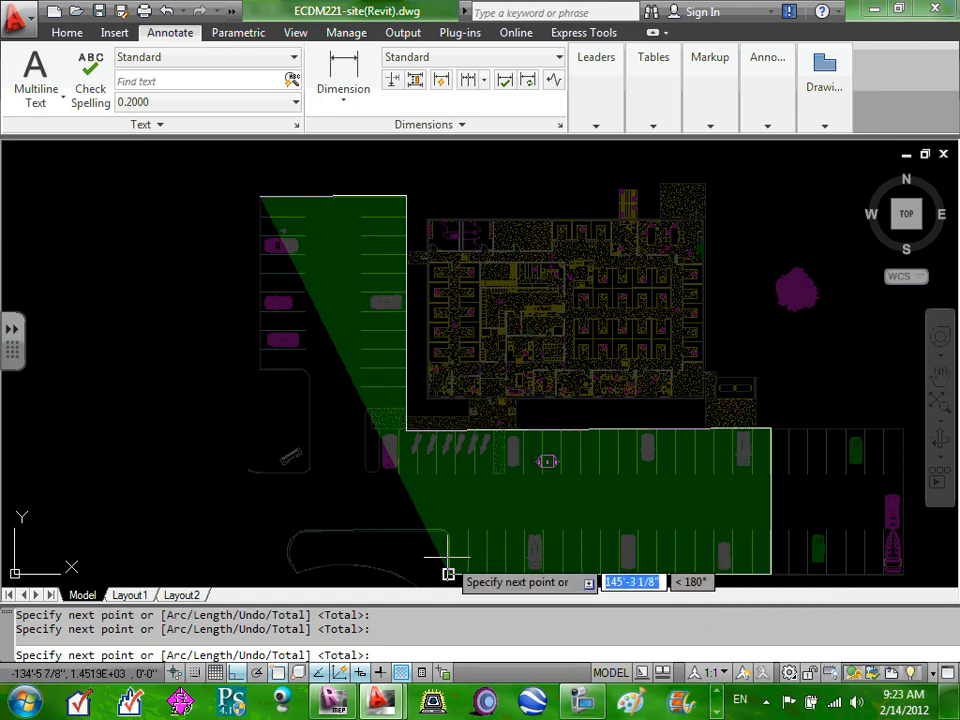
{"action": "left_click", "coordinate": [446, 574]}
{"action": "left_click", "coordinate": [442, 529]}
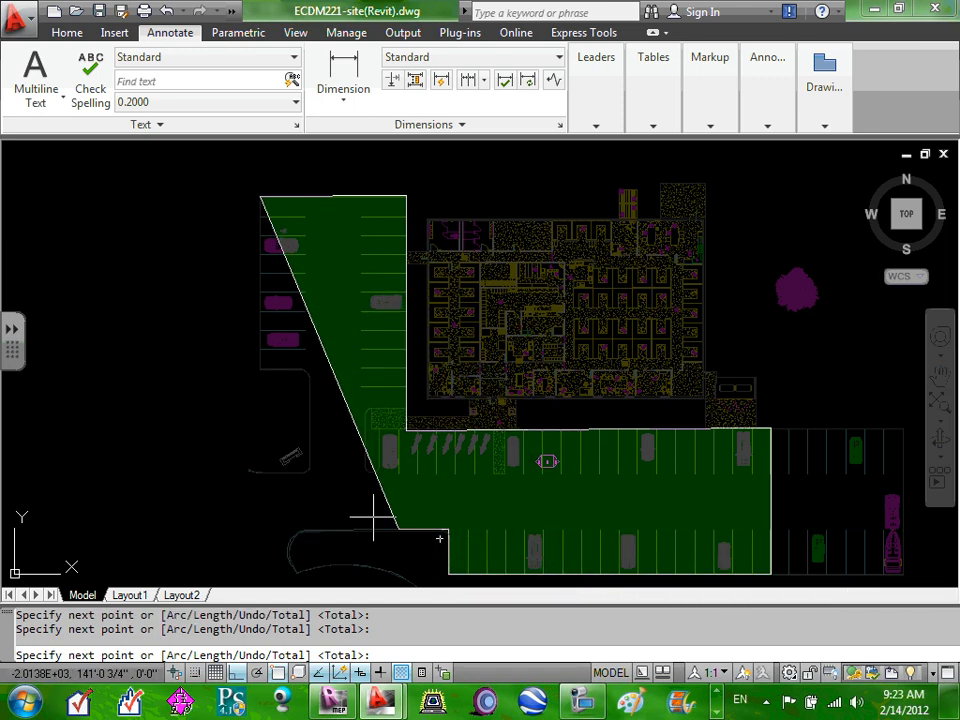
{"action": "left_click", "coordinate": [297, 522]}
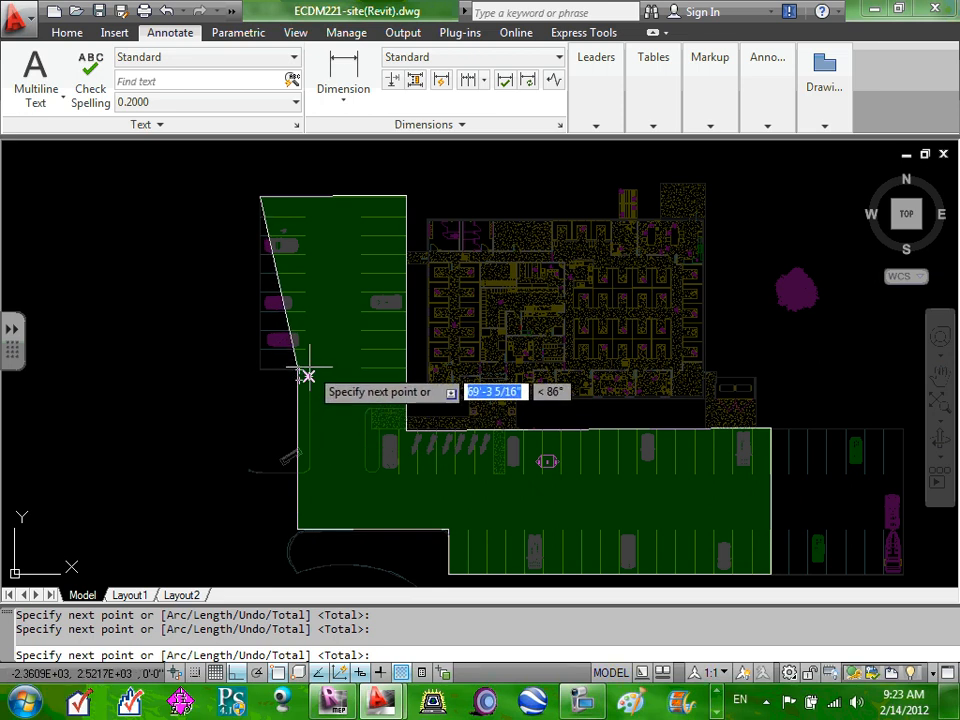
{"action": "left_click", "coordinate": [310, 369]}
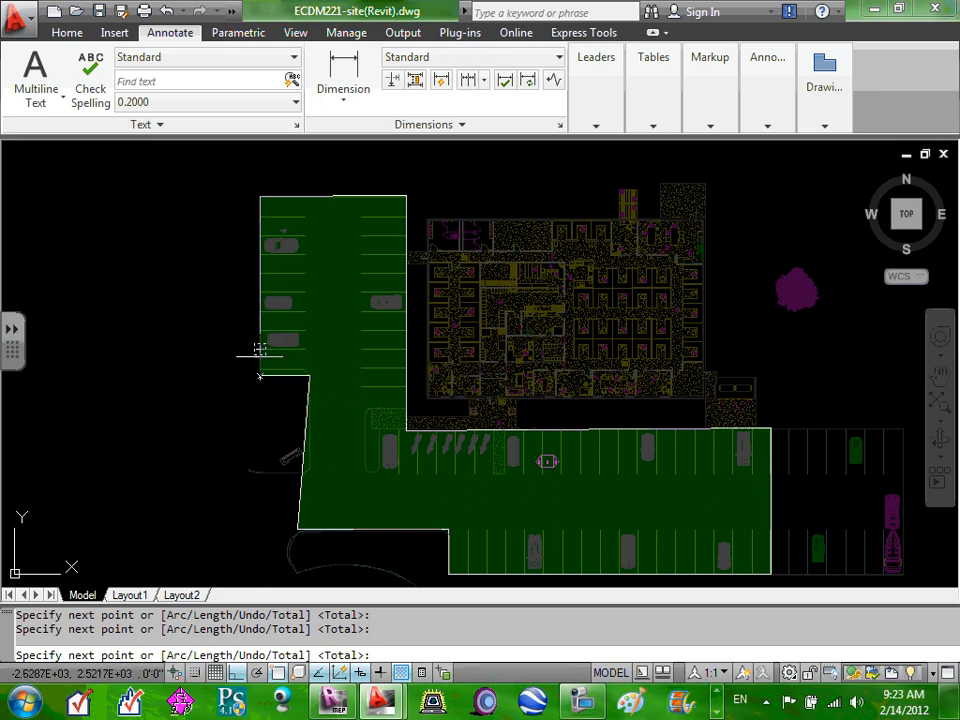
{"action": "left_click", "coordinate": [260, 349]}
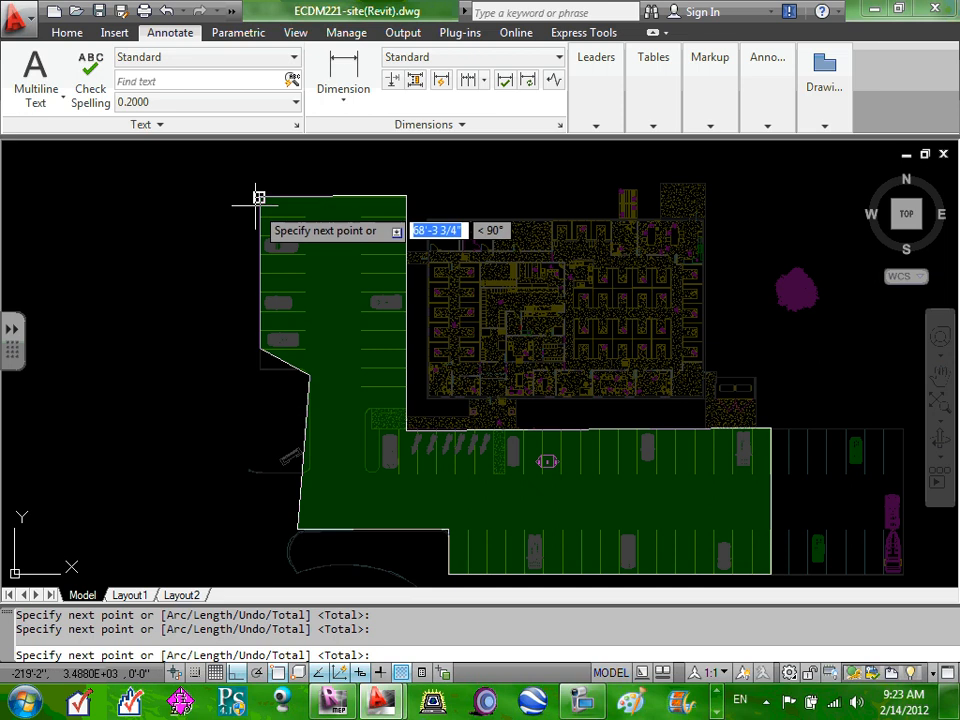
{"action": "left_click", "coordinate": [258, 197]}
{"action": "right_click", "coordinate": [258, 199]}
{"action": "left_click", "coordinate": [301, 220]}
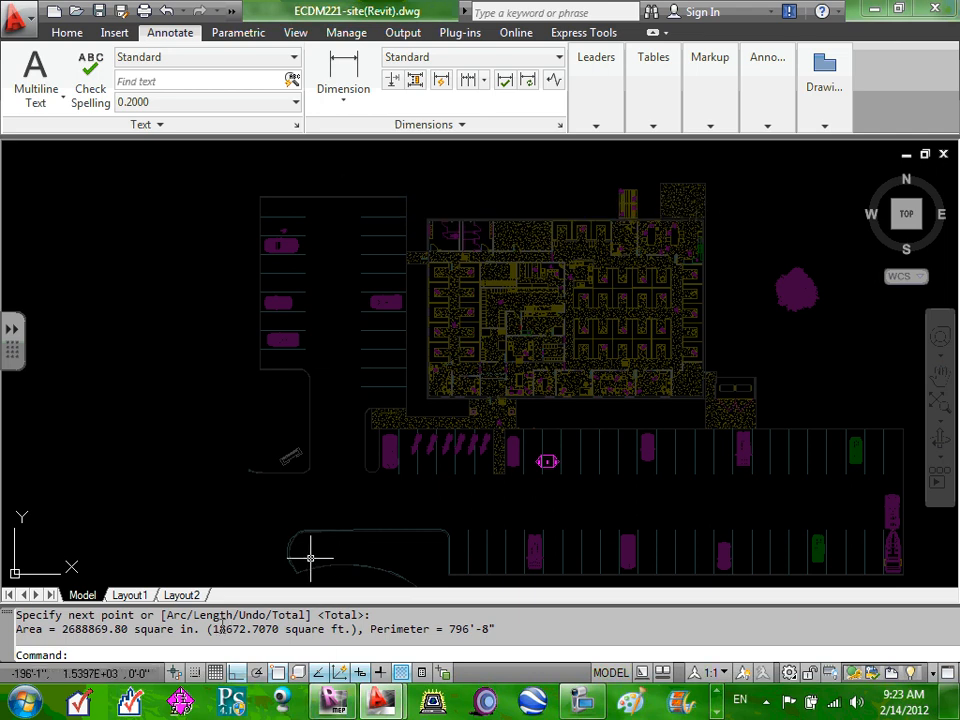
{"action": "left_click_drag", "start_coordinate": [214, 628], "coordinate": [246, 628]}
Back in COMcheck, set exterior row 1 to Parking area(s), 'Parking lot', quantity 19000 ft².
{"action": "left_click", "coordinate": [872, 10]}
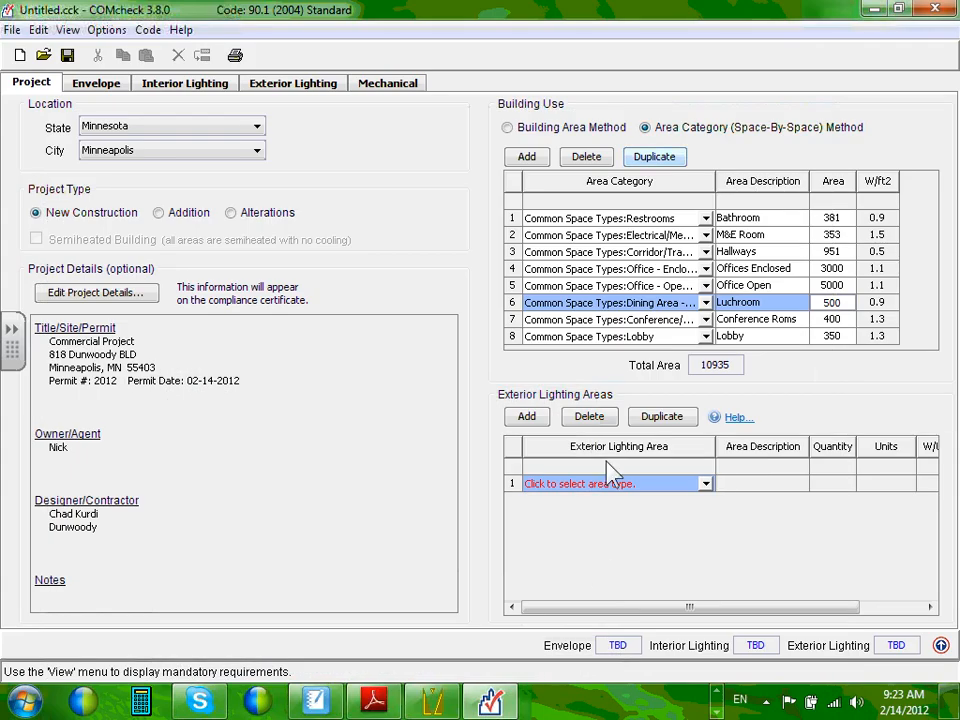
{"action": "left_click", "coordinate": [704, 485]}
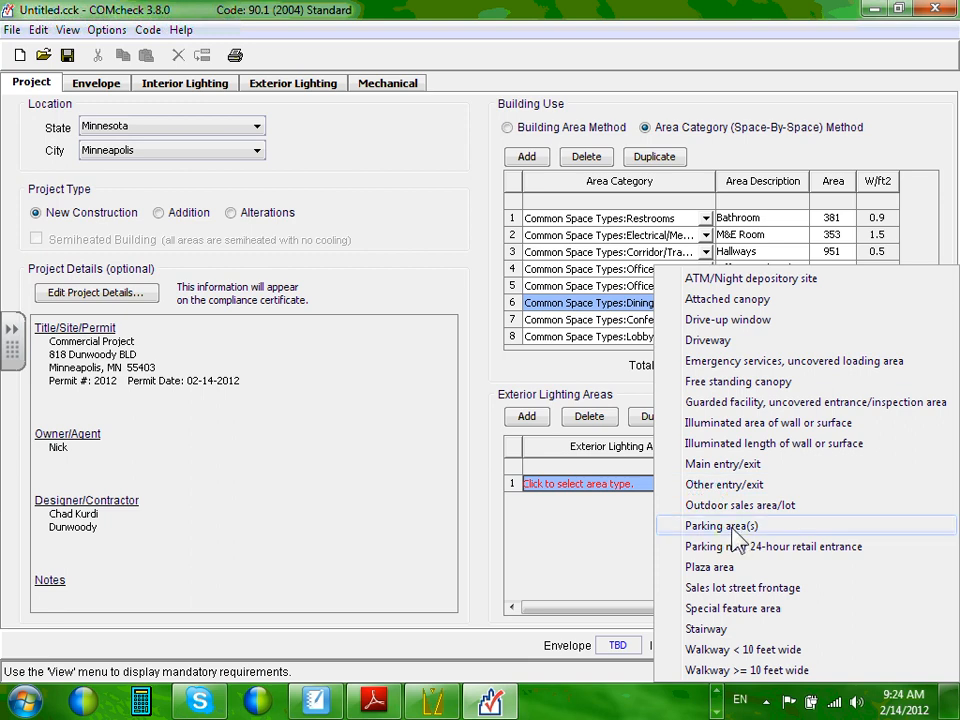
{"action": "left_click", "coordinate": [731, 531]}
{"action": "left_click", "coordinate": [765, 482]}
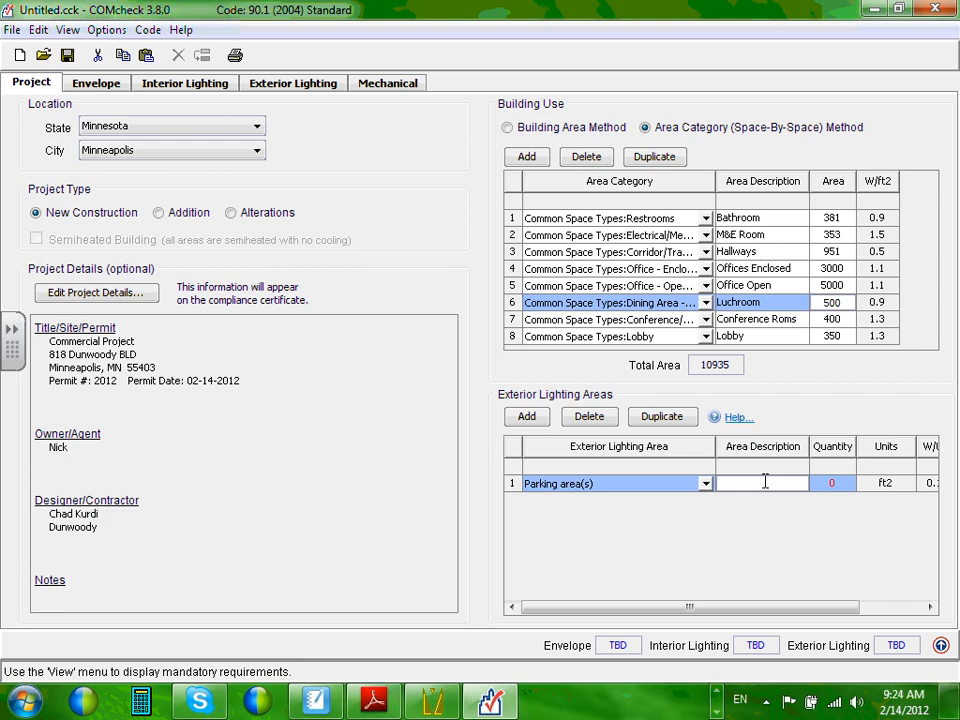
{"action": "type", "text": "Parking lot"}
{"action": "left_click", "coordinate": [836, 482]}
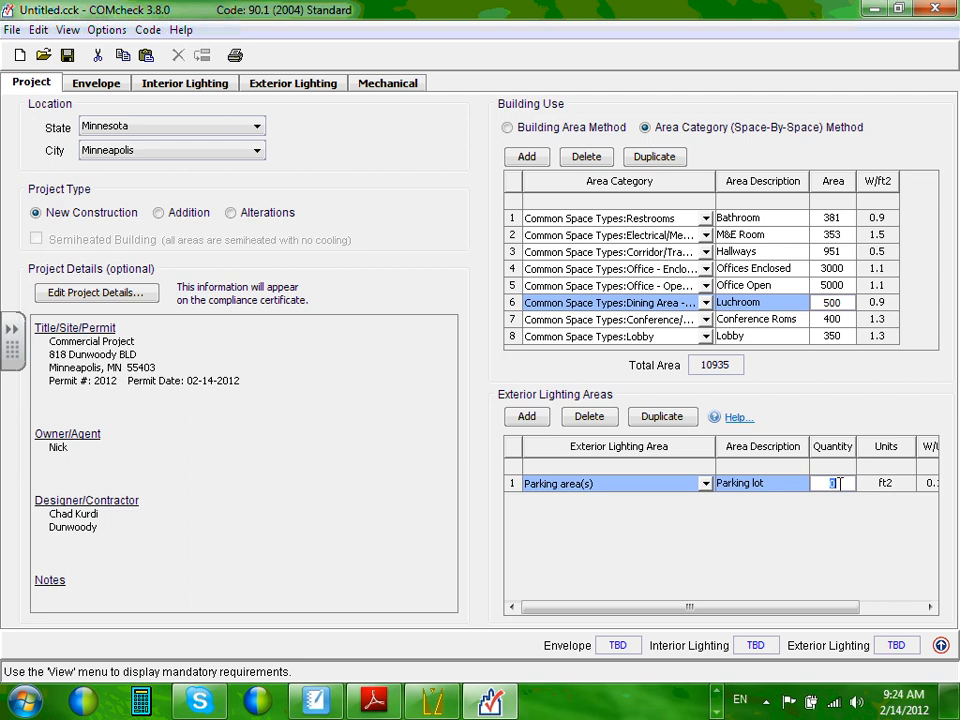
{"action": "type", "text": "19000"}
{"action": "key", "text": "Return"}
{"action": "left_click_drag", "start_coordinate": [836, 607], "coordinate": [909, 607]}
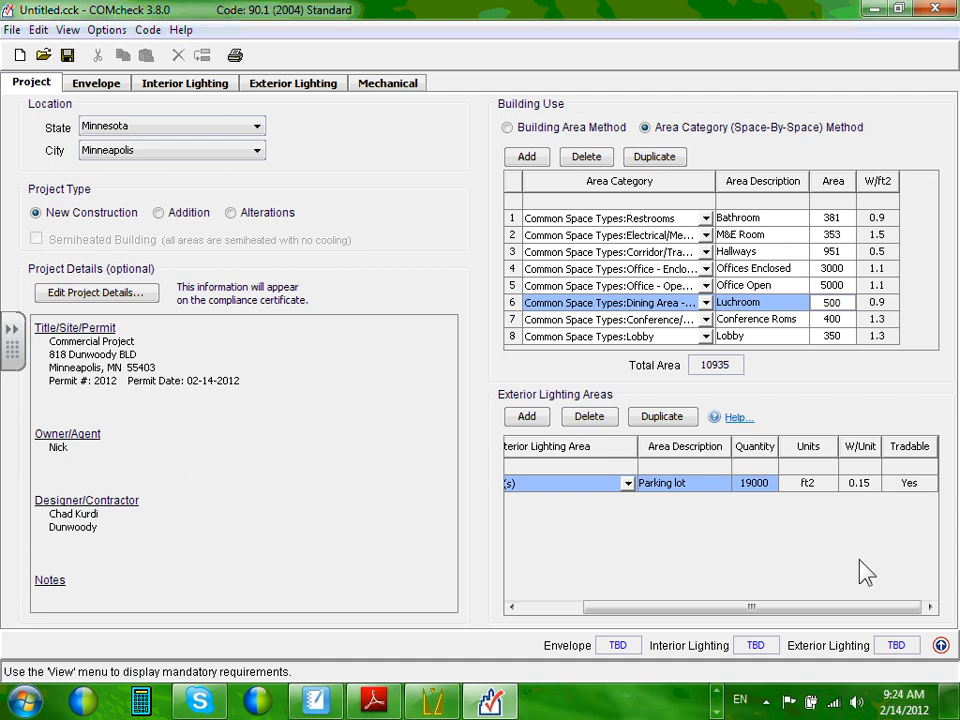
{"action": "left_click_drag", "start_coordinate": [874, 612], "coordinate": [786, 605]}
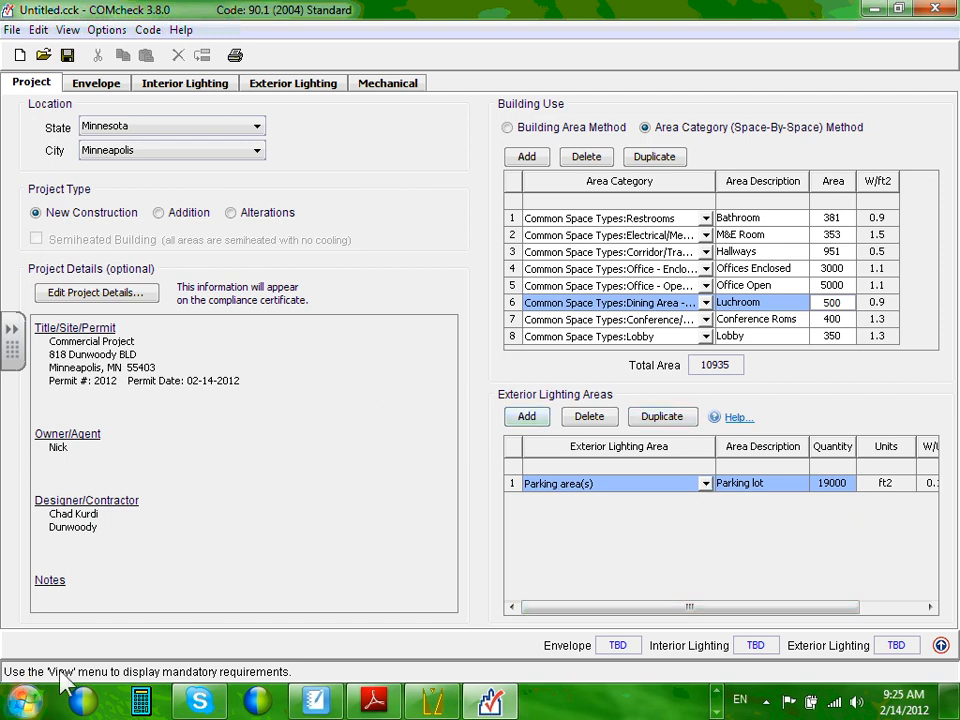
Add exterior row 2 as Illuminated length of wall or surface, described 'Building walls'.
{"action": "left_click", "coordinate": [531, 417]}
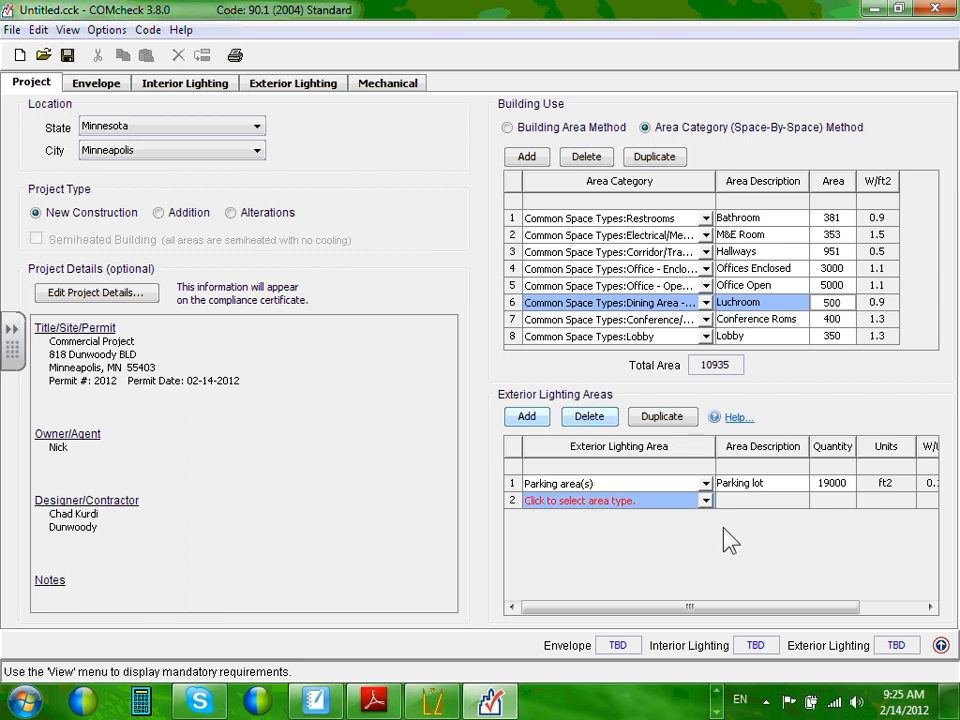
{"action": "left_click", "coordinate": [705, 500]}
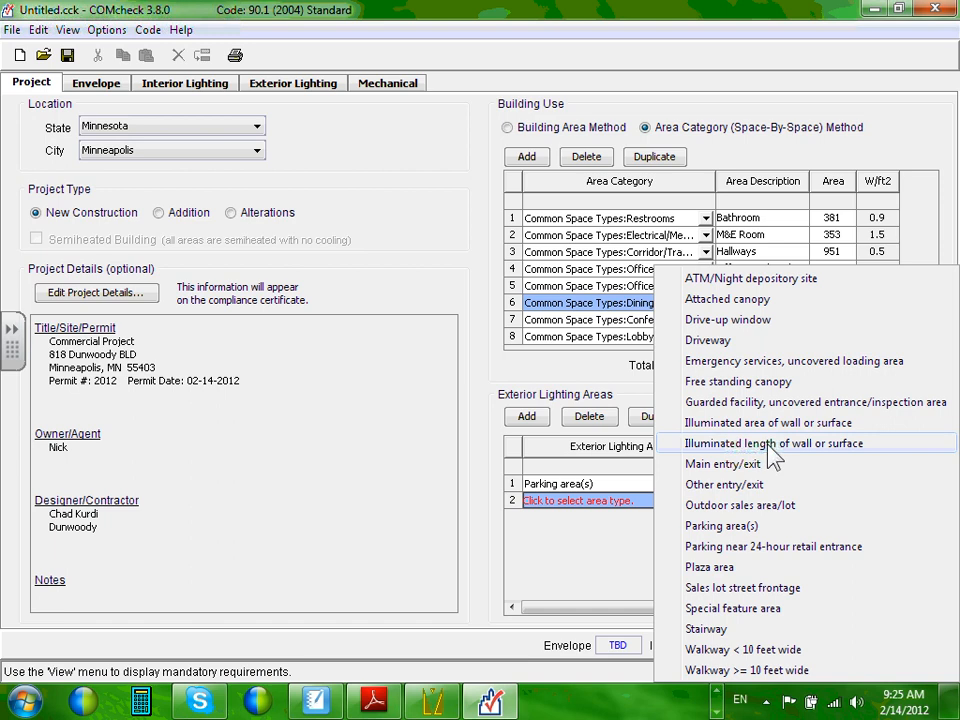
{"action": "left_click", "coordinate": [773, 448]}
{"action": "left_click", "coordinate": [746, 503]}
{"action": "left_click", "coordinate": [760, 498]}
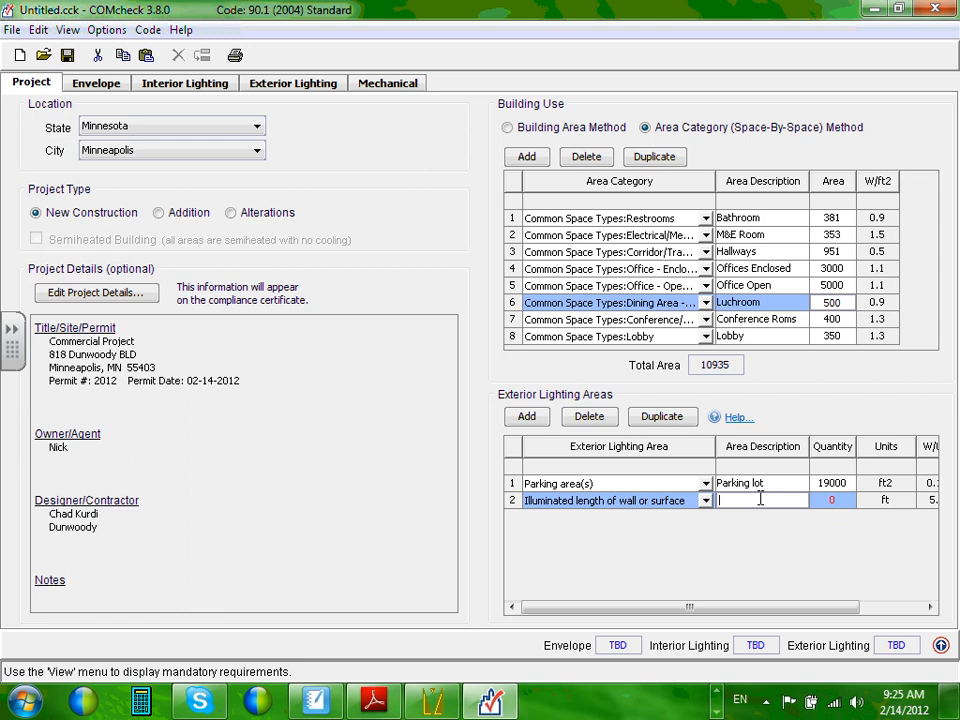
{"action": "type", "text": "Building e"}
{"action": "type", "text": "alls"}
{"action": "left_click", "coordinate": [815, 500]}
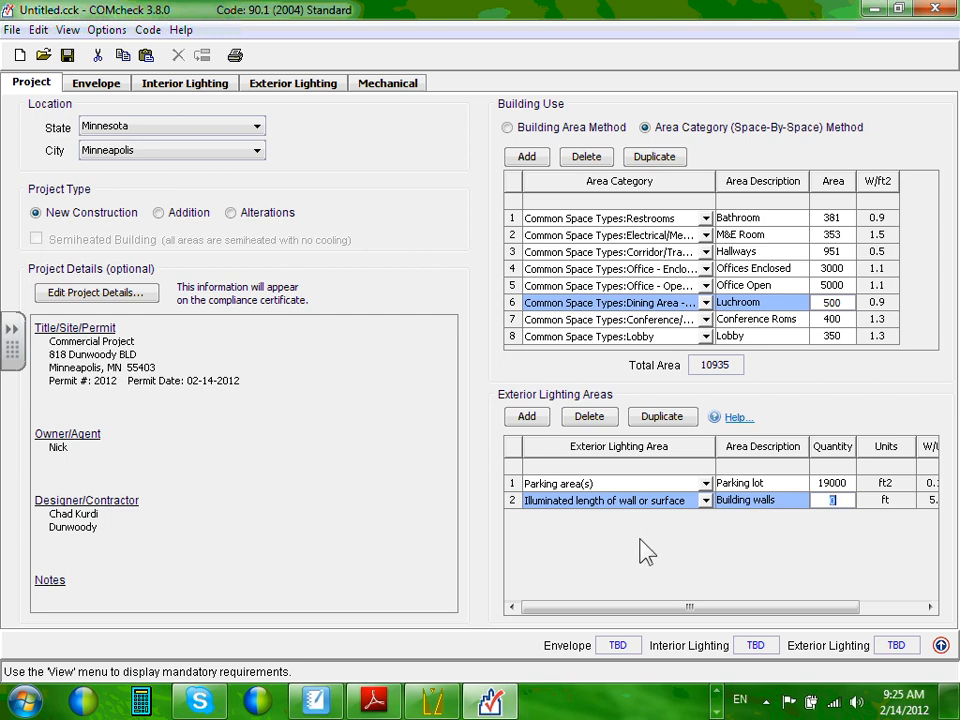
{"action": "left_click", "coordinate": [716, 711]}
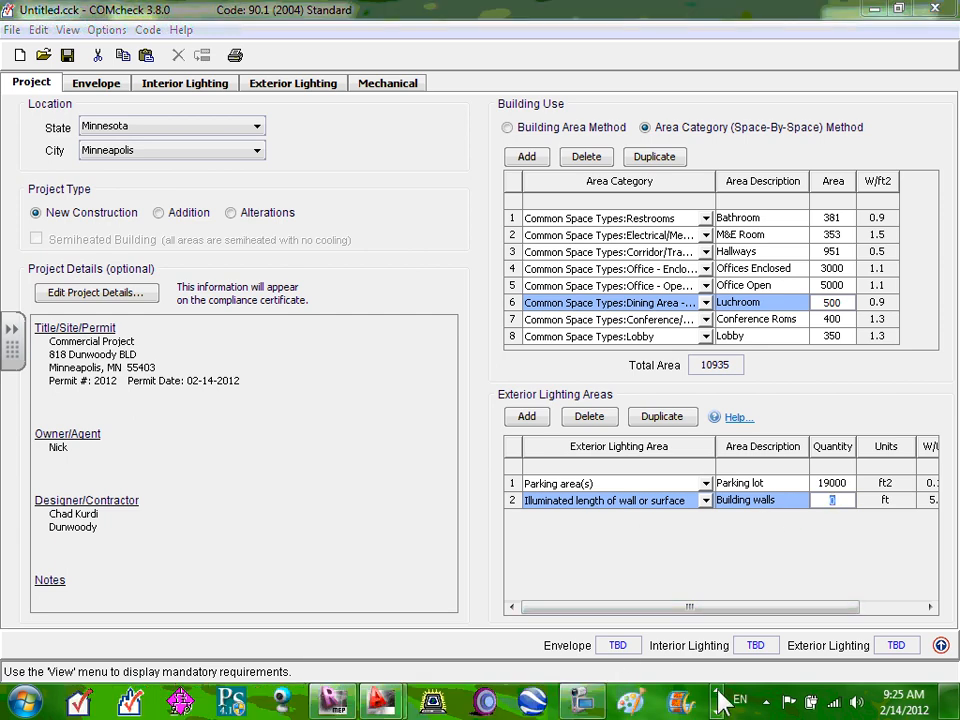
In AutoCAD, run AREA and pick the building's four corners, closing back at the top-left.
{"action": "mouse_move", "coordinate": [398, 706]}
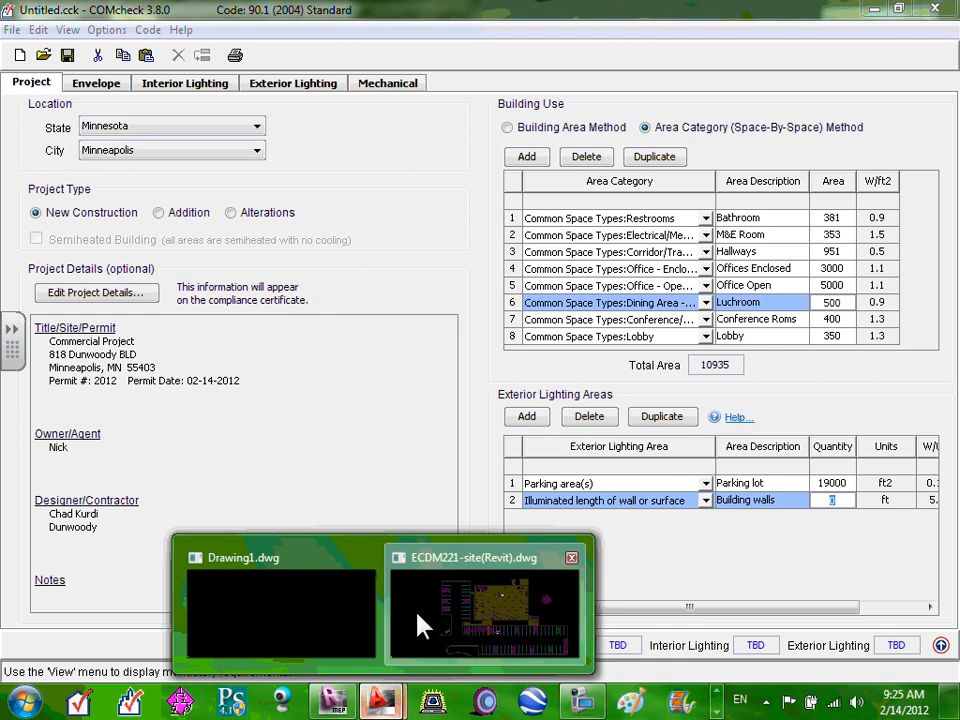
{"action": "left_click", "coordinate": [418, 686]}
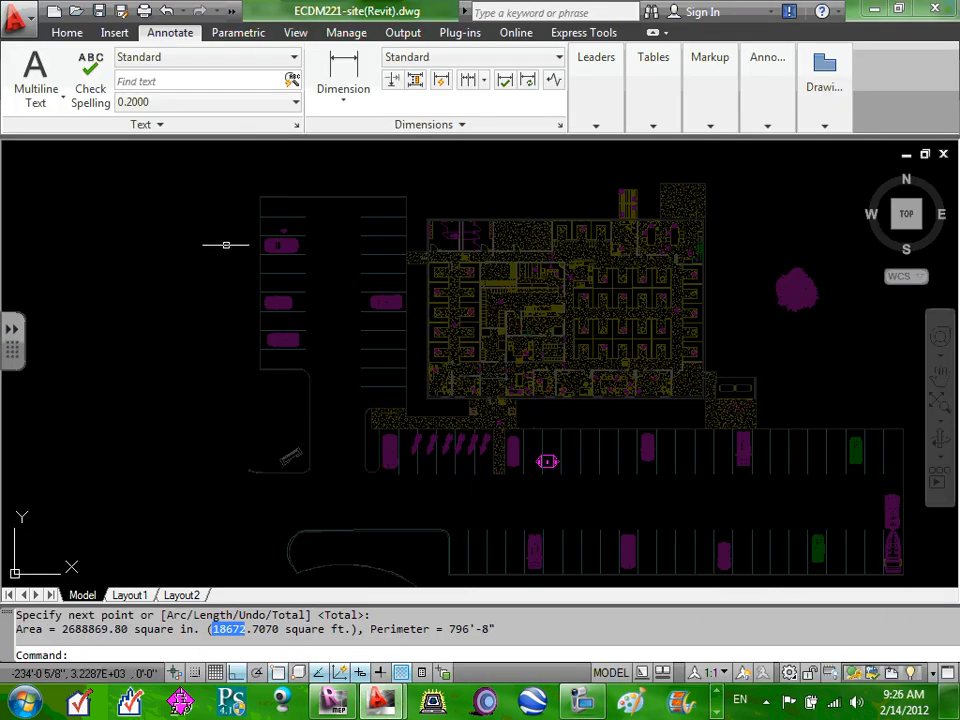
{"action": "key", "text": "Escape"}
{"action": "key", "text": "Escape"}
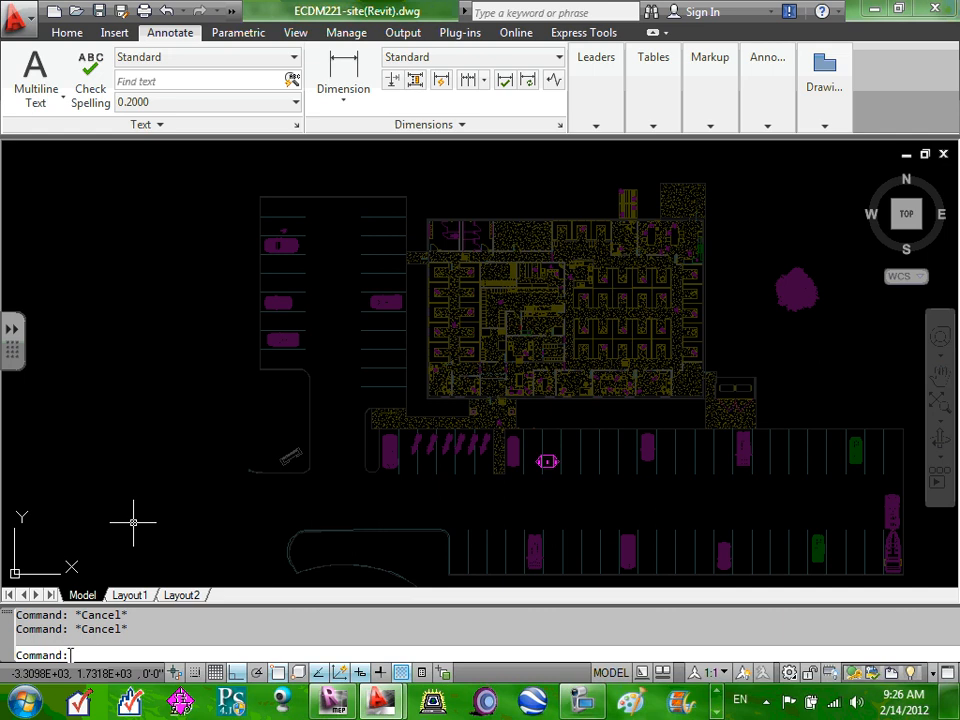
{"action": "type", "text": "area"}
{"action": "key", "text": "Return"}
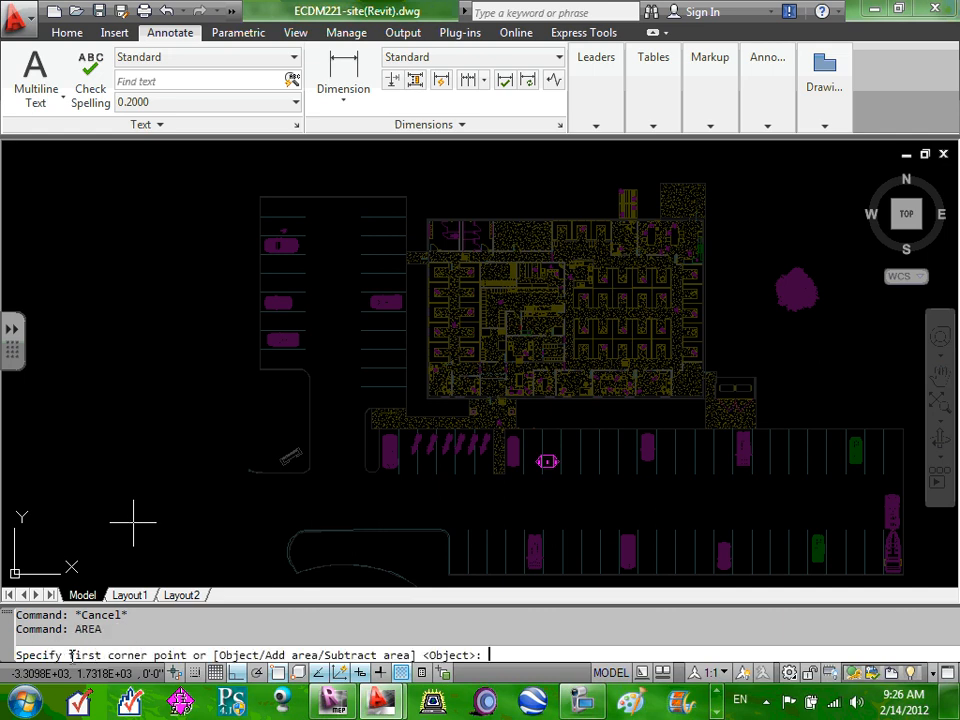
{"action": "scroll", "coordinate": [428, 222], "scroll_direction": "up", "scroll_amount": 3}
{"action": "left_click", "coordinate": [422, 223]}
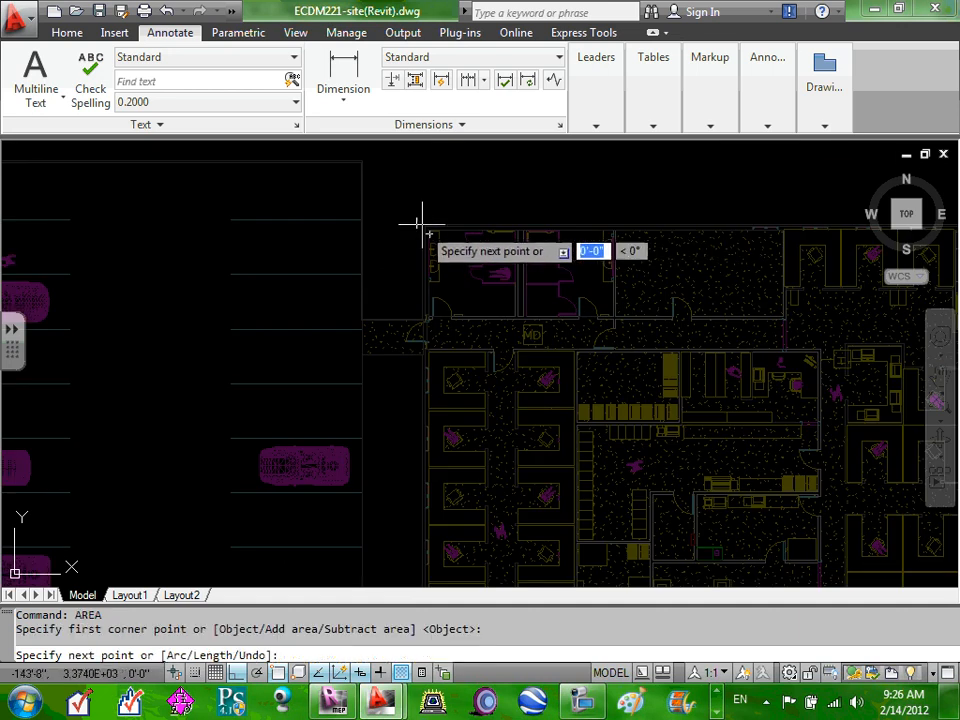
{"action": "scroll", "coordinate": [422, 223], "scroll_direction": "down", "scroll_amount": 3}
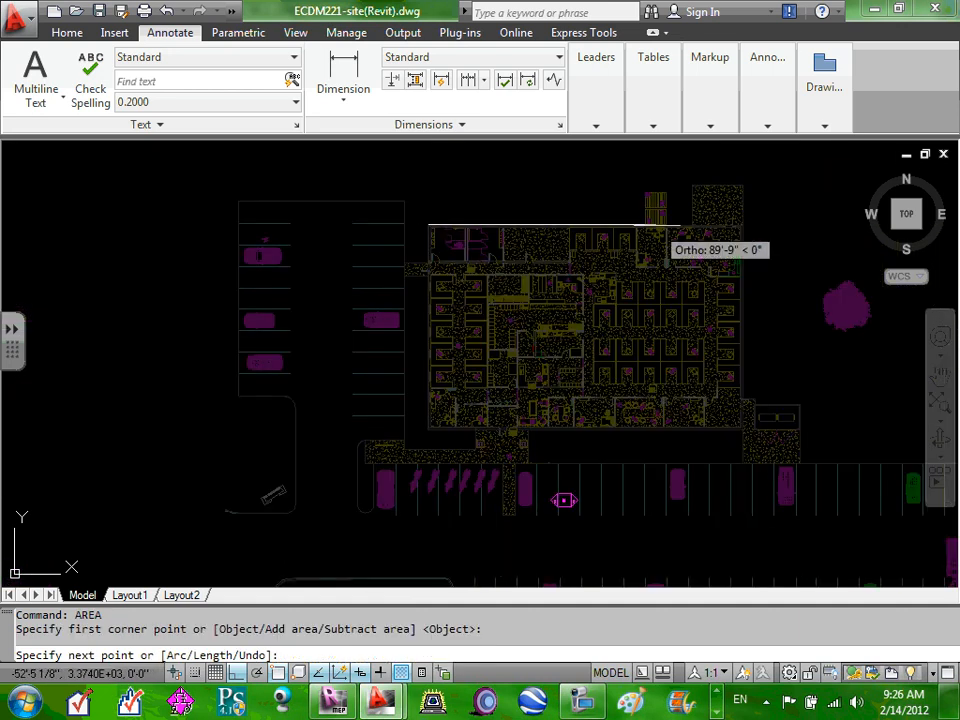
{"action": "left_click", "coordinate": [739, 226]}
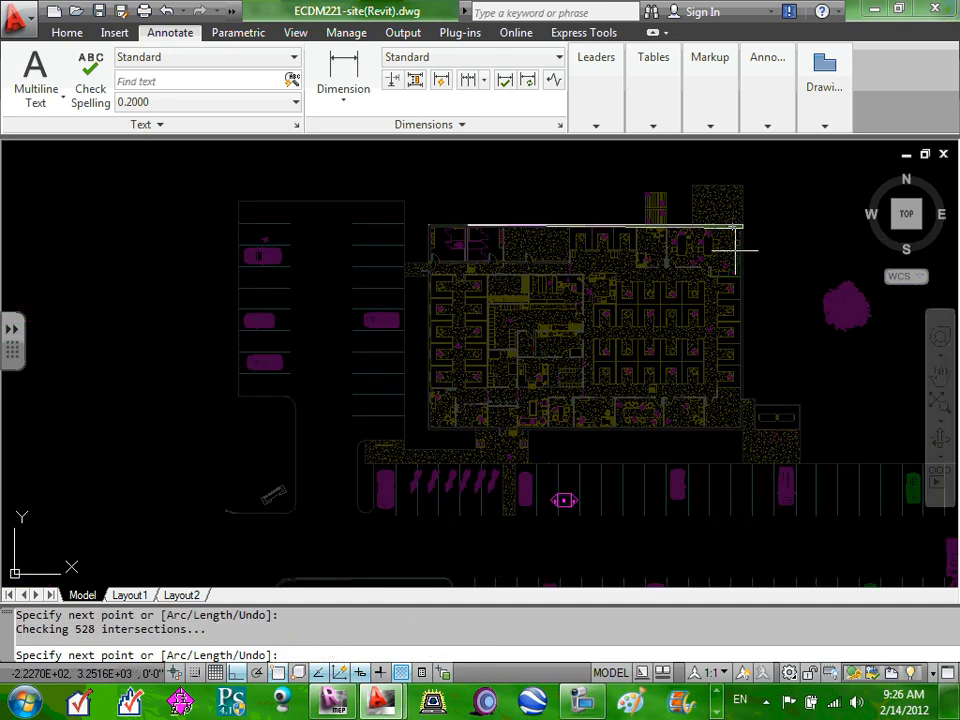
{"action": "left_click", "coordinate": [741, 426]}
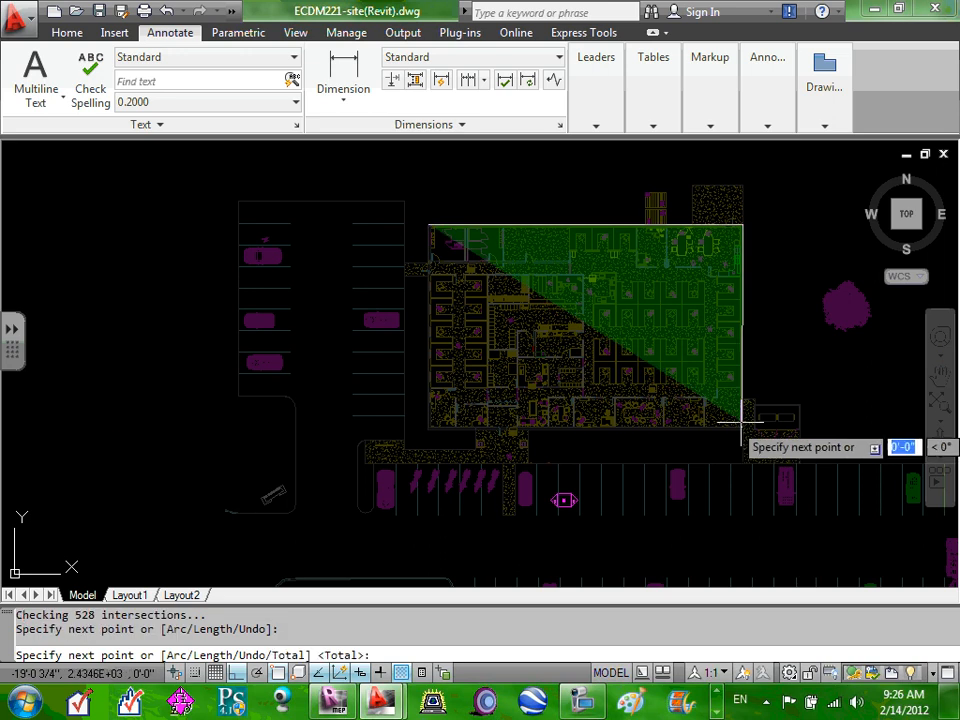
{"action": "left_click", "coordinate": [430, 427]}
{"action": "scroll", "coordinate": [430, 231], "scroll_direction": "up", "scroll_amount": 5}
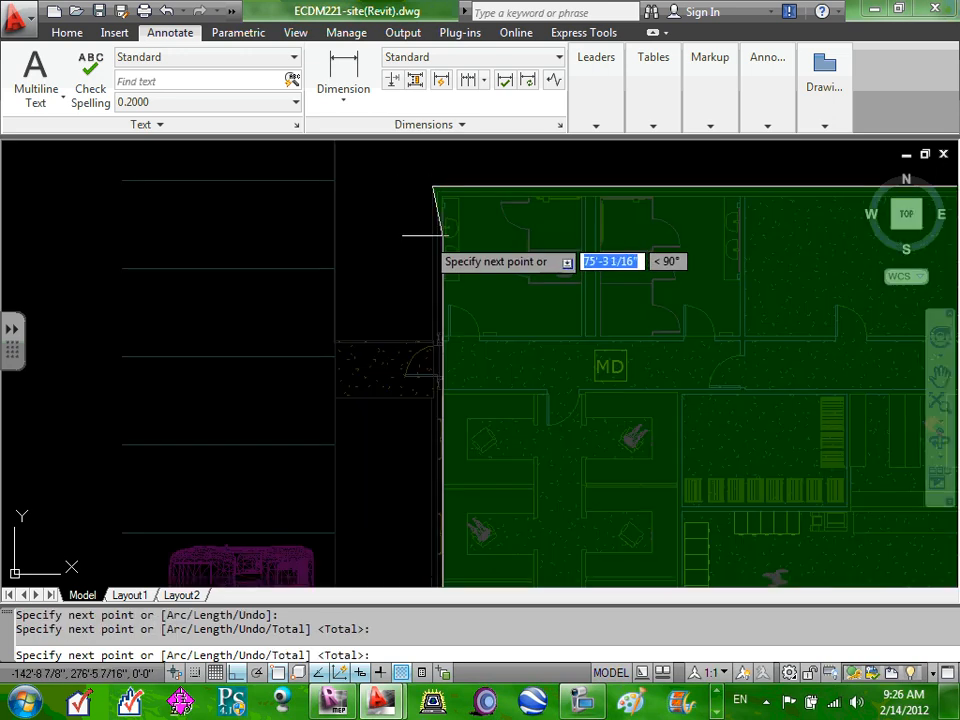
{"action": "left_click", "coordinate": [441, 197]}
Finish the measurement and read the 9935.75 sq ft area and 409'-5 1/2" perimeter.
{"action": "right_click", "coordinate": [441, 197]}
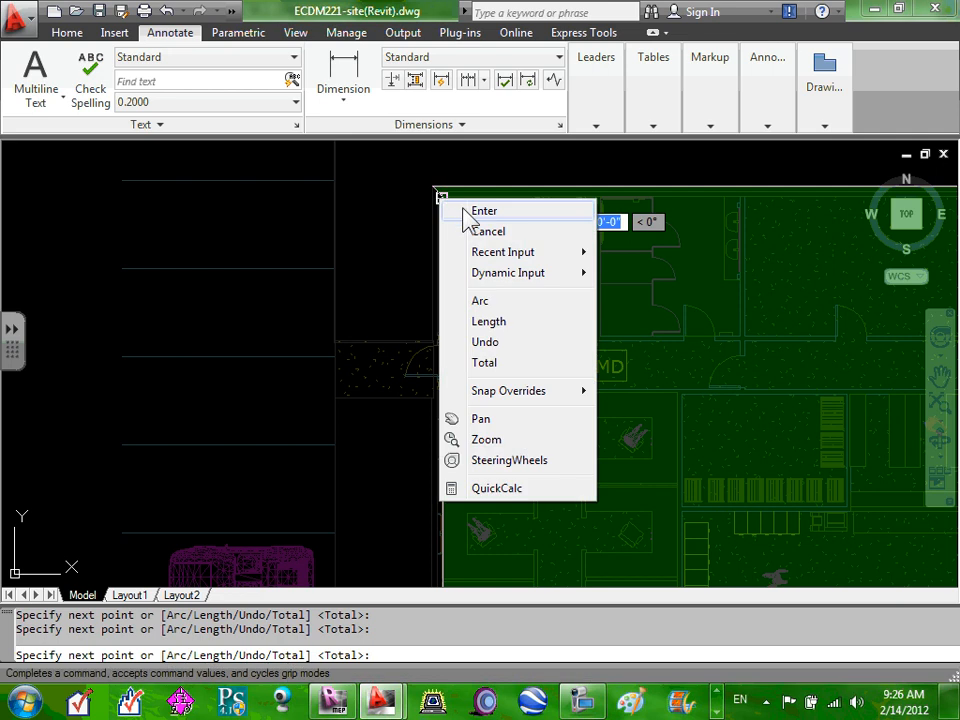
{"action": "left_click", "coordinate": [468, 210]}
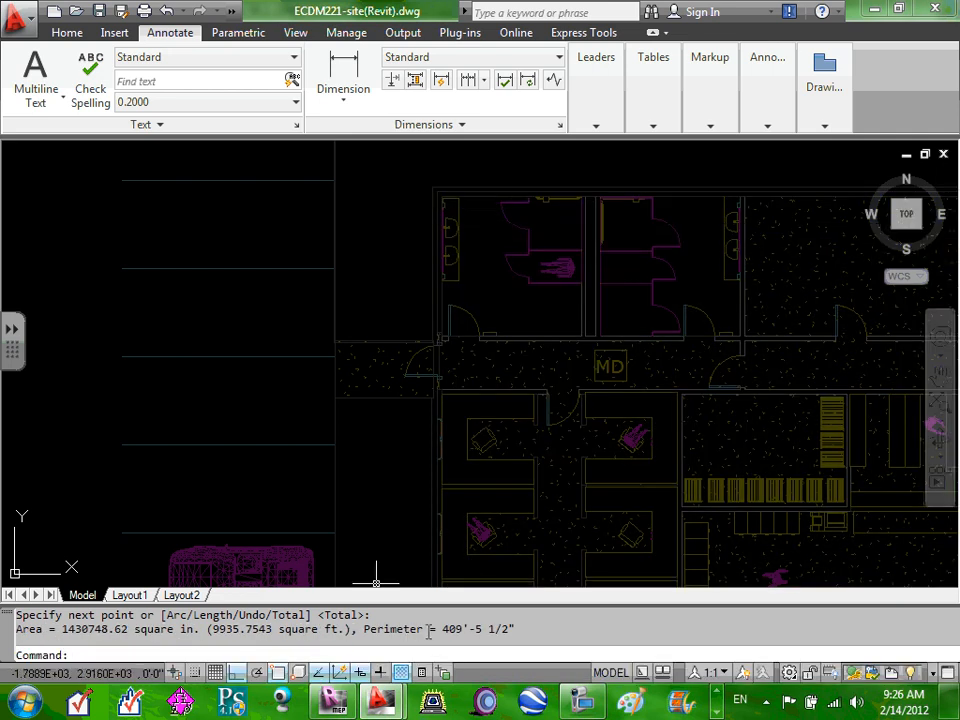
{"action": "left_click_drag", "start_coordinate": [441, 629], "coordinate": [476, 629]}
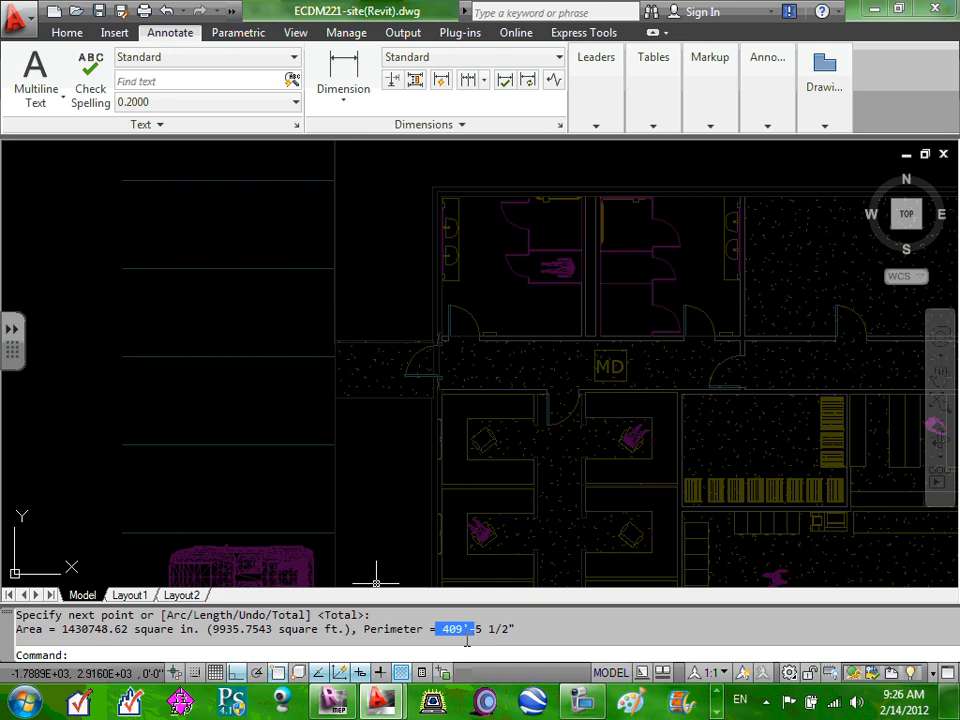
{"action": "left_click", "coordinate": [446, 629]}
{"action": "left_click", "coordinate": [570, 628]}
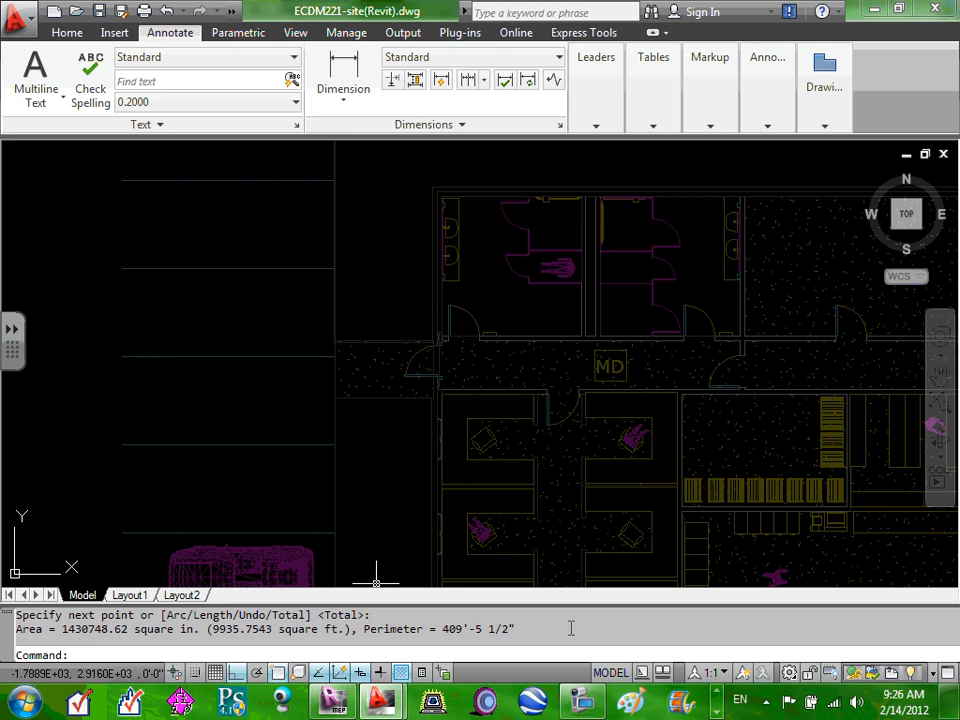
Enter 410 ft as the building wall quantity in COMcheck, then go to the Interior Lighting table.
{"action": "left_click", "coordinate": [874, 10]}
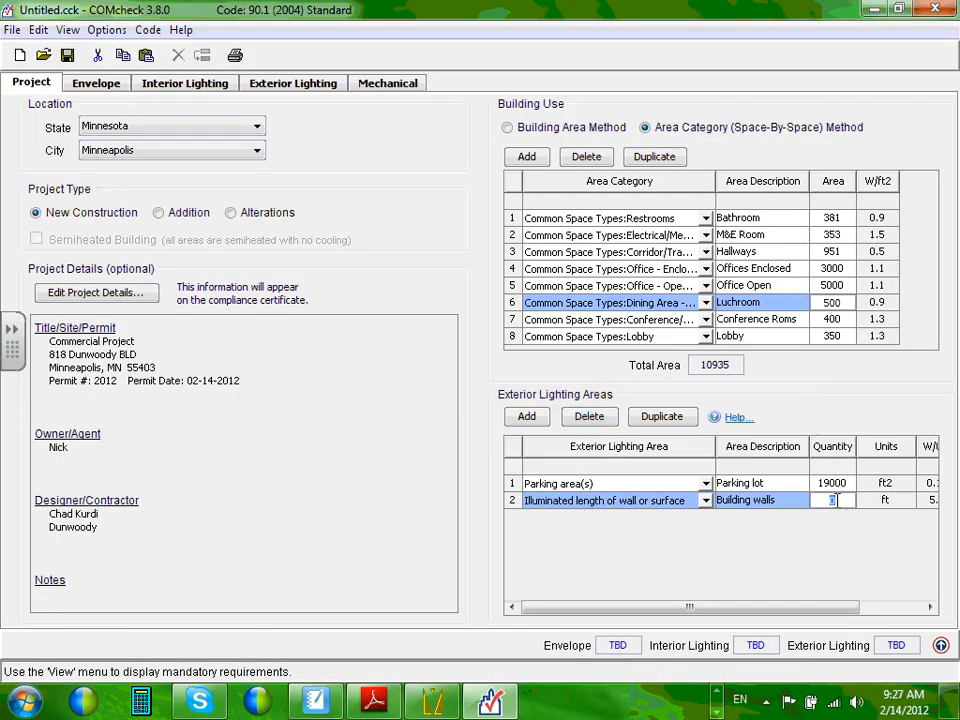
{"action": "type", "text": "410"}
{"action": "left_click", "coordinate": [897, 507]}
{"action": "left_click_drag", "start_coordinate": [803, 605], "coordinate": [900, 612]}
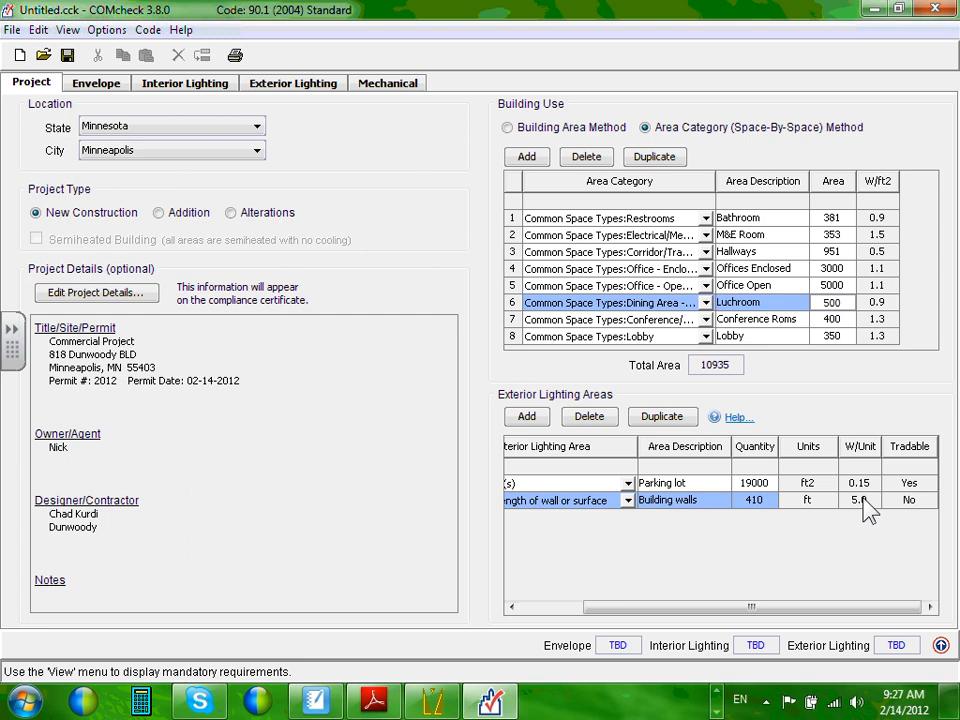
{"action": "left_click", "coordinate": [187, 86]}
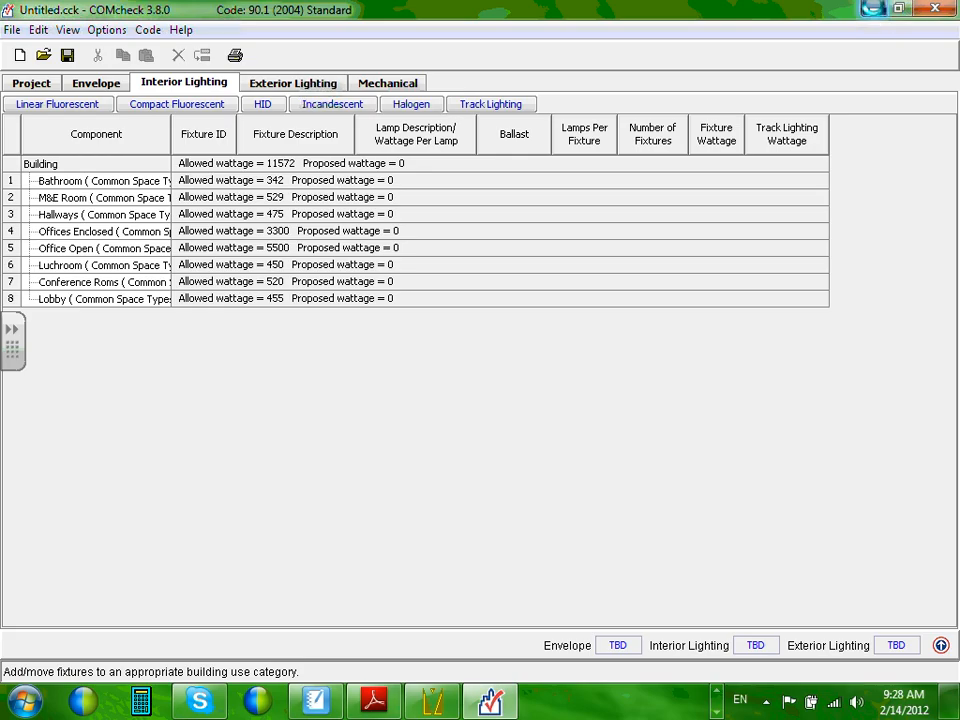
Show LIGHTING LAYOUT.VSL in Visual's Print Editor at page 3, the labelled floor plan.
{"action": "left_click", "coordinate": [872, 12]}
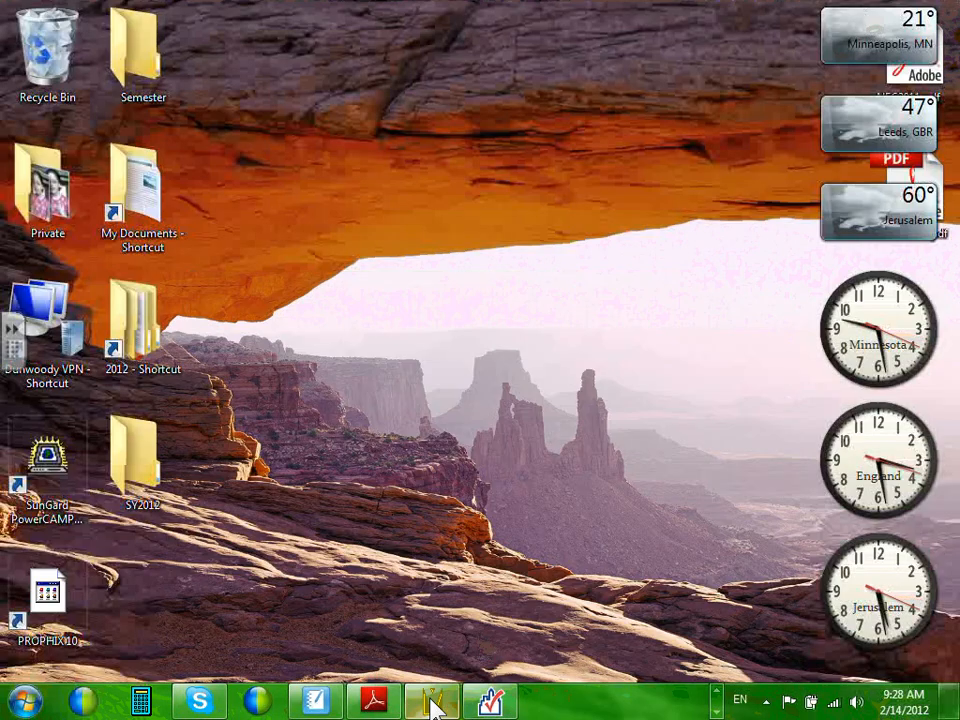
{"action": "mouse_move", "coordinate": [433, 690]}
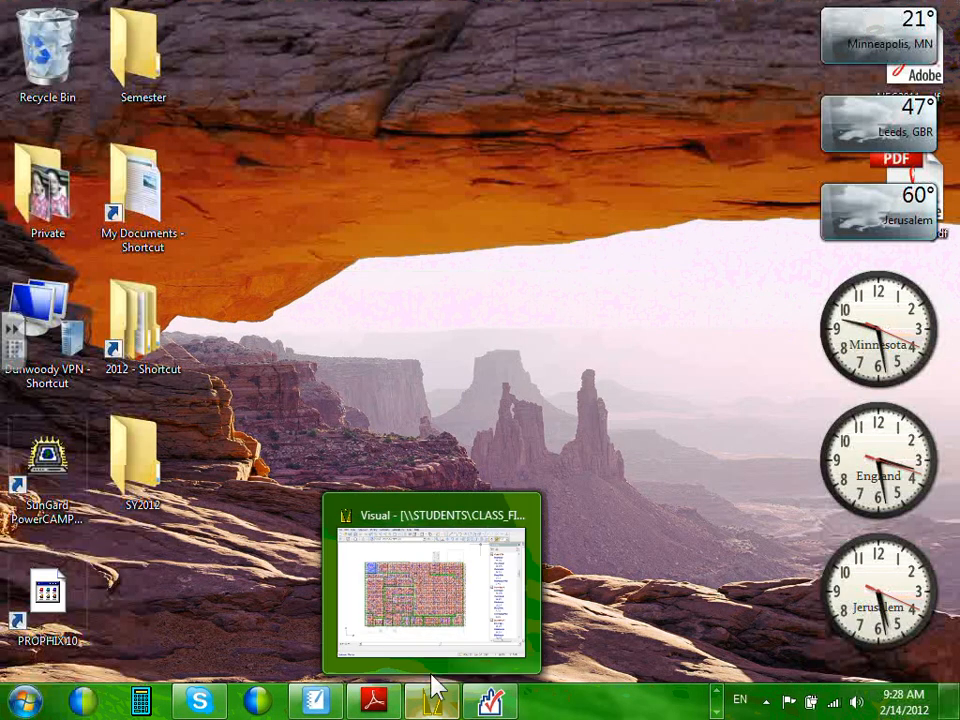
{"action": "left_click", "coordinate": [437, 572]}
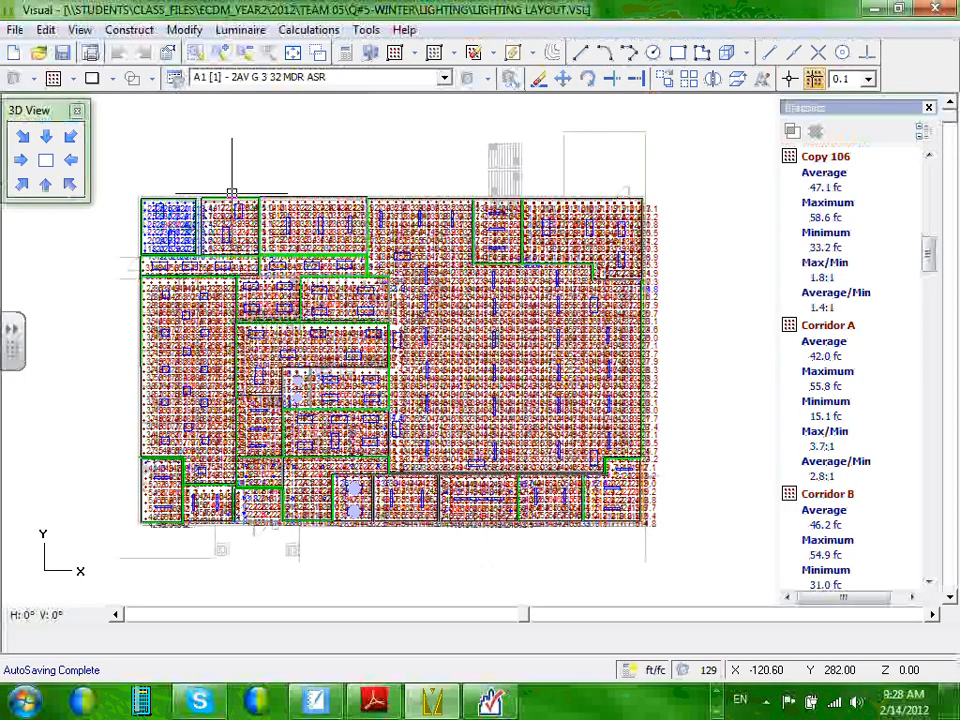
{"action": "left_click", "coordinate": [15, 30]}
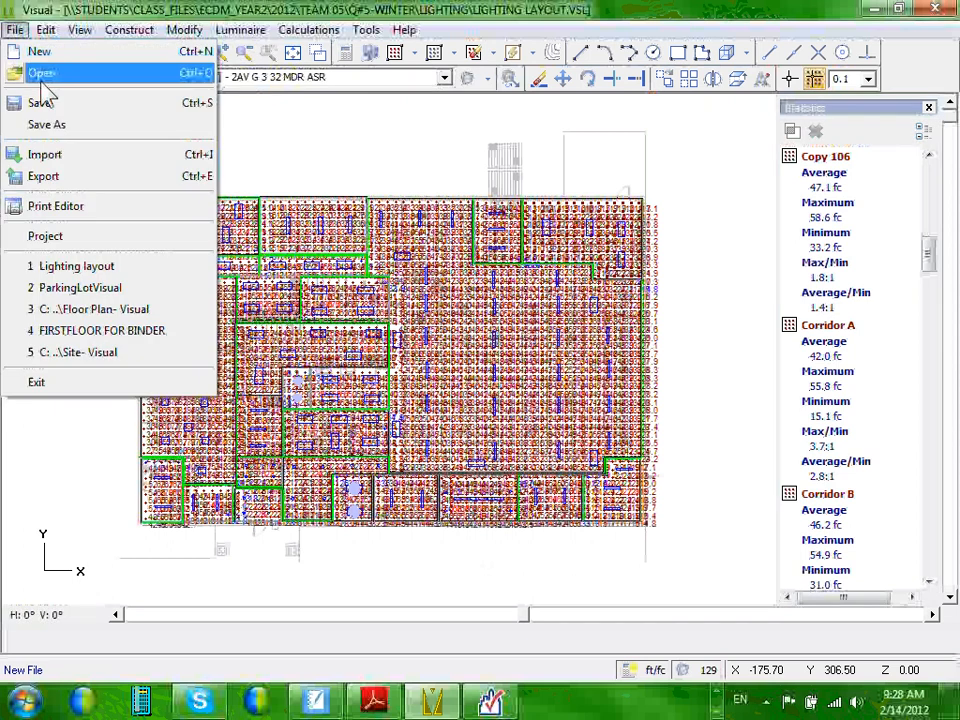
{"action": "left_click", "coordinate": [60, 206]}
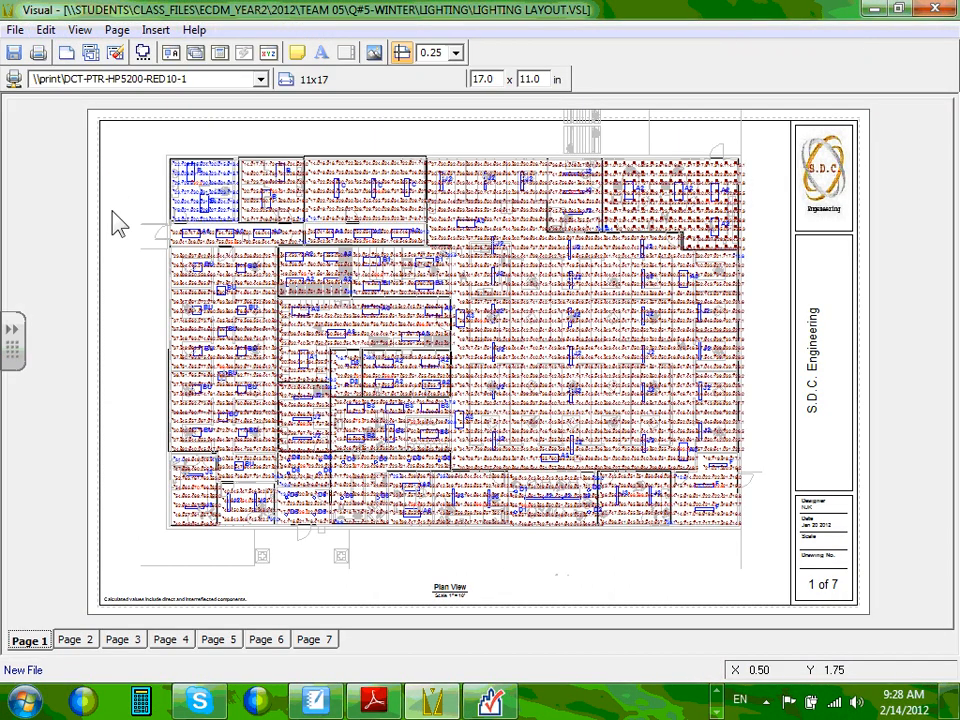
{"action": "left_click", "coordinate": [74, 642]}
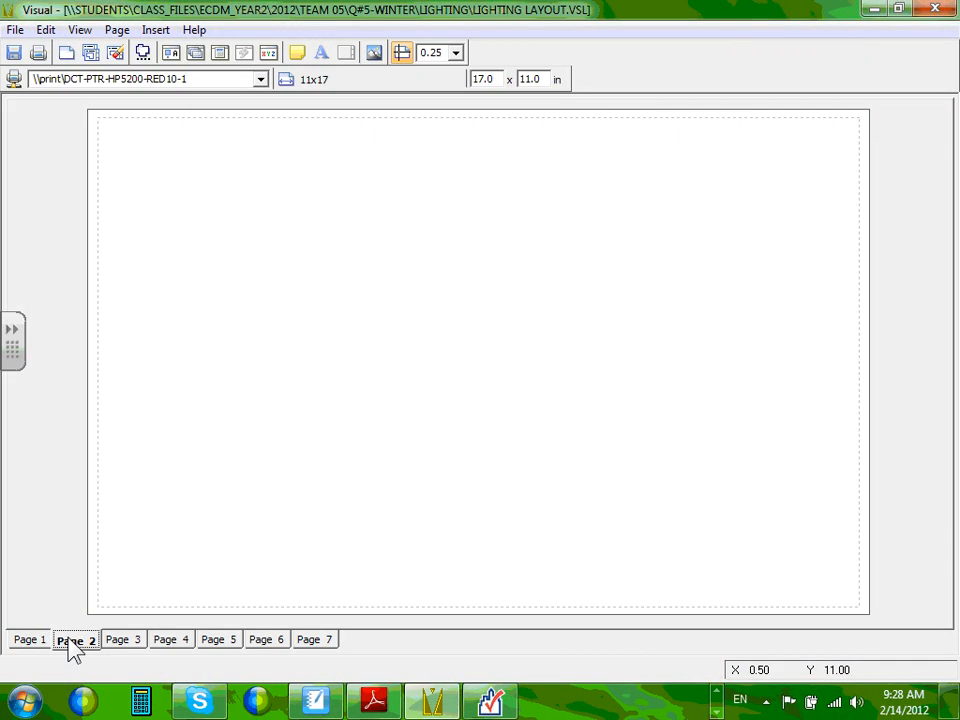
{"action": "left_click", "coordinate": [126, 641]}
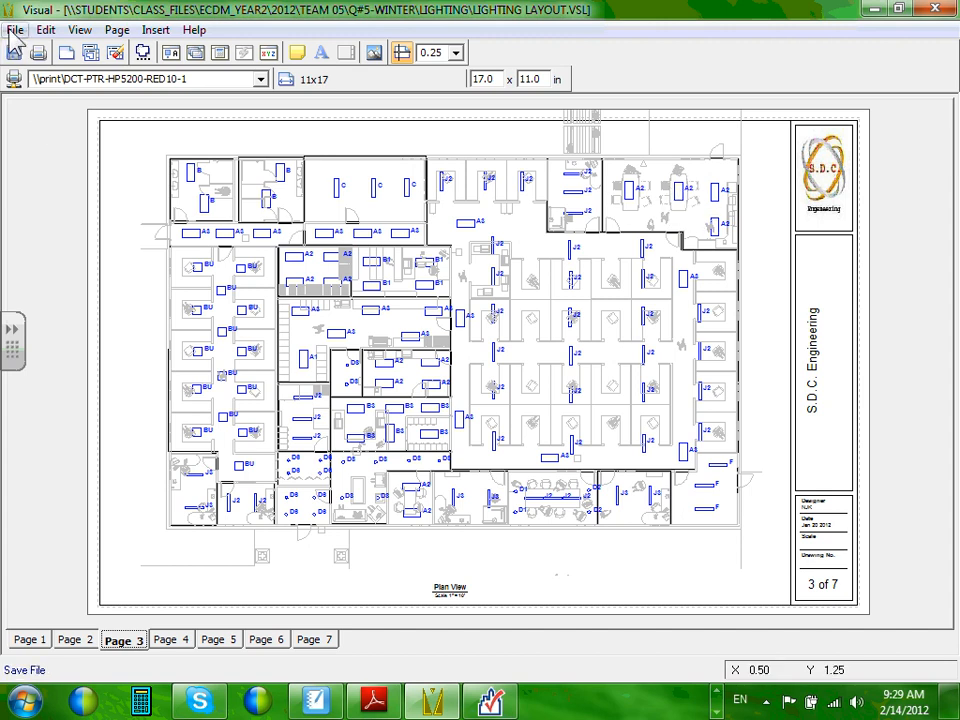
Print page 3 and page 5 of the lighting layout.
{"action": "left_click", "coordinate": [40, 56]}
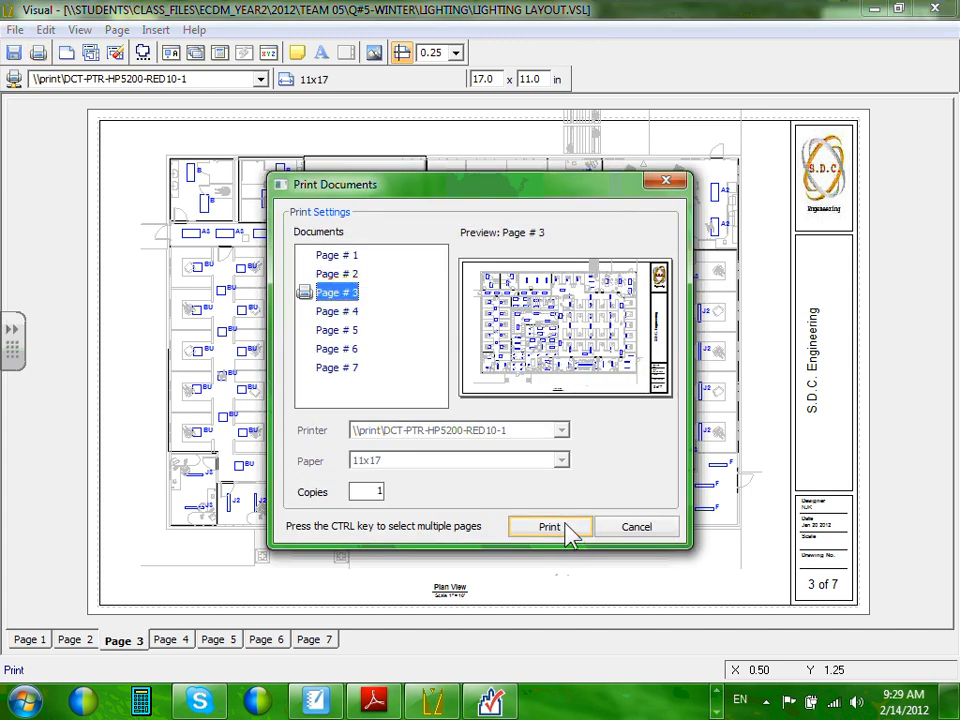
{"action": "left_click", "coordinate": [566, 528]}
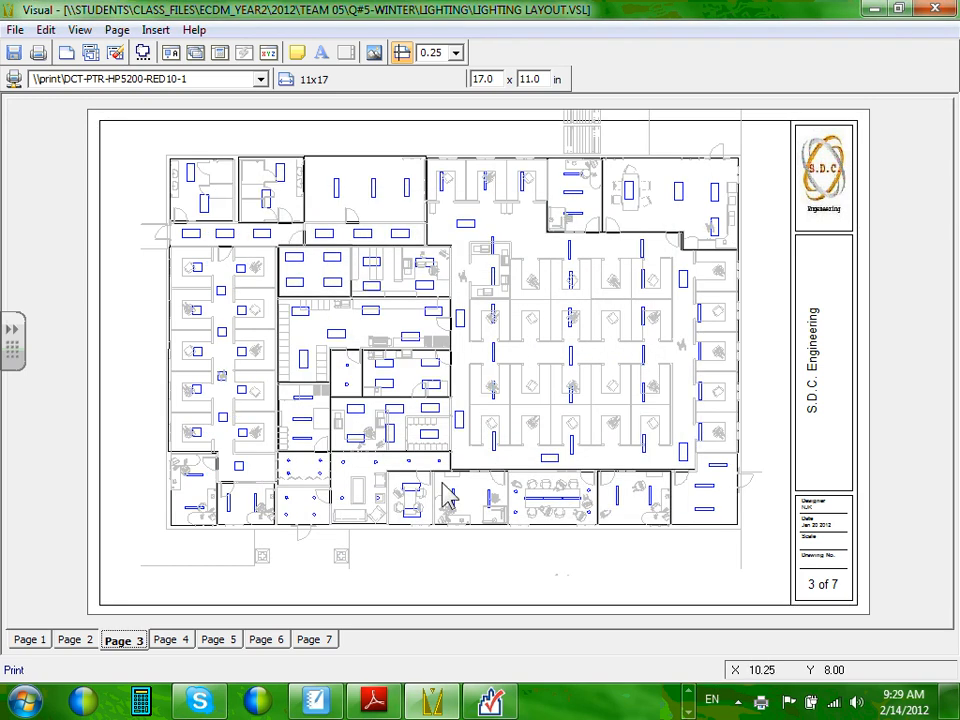
{"action": "left_click", "coordinate": [187, 640]}
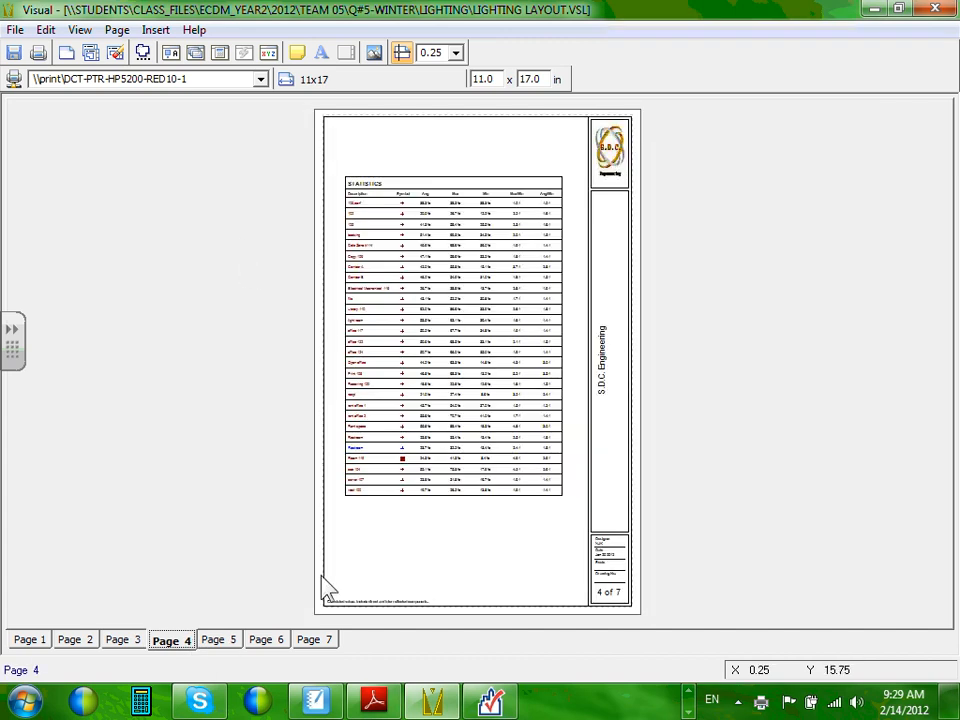
{"action": "left_click", "coordinate": [229, 641]}
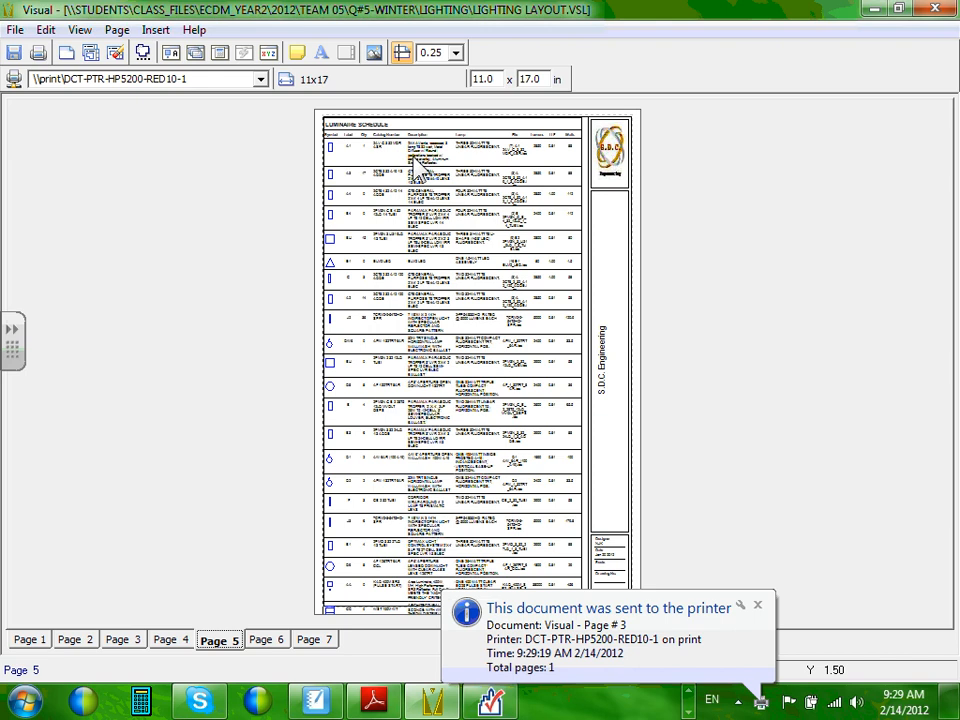
{"action": "left_click", "coordinate": [36, 52]}
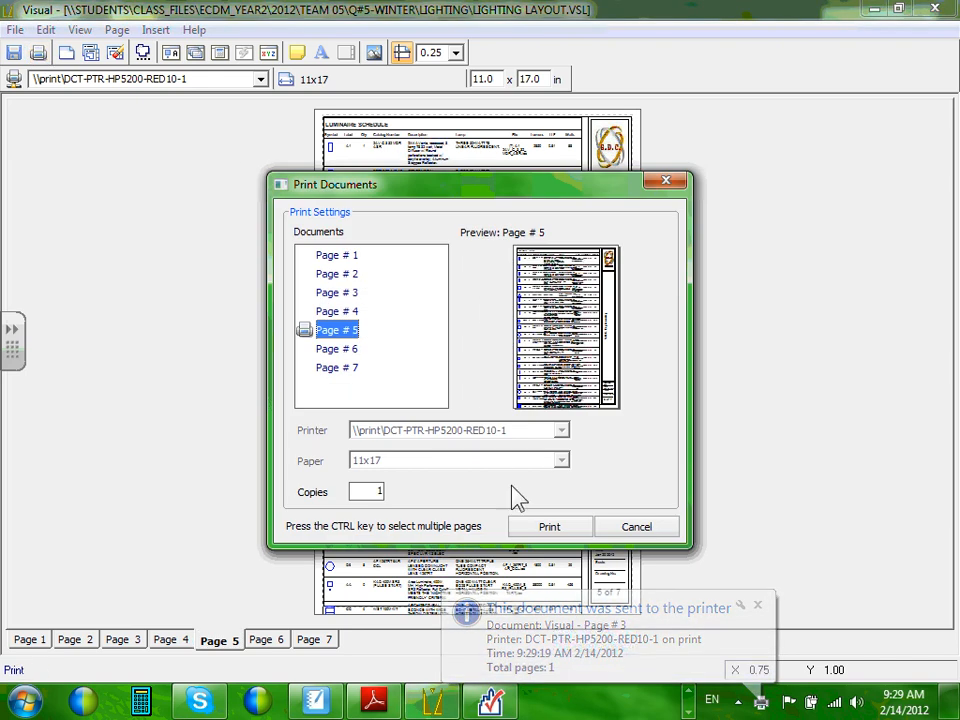
{"action": "left_click", "coordinate": [549, 528]}
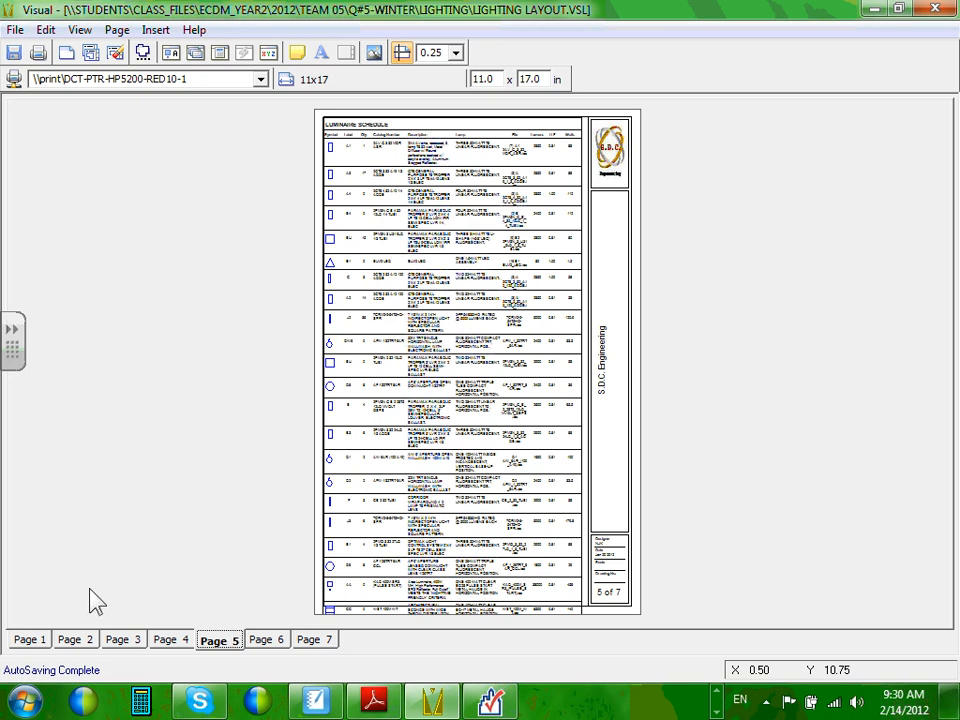
Review the statistics, floor plan, pages 6–7 and luminaire schedule, then minimize Visual.
{"action": "left_click", "coordinate": [172, 648]}
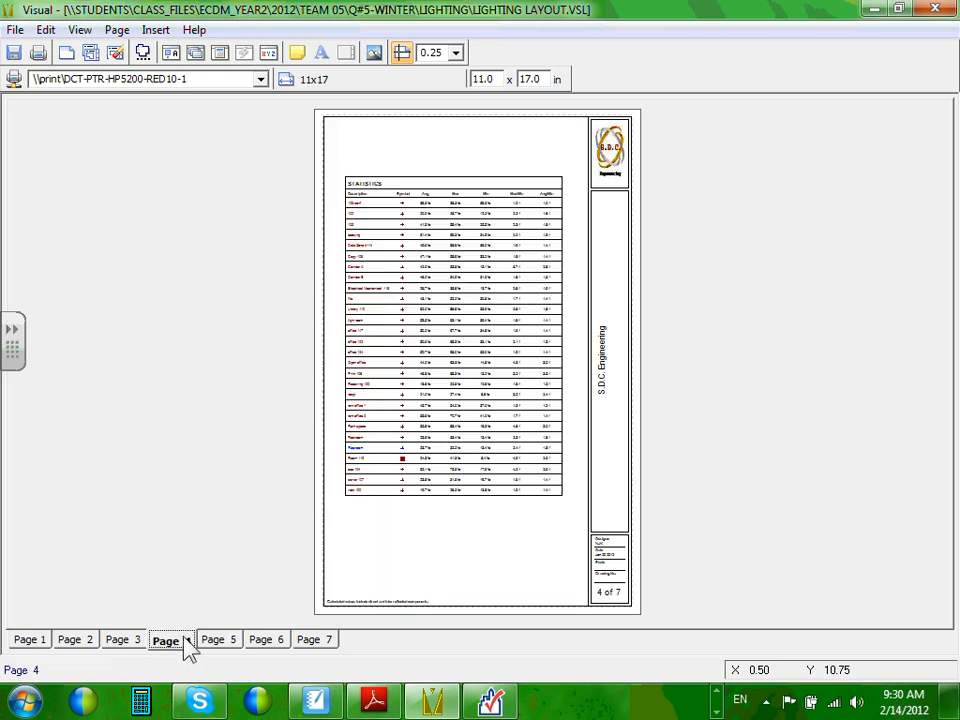
{"action": "left_click", "coordinate": [133, 645]}
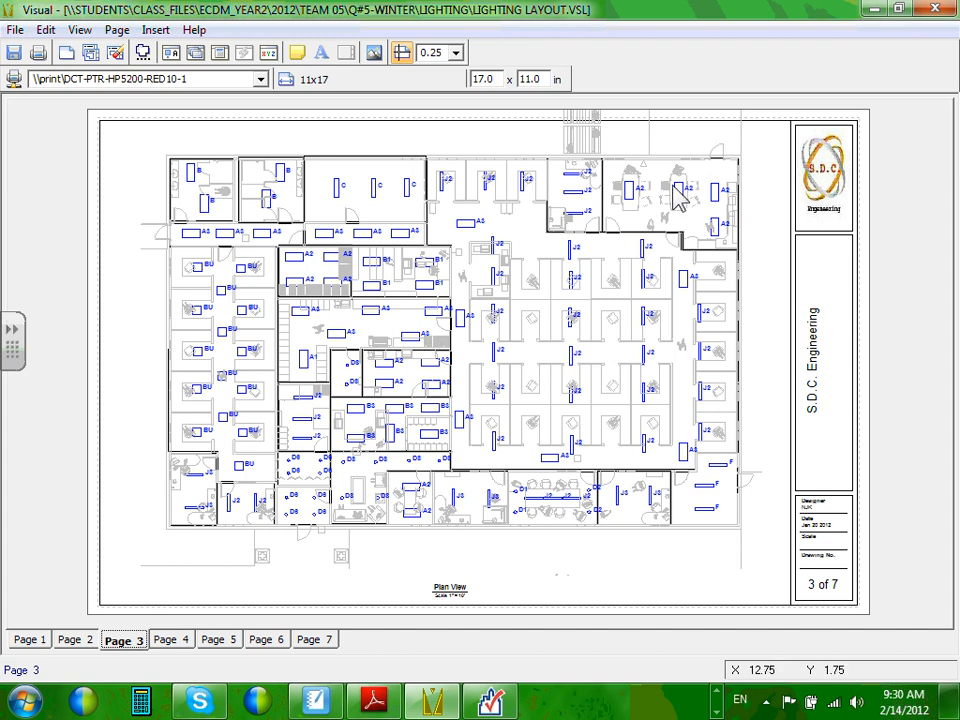
{"action": "left_click", "coordinate": [276, 643]}
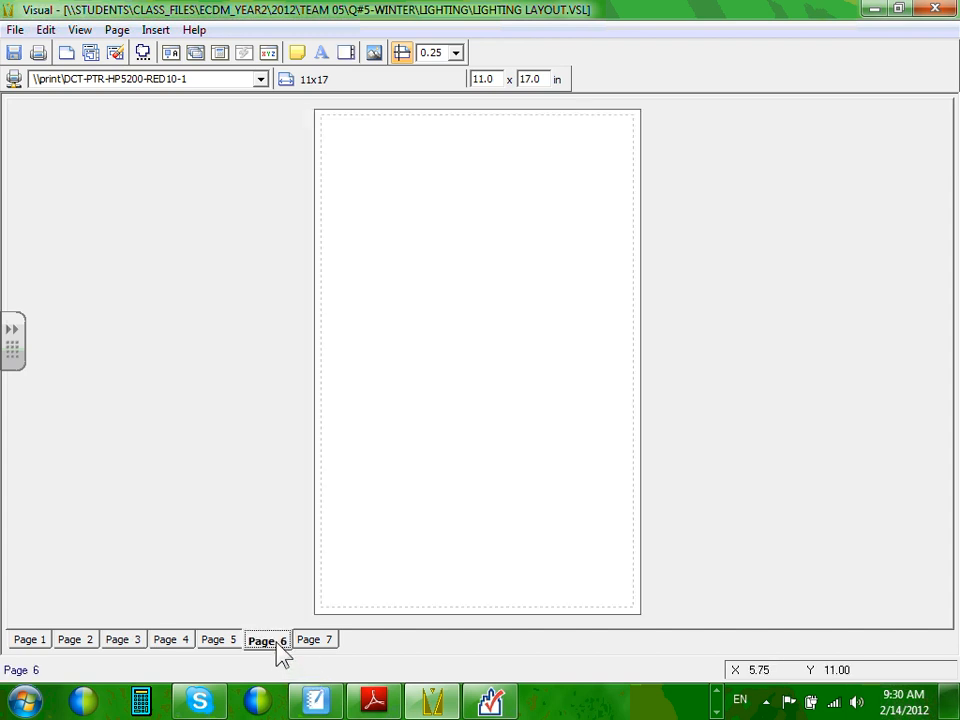
{"action": "left_click", "coordinate": [328, 642]}
{"action": "left_click", "coordinate": [226, 645]}
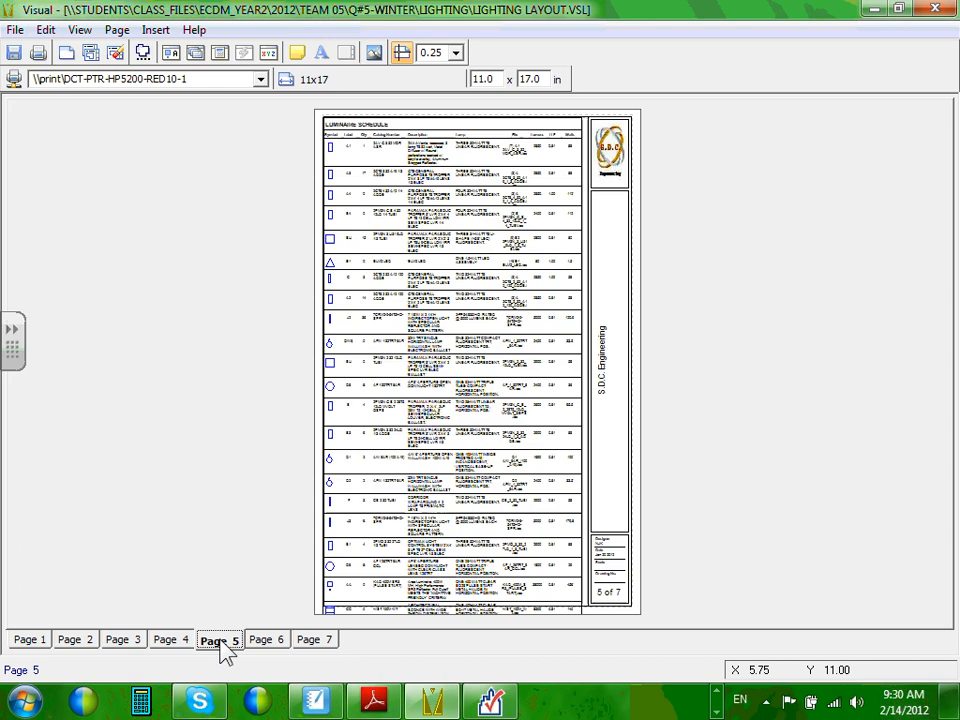
{"action": "left_click", "coordinate": [873, 9]}
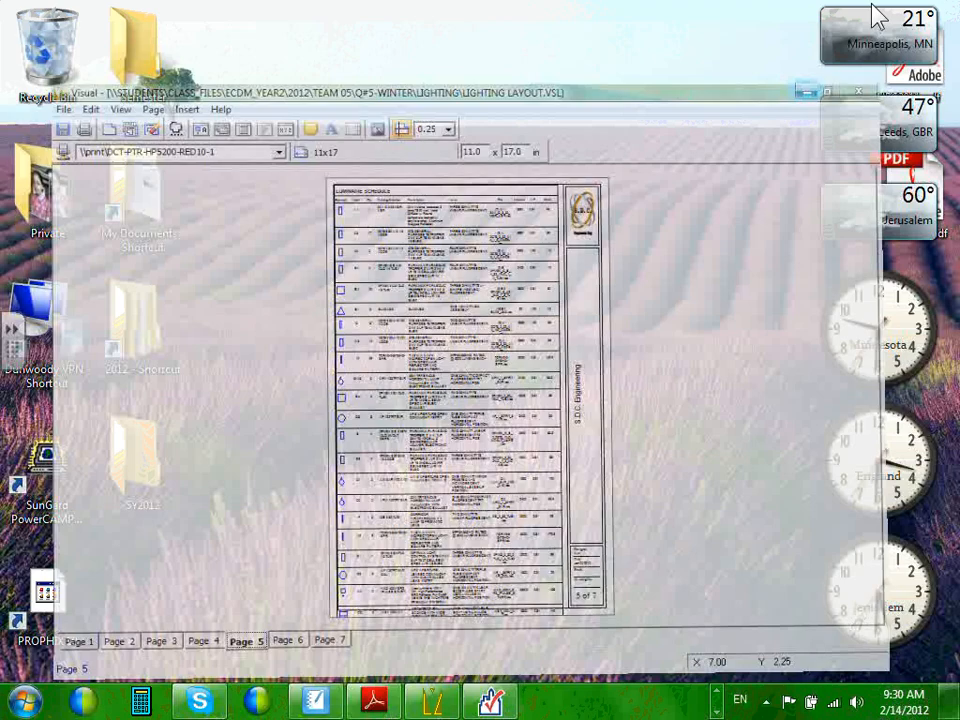
Back in COMcheck, add a Linear Fluorescent fixture under the Bathroom space.
{"action": "left_click", "coordinate": [490, 703]}
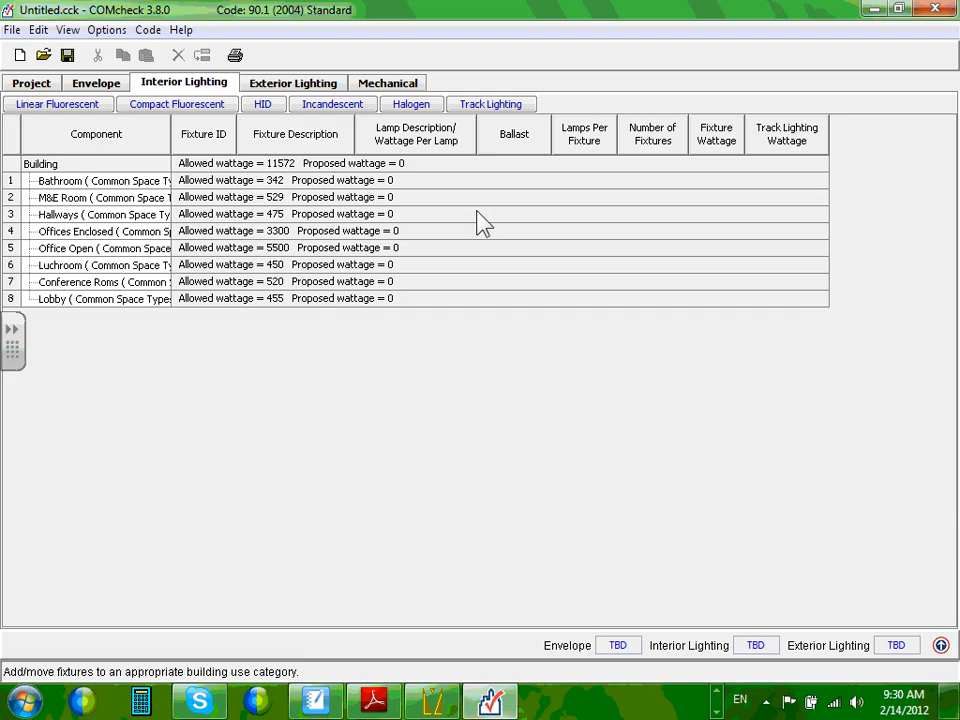
{"action": "left_click", "coordinate": [30, 182]}
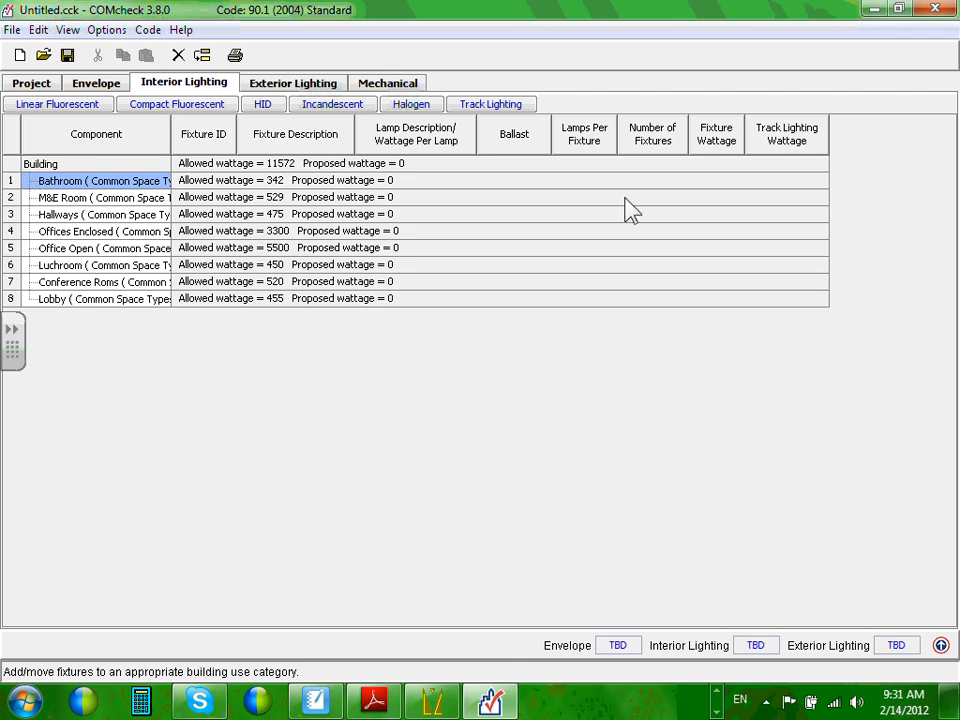
{"action": "left_click", "coordinate": [84, 108]}
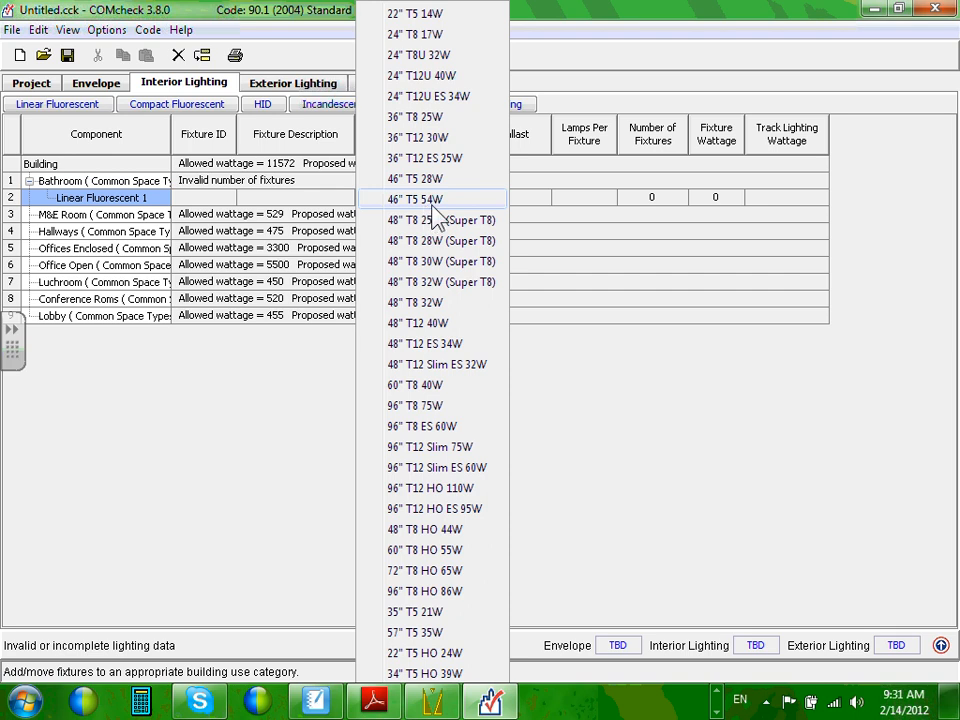
Remove the empty Linear Fluorescent 1 row from Bathroom using Delete Row(s), confirming Yes.
{"action": "left_click", "coordinate": [723, 424]}
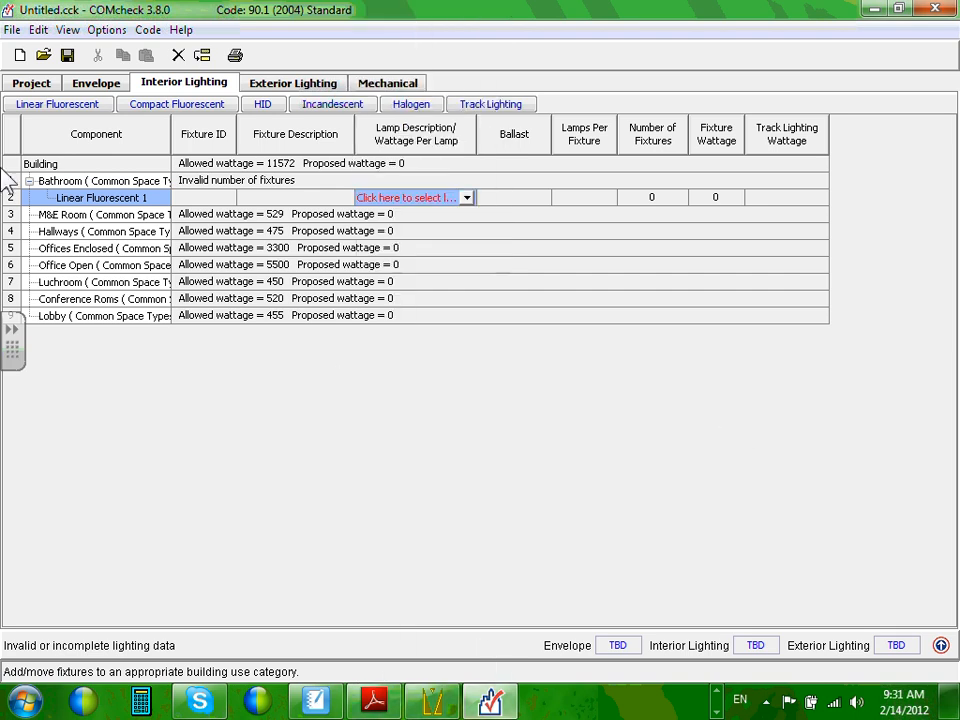
{"action": "left_click", "coordinate": [99, 182]}
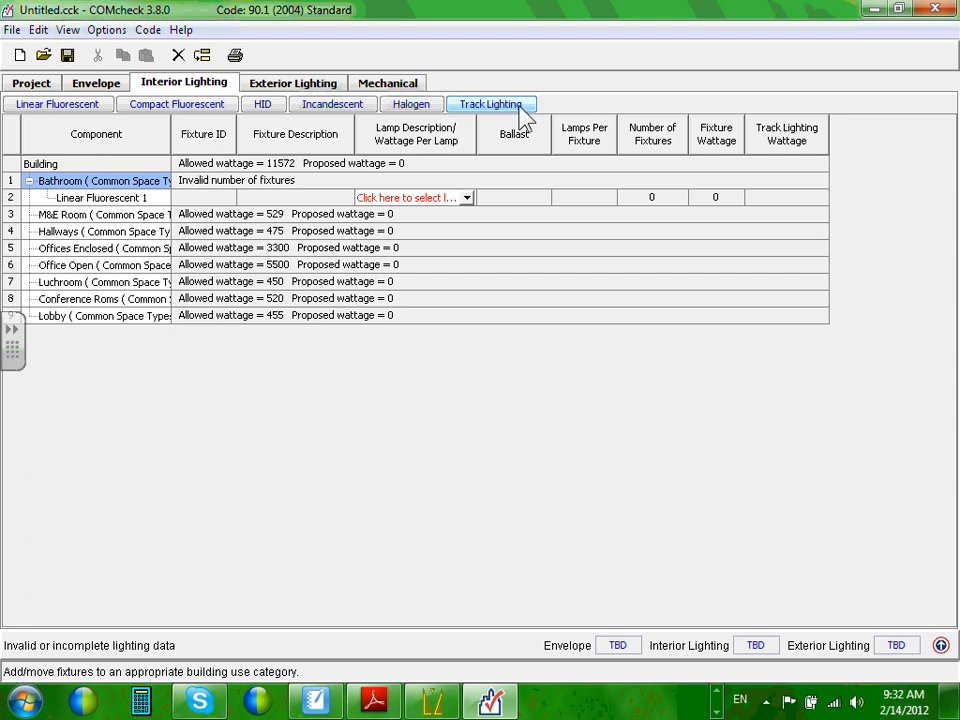
{"action": "left_click", "coordinate": [105, 198]}
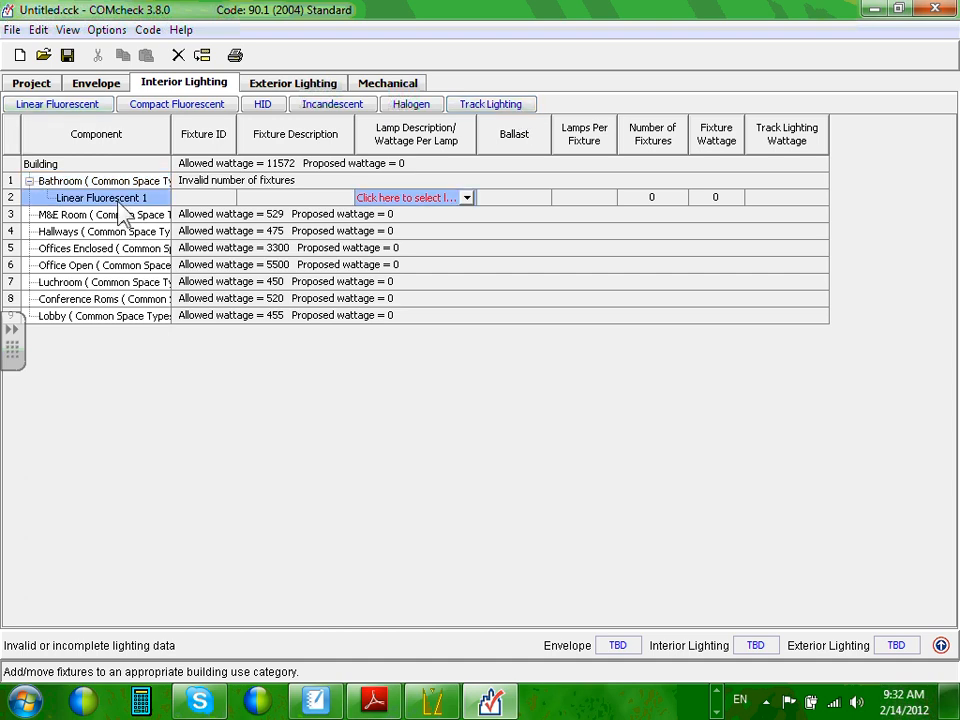
{"action": "left_click", "coordinate": [122, 198]}
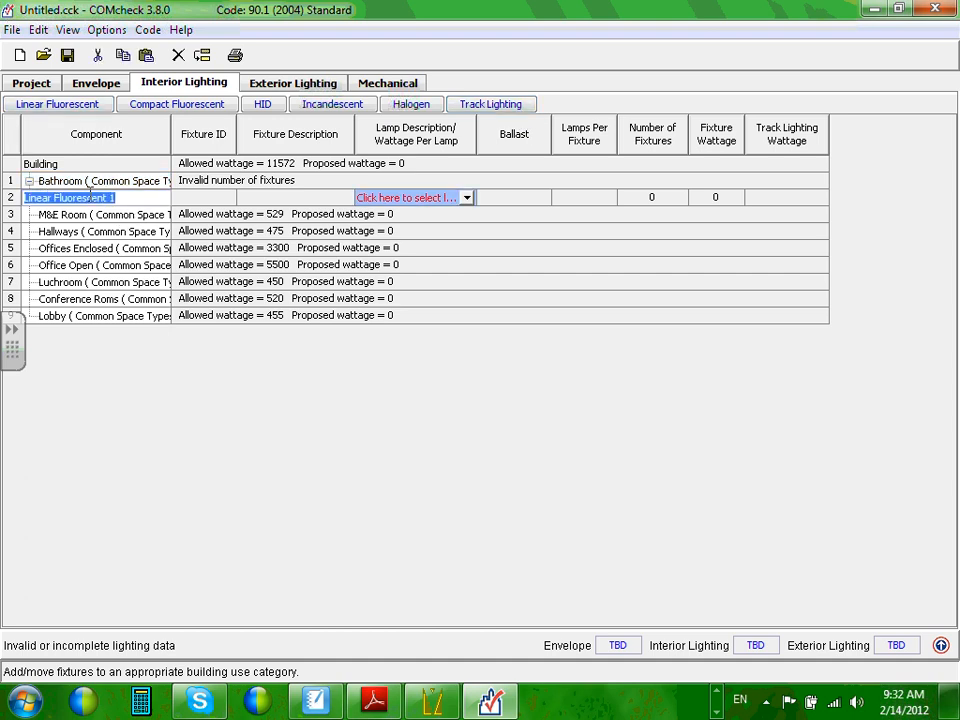
{"action": "left_click", "coordinate": [10, 198]}
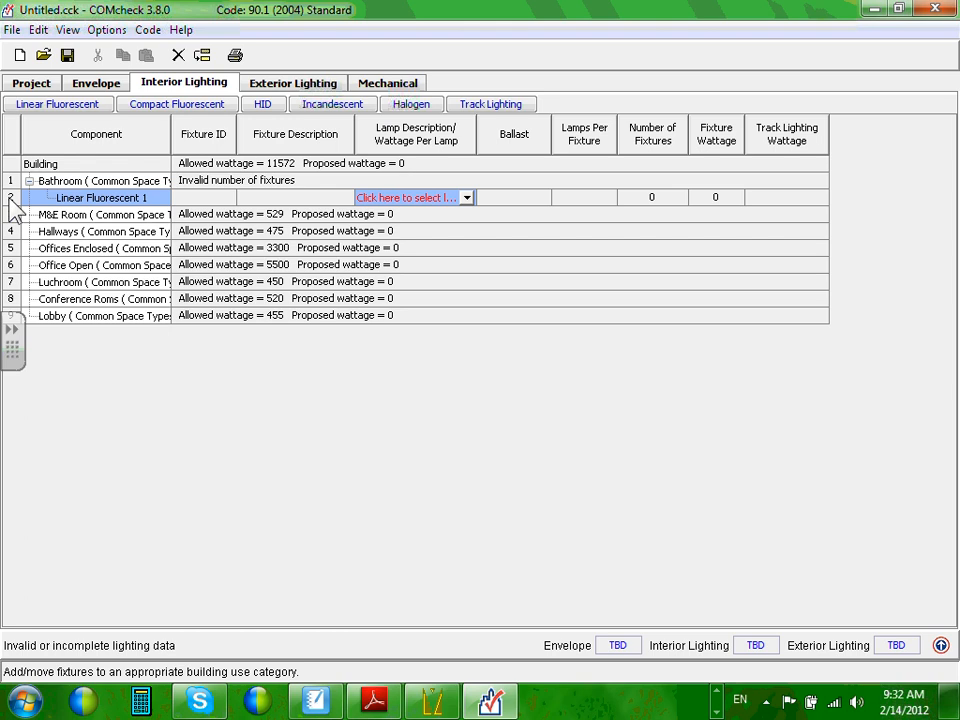
{"action": "right_click", "coordinate": [11, 200]}
{"action": "left_click", "coordinate": [77, 302]}
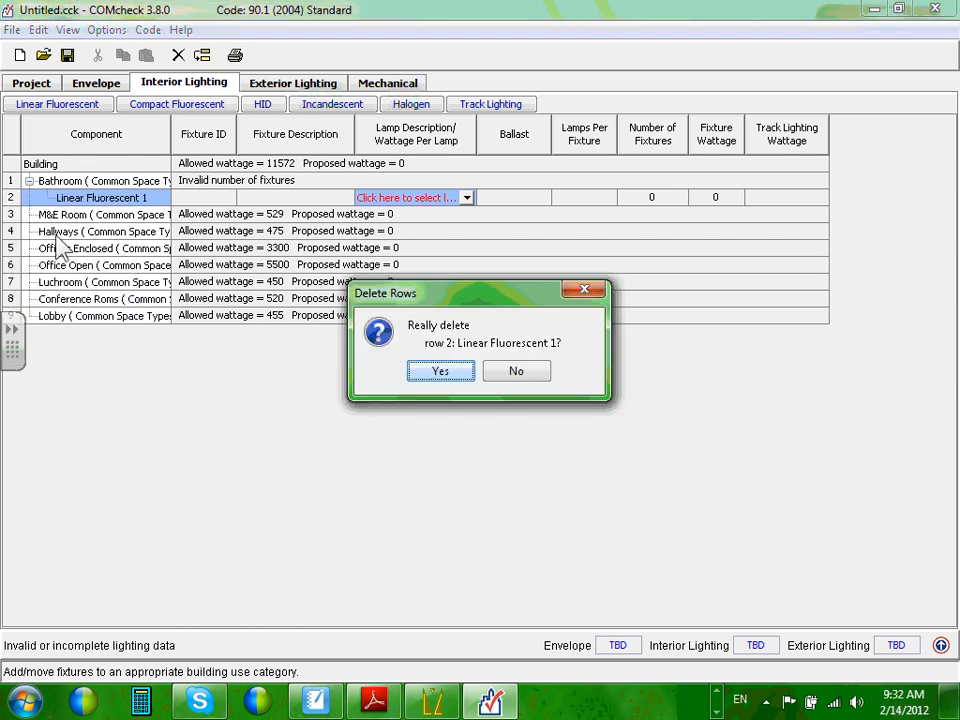
{"action": "left_click", "coordinate": [440, 372]}
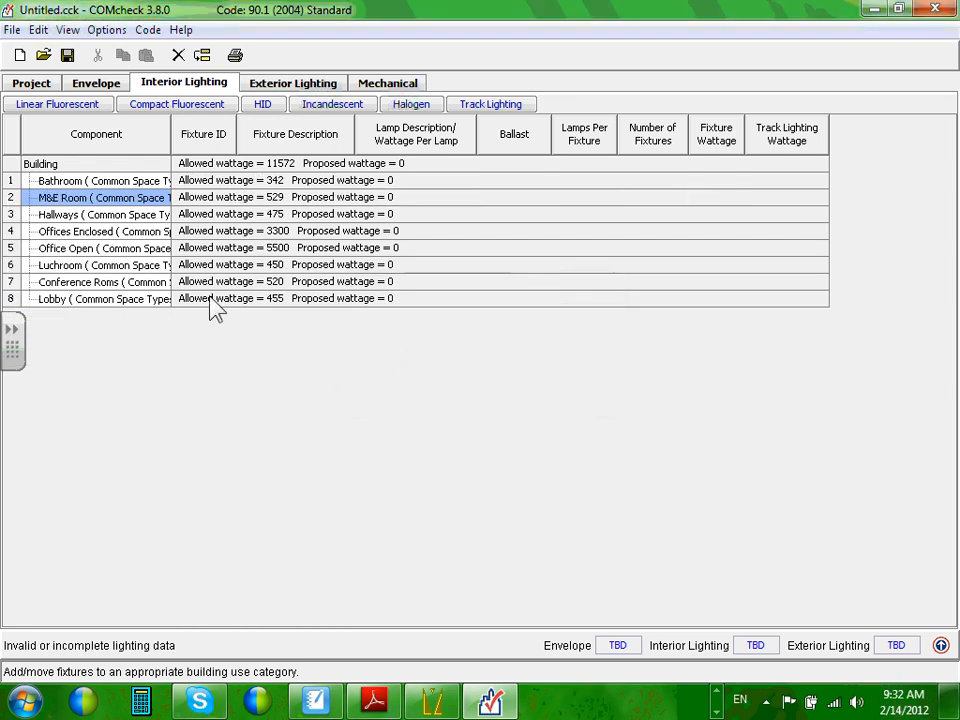
{"action": "left_click", "coordinate": [43, 181]}
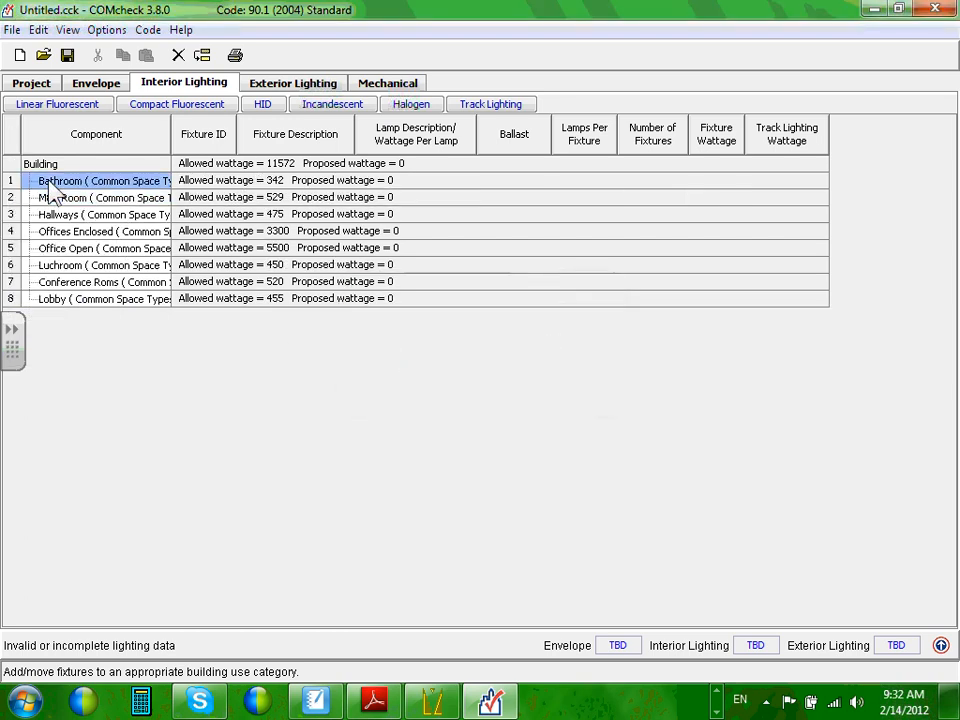
Add a new Linear Fluorescent 1 fixture row to the selected Bathroom space.
{"action": "left_click", "coordinate": [45, 104]}
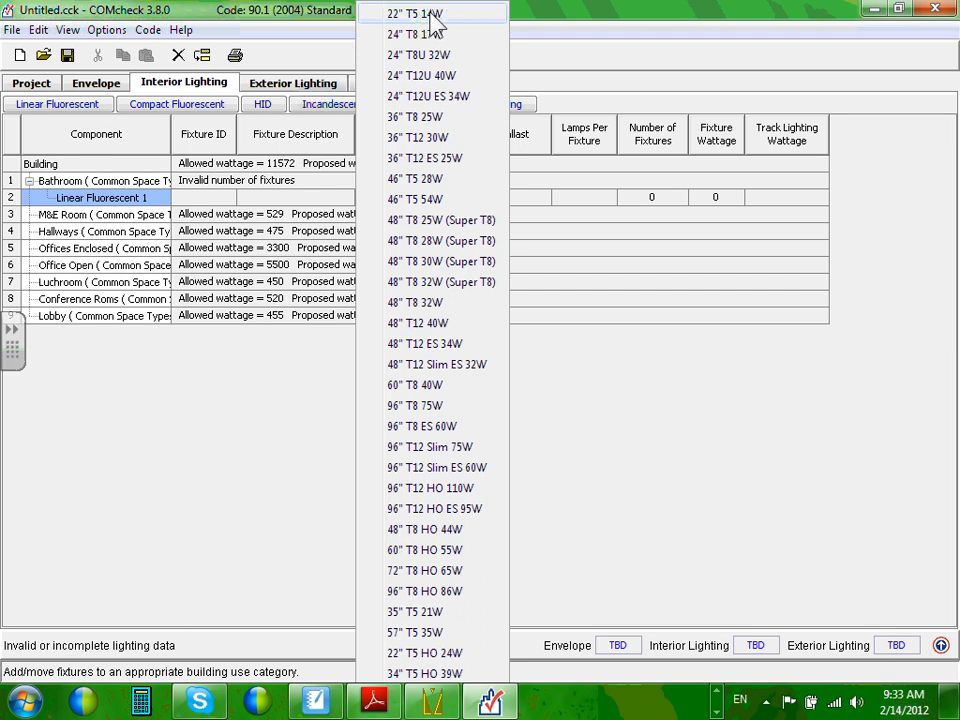
Give the Bathroom fixture 46" T5 28W lamps, an Electronic ballast and 2 lamps per fixture.
{"action": "left_click", "coordinate": [437, 16]}
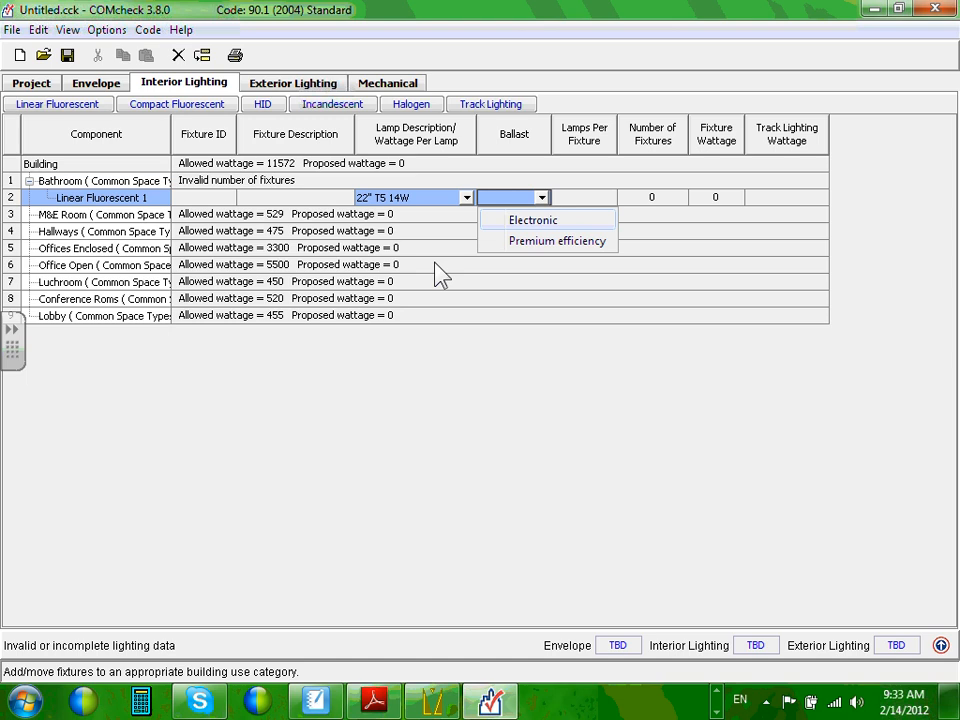
{"action": "left_click", "coordinate": [466, 197]}
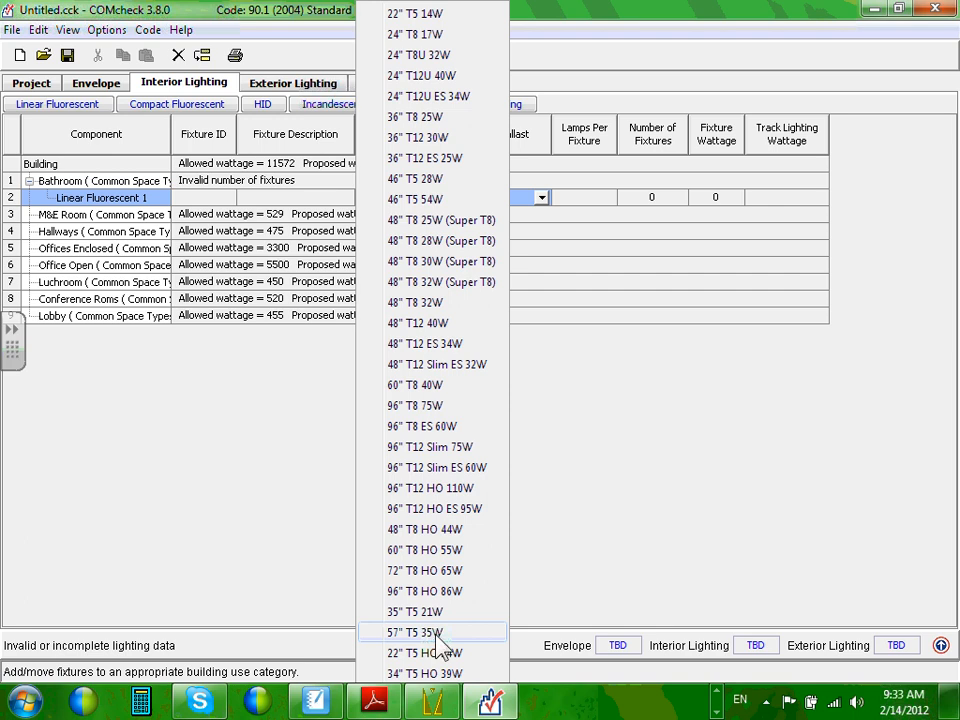
{"action": "left_click", "coordinate": [438, 180]}
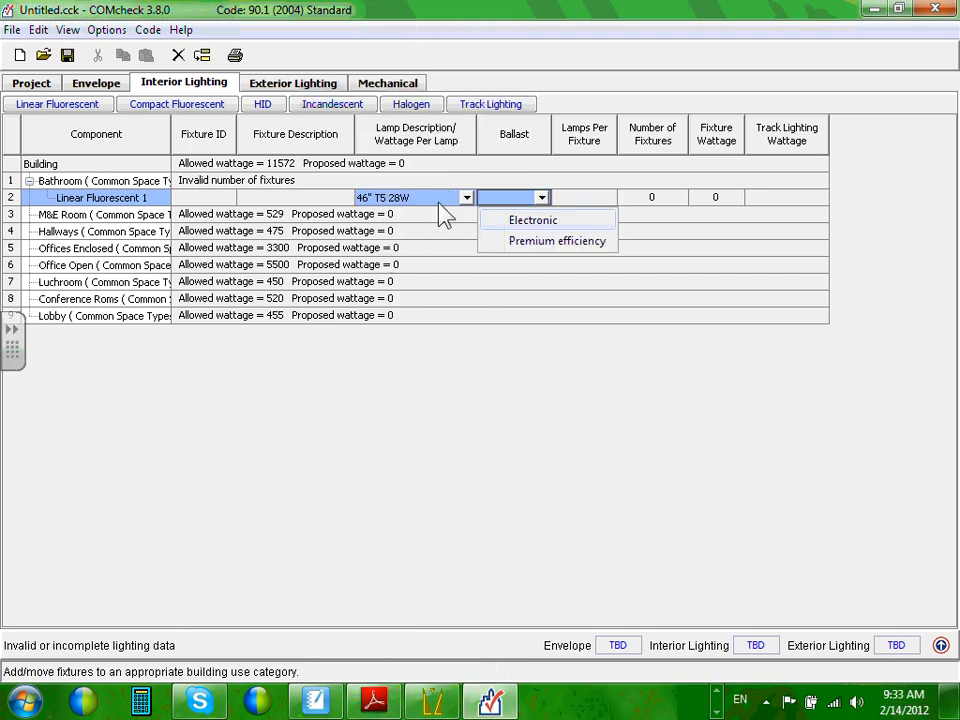
{"action": "left_click", "coordinate": [543, 225]}
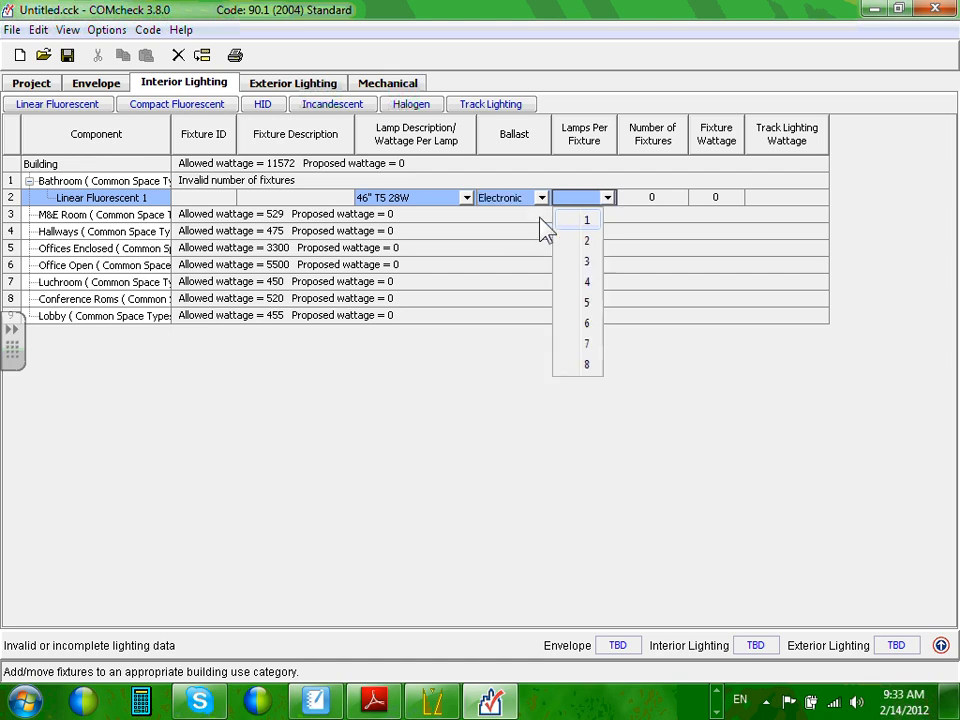
{"action": "left_click", "coordinate": [589, 244]}
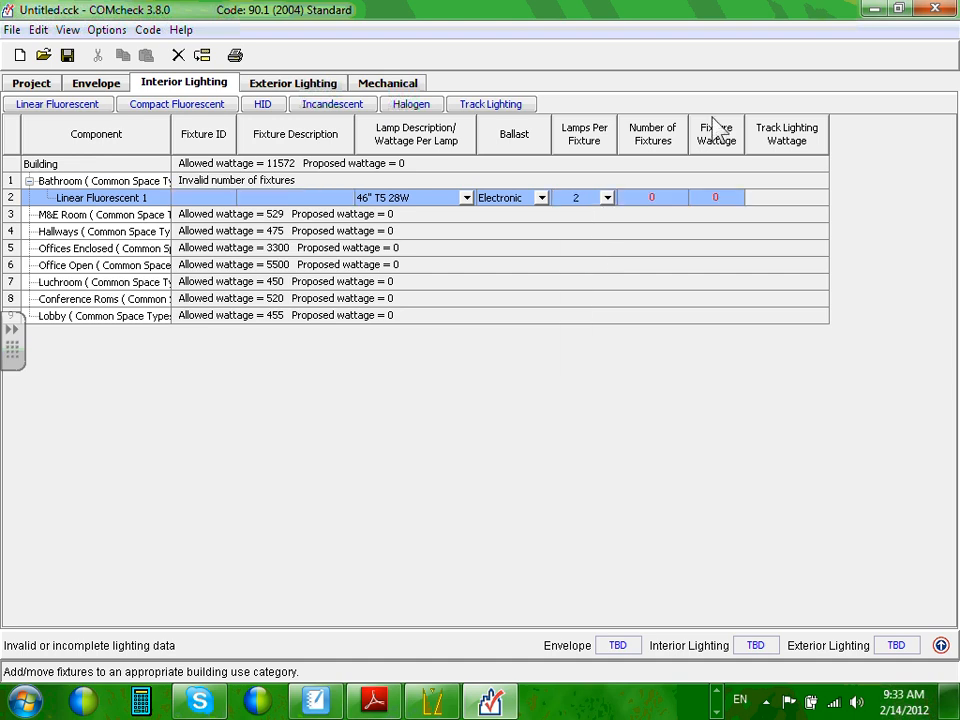
{"action": "left_click", "coordinate": [675, 199]}
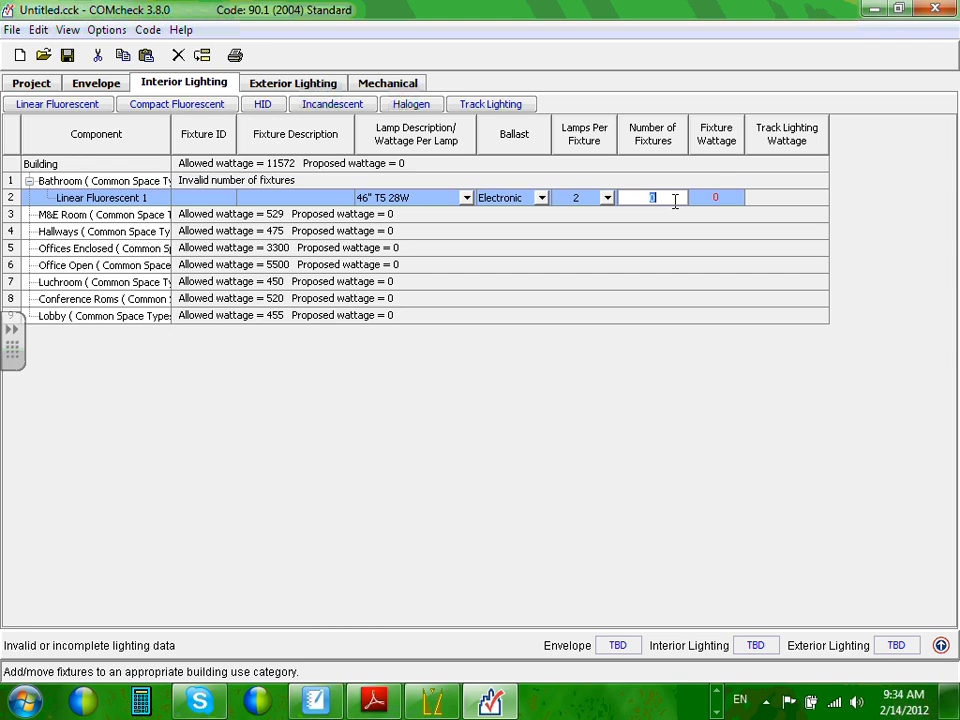
Enter 4 fixtures at 66 W each, bringing Bathroom's proposed wattage to 264.
{"action": "type", "text": "4"}
{"action": "left_click", "coordinate": [722, 198]}
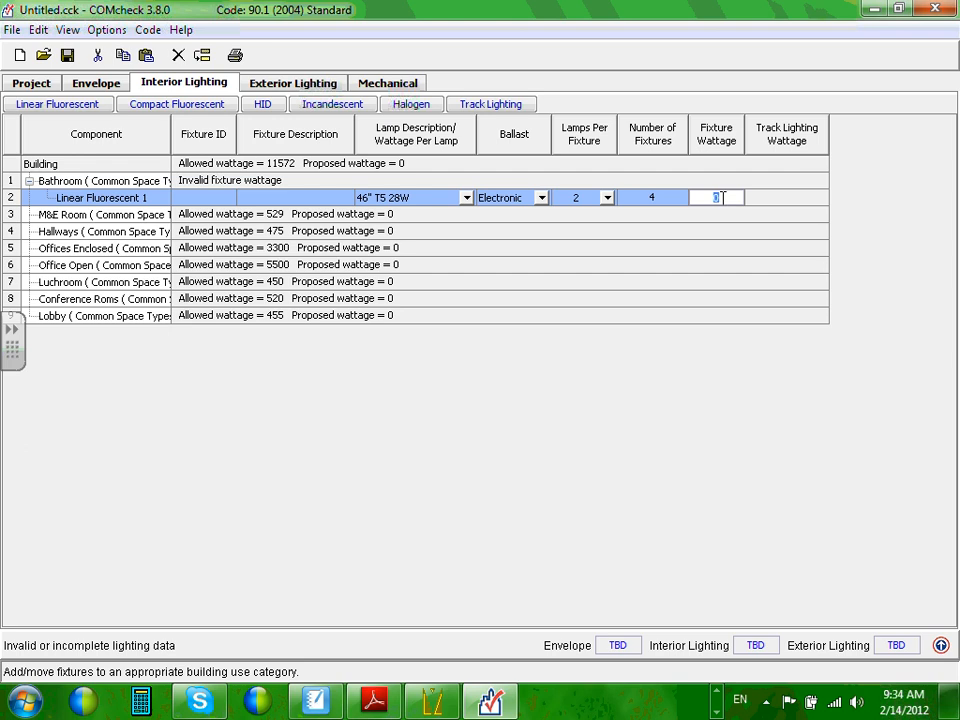
{"action": "type", "text": "65.3"}
{"action": "left_click", "coordinate": [645, 201]}
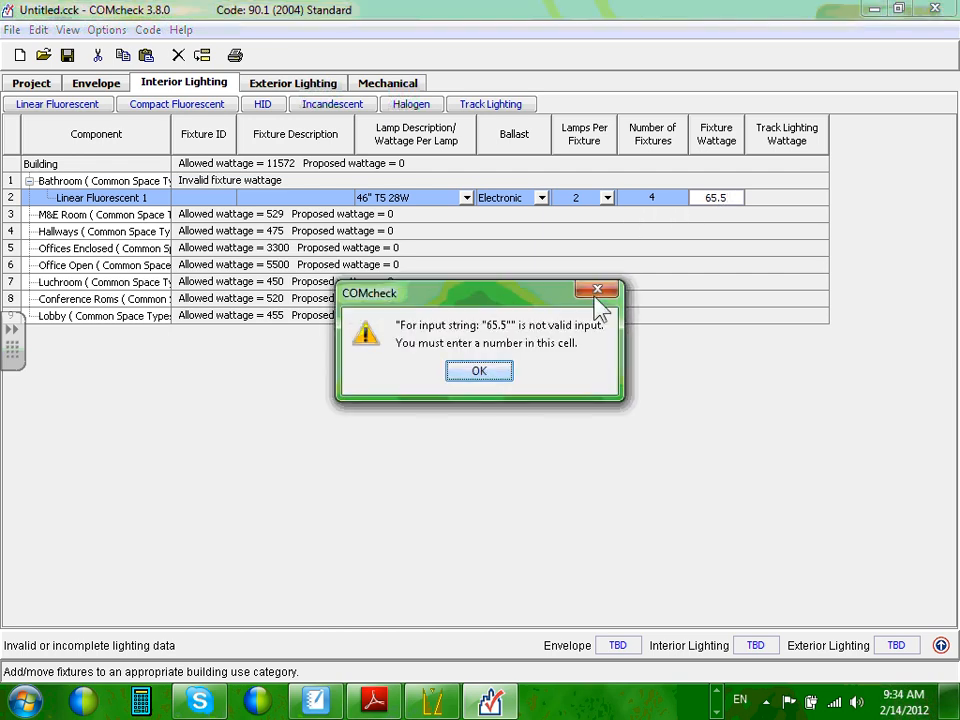
{"action": "left_click", "coordinate": [484, 373]}
{"action": "left_click", "coordinate": [724, 198]}
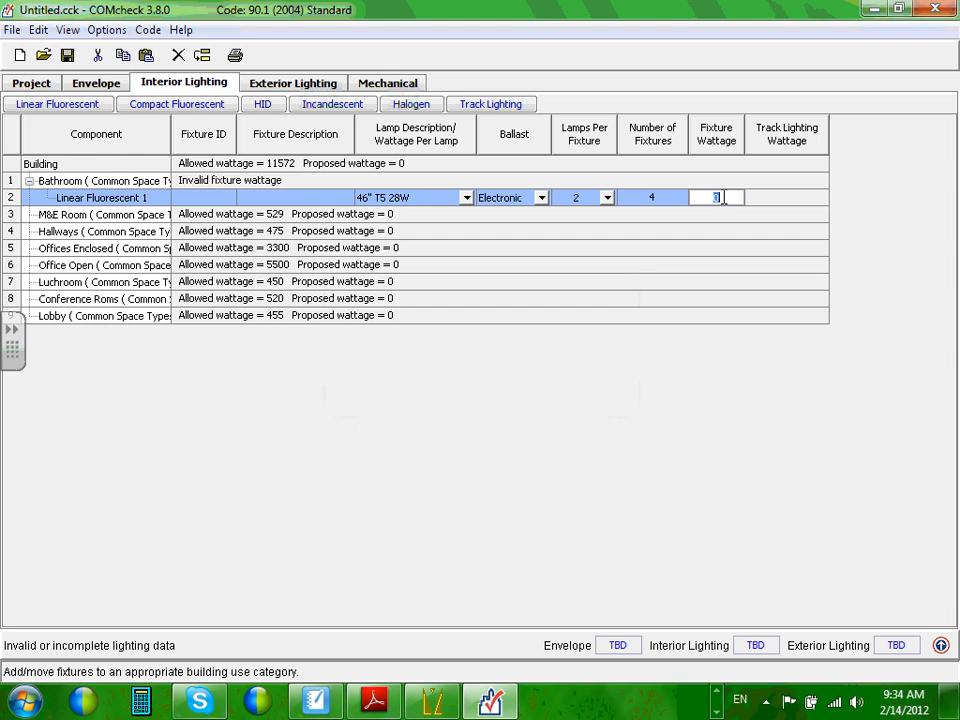
{"action": "type", "text": "66"}
{"action": "key", "text": "Return"}
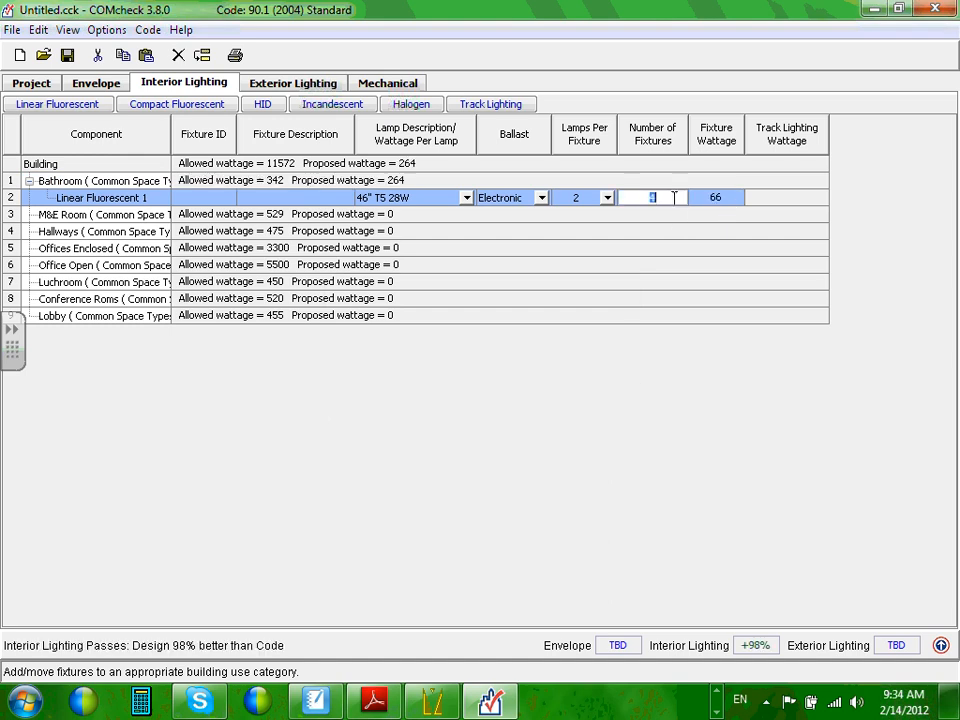
{"action": "left_click", "coordinate": [680, 255]}
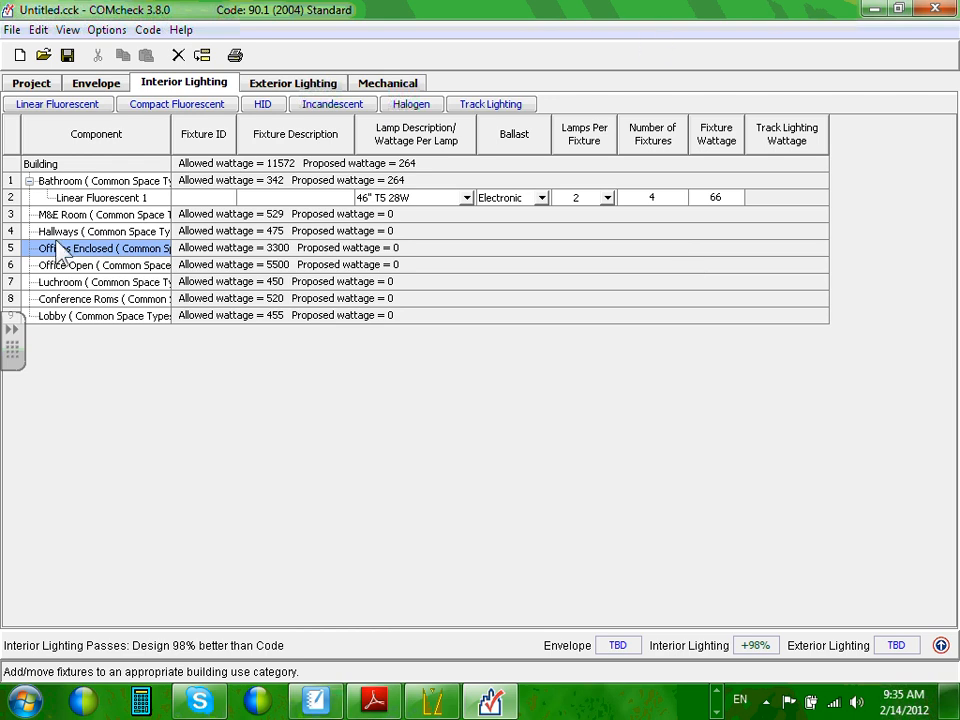
{"action": "left_click", "coordinate": [81, 182]}
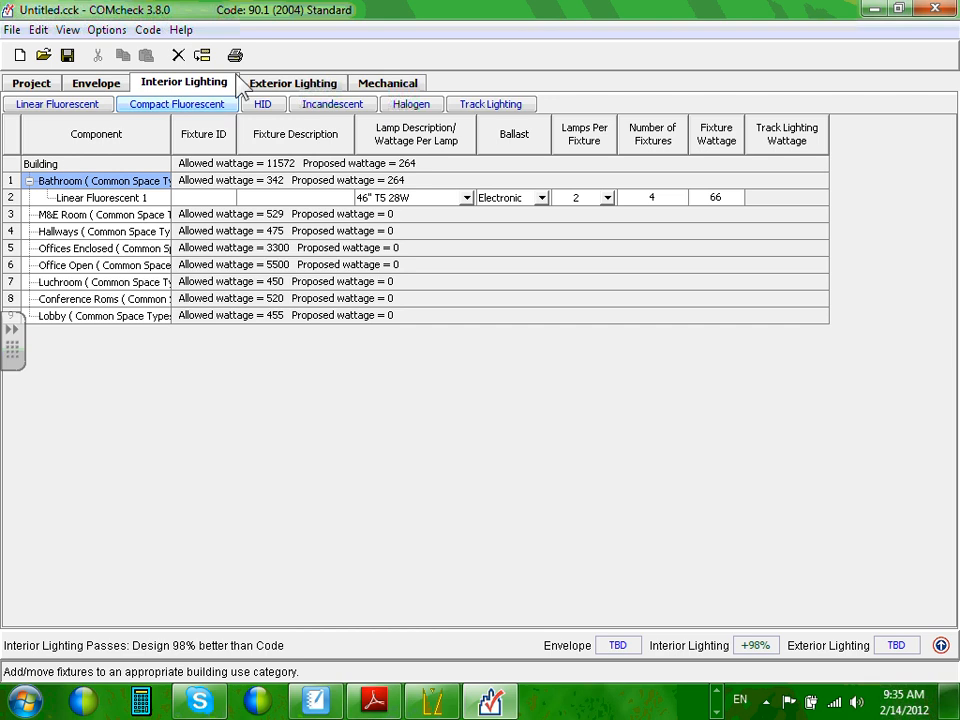
Add a Compact Fluorescent fixture: Triple 4-pin 13W, Magnetic ballast, 3 lamps, six units at 60 W.
{"action": "left_click", "coordinate": [172, 108]}
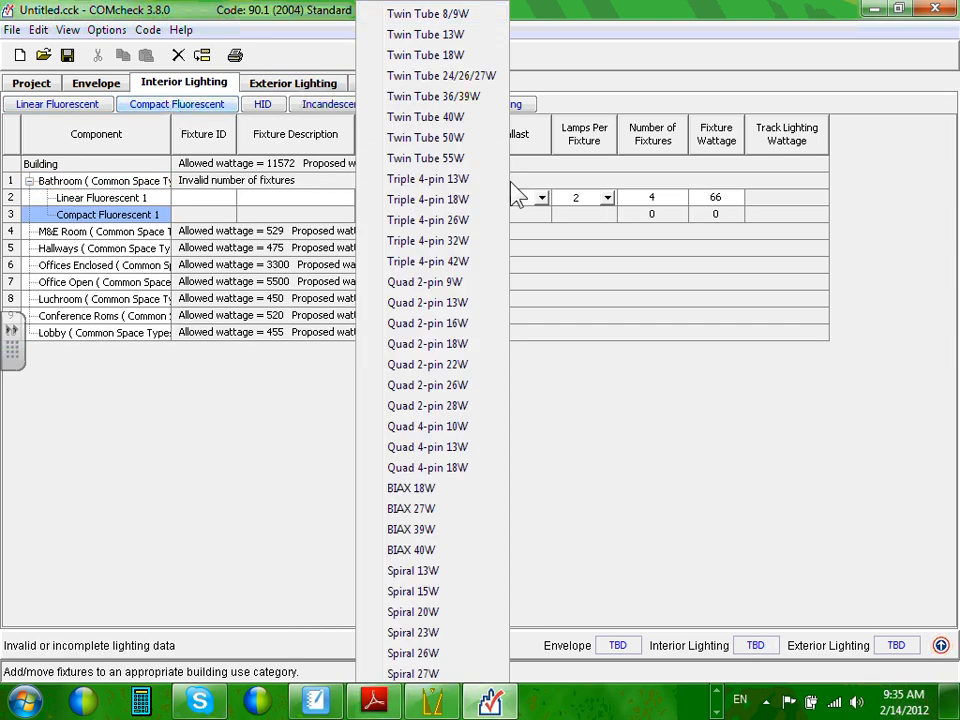
{"action": "left_click", "coordinate": [460, 179]}
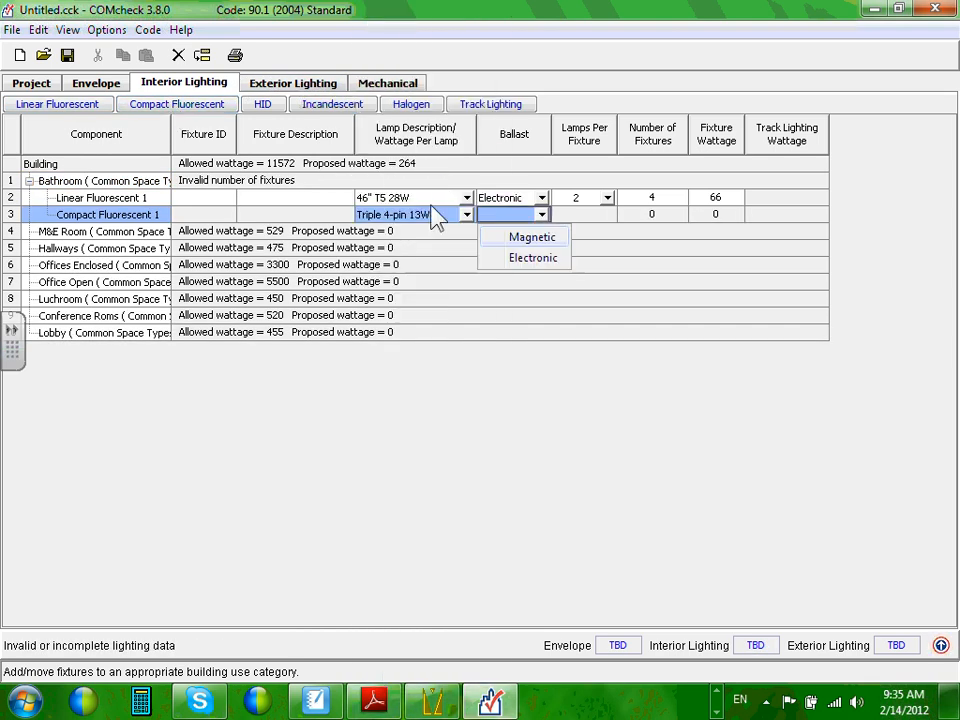
{"action": "left_click", "coordinate": [540, 240]}
{"action": "left_click", "coordinate": [588, 279]}
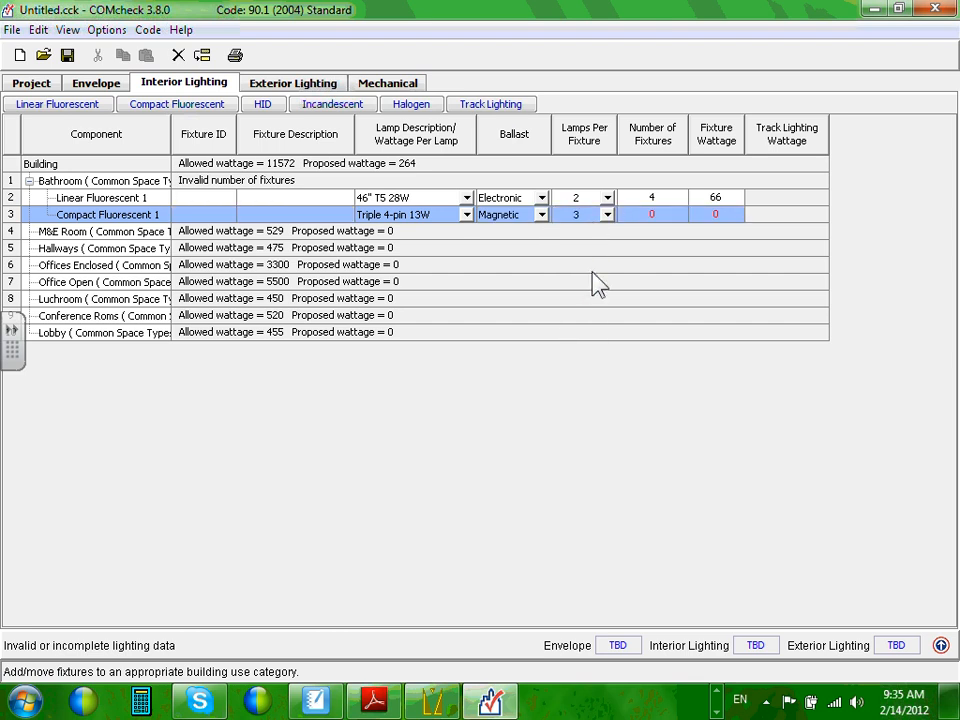
{"action": "left_click", "coordinate": [653, 215]}
{"action": "type", "text": "6"}
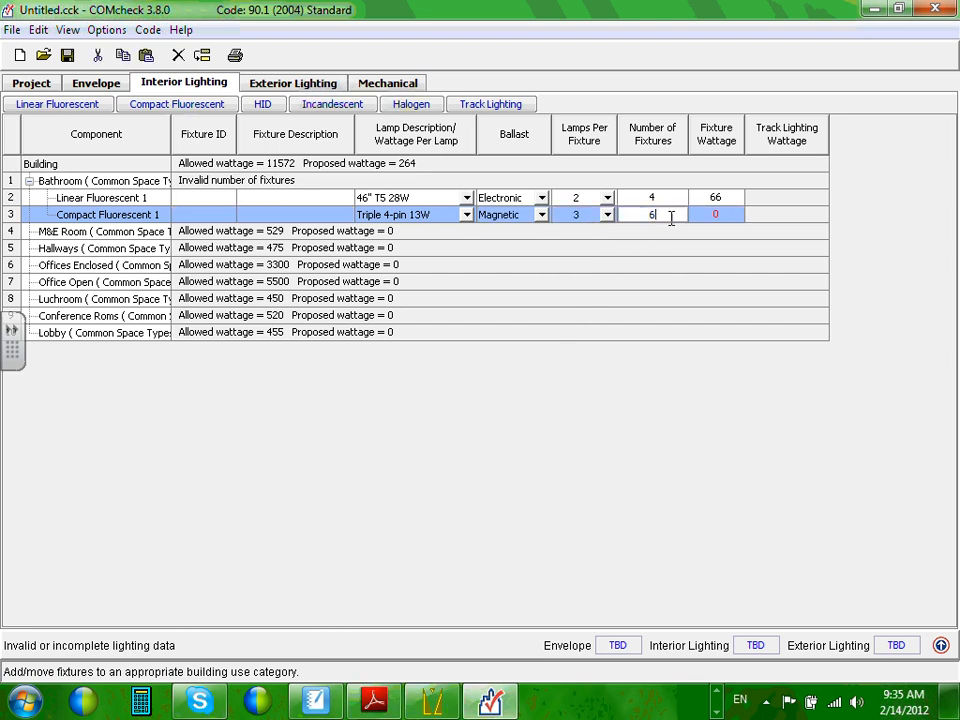
{"action": "left_click", "coordinate": [730, 216]}
{"action": "type", "text": "60"}
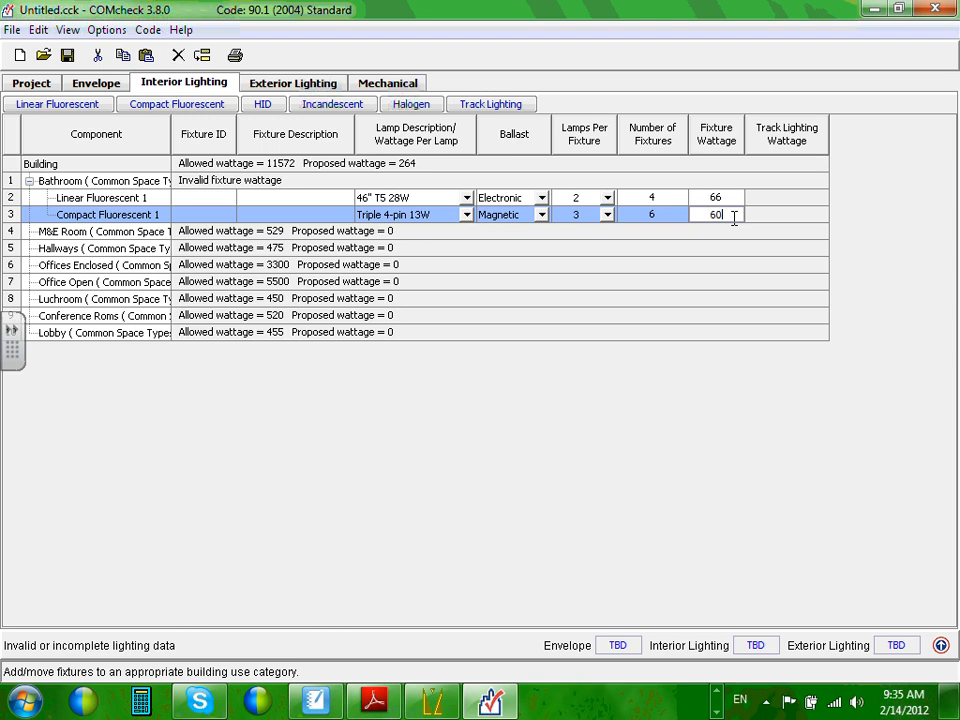
{"action": "key", "text": "Return"}
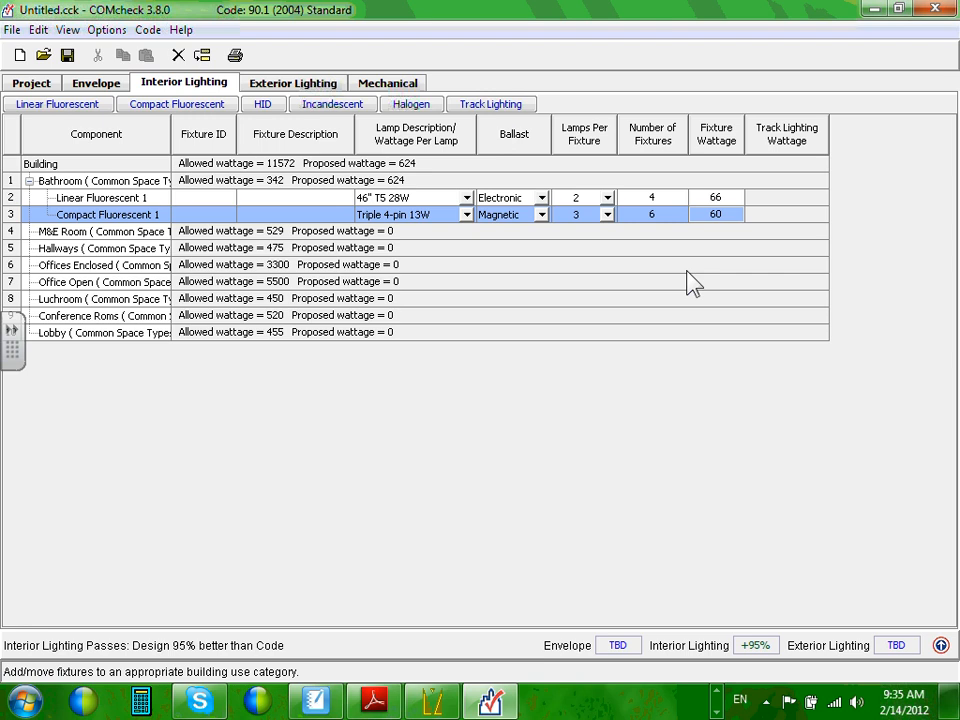
Delete the Compact Fluorescent 1 row (row 3) from Bathroom, returning proposed wattage to 264 W.
{"action": "right_click", "coordinate": [14, 224]}
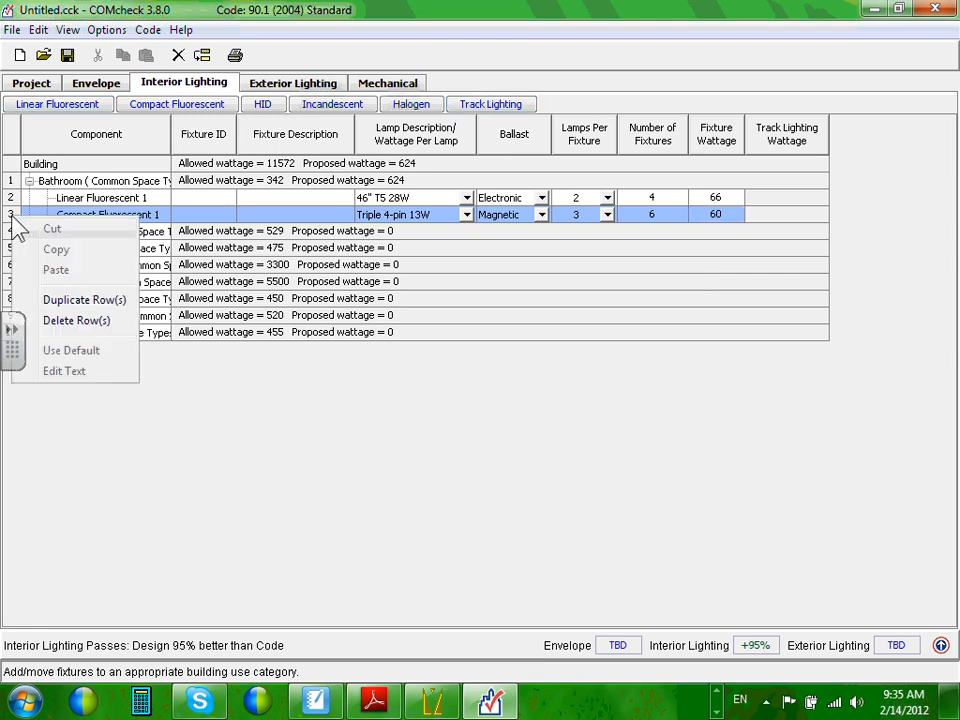
{"action": "left_click", "coordinate": [76, 322]}
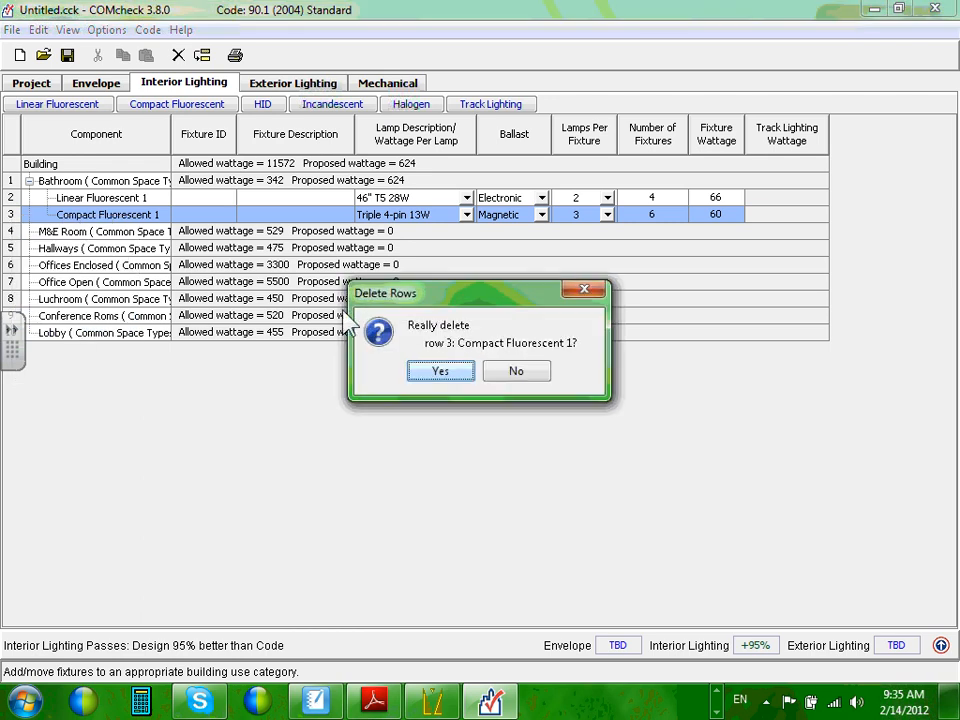
{"action": "left_click", "coordinate": [440, 372]}
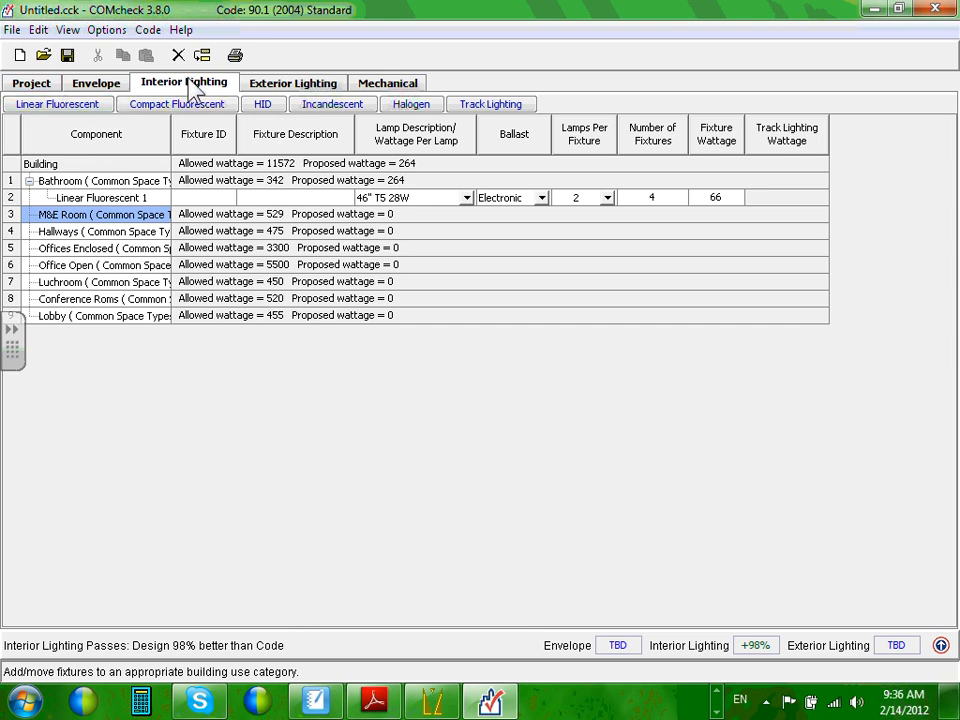
Add three 58 W Linear Fluorescent 48" T8 32W fixtures, Electronic ballast, 2 lamps, to M&E Room.
{"action": "left_click", "coordinate": [74, 105]}
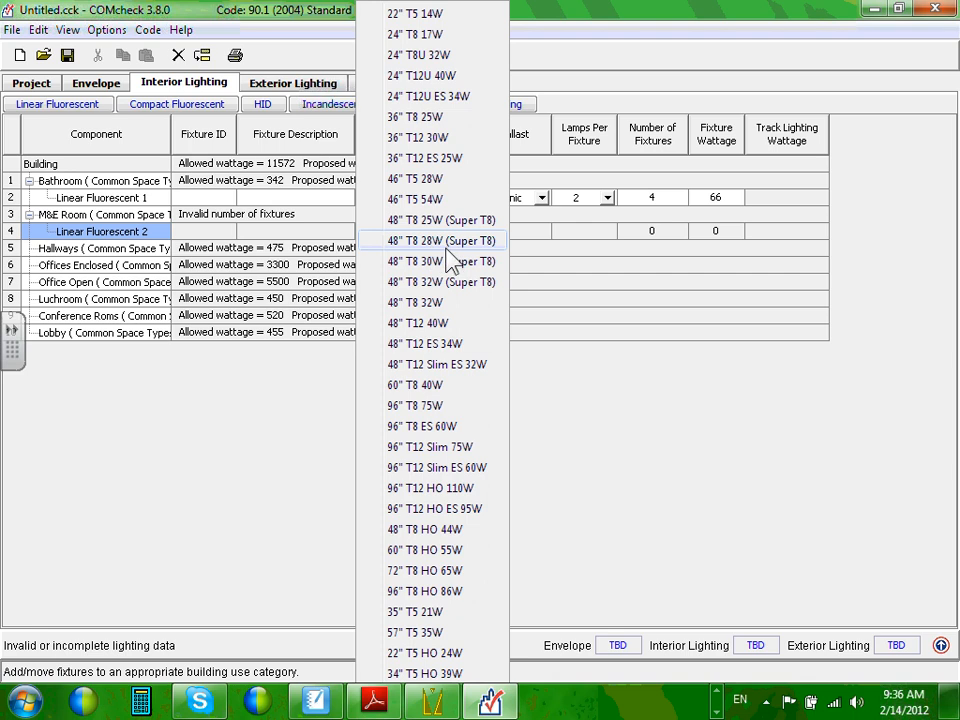
{"action": "left_click", "coordinate": [433, 306]}
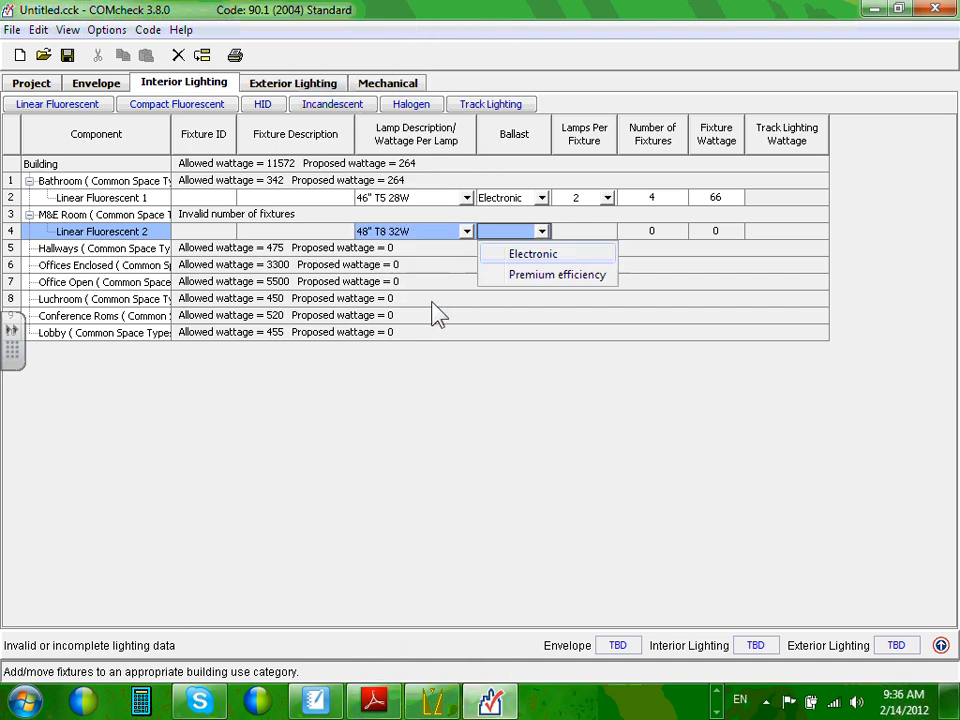
{"action": "left_click", "coordinate": [533, 256]}
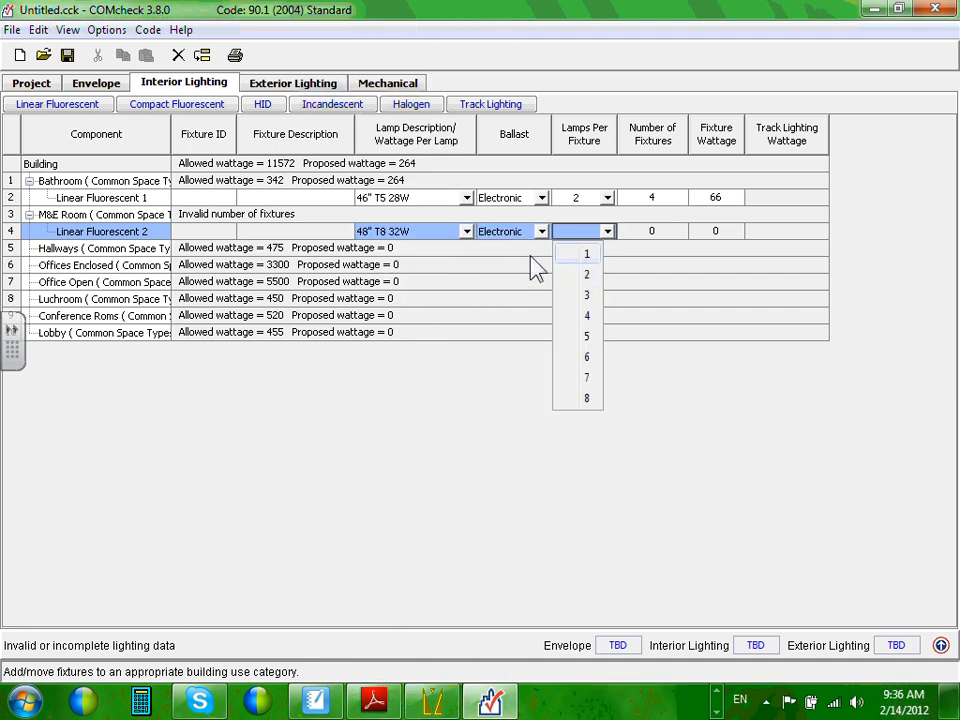
{"action": "left_click", "coordinate": [596, 275]}
{"action": "left_click", "coordinate": [655, 231]}
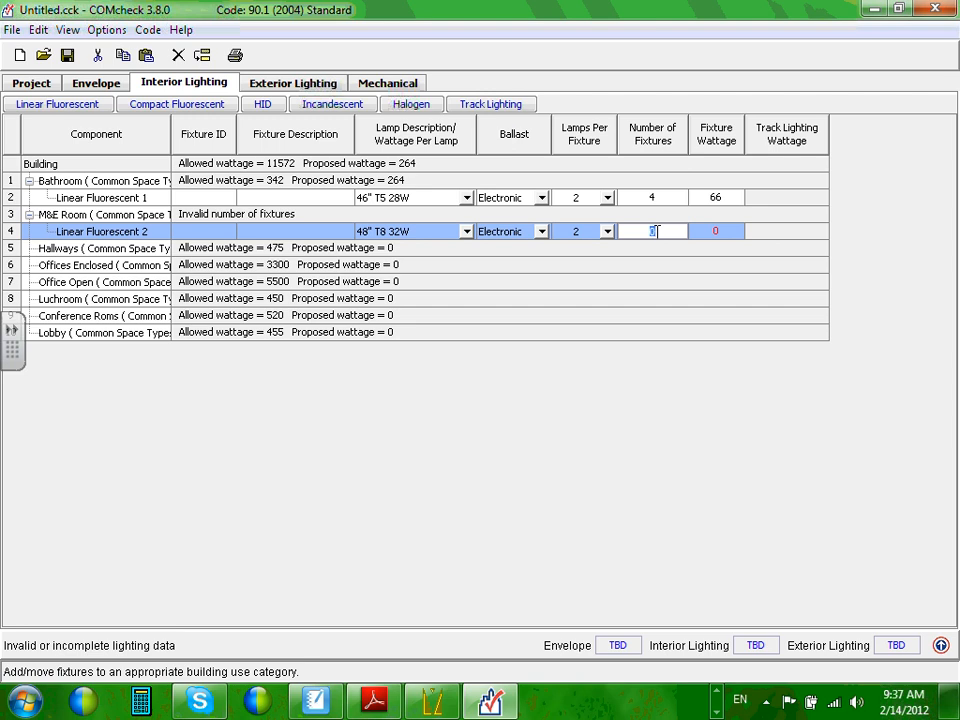
{"action": "type", "text": "3"}
{"action": "left_click", "coordinate": [726, 232]}
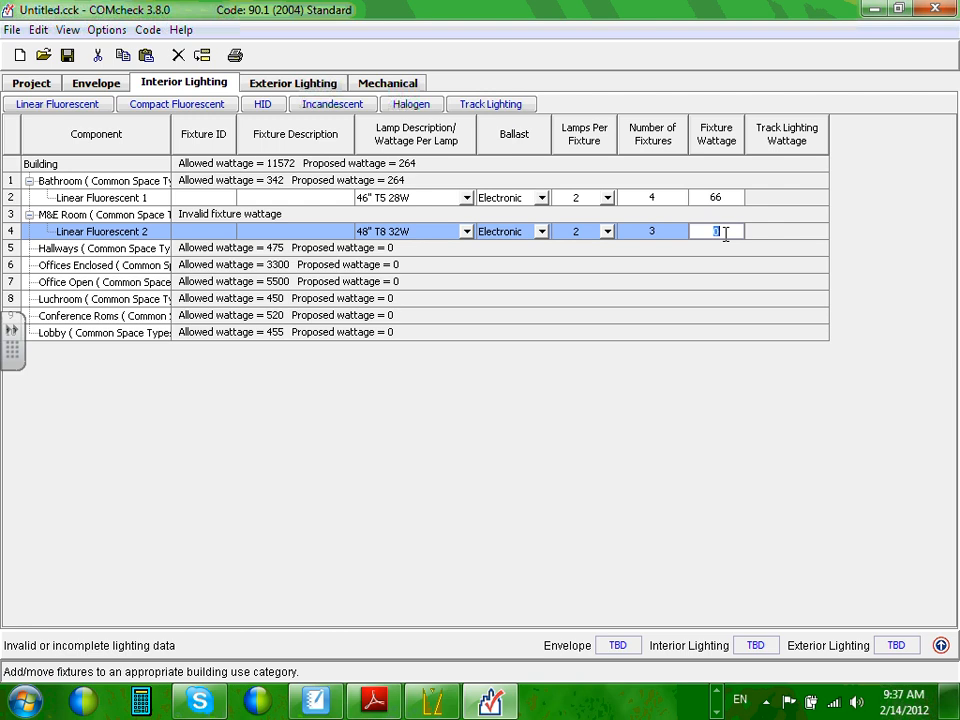
{"action": "type", "text": "58"}
{"action": "key", "text": "Return"}
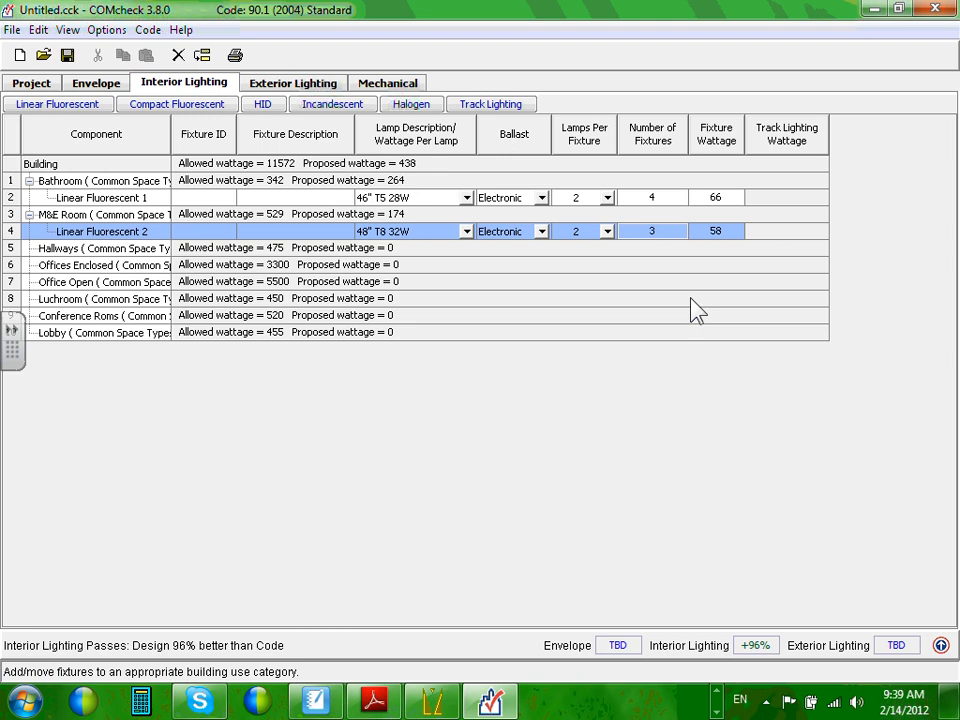
With Building selected, enable Options > Interior Lighting Exemptions and Allowances, showing None per fixture.
{"action": "left_click", "coordinate": [110, 31]}
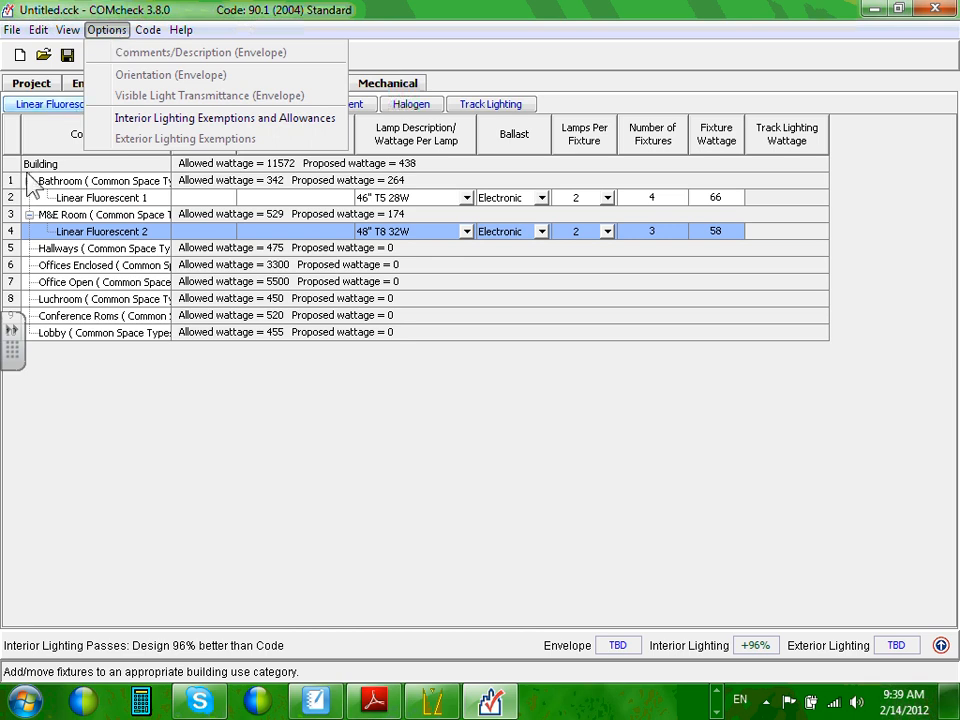
{"action": "left_click", "coordinate": [32, 161]}
{"action": "left_click", "coordinate": [32, 161]}
{"action": "left_click", "coordinate": [108, 30]}
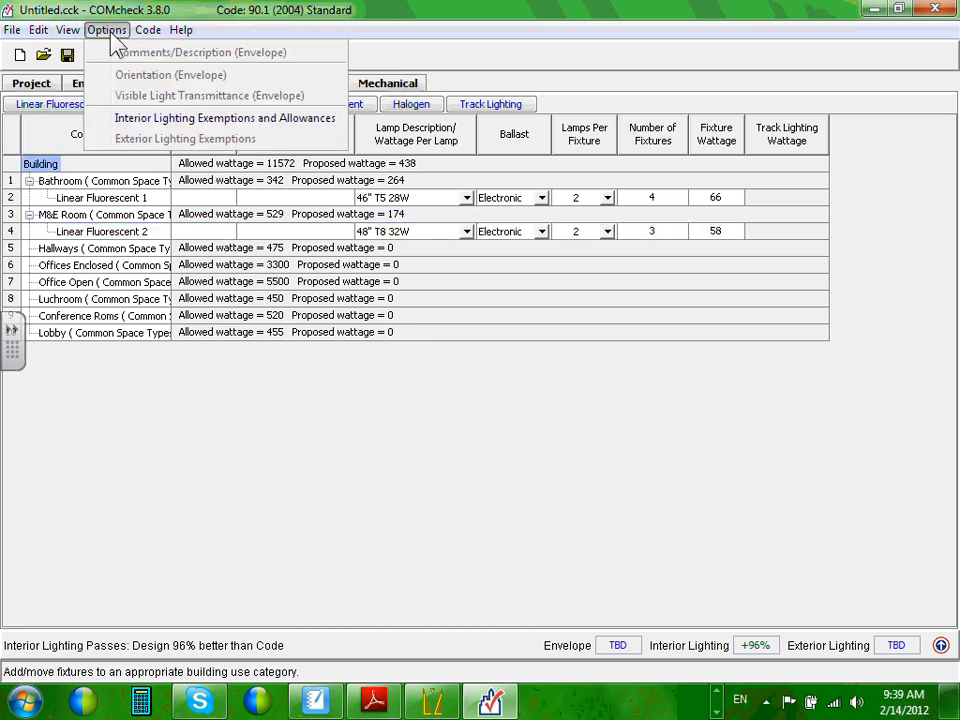
{"action": "left_click", "coordinate": [184, 120]}
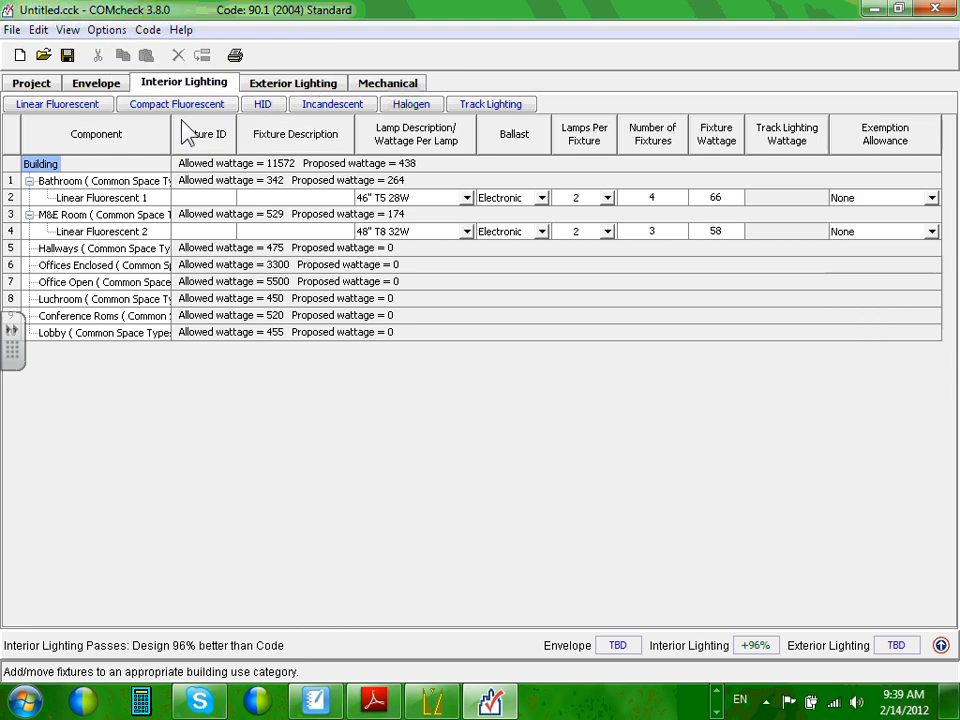
{"action": "left_click", "coordinate": [933, 199]}
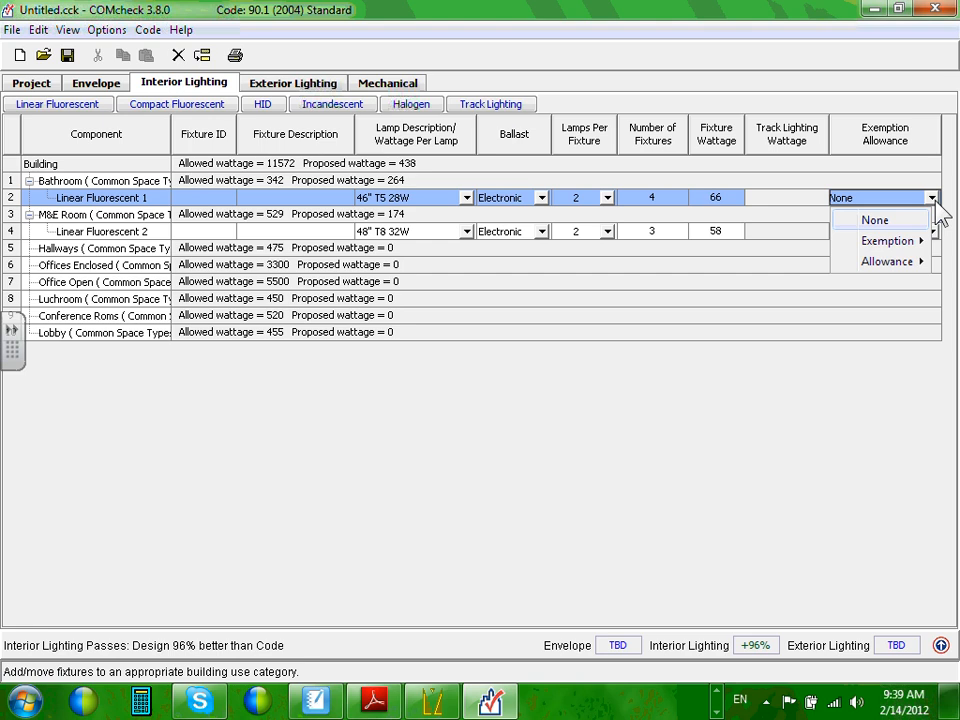
{"action": "left_click", "coordinate": [932, 197]}
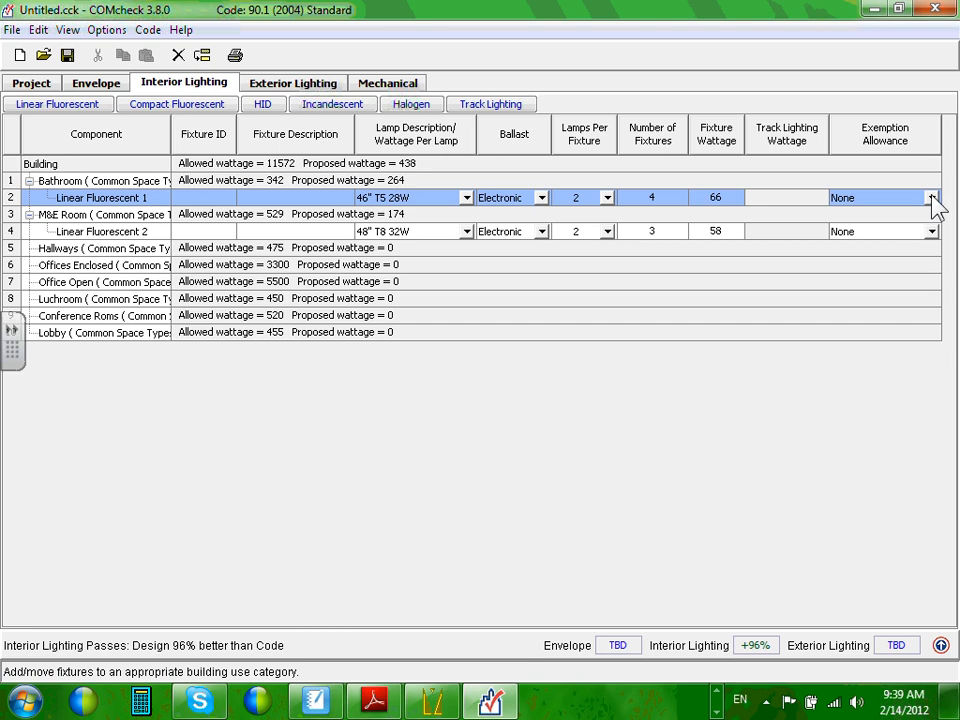
{"action": "left_click", "coordinate": [931, 198]}
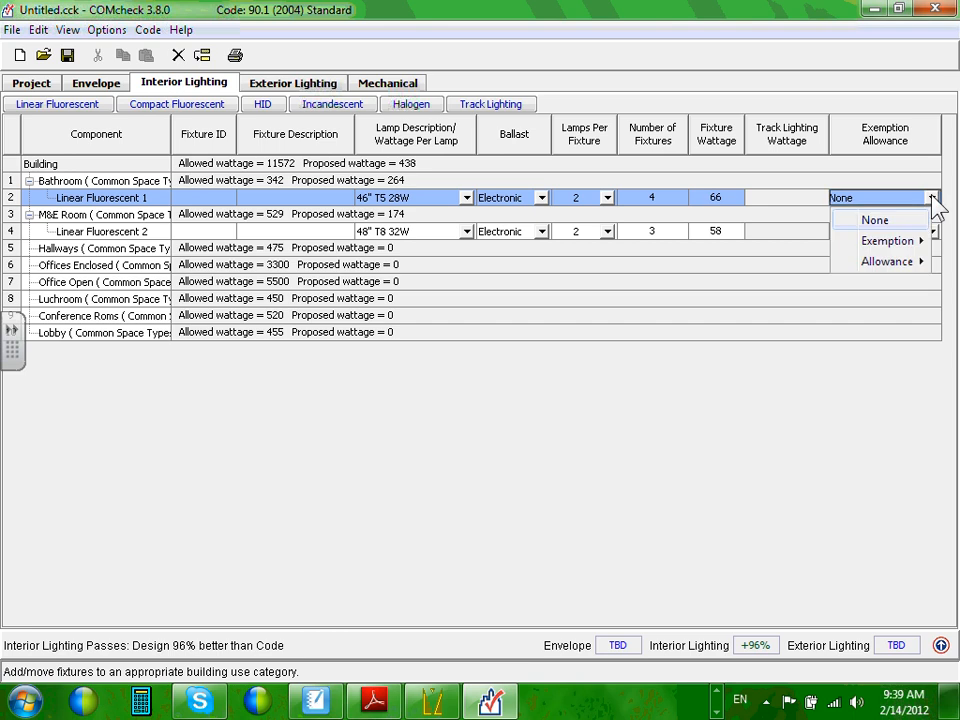
{"action": "mouse_move", "coordinate": [924, 248]}
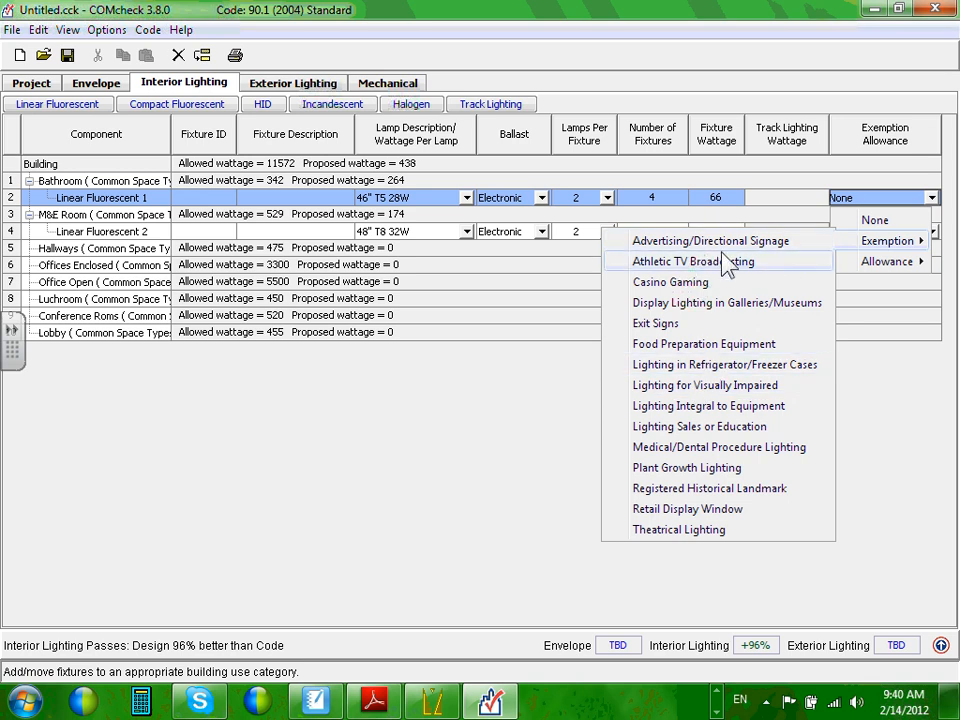
{"action": "left_click", "coordinate": [901, 382]}
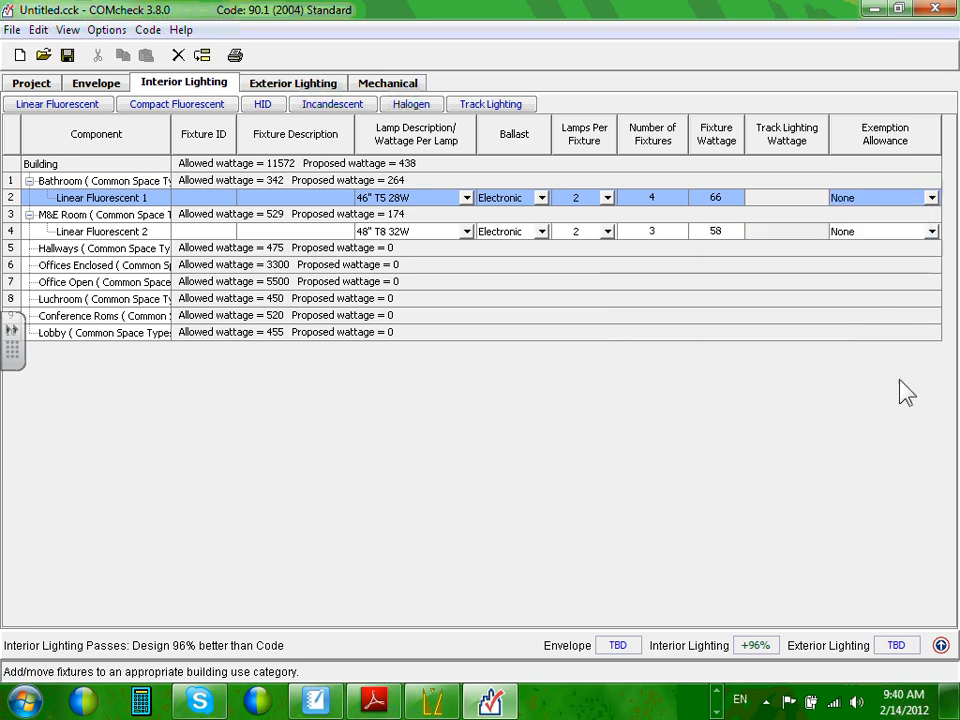
{"action": "left_click", "coordinate": [933, 198]}
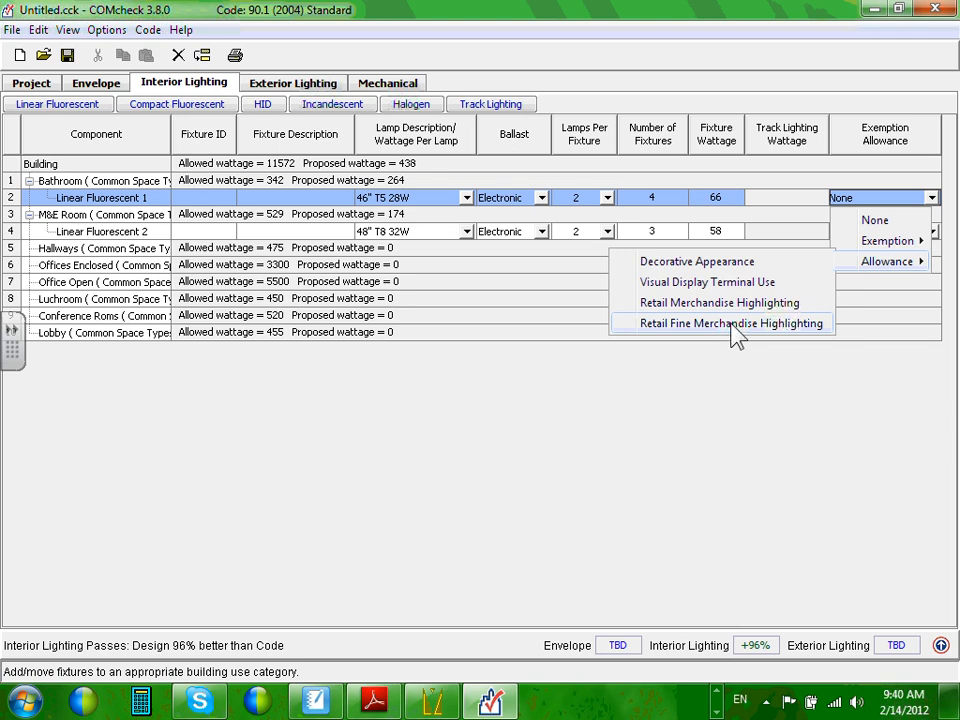
{"action": "left_click", "coordinate": [754, 389]}
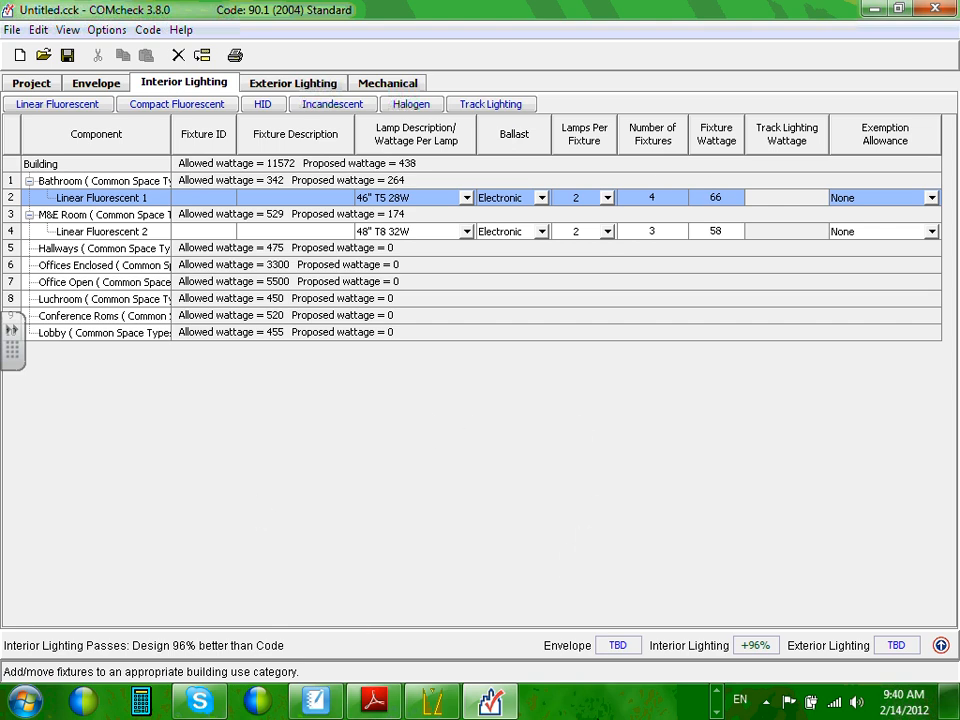
{"action": "left_click", "coordinate": [716, 711]}
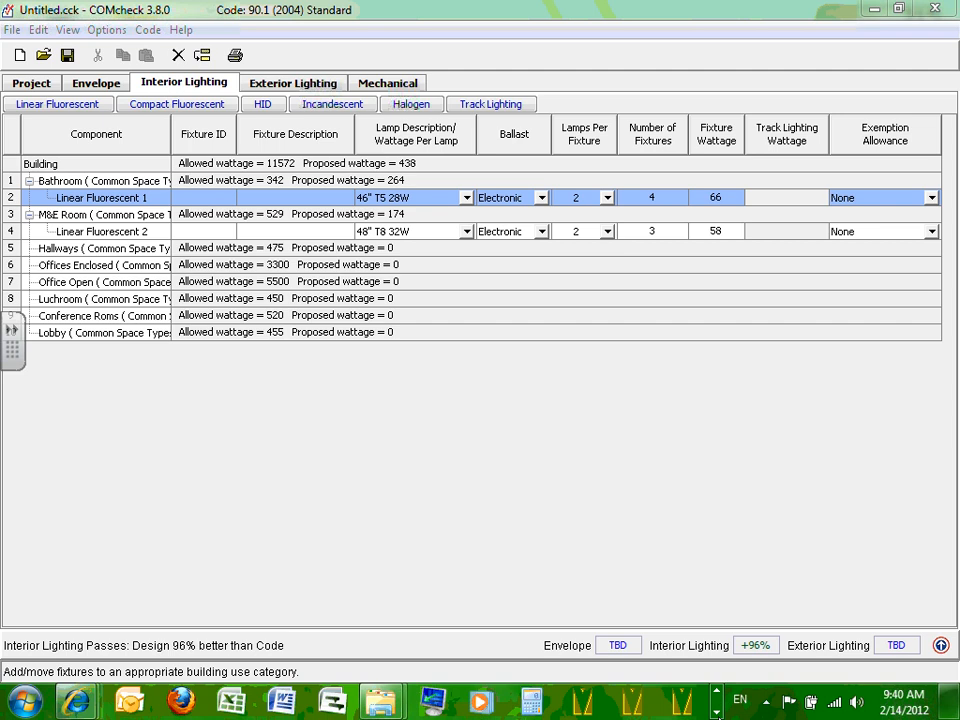
{"action": "left_click", "coordinate": [717, 713]}
{"action": "left_click", "coordinate": [580, 706]}
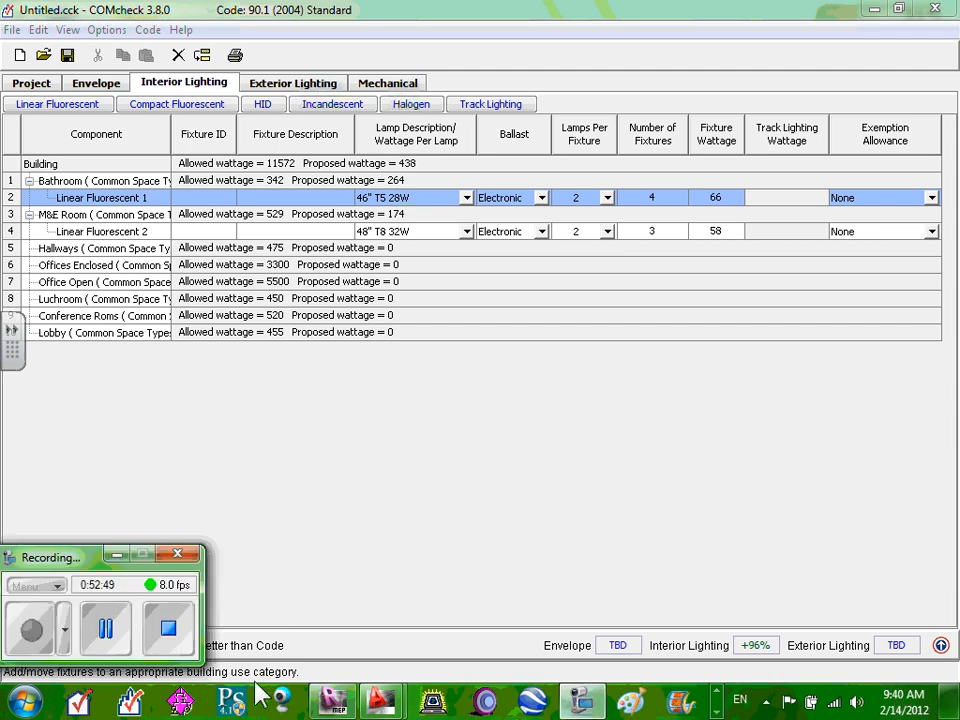
{"action": "left_click", "coordinate": [105, 628]}
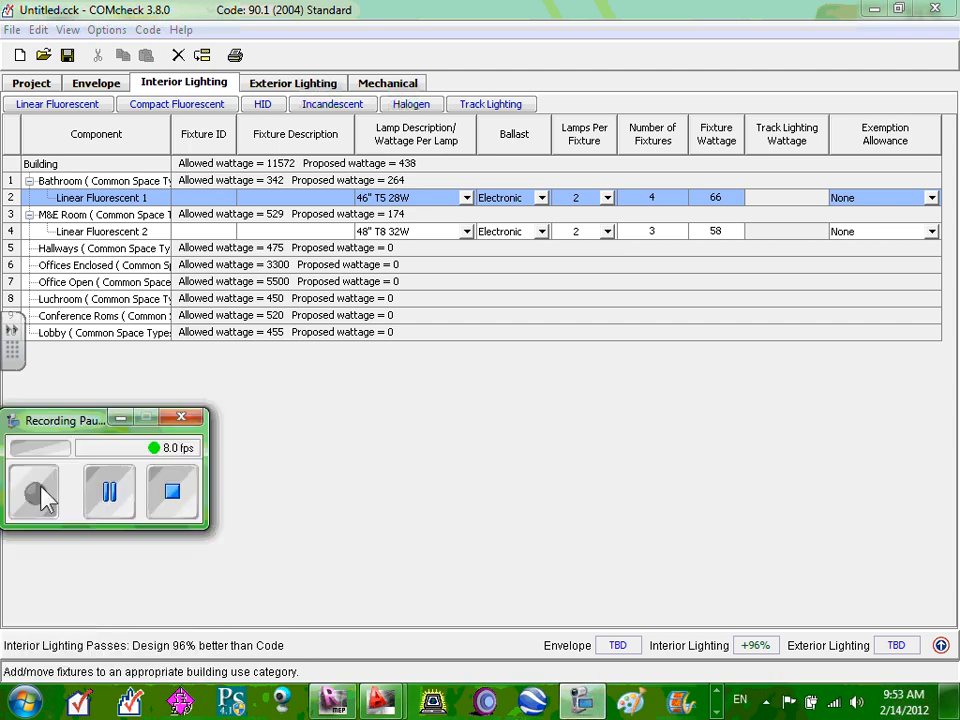
{"action": "left_click", "coordinate": [36, 495]}
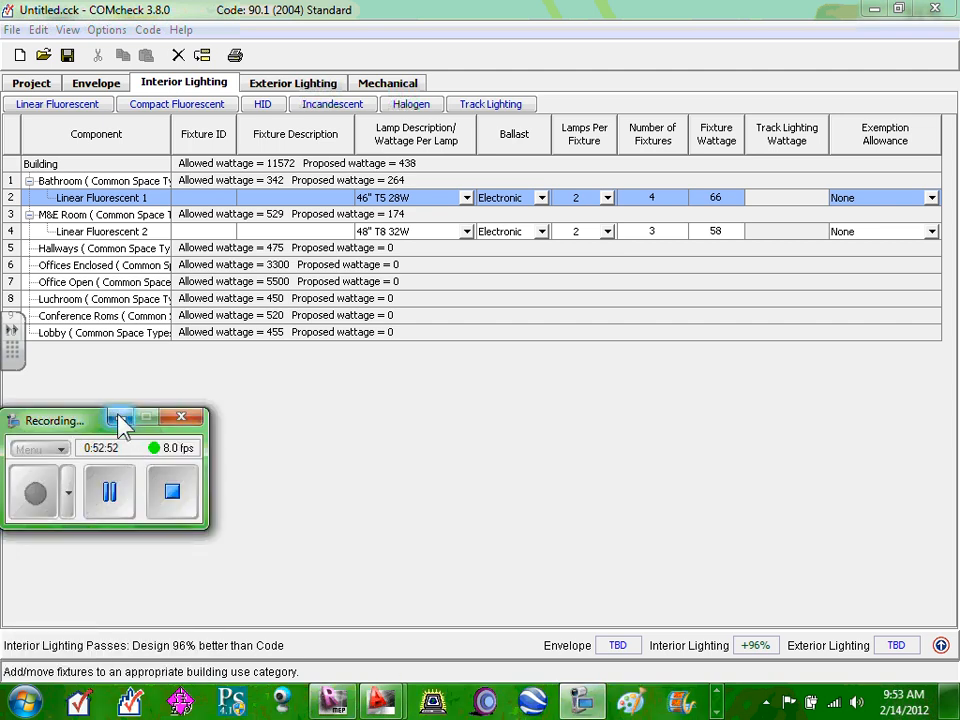
{"action": "left_click", "coordinate": [118, 418]}
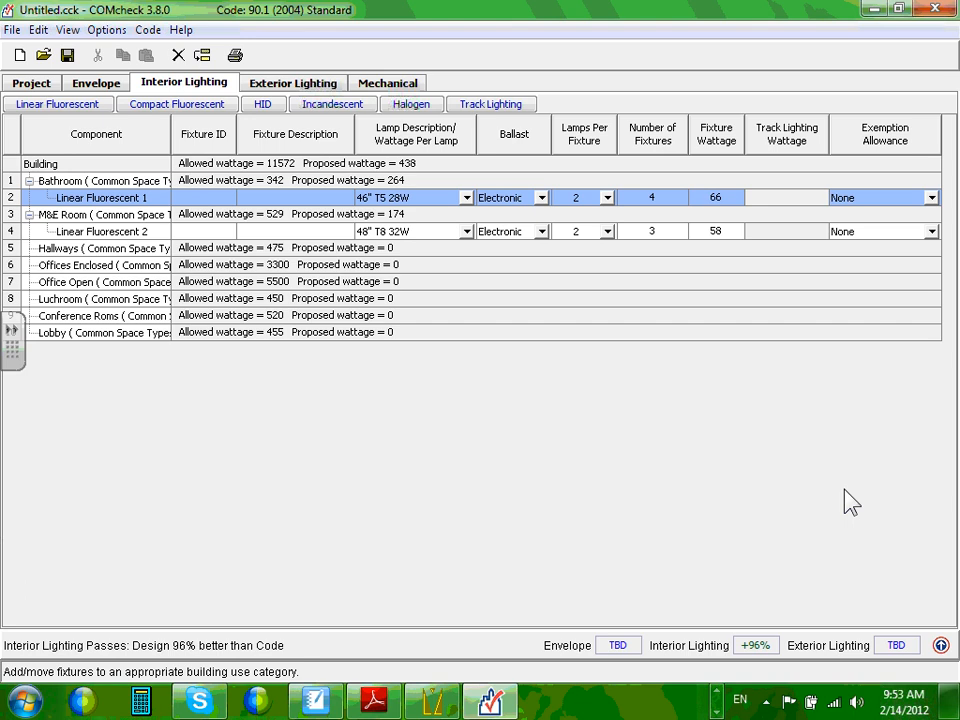
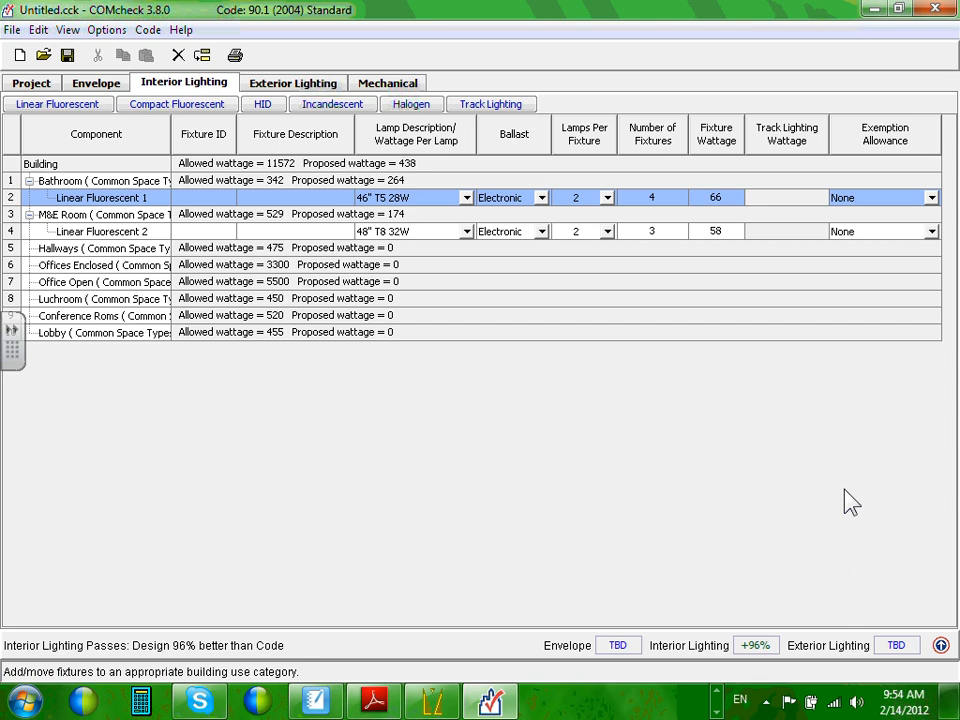
Return to the Project tab, showing eight space-by-space areas totaling 10935.
{"action": "left_click", "coordinate": [32, 82]}
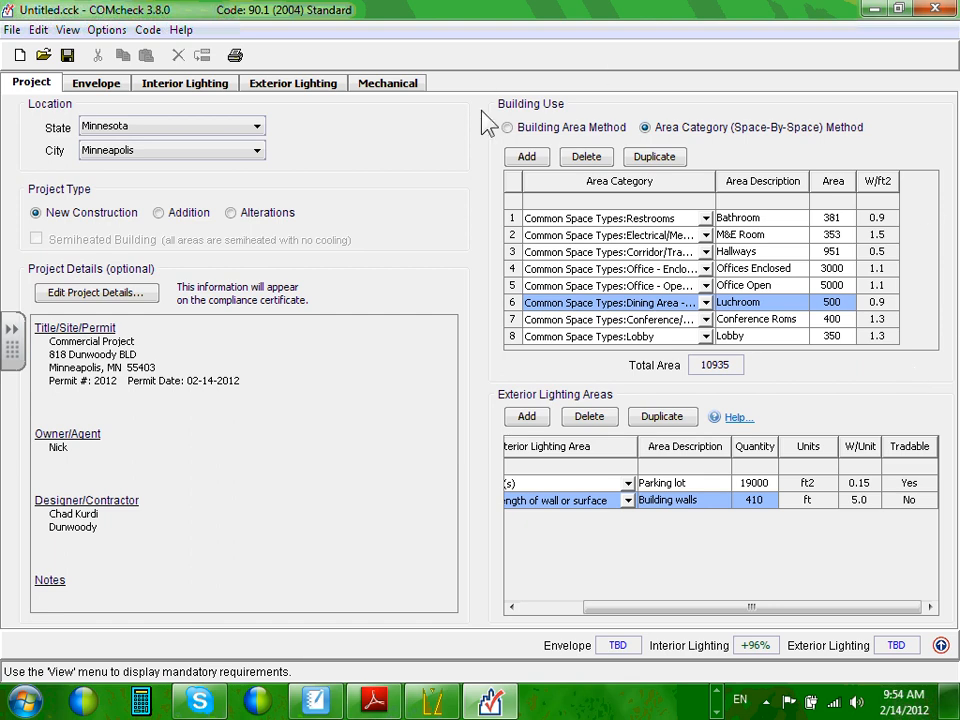
Add and then delete an empty Building Use row 9, then return to the Interior Lighting fixtures table.
{"action": "left_click", "coordinate": [527, 160]}
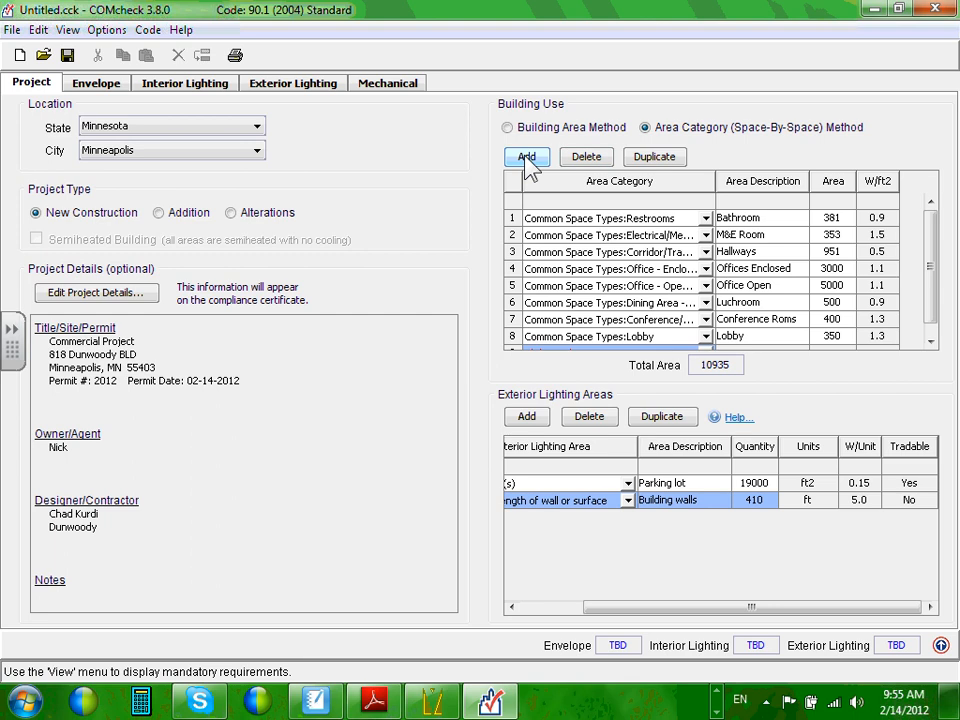
{"action": "left_click_drag", "start_coordinate": [933, 268], "coordinate": [935, 347]}
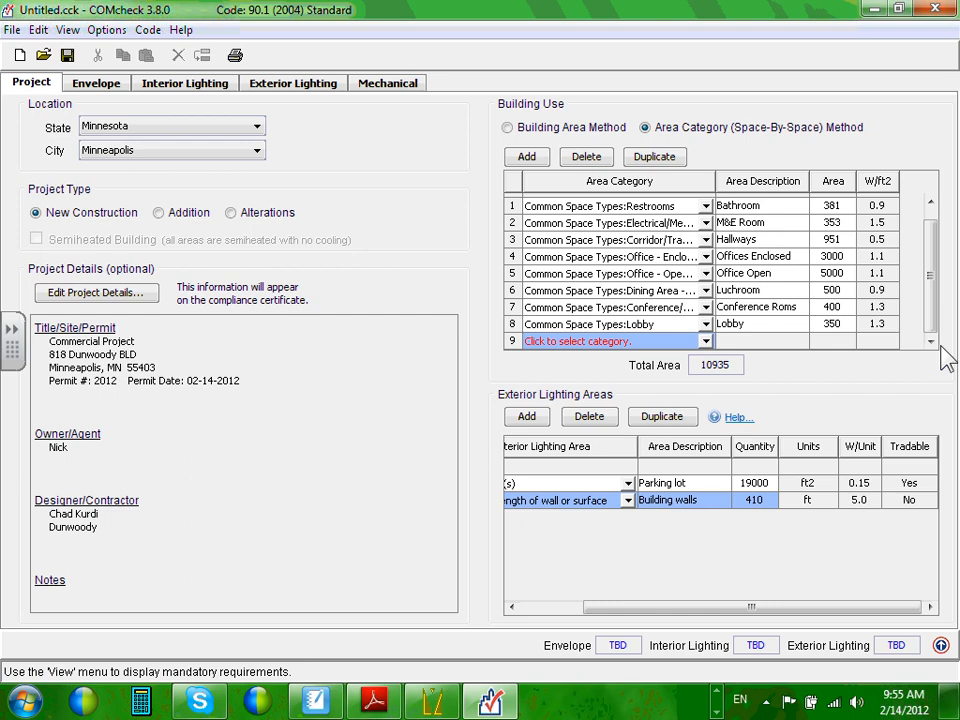
{"action": "left_click", "coordinate": [582, 158]}
{"action": "left_click", "coordinate": [447, 372]}
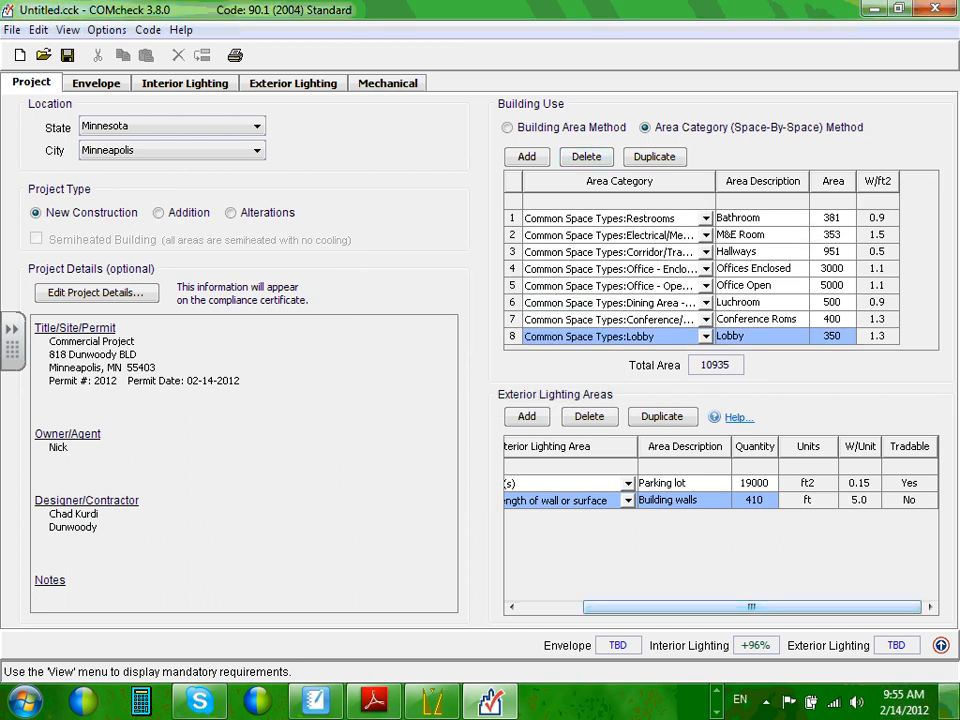
{"action": "left_click", "coordinate": [954, 702]}
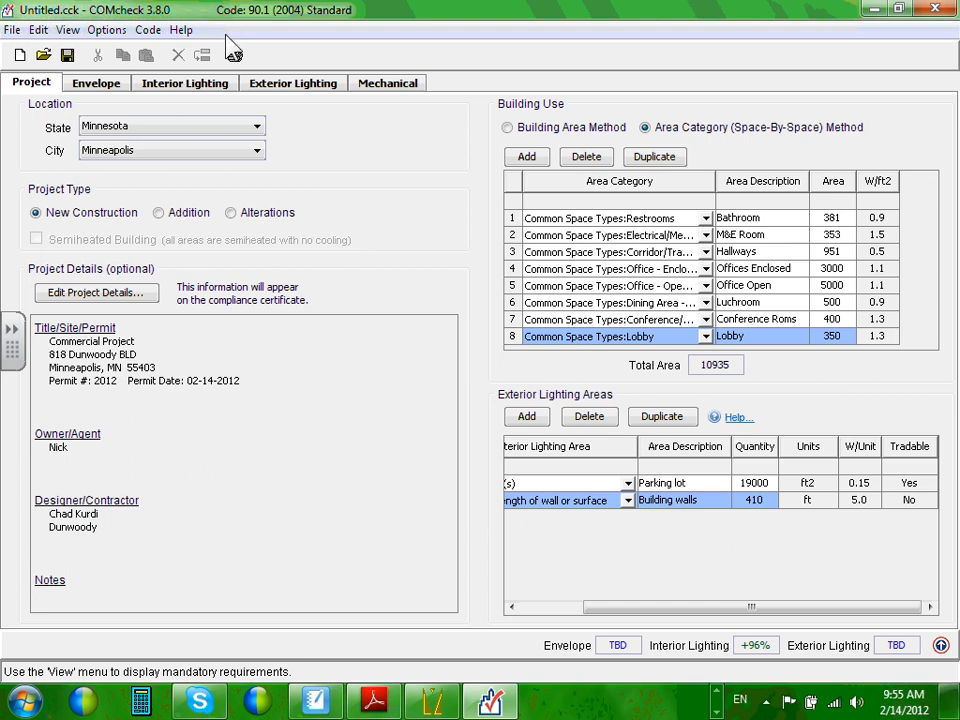
{"action": "left_click", "coordinate": [190, 84]}
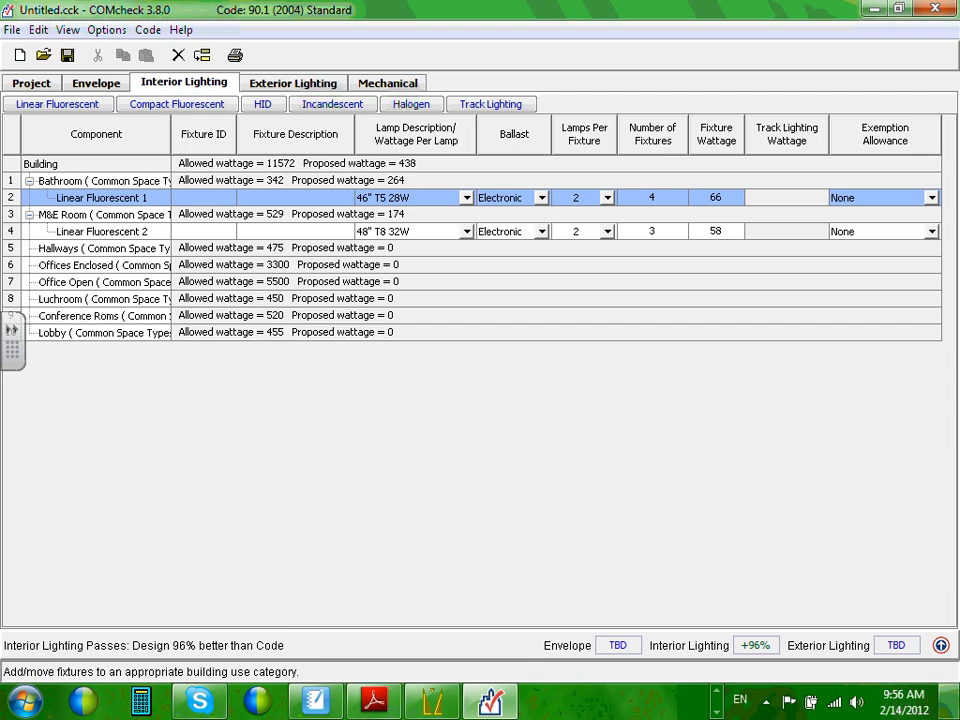
Open the exterior lighting areas and select the Parking lot area.
{"action": "left_click", "coordinate": [298, 84]}
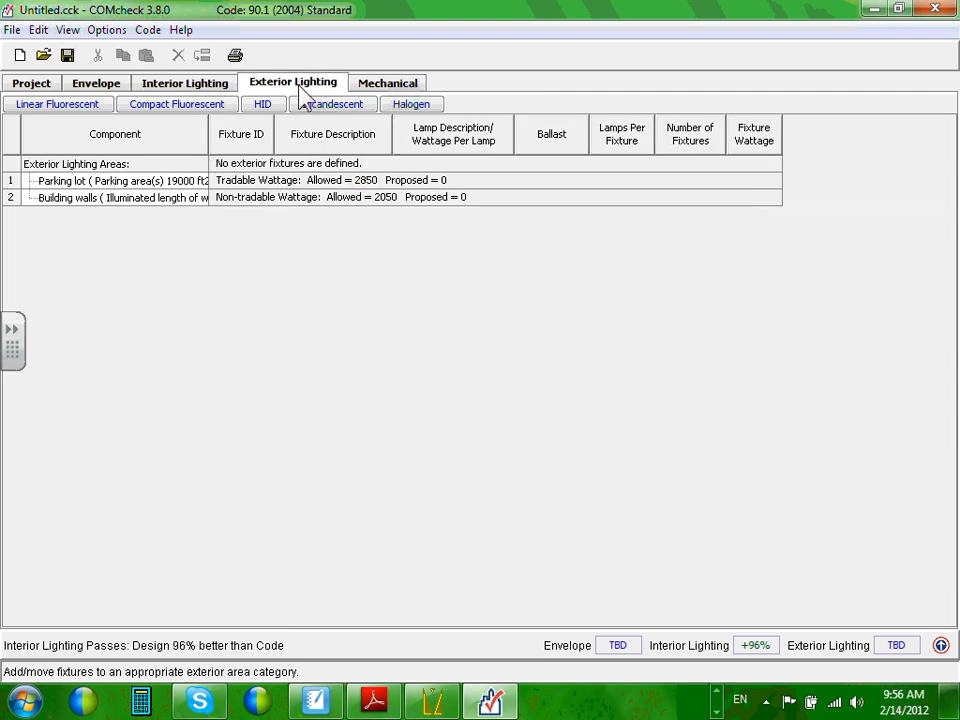
{"action": "left_click", "coordinate": [58, 184]}
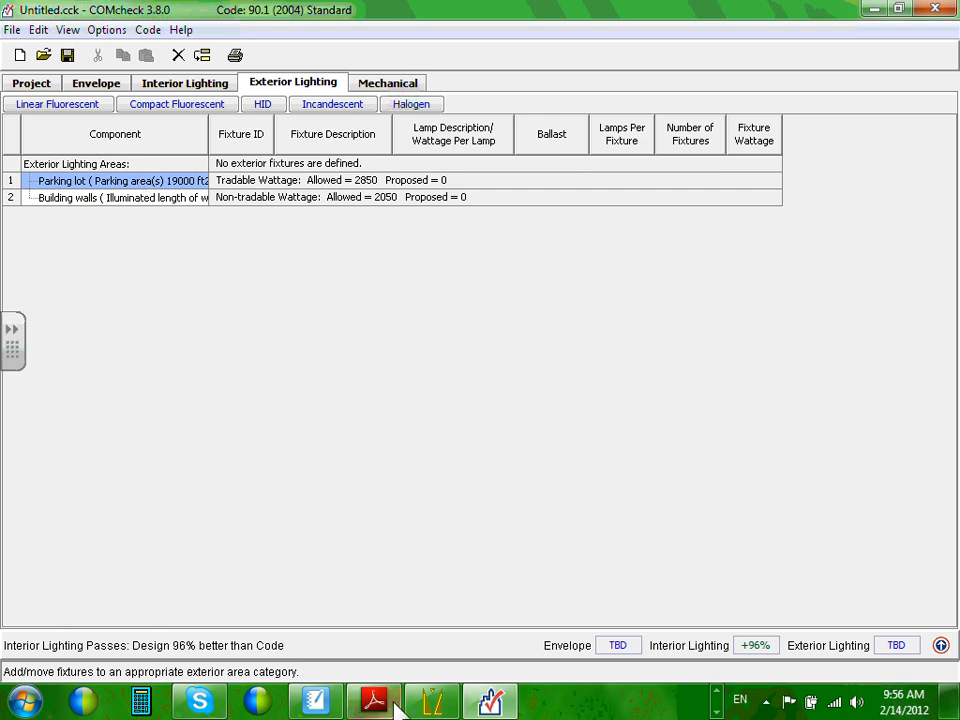
In Visual, open the recent ParkingLotVisual drawing without saving the current lighting layout.
{"action": "left_click", "coordinate": [431, 700]}
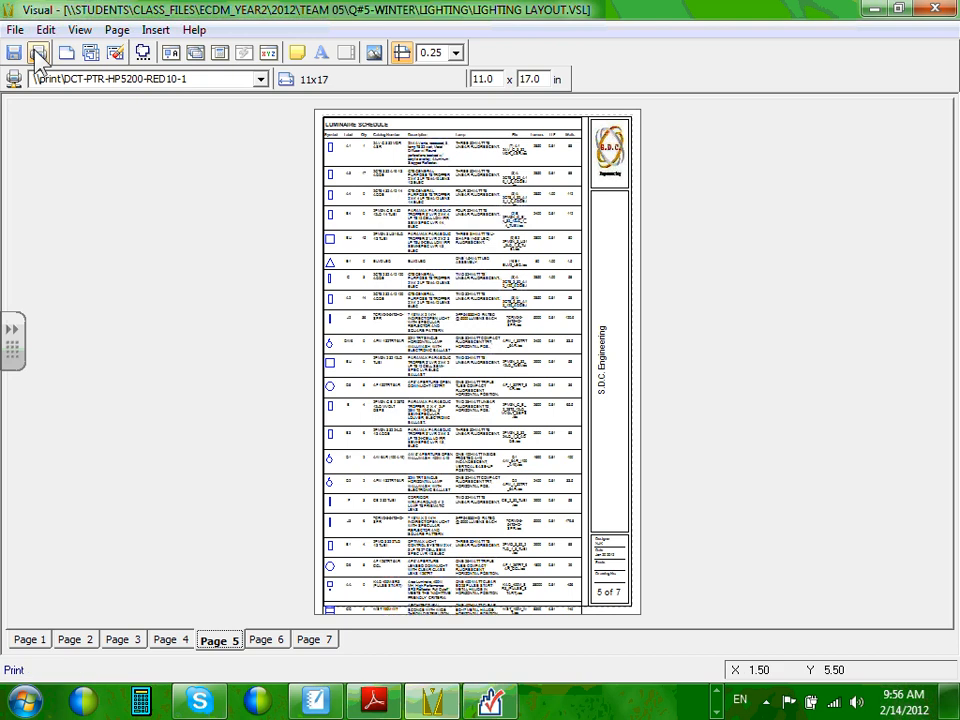
{"action": "left_click", "coordinate": [931, 10]}
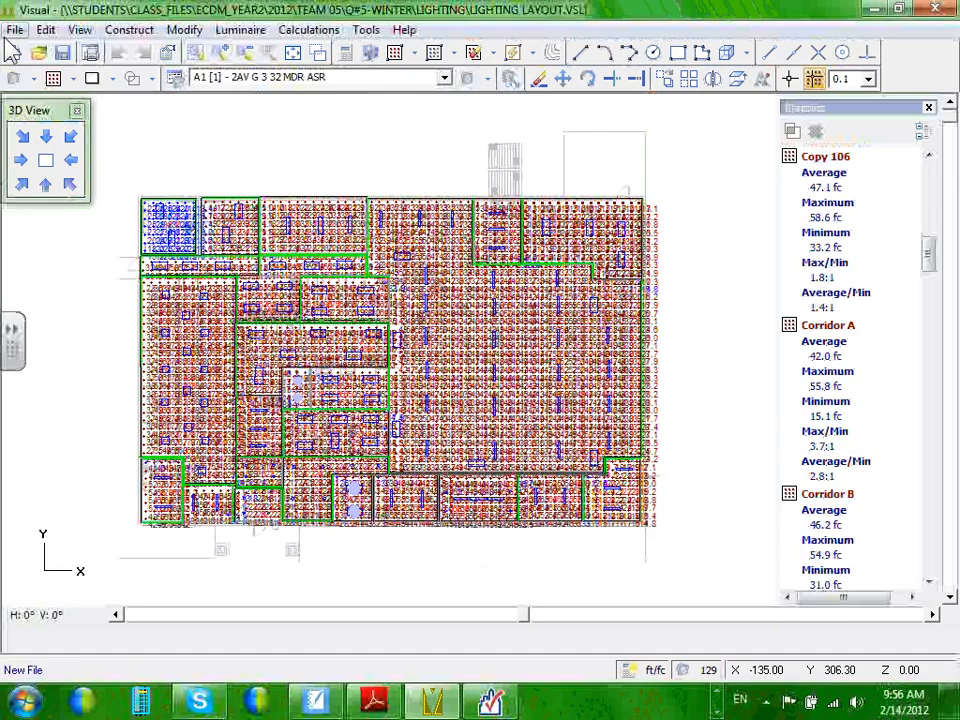
{"action": "left_click", "coordinate": [15, 29]}
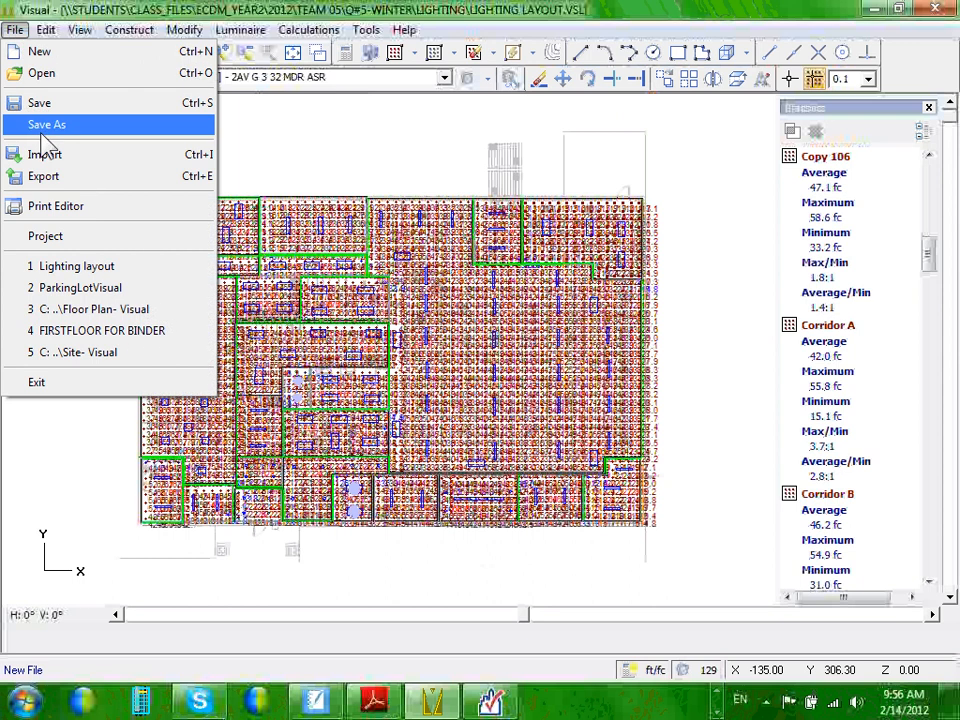
{"action": "left_click", "coordinate": [117, 290]}
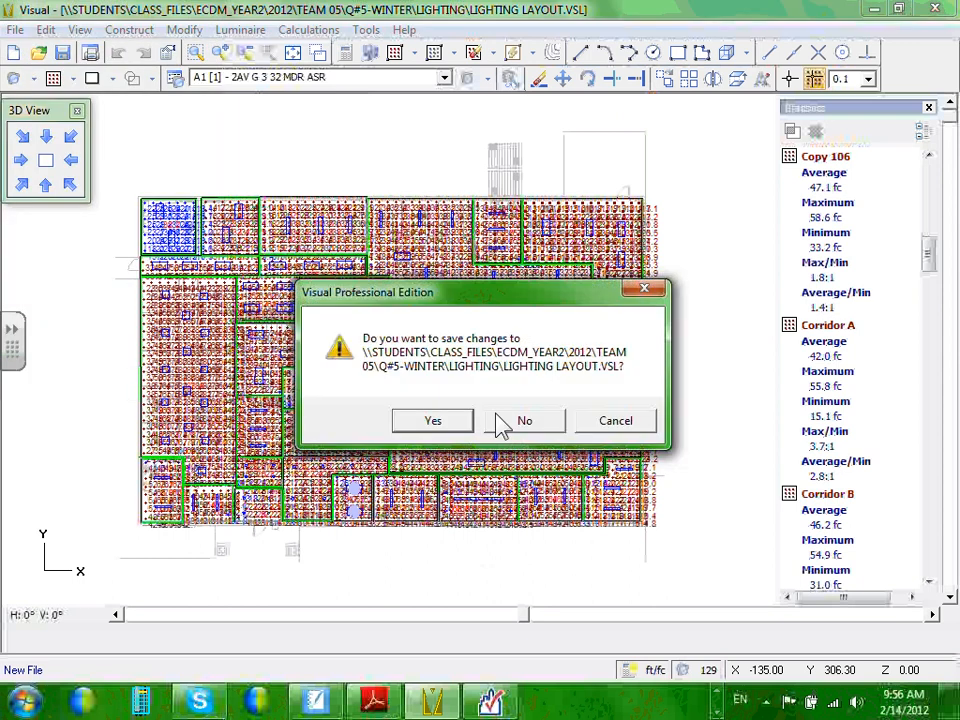
{"action": "left_click", "coordinate": [502, 425]}
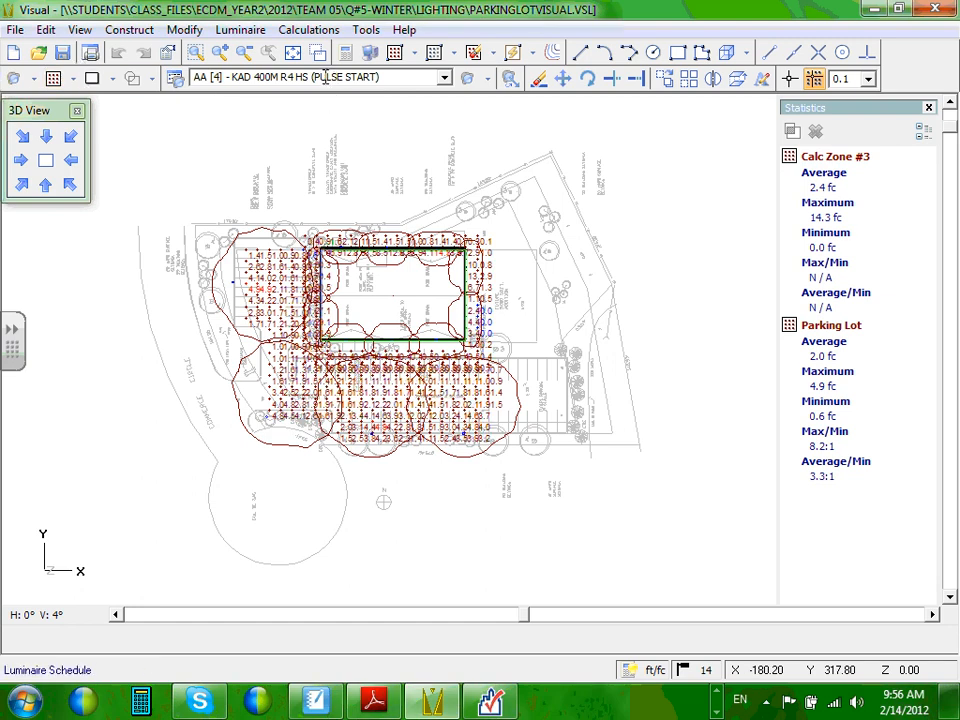
Check the drawing's luminaire types, keeping the AA 400W pulse-start type, then return to COMcheck.
{"action": "left_click", "coordinate": [444, 78]}
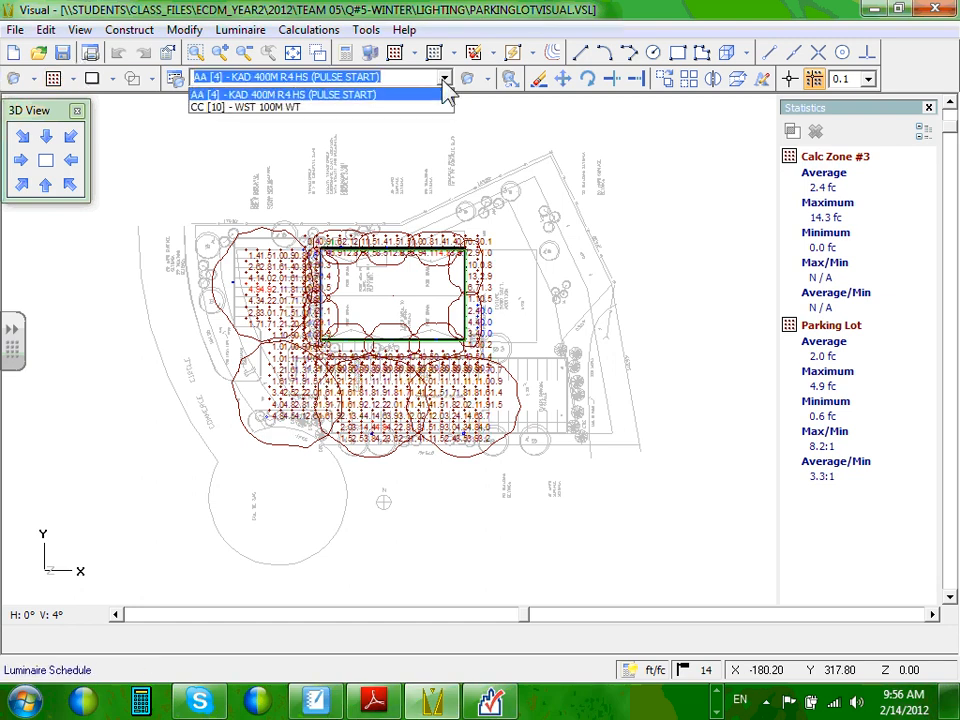
{"action": "left_click", "coordinate": [443, 82]}
{"action": "left_click", "coordinate": [228, 77]}
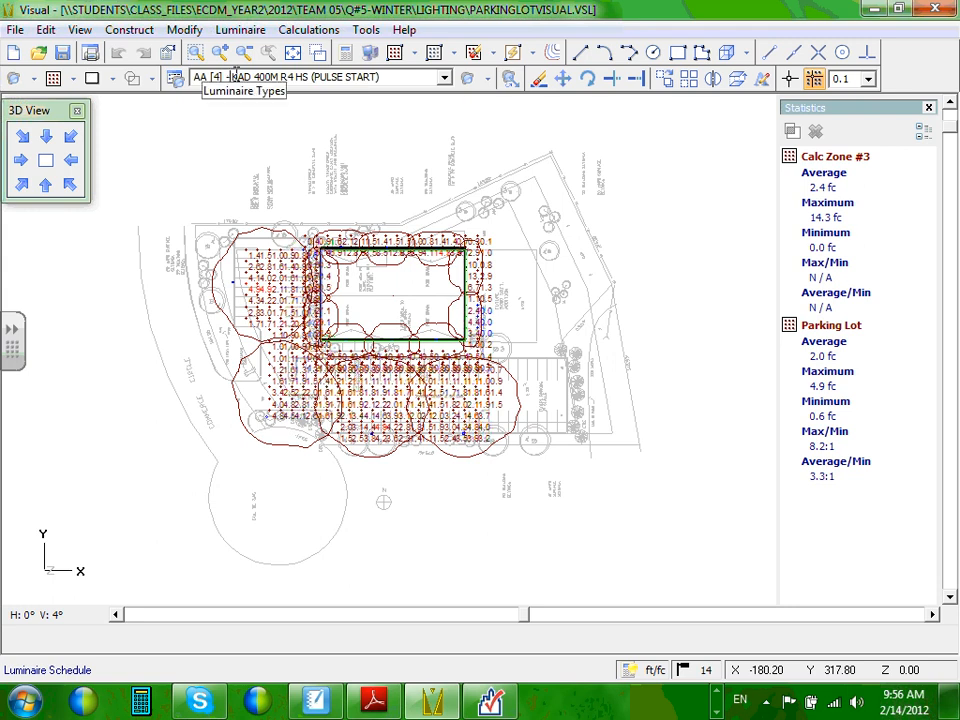
{"action": "left_click", "coordinate": [14, 30]}
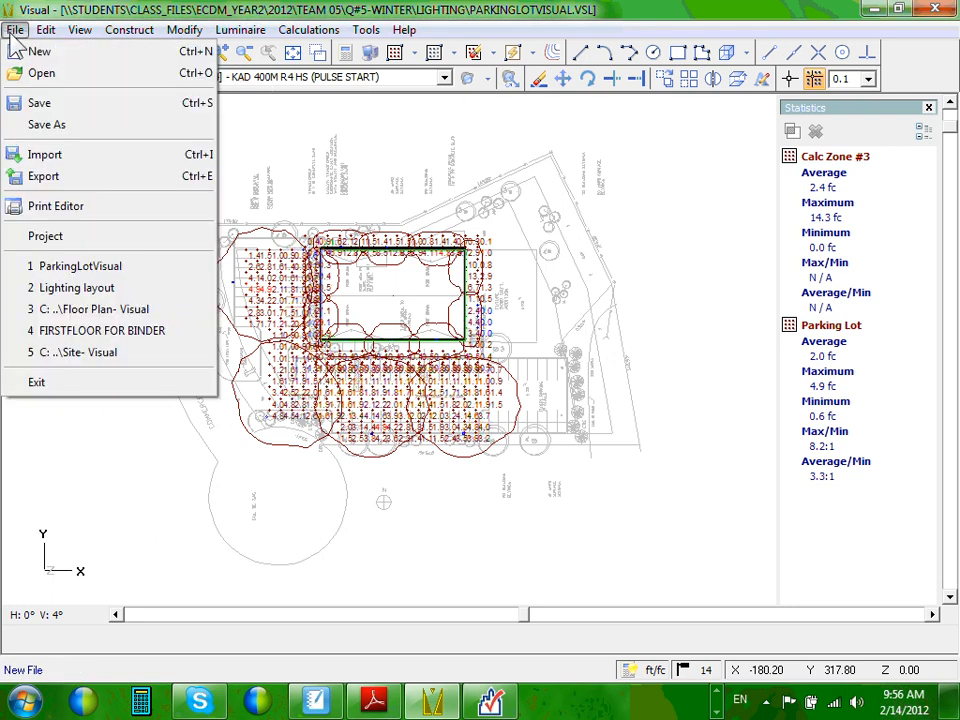
{"action": "left_click", "coordinate": [318, 124]}
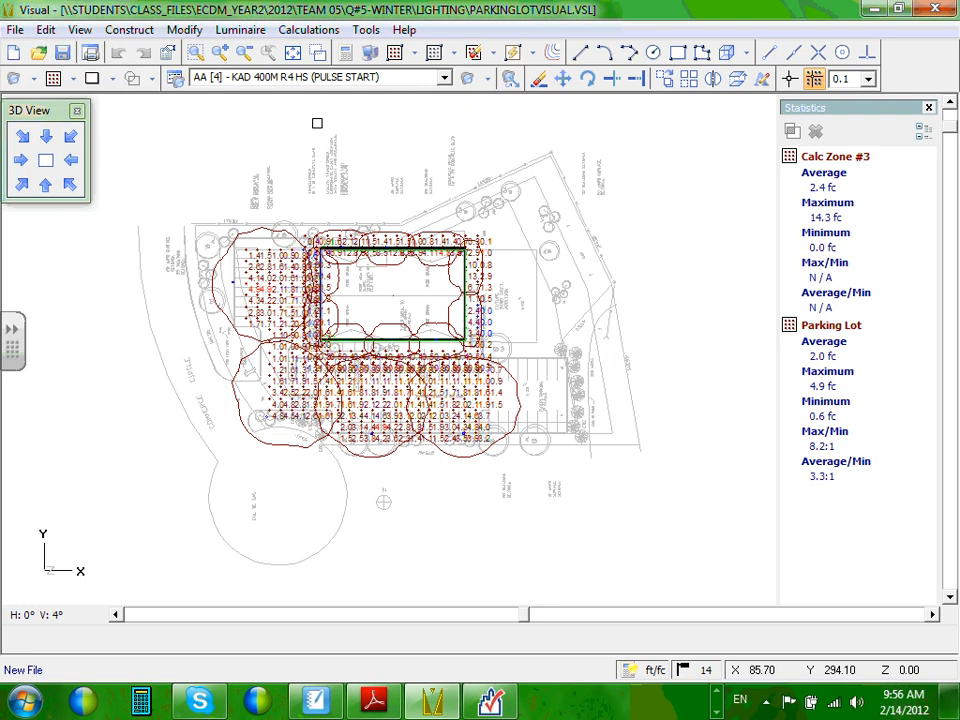
{"action": "left_click", "coordinate": [265, 79]}
{"action": "left_click", "coordinate": [444, 80]}
{"action": "left_click", "coordinate": [446, 94]}
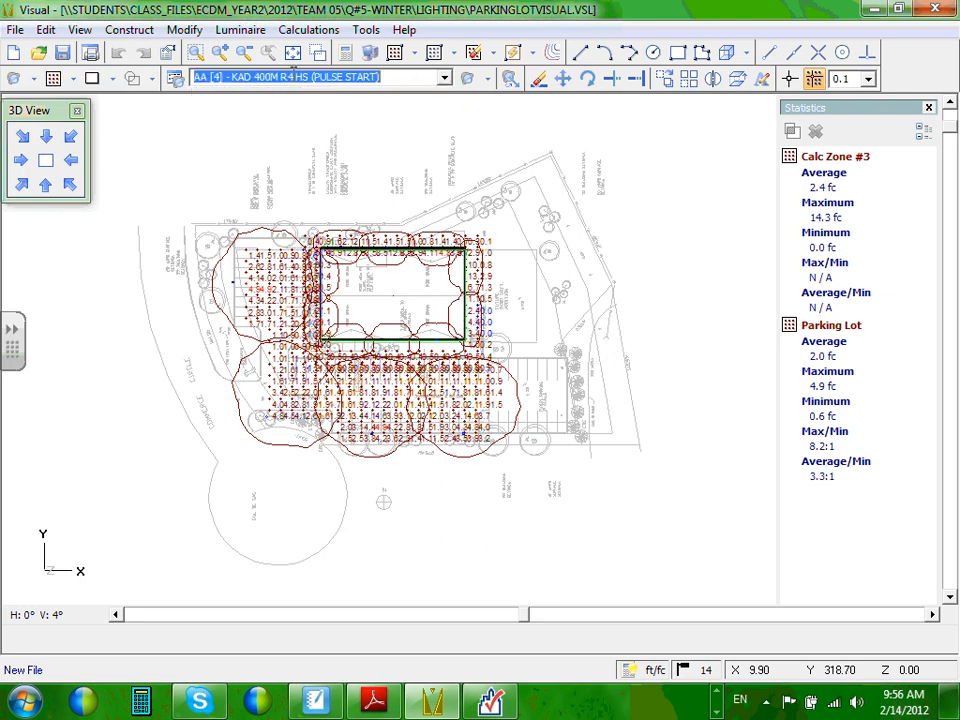
{"action": "left_click", "coordinate": [272, 78]}
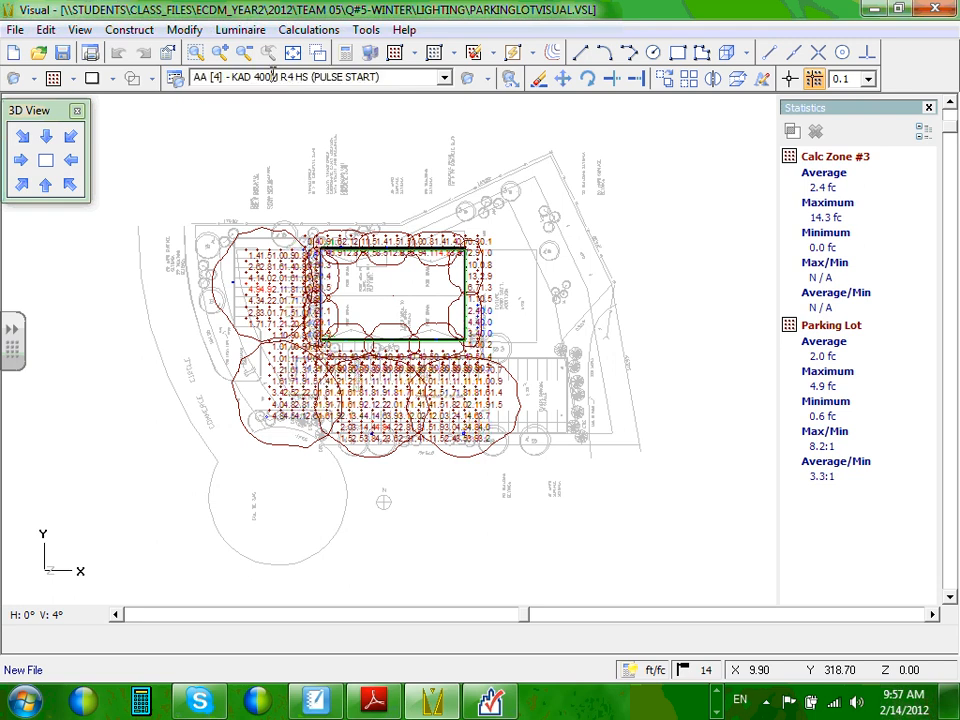
{"action": "left_click", "coordinate": [872, 10]}
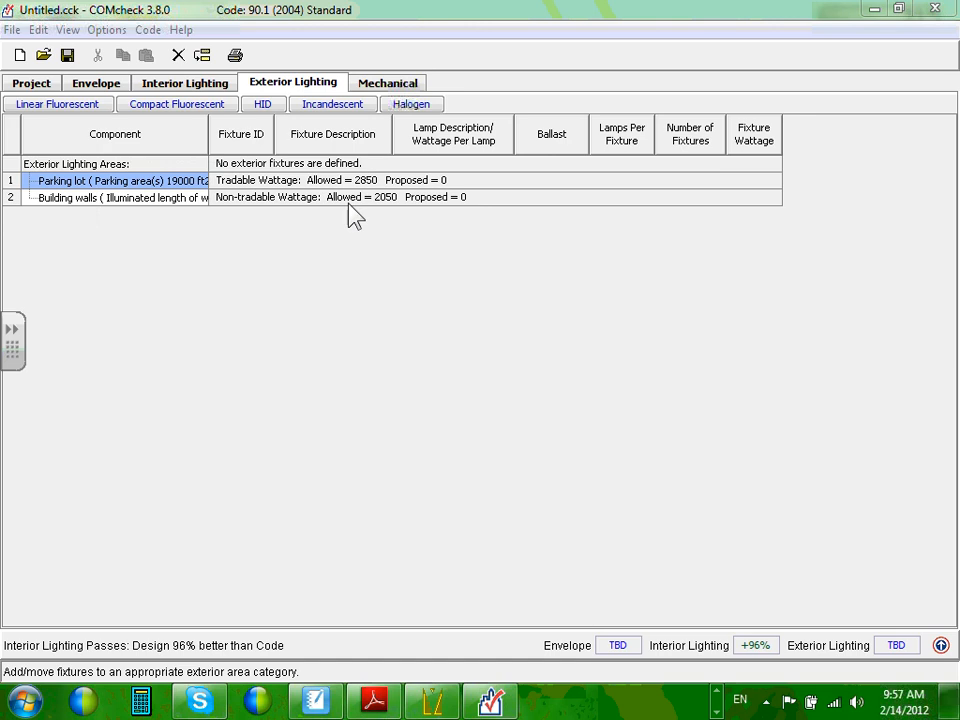
Add a Parking lot HID fixture: Metal Halide 400W, Standard ballast, 1 lamp per fixture.
{"action": "left_click", "coordinate": [264, 104]}
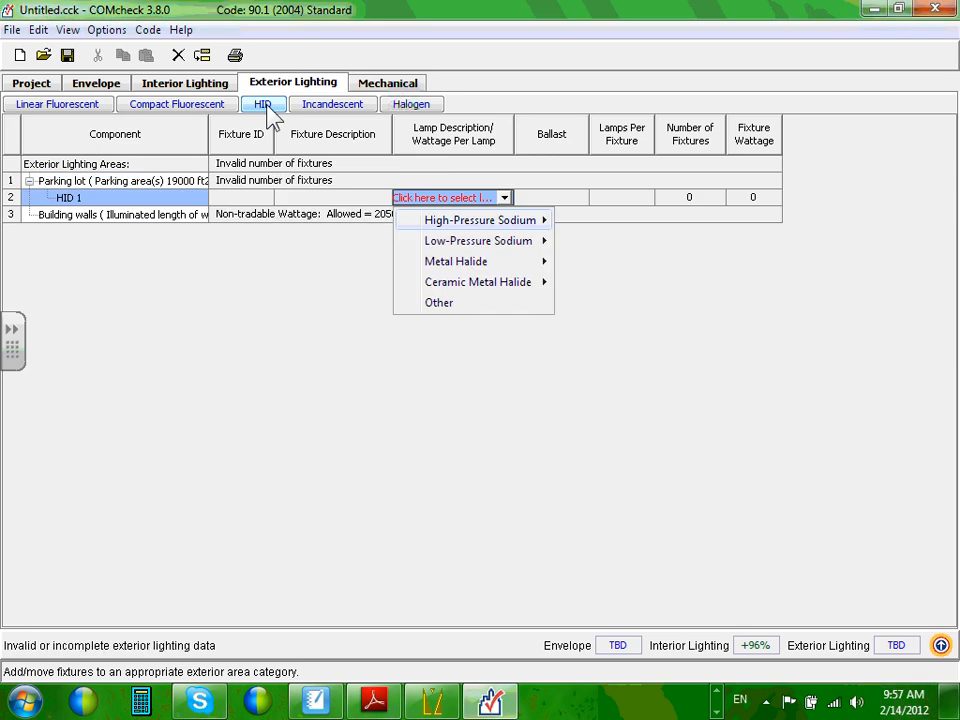
{"action": "mouse_move", "coordinate": [438, 266]}
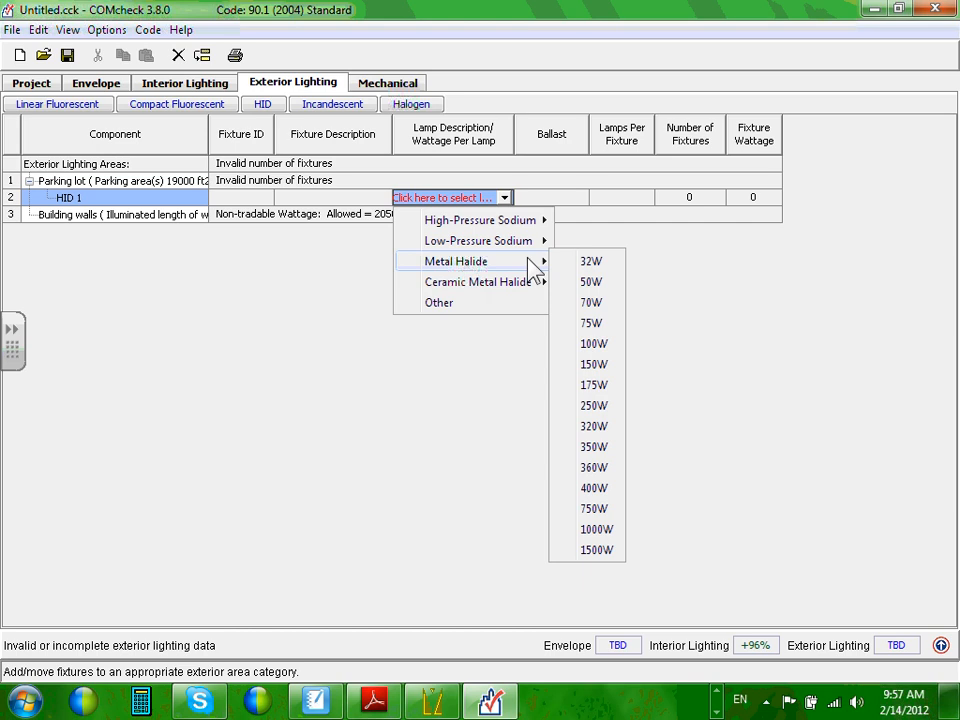
{"action": "left_click", "coordinate": [594, 489]}
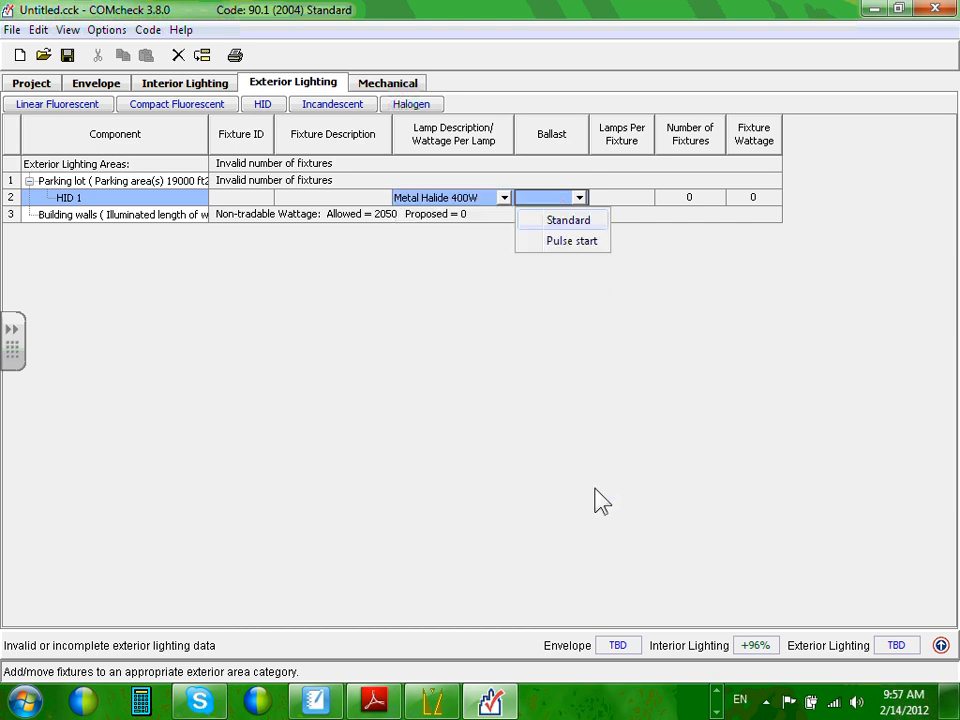
{"action": "left_click", "coordinate": [568, 221]}
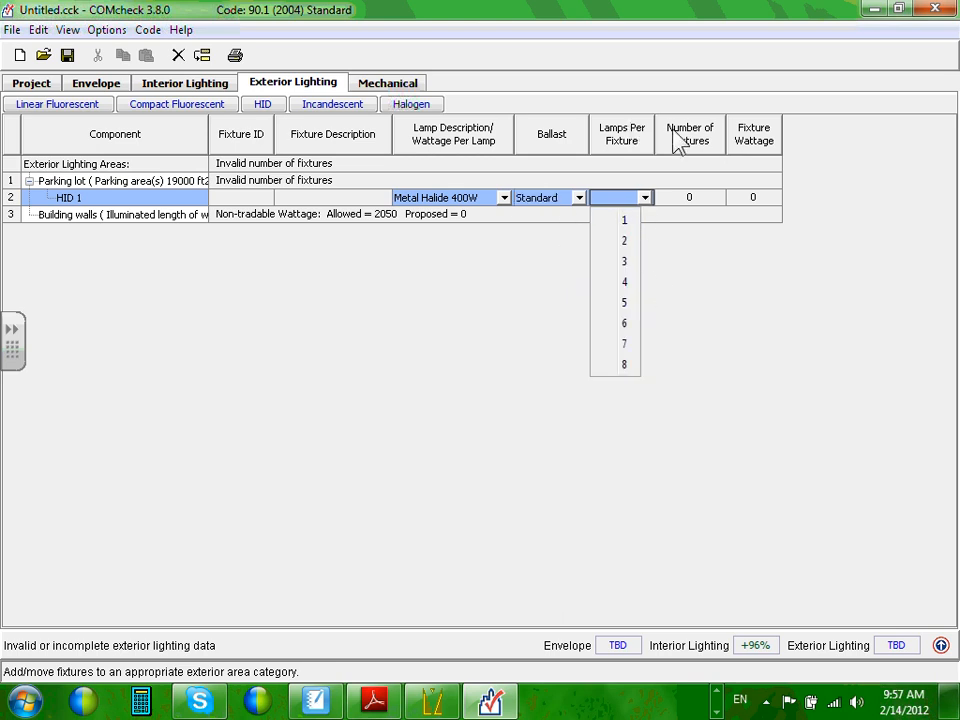
{"action": "left_click", "coordinate": [625, 221]}
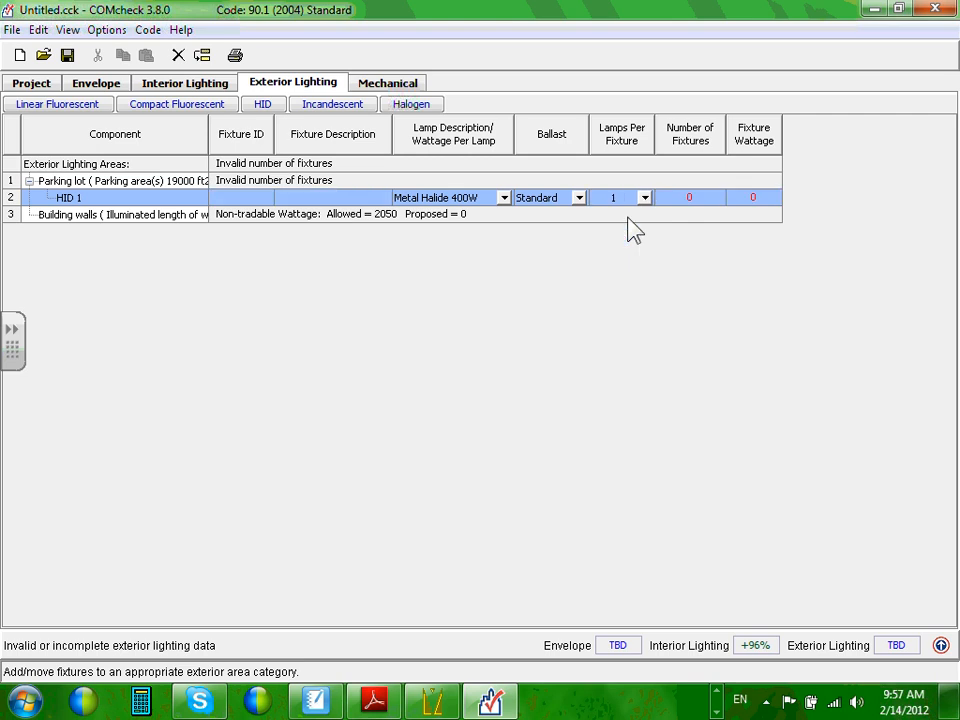
{"action": "left_click", "coordinate": [695, 197]}
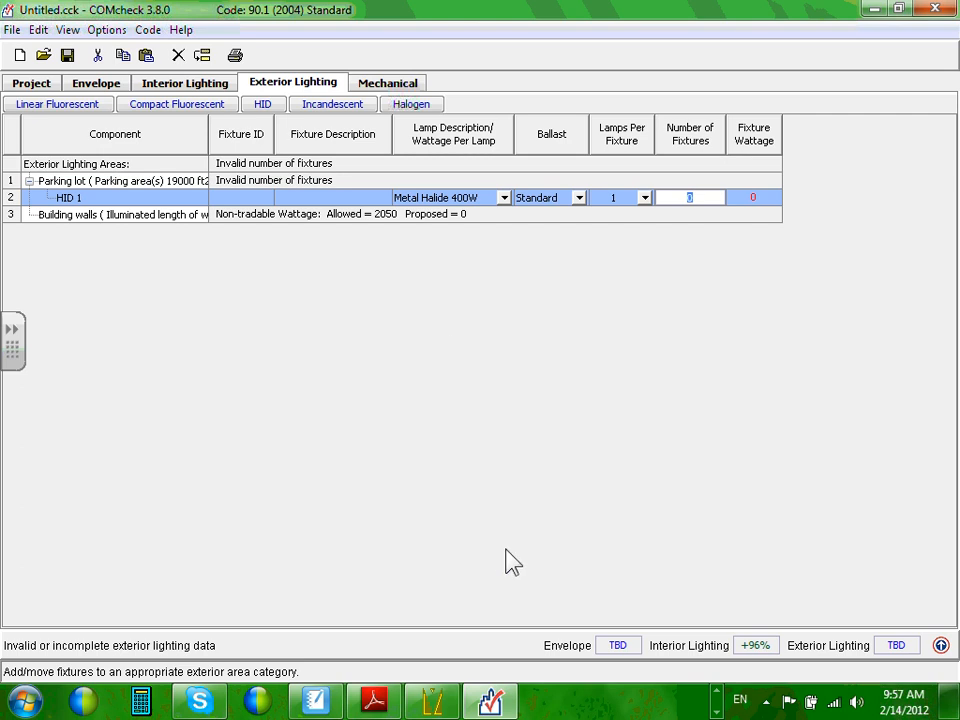
{"action": "left_click", "coordinate": [432, 702]}
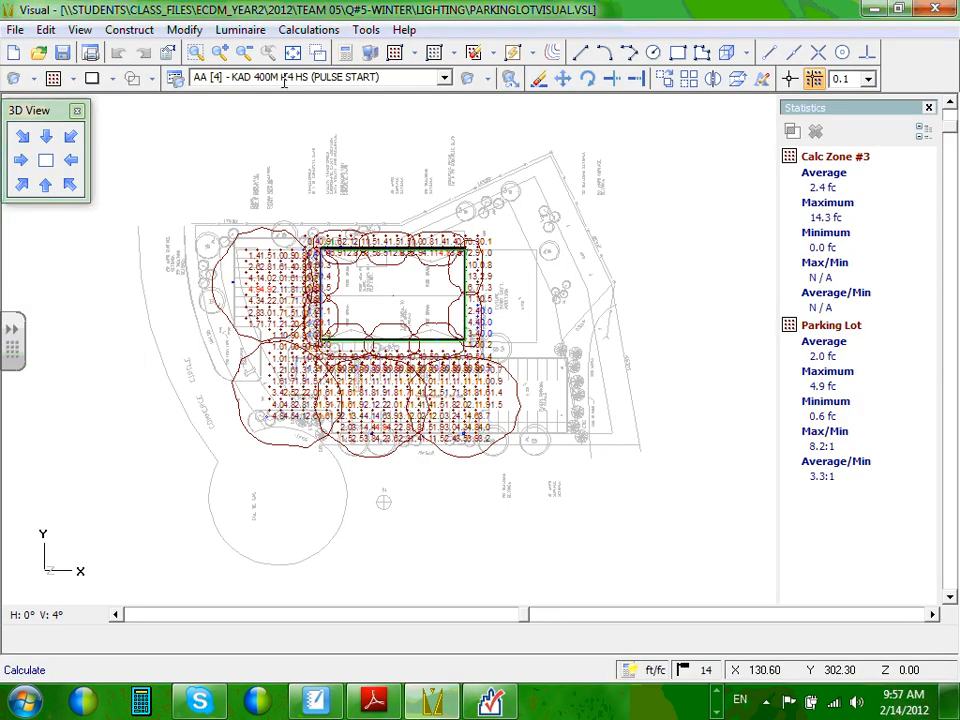
Open the parking drawing's print layout and go to page 2.
{"action": "left_click", "coordinate": [604, 52]}
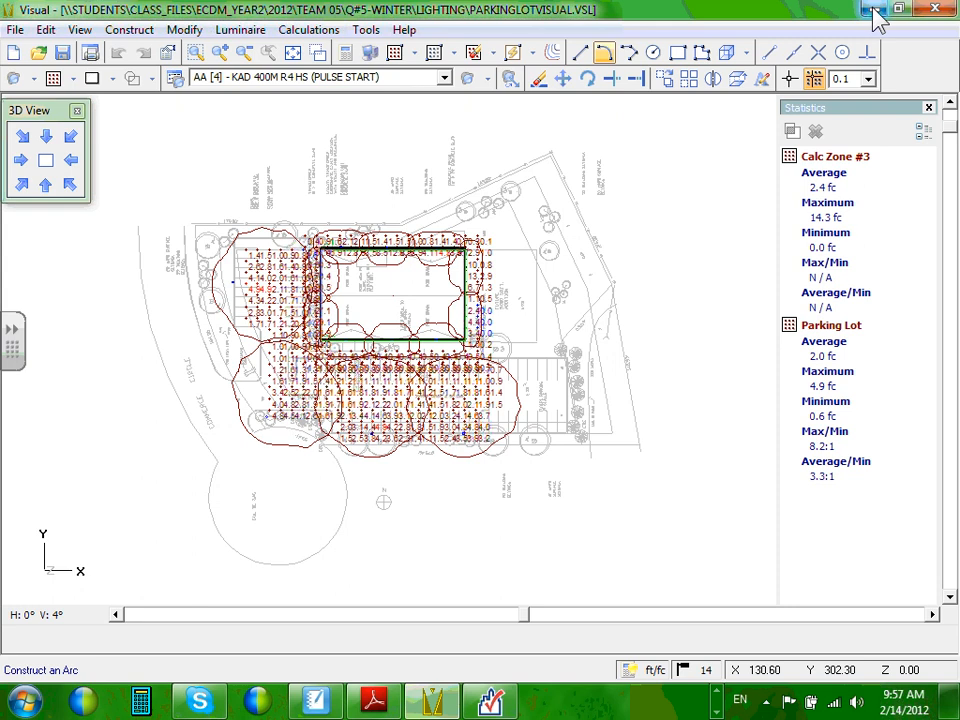
{"action": "left_click", "coordinate": [15, 29]}
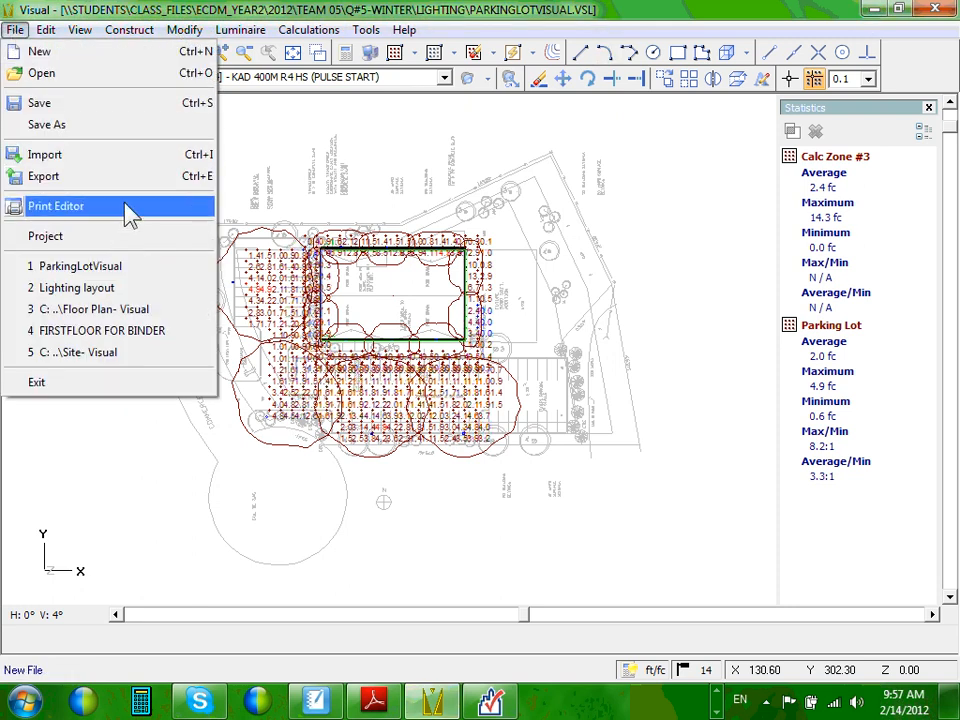
{"action": "left_click", "coordinate": [125, 205]}
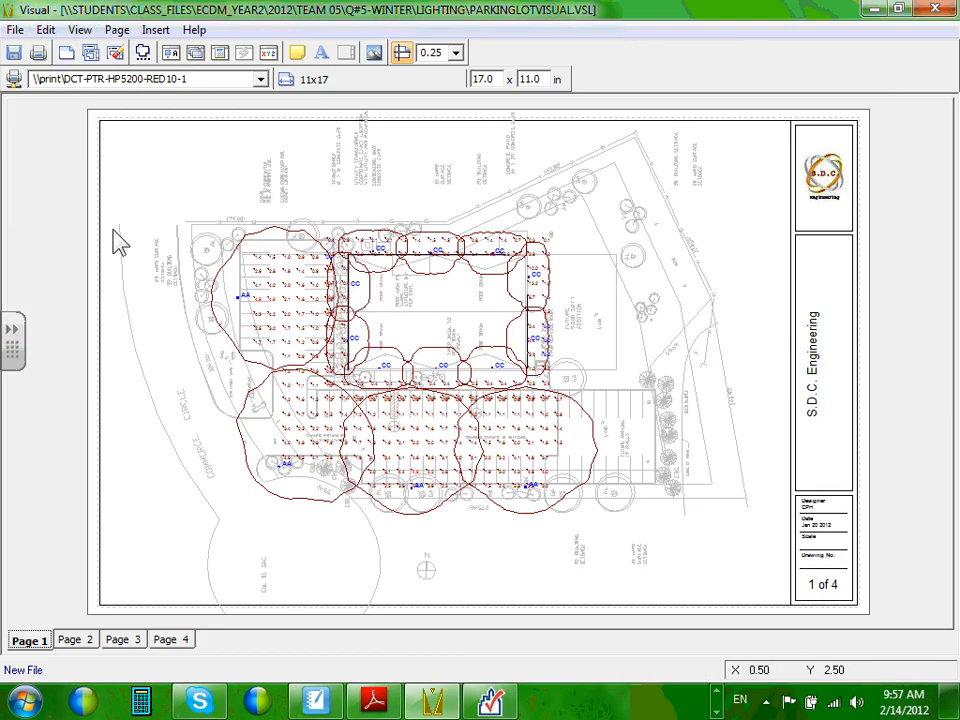
{"action": "left_click", "coordinate": [78, 640]}
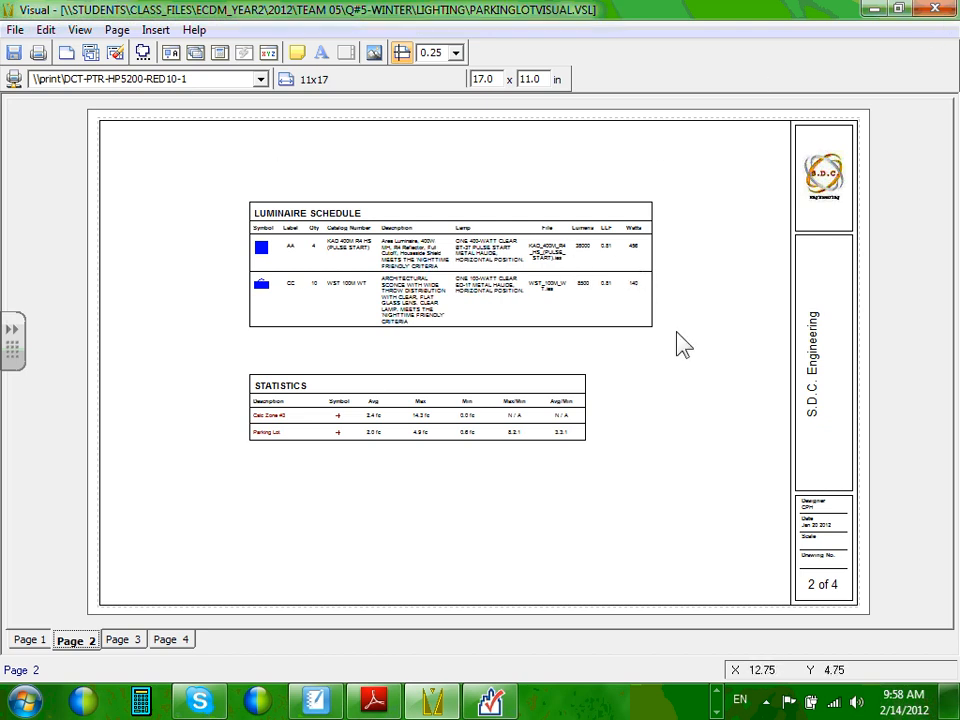
Review the luminaire schedule's 4 AA 400W fixtures without editing, then return to COMcheck.
{"action": "left_click", "coordinate": [583, 250]}
{"action": "double_click", "coordinate": [590, 255]}
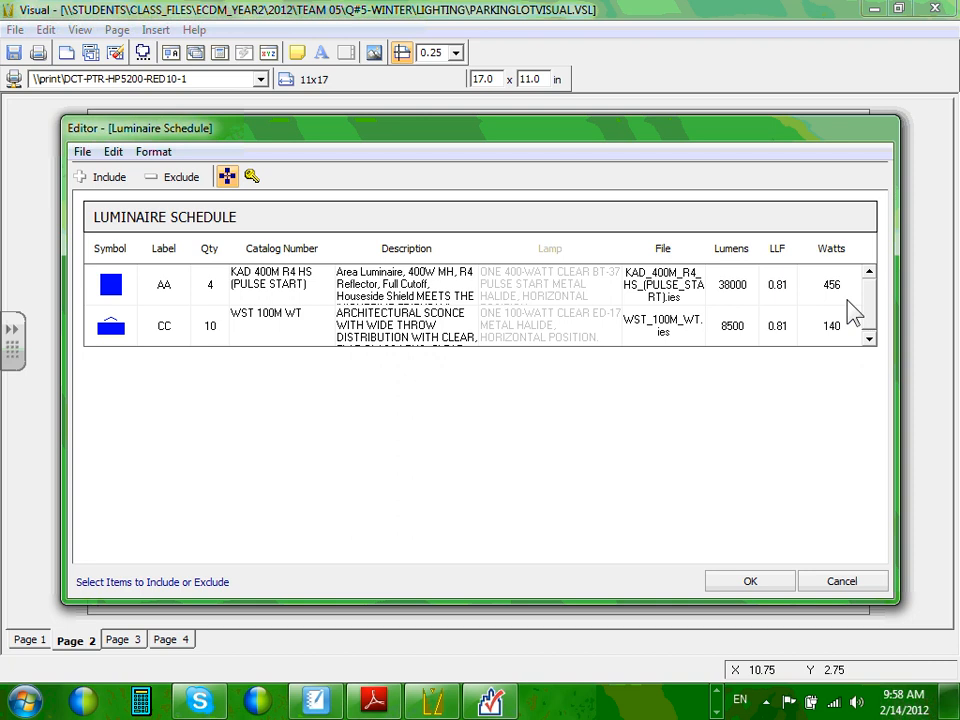
{"action": "mouse_move", "coordinate": [954, 702]}
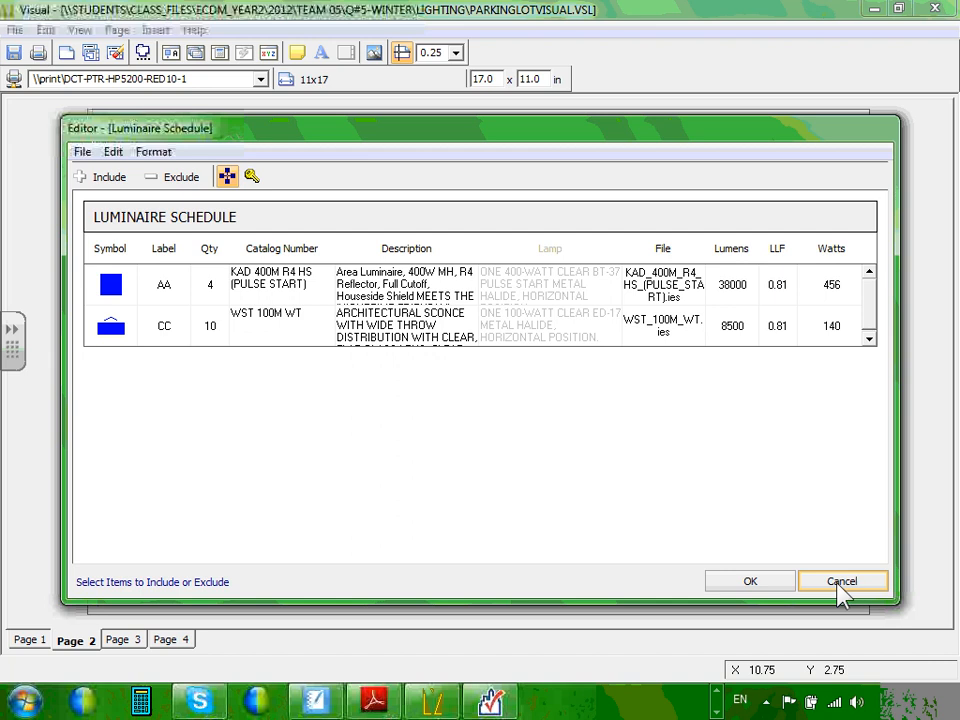
{"action": "left_click", "coordinate": [843, 590]}
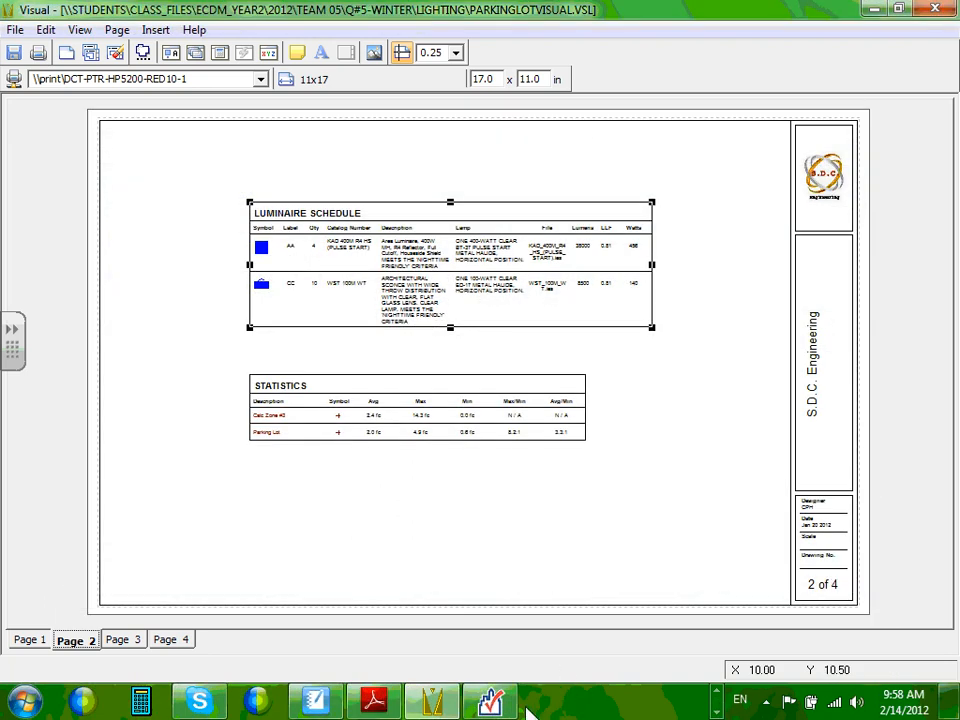
{"action": "left_click", "coordinate": [490, 700]}
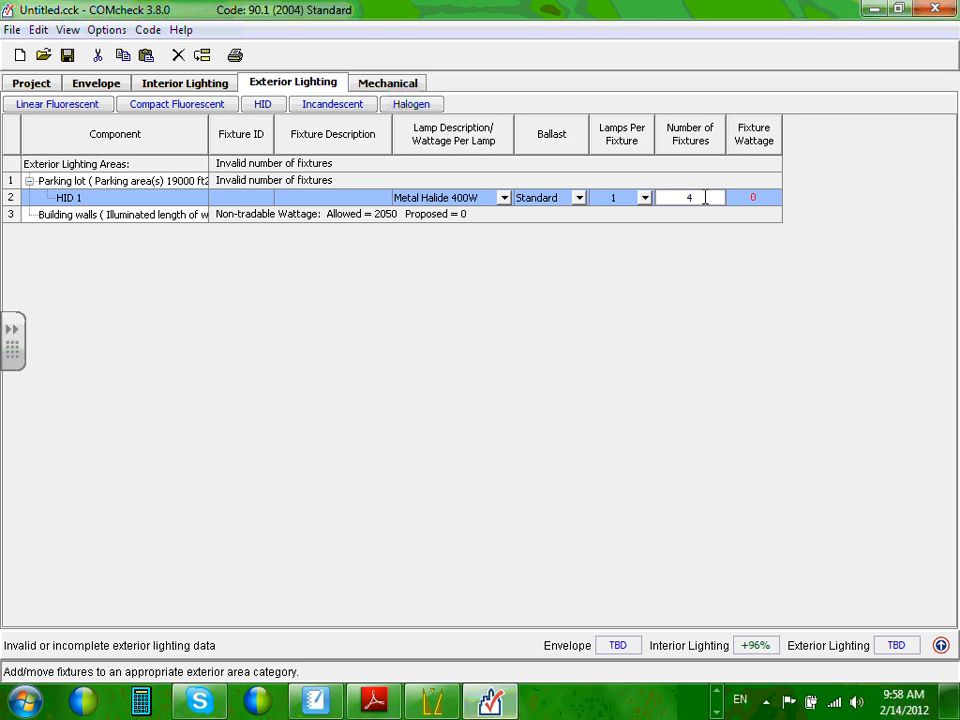
Enter 456 W as the HID 1 fixture wattage, then return to Visual.
{"action": "left_click", "coordinate": [698, 217]}
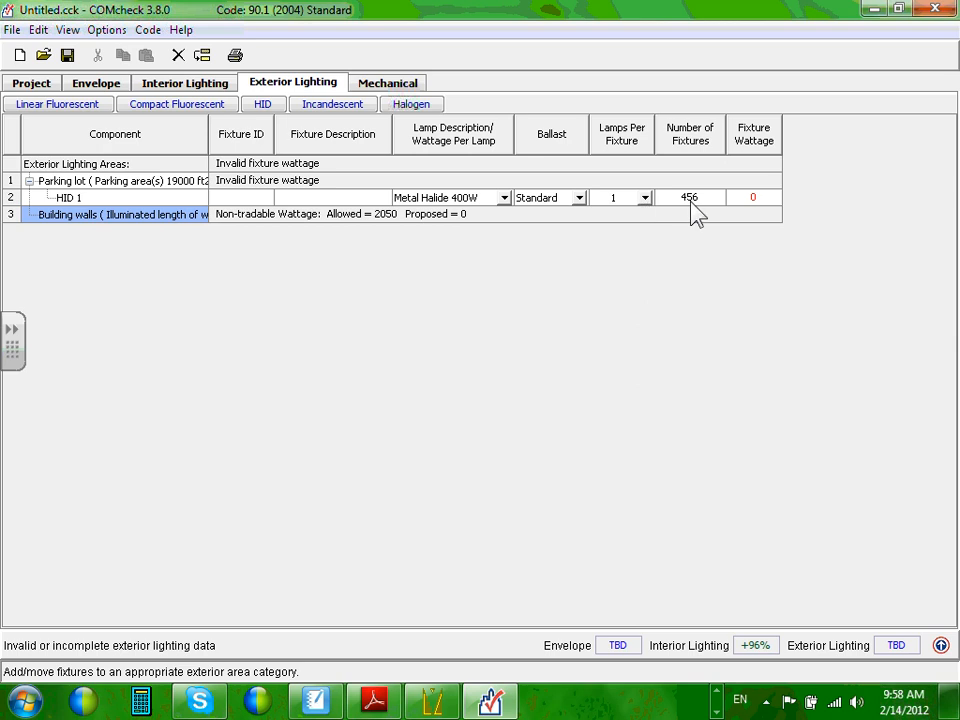
{"action": "left_click", "coordinate": [694, 199]}
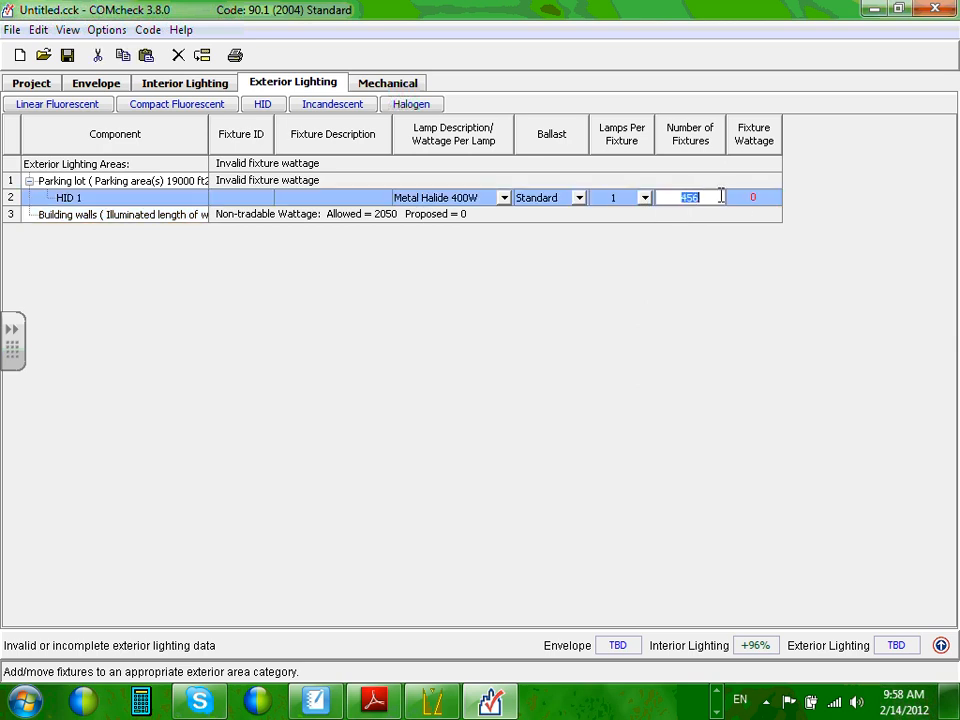
{"action": "left_click", "coordinate": [754, 197]}
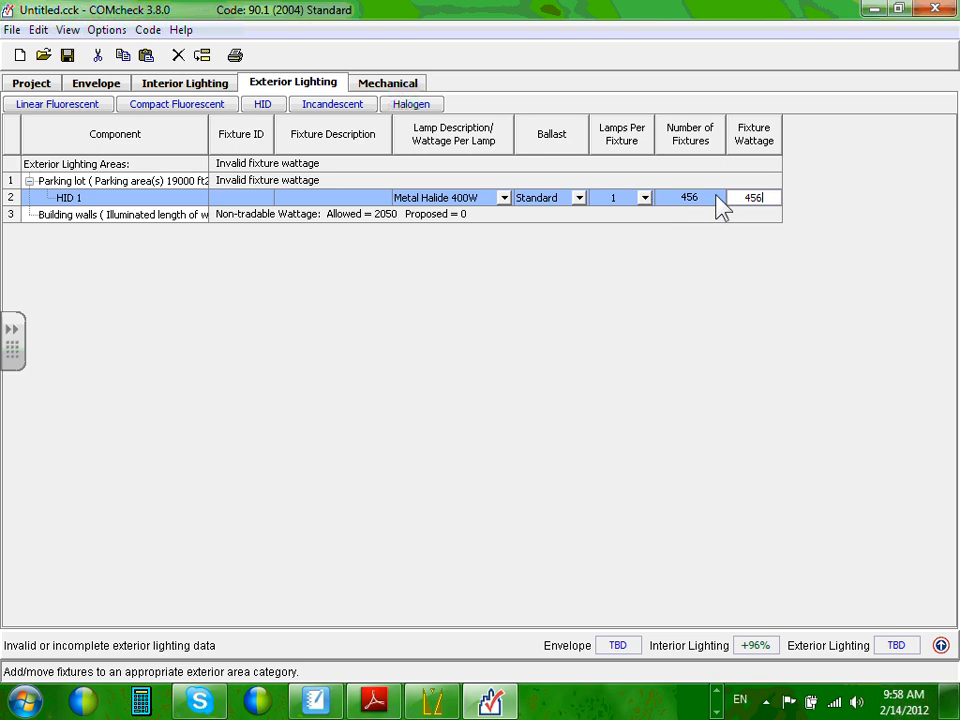
{"action": "left_click", "coordinate": [710, 196]}
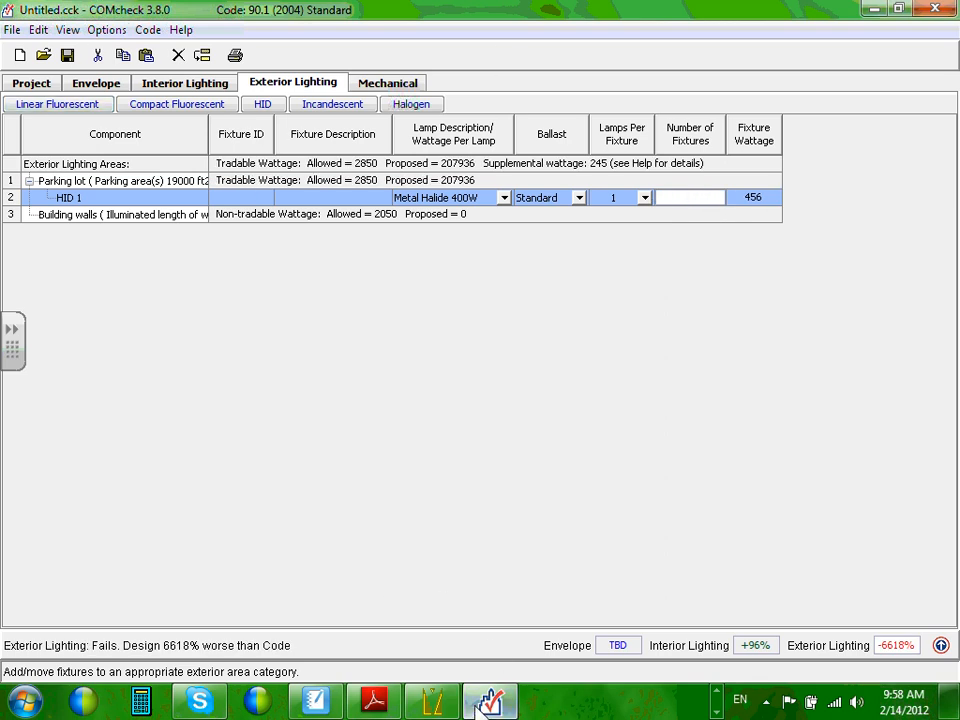
{"action": "left_click", "coordinate": [434, 702]}
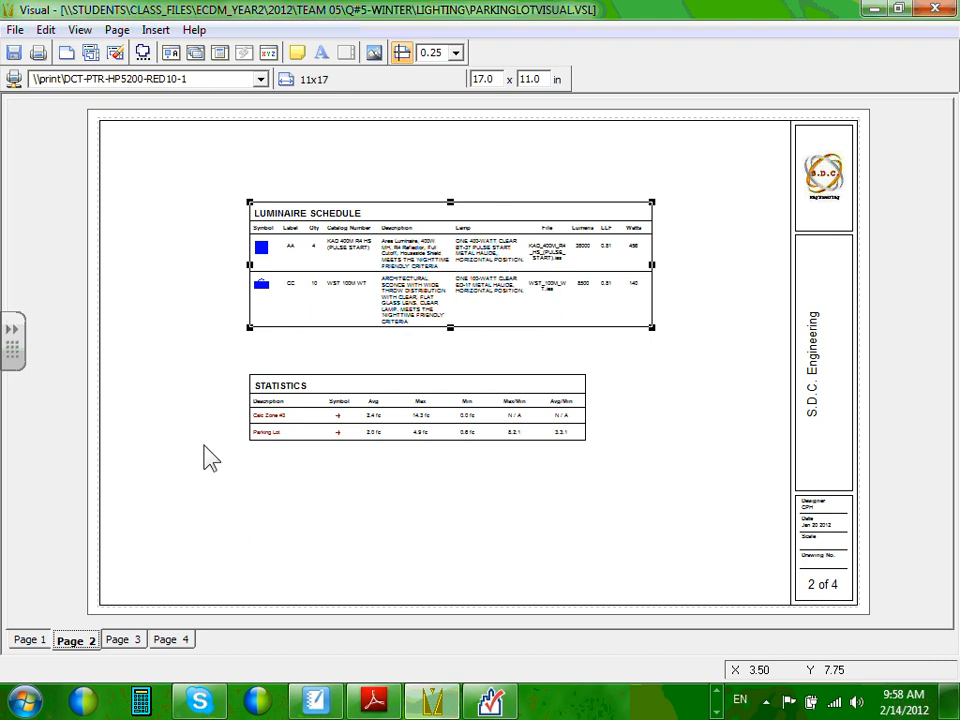
View the page 1 site plan in Visual, then edit HID 1's fixture count in COMcheck.
{"action": "left_click", "coordinate": [22, 640]}
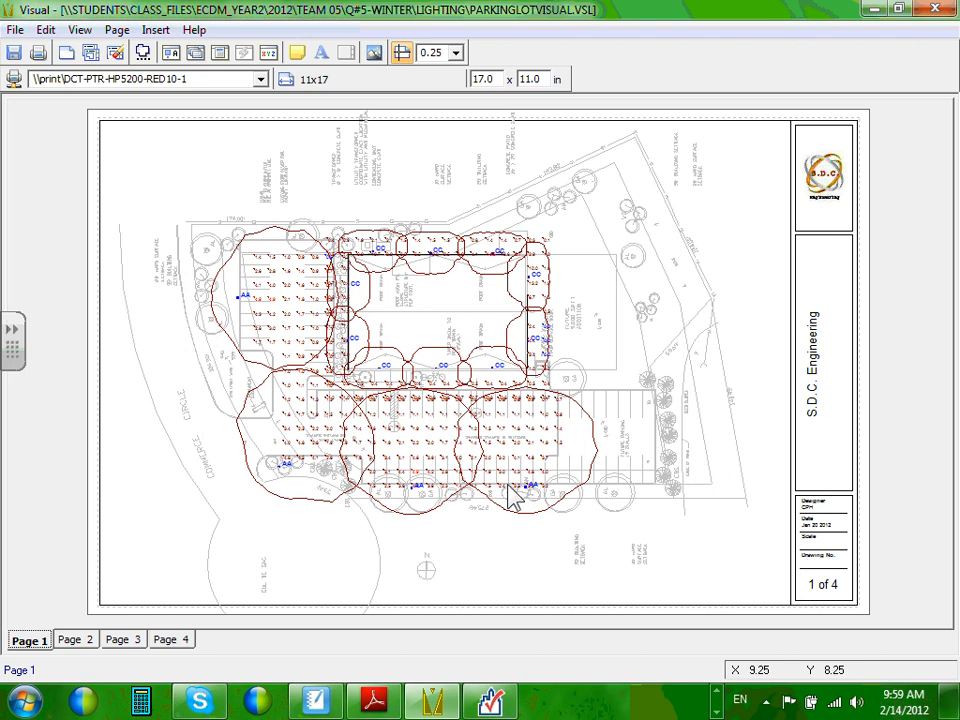
{"action": "left_click", "coordinate": [873, 12]}
{"action": "left_click", "coordinate": [690, 197]}
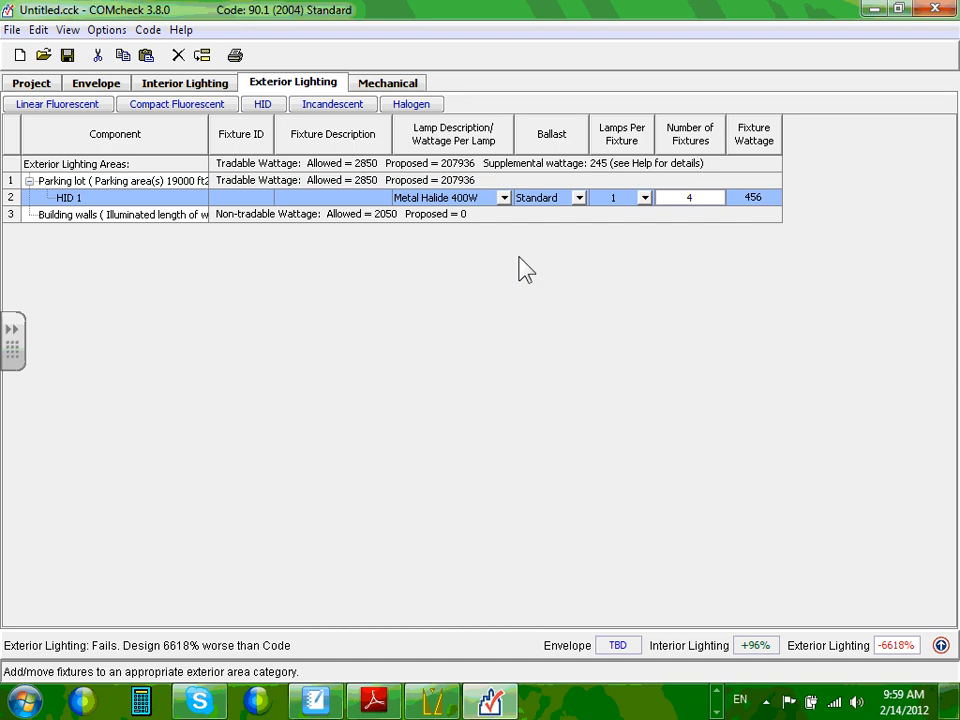
Enter 4 HID 1 fixtures, making exterior lighting pass 41% better than code.
{"action": "left_click", "coordinate": [597, 219]}
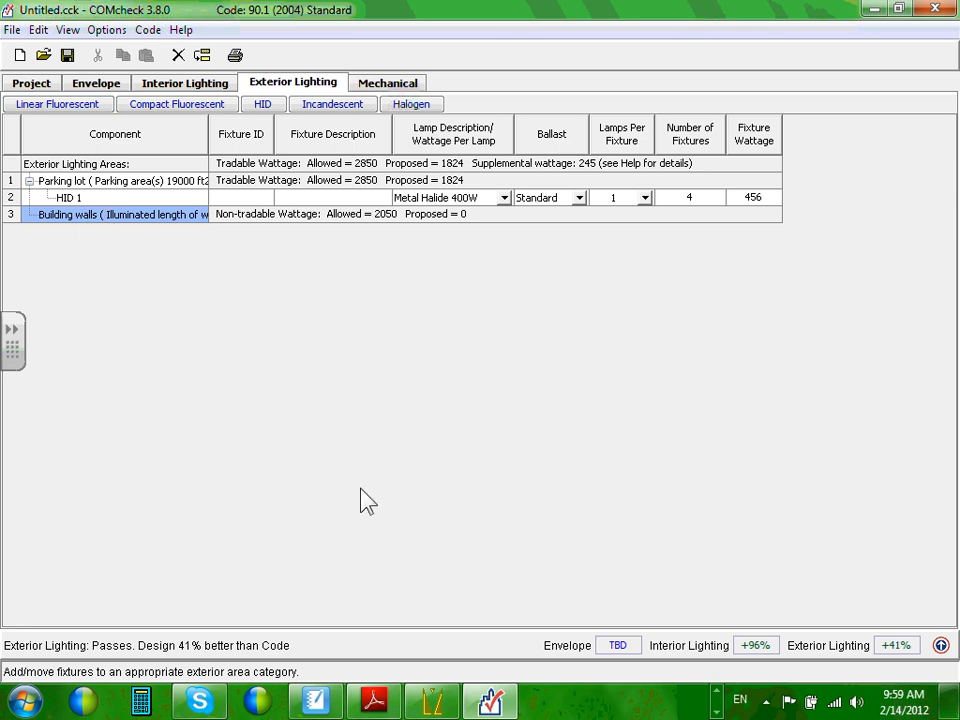
{"action": "left_click", "coordinate": [445, 703]}
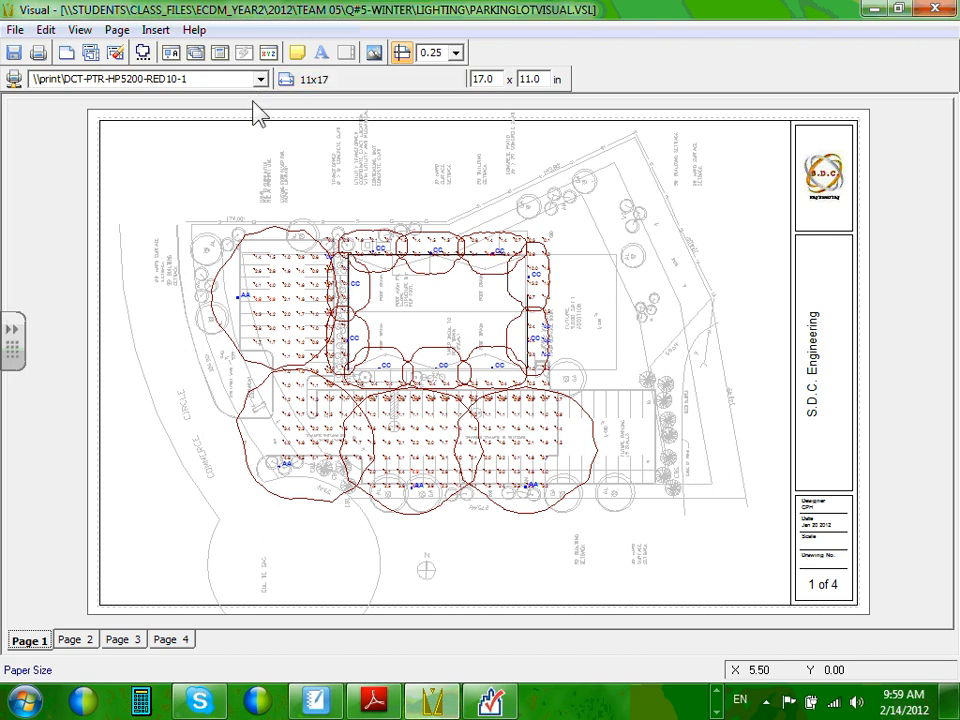
View page 3, then recheck the page 2 luminaire schedule unchanged and return to COMcheck.
{"action": "left_click", "coordinate": [121, 641]}
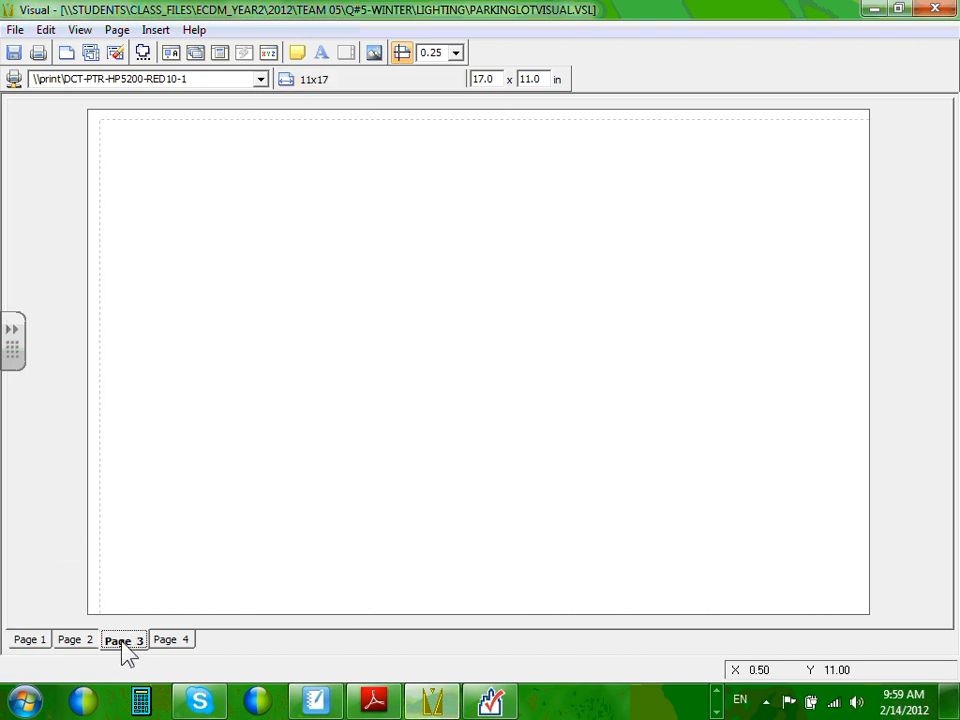
{"action": "left_click", "coordinate": [72, 641]}
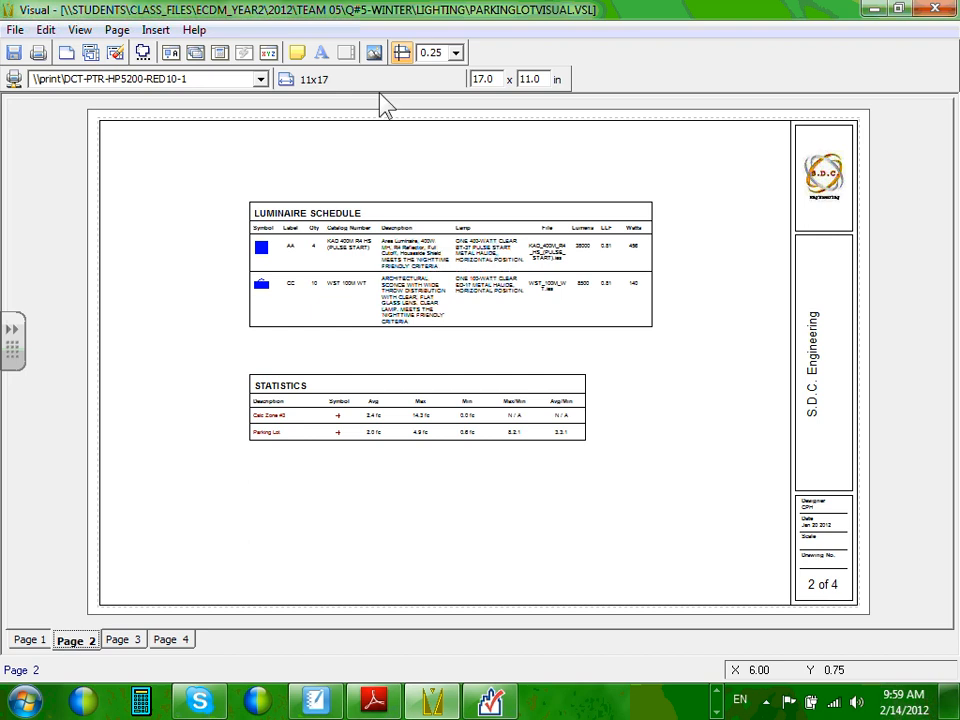
{"action": "double_click", "coordinate": [440, 278]}
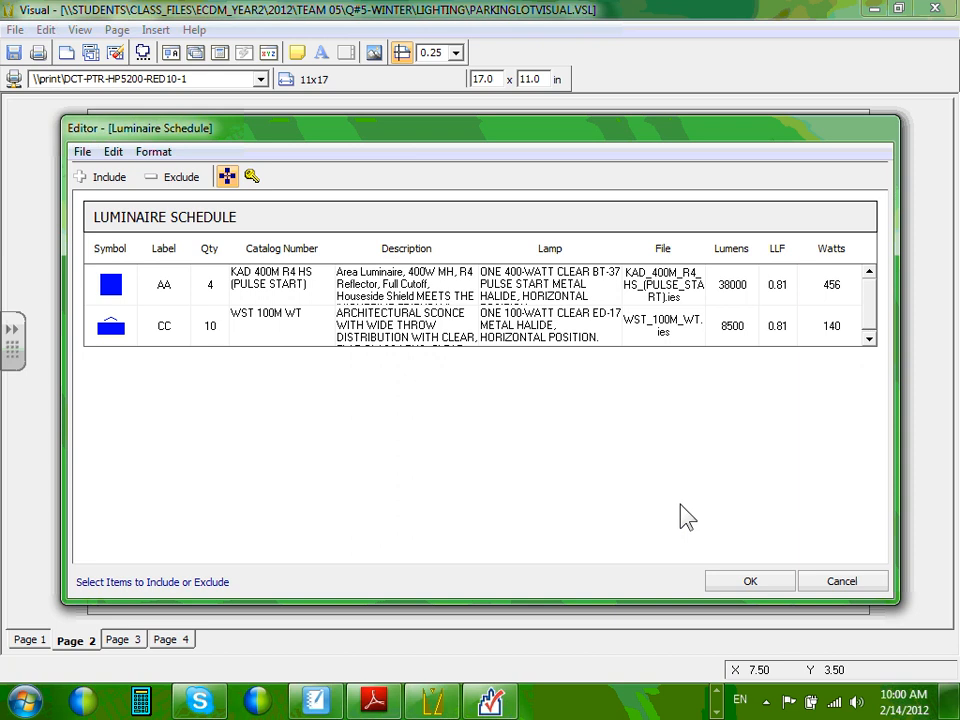
{"action": "left_click", "coordinate": [843, 588]}
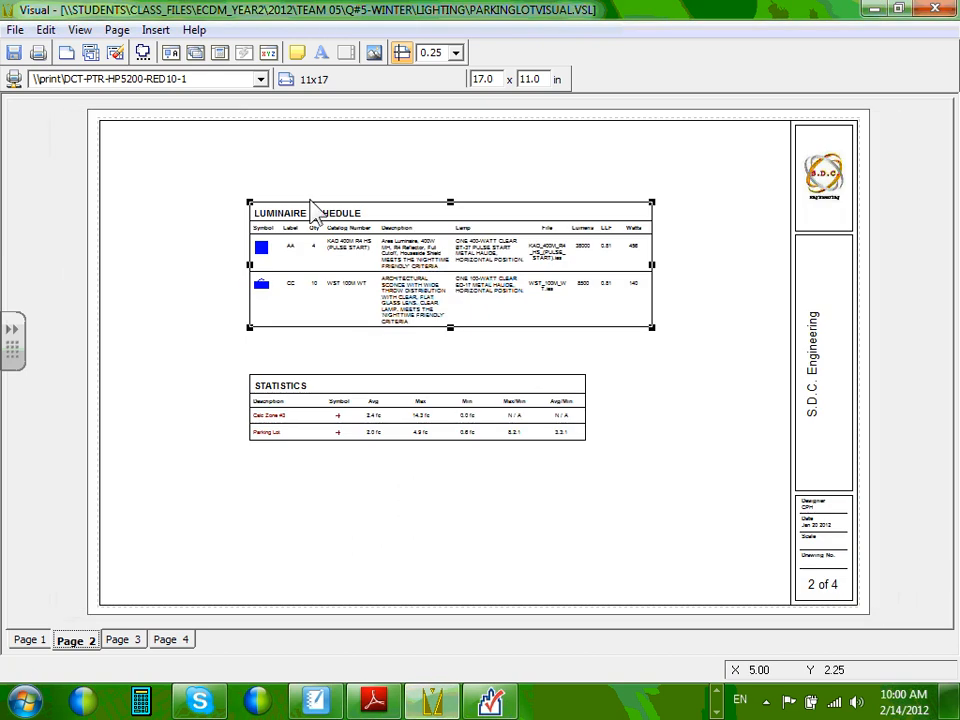
{"action": "left_click", "coordinate": [875, 9]}
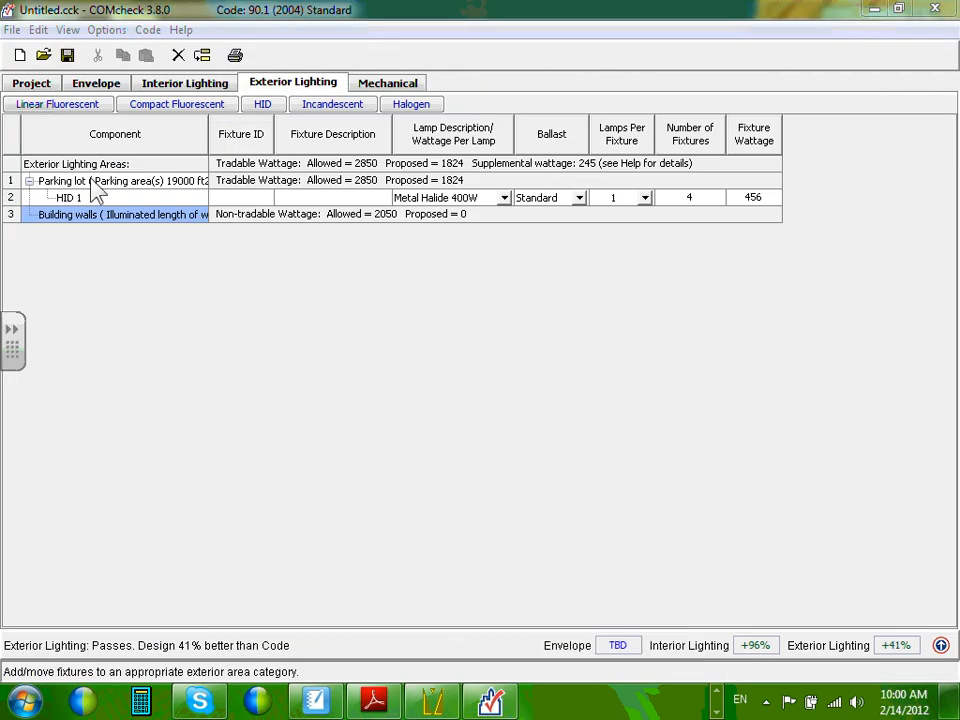
Add a Metal Halide 100W HID 2 building-wall fixture (standard ballast, 1 lamp, 140 W), then minimize COMcheck.
{"action": "left_click", "coordinate": [263, 106]}
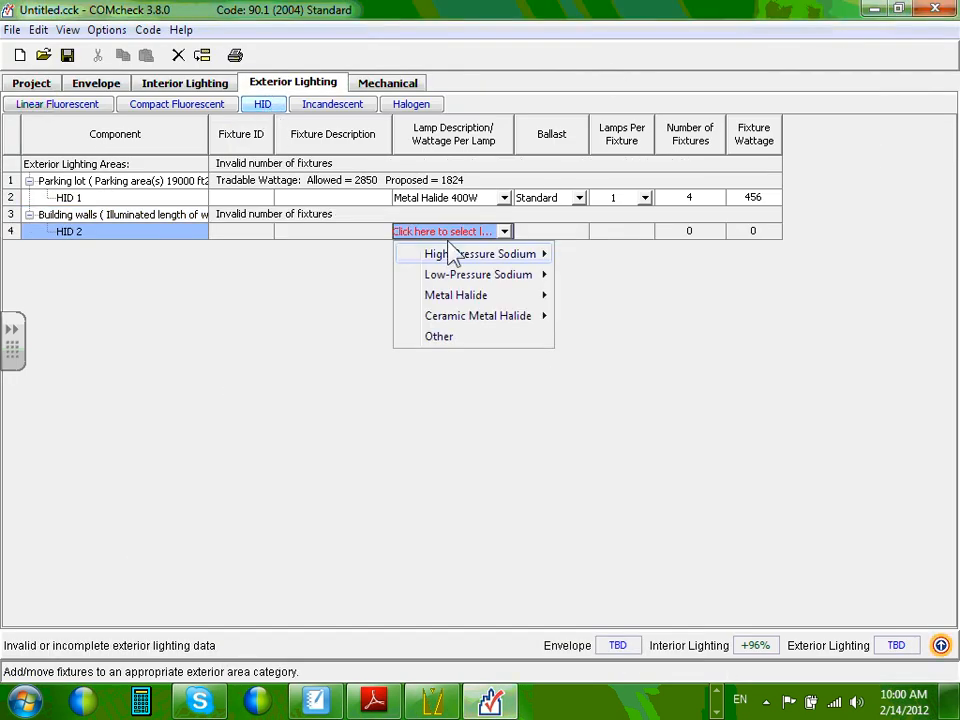
{"action": "mouse_move", "coordinate": [498, 299]}
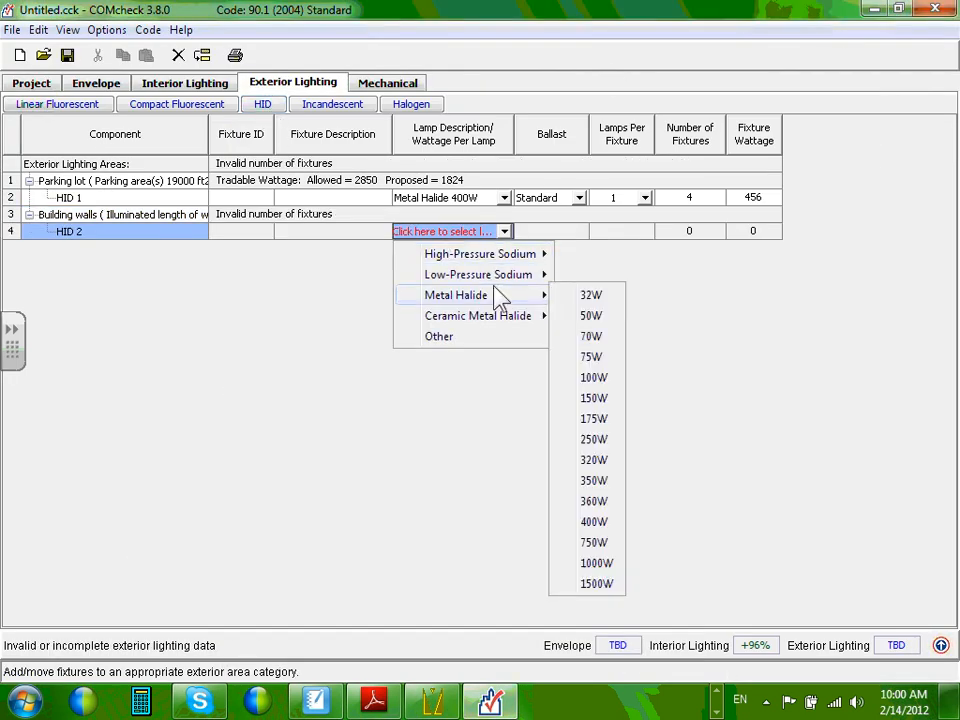
{"action": "left_click", "coordinate": [600, 378]}
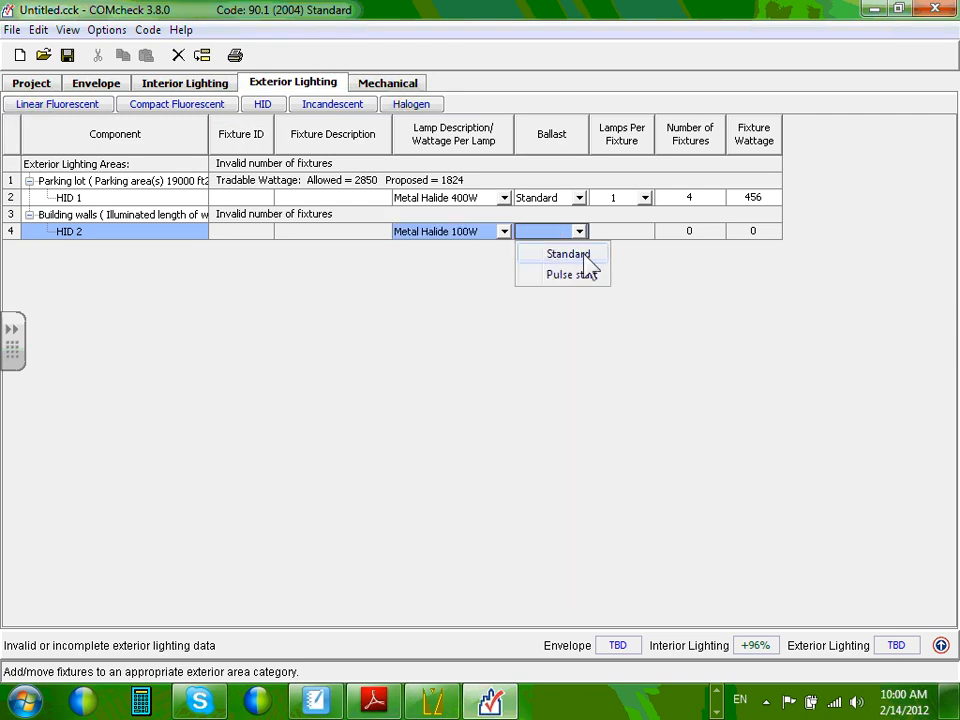
{"action": "left_click", "coordinate": [568, 254]}
{"action": "left_click", "coordinate": [632, 257]}
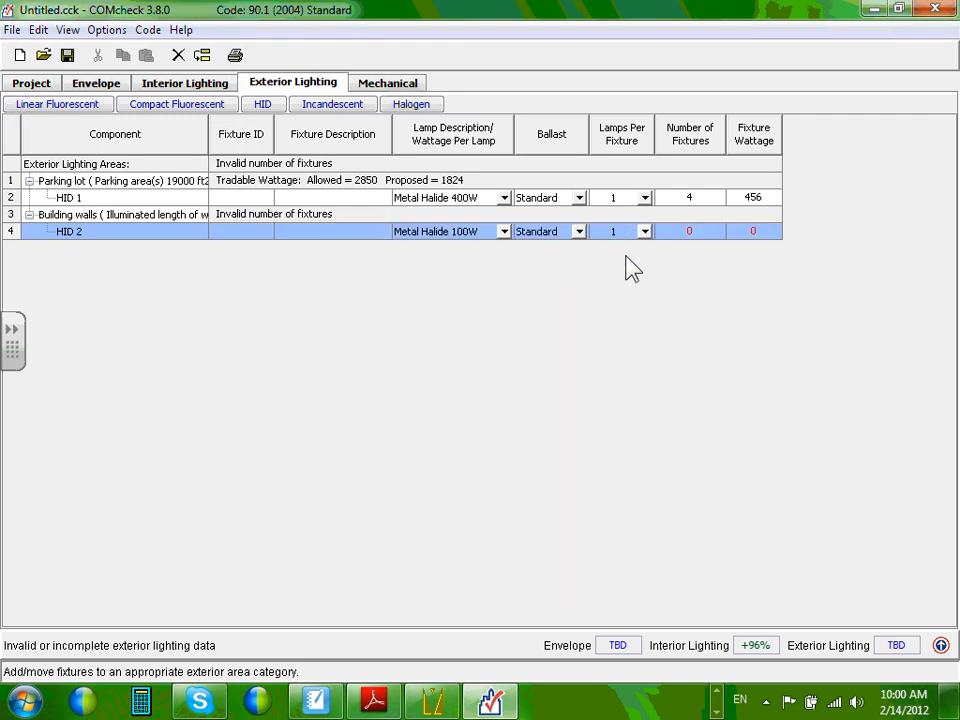
{"action": "left_click", "coordinate": [703, 231]}
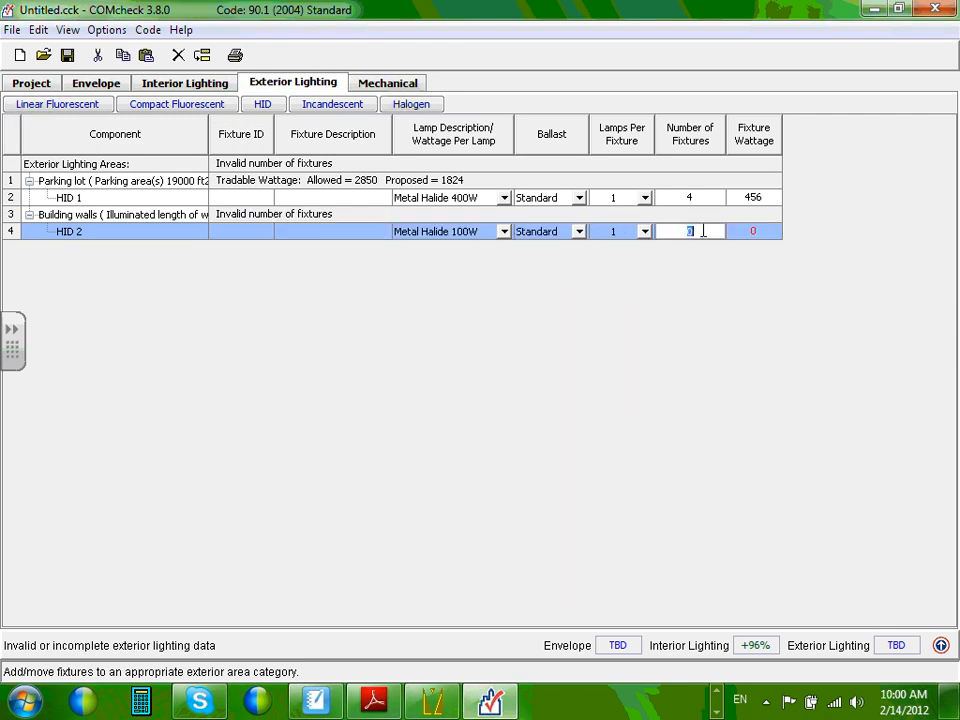
{"action": "left_click", "coordinate": [757, 231]}
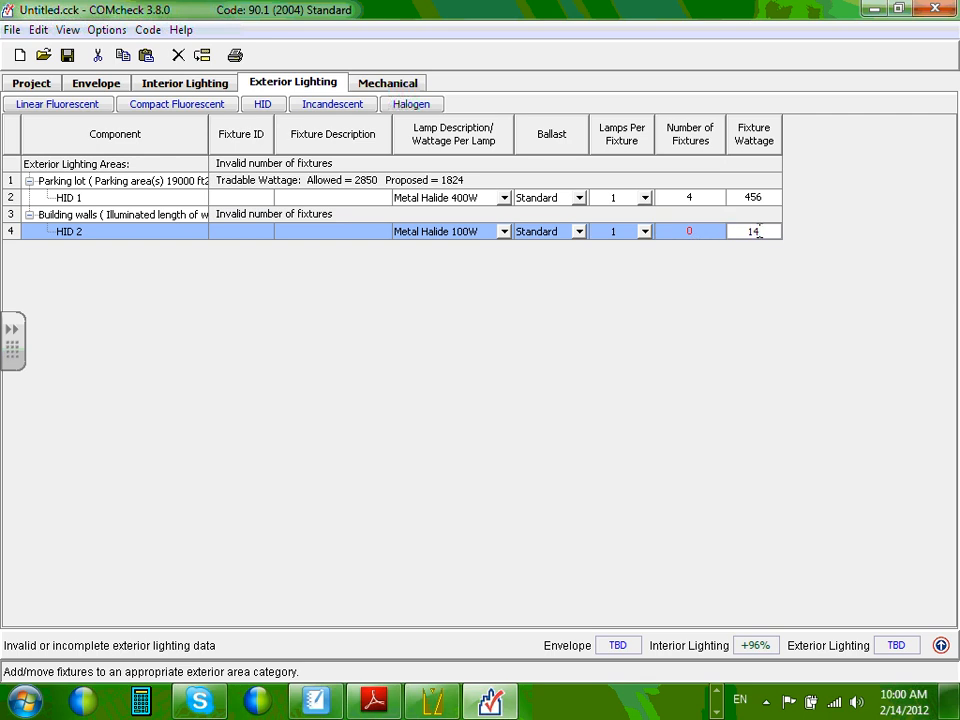
{"action": "left_click", "coordinate": [692, 230]}
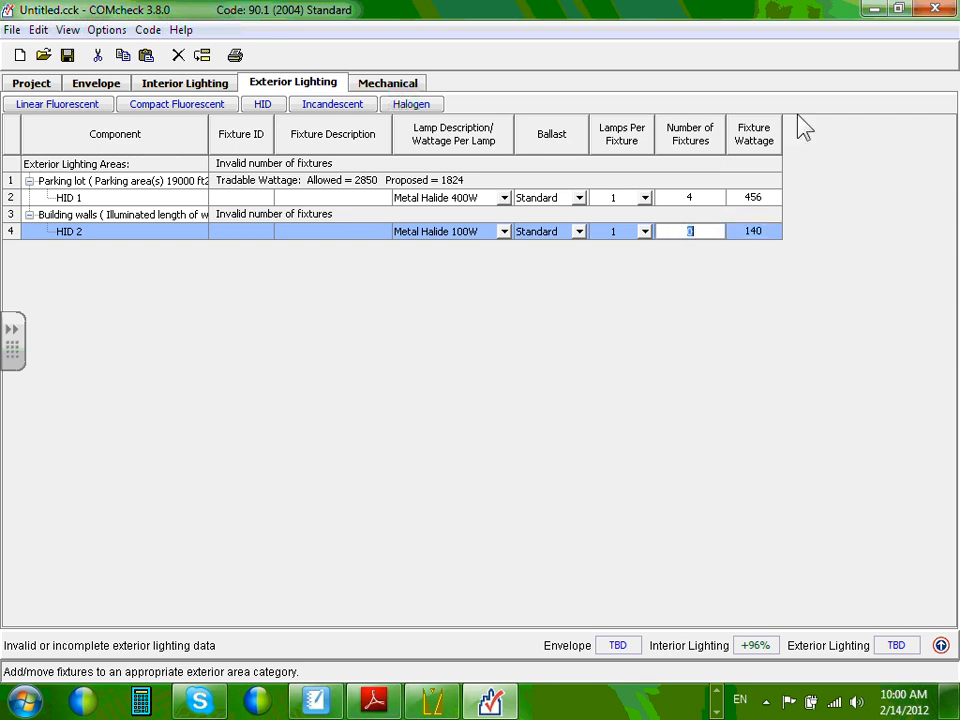
{"action": "left_click", "coordinate": [866, 10]}
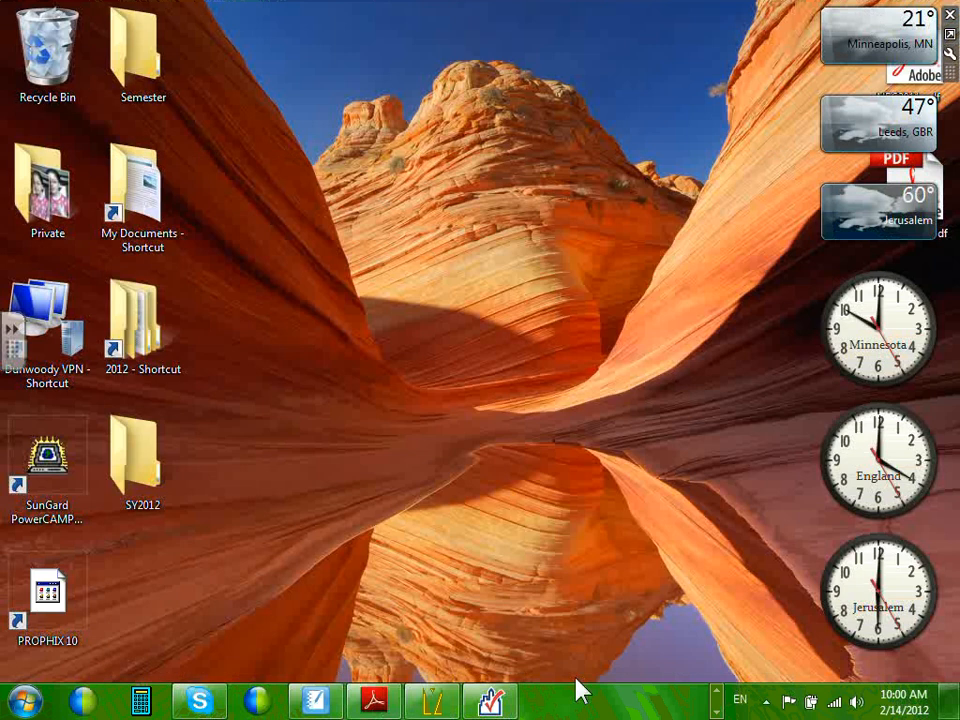
In Visual, zoom the lighting plan onto the building and parking area, then minimize it.
{"action": "left_click", "coordinate": [436, 703]}
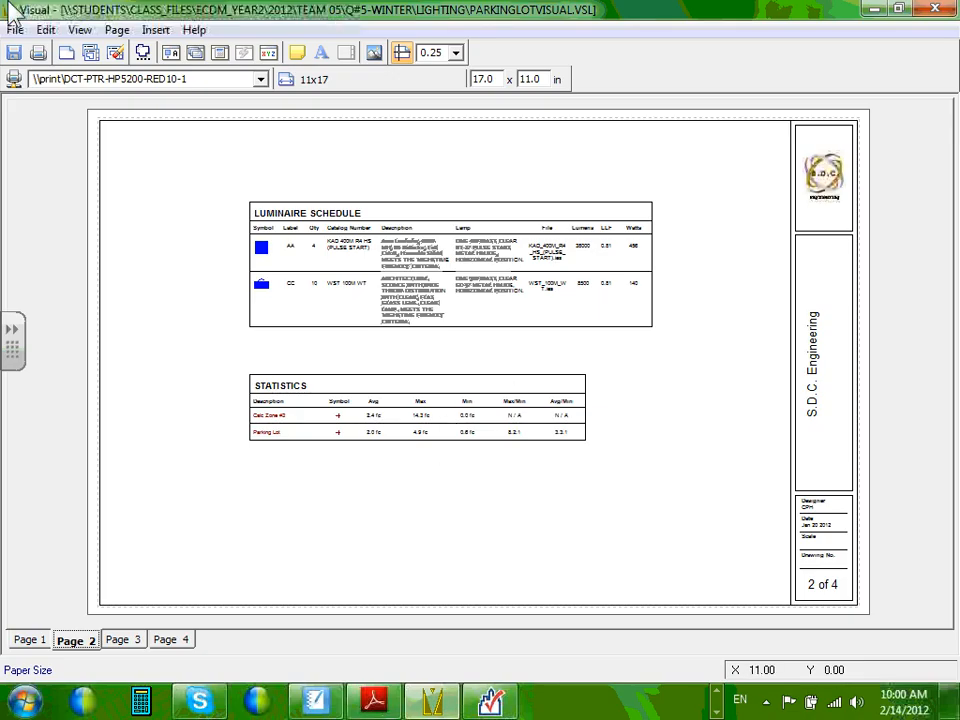
{"action": "left_click", "coordinate": [937, 10]}
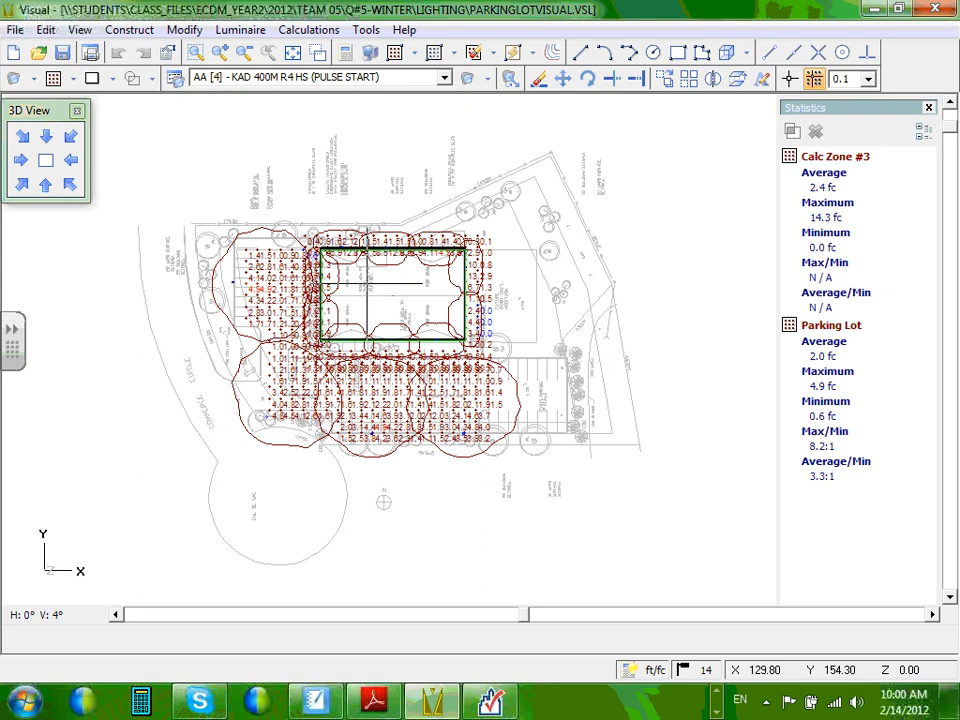
{"action": "left_click", "coordinate": [196, 54]}
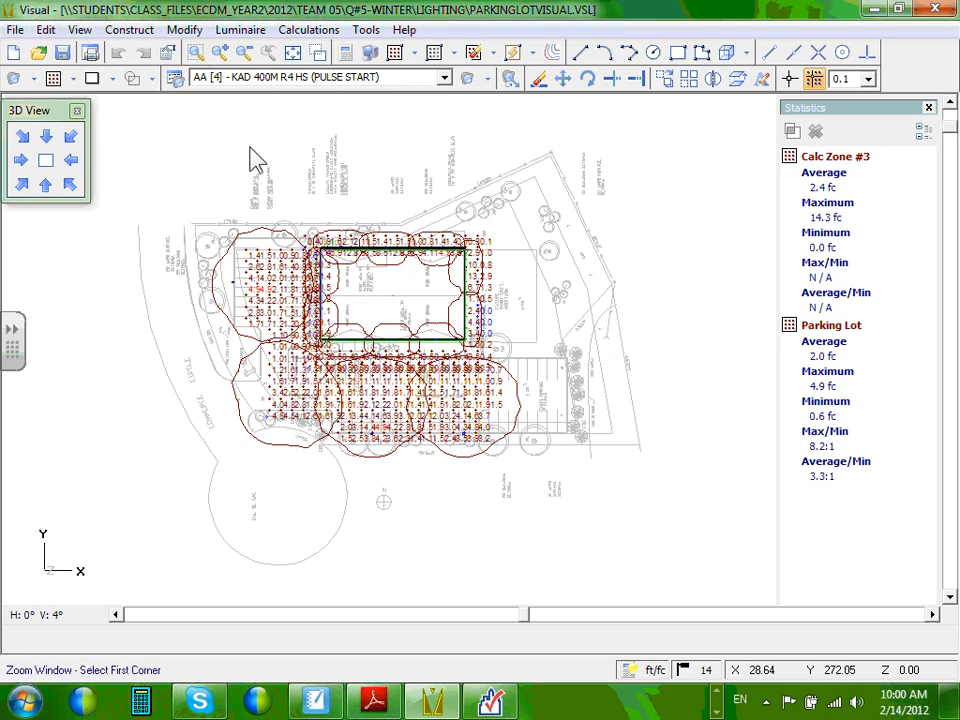
{"action": "left_click", "coordinate": [249, 175]}
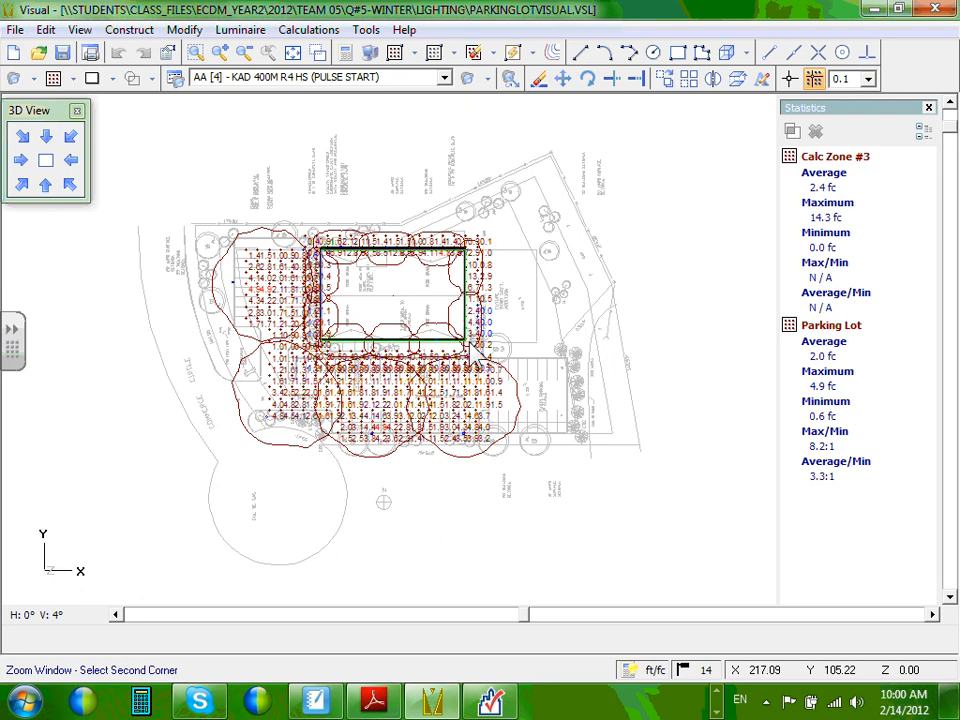
{"action": "left_click", "coordinate": [536, 408]}
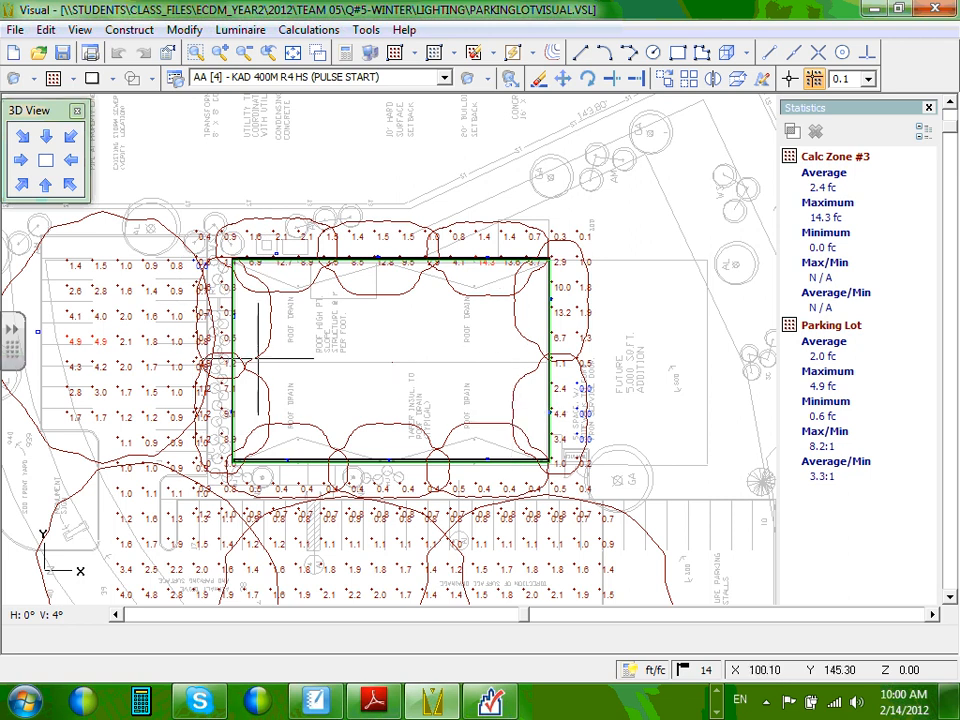
{"action": "left_click", "coordinate": [868, 10]}
Set the HID 2 building-wall fixture count to 10, giving 1400 W against 2050 W allowed.
{"action": "left_click", "coordinate": [490, 700]}
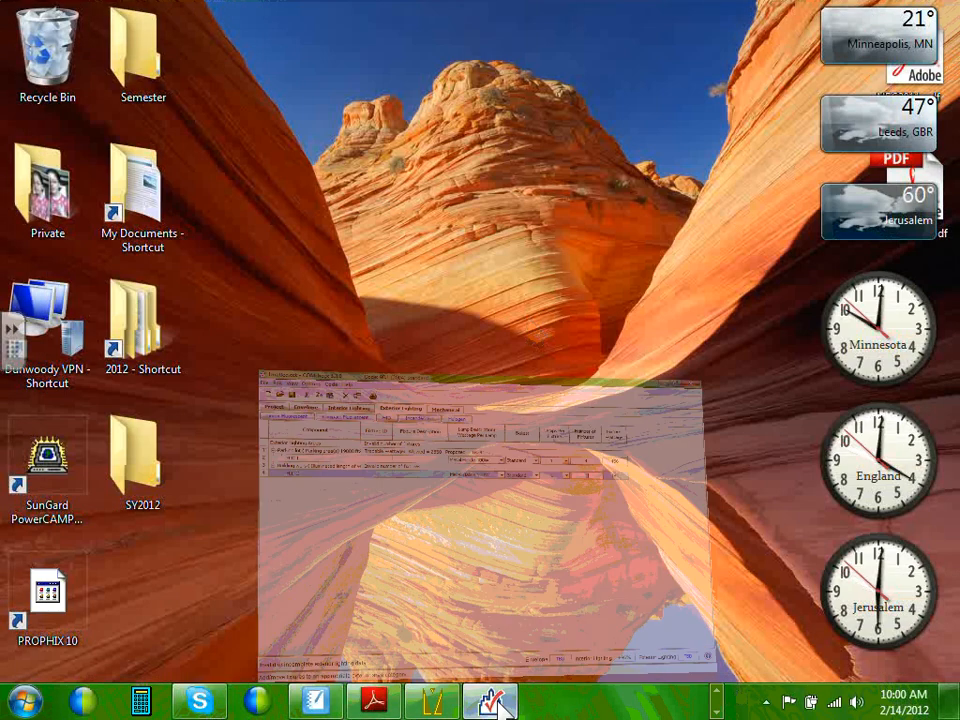
{"action": "type", "text": "10"}
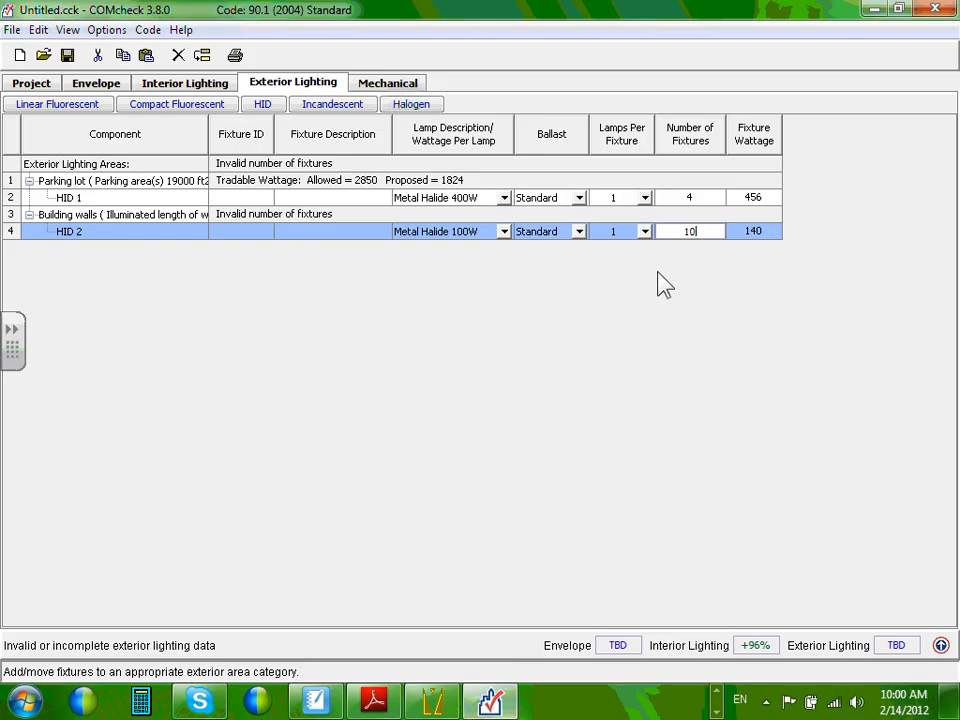
{"action": "left_click", "coordinate": [708, 199]}
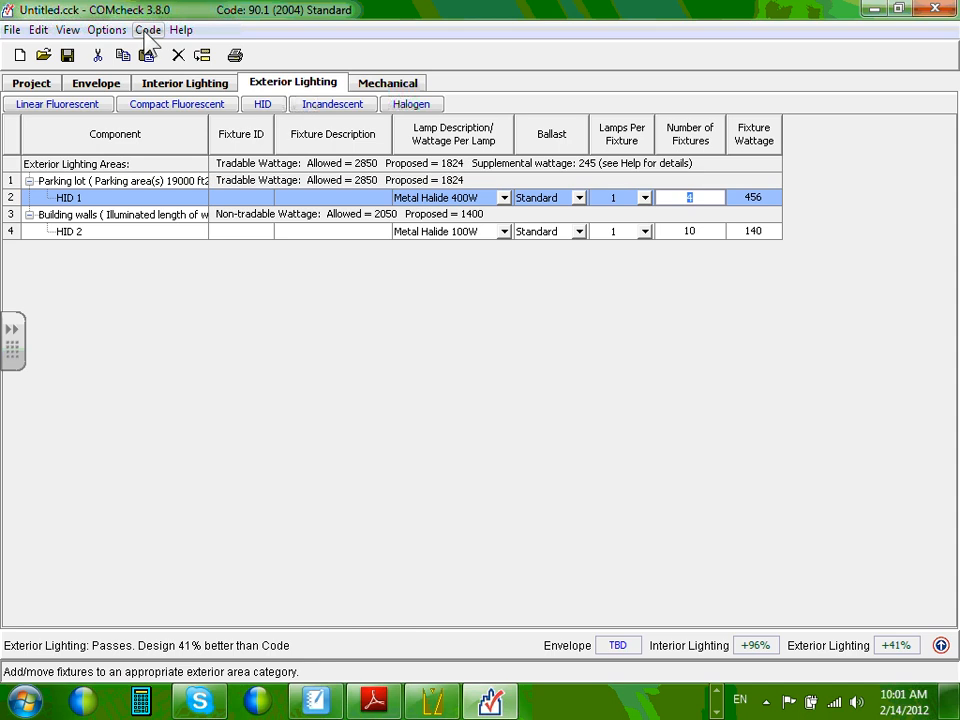
Turn on Exterior Lighting Exemptions and keep HID 1's exemption as None.
{"action": "left_click", "coordinate": [103, 31]}
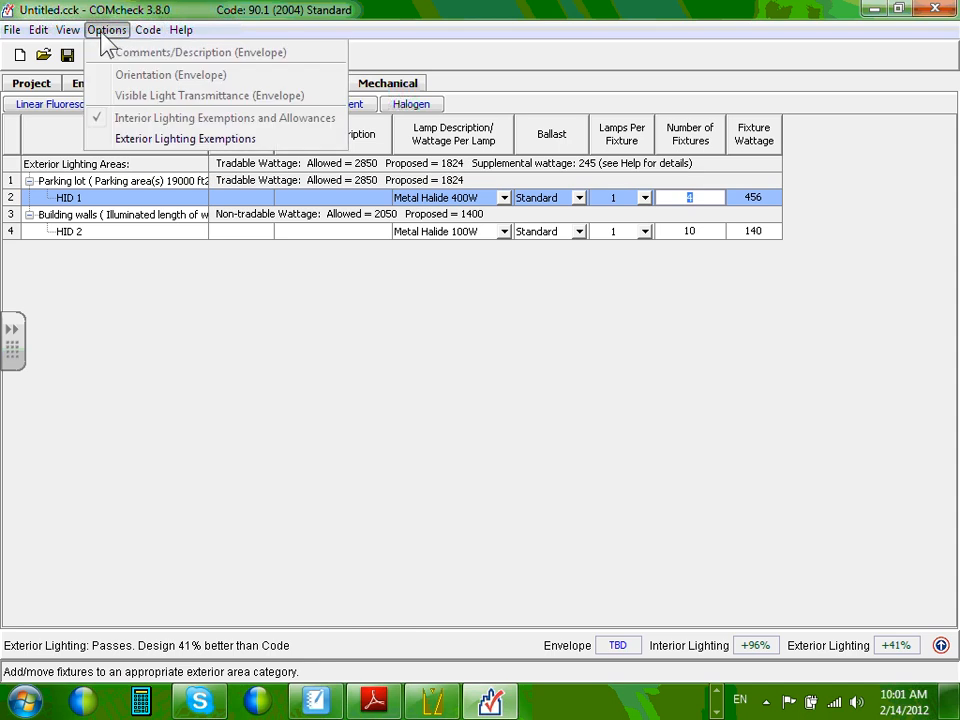
{"action": "left_click", "coordinate": [132, 138]}
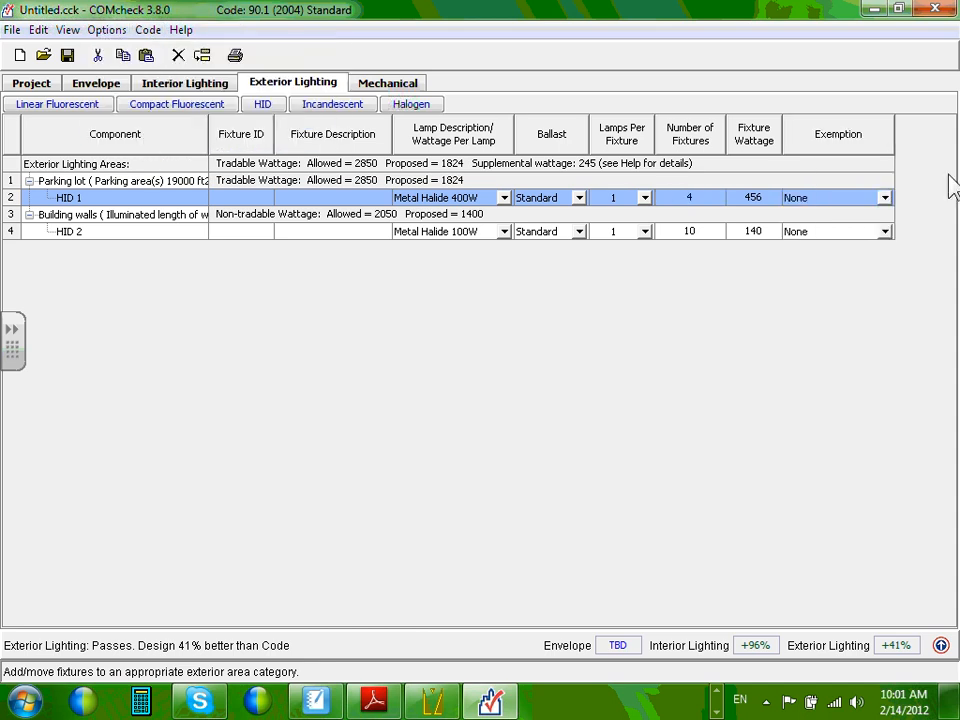
{"action": "left_click", "coordinate": [884, 198]}
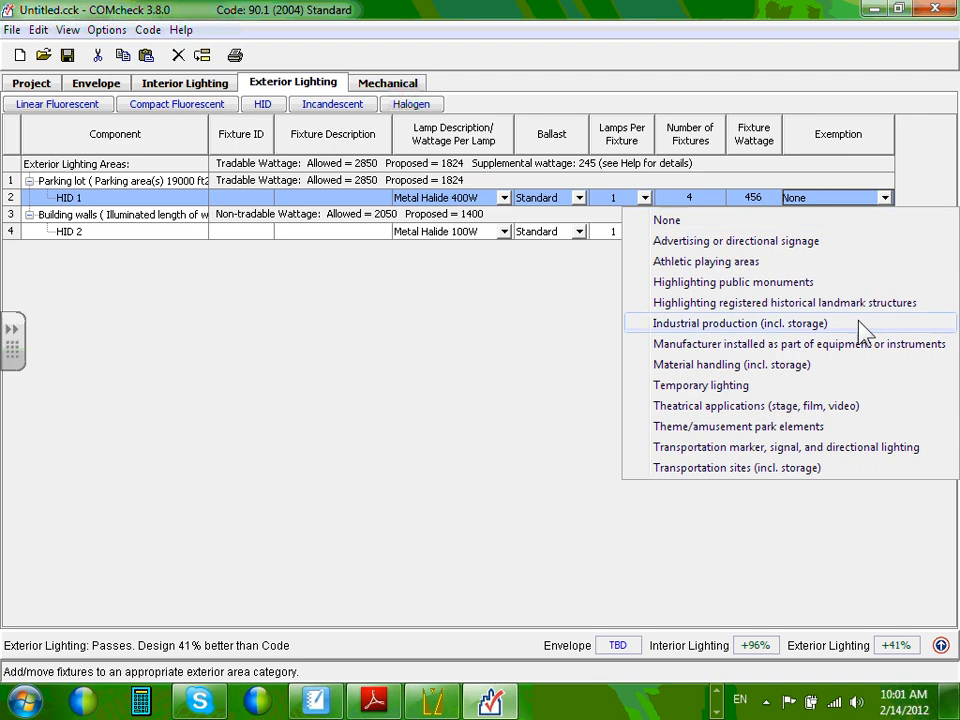
{"action": "left_click", "coordinate": [522, 465]}
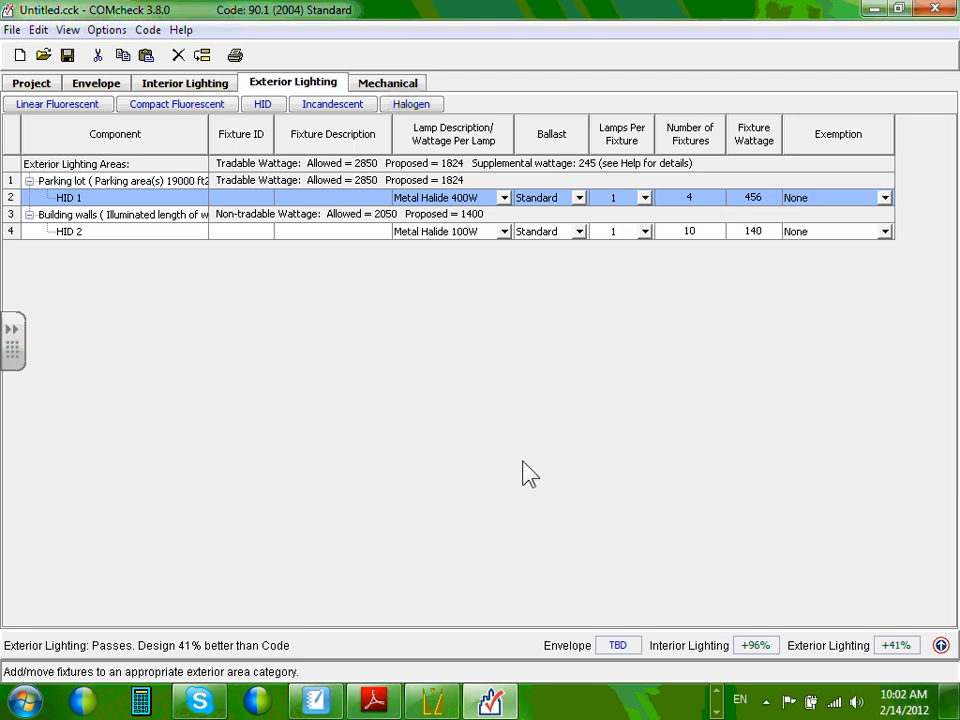
{"action": "left_click", "coordinate": [106, 30]}
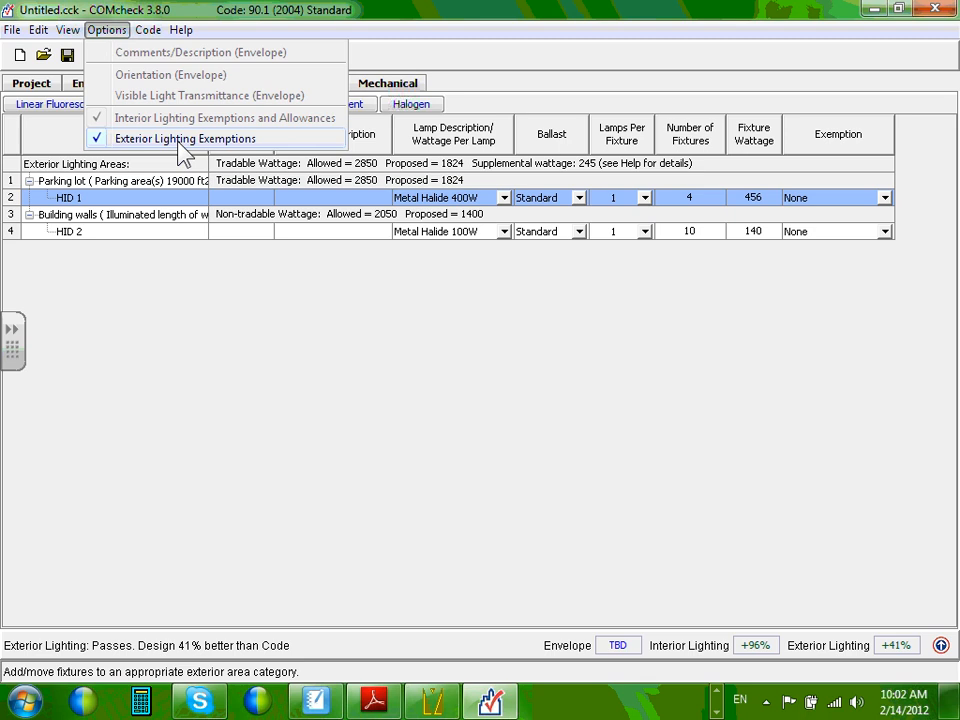
{"action": "left_click", "coordinate": [753, 430]}
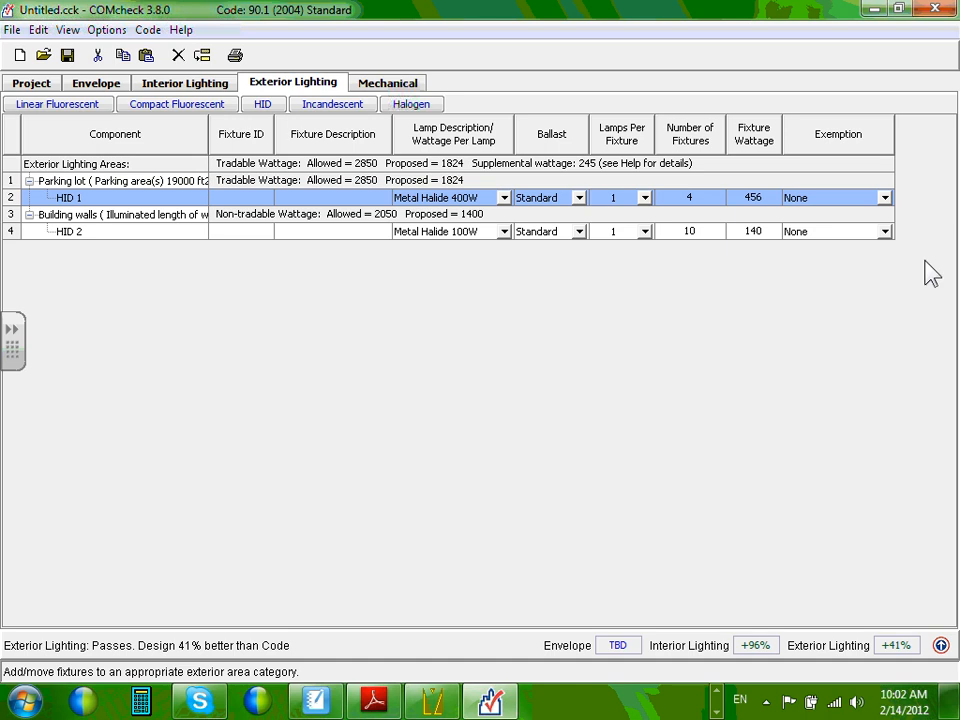
{"action": "left_click", "coordinate": [886, 203]}
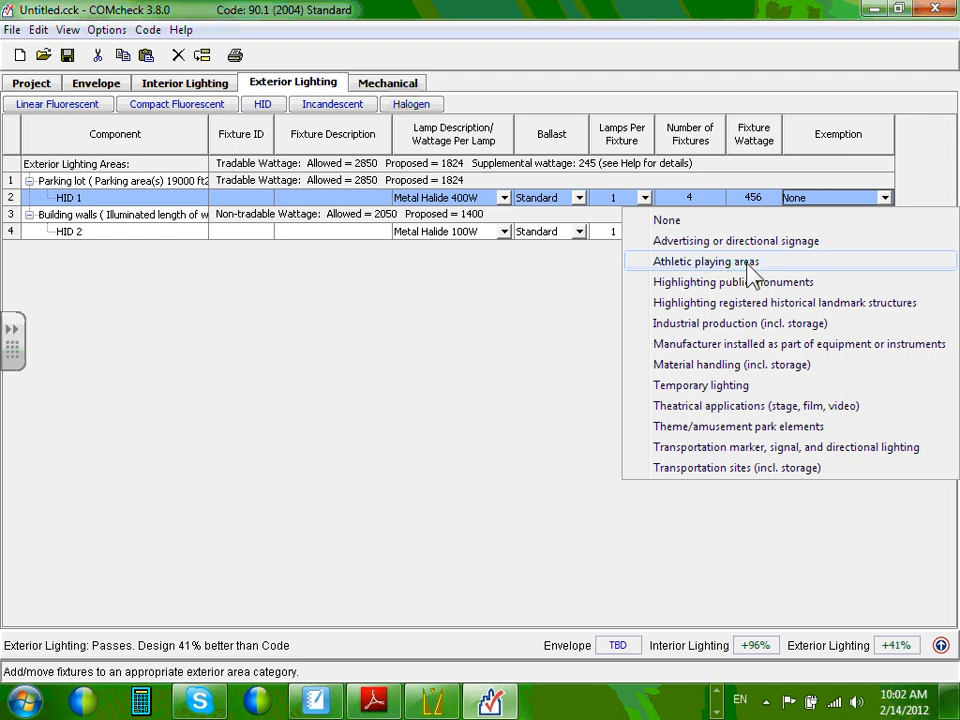
{"action": "left_click", "coordinate": [280, 432]}
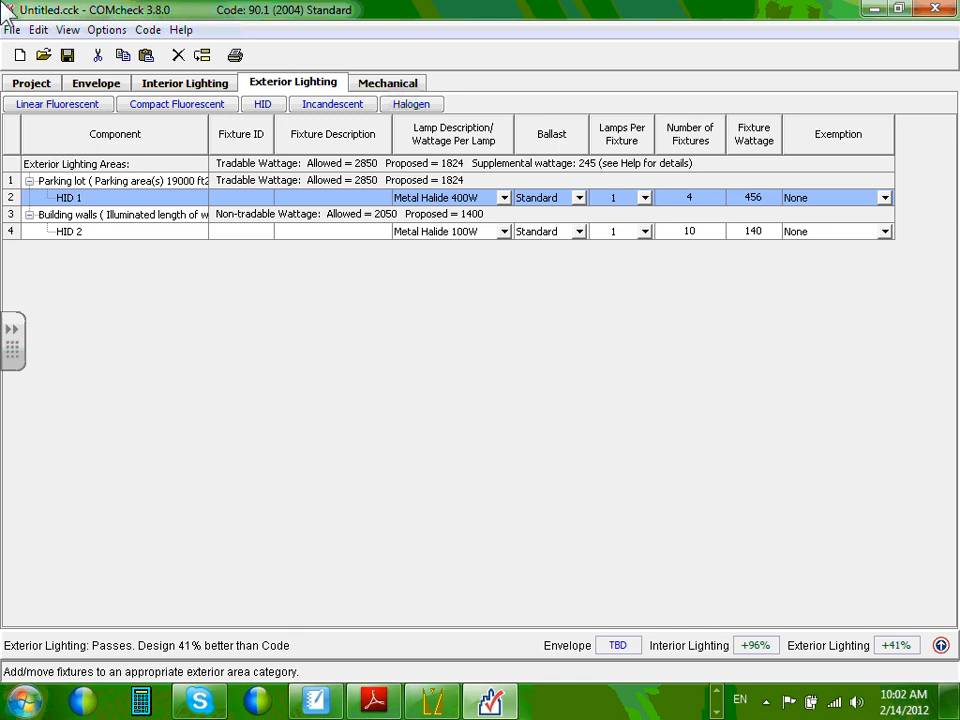
Switch back to the Interior Lighting fixtures for the bathroom and M&E room.
{"action": "left_click", "coordinate": [177, 90]}
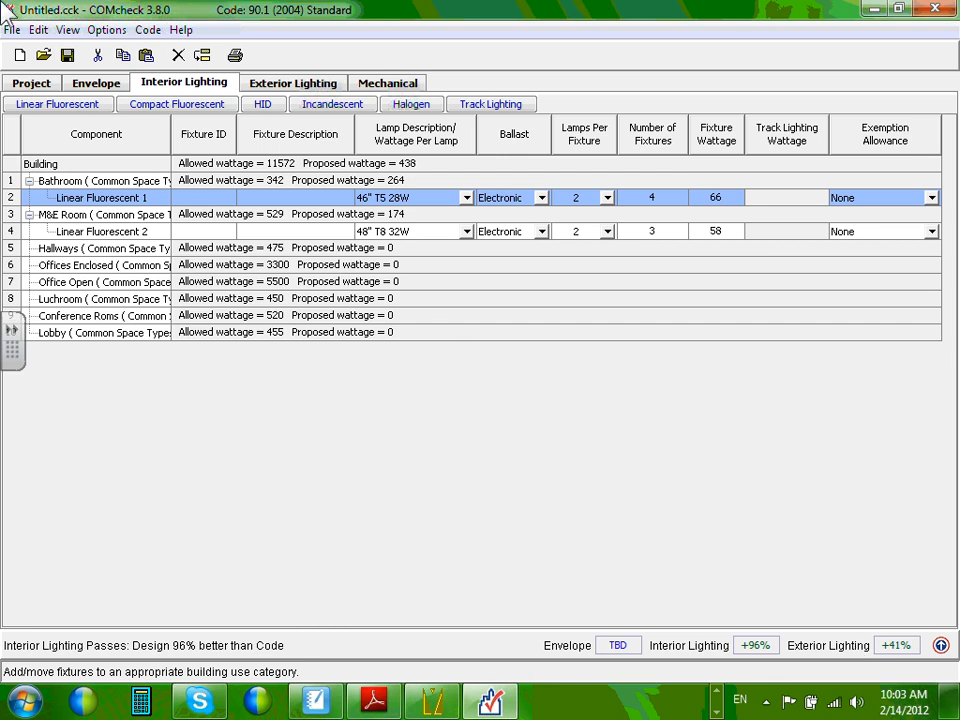
{"action": "left_click", "coordinate": [12, 30]}
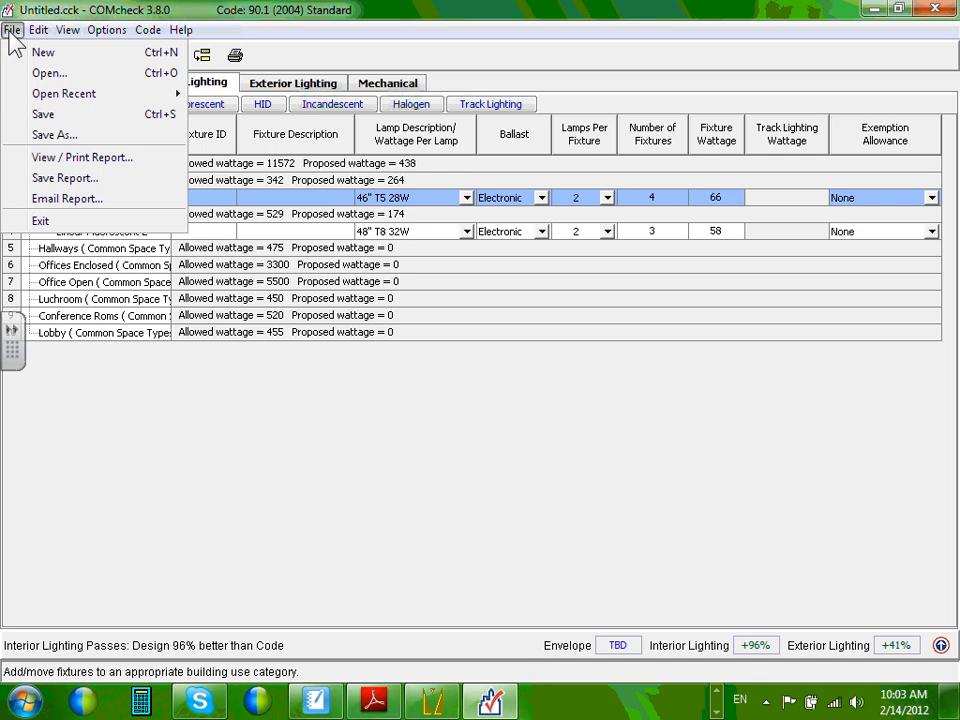
Generate the compliance report PDF with both the Interior and Exterior Lighting Compliance Certificates.
{"action": "left_click", "coordinate": [86, 160]}
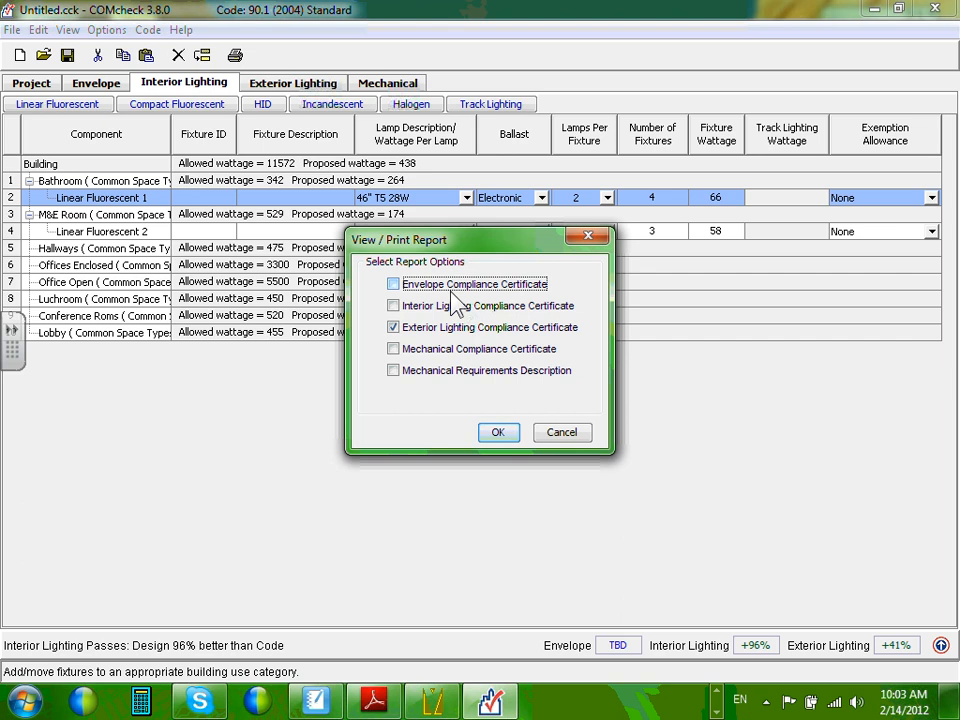
{"action": "left_click", "coordinate": [393, 306]}
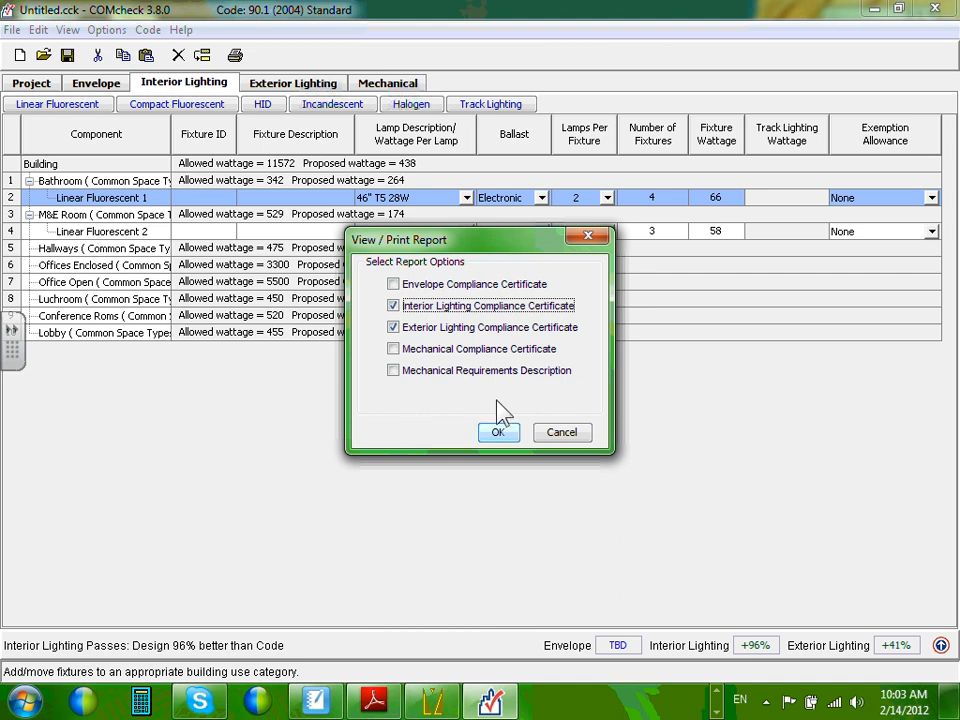
{"action": "left_click", "coordinate": [498, 432]}
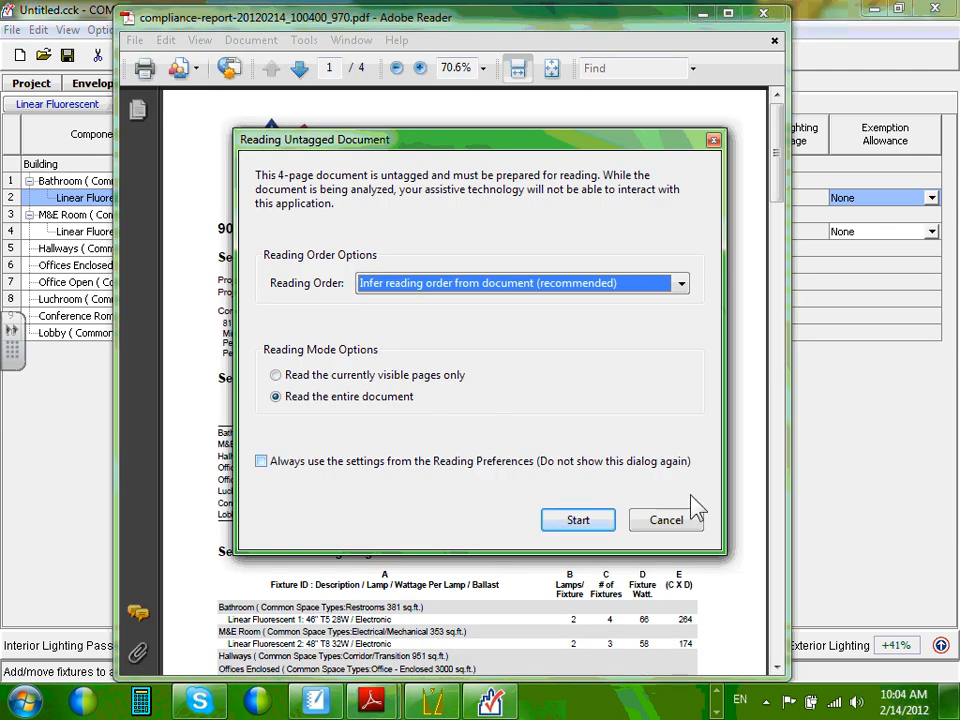
Skip the untagged-document prompt, maximize Adobe Reader, and review the report's project information.
{"action": "left_click", "coordinate": [684, 526]}
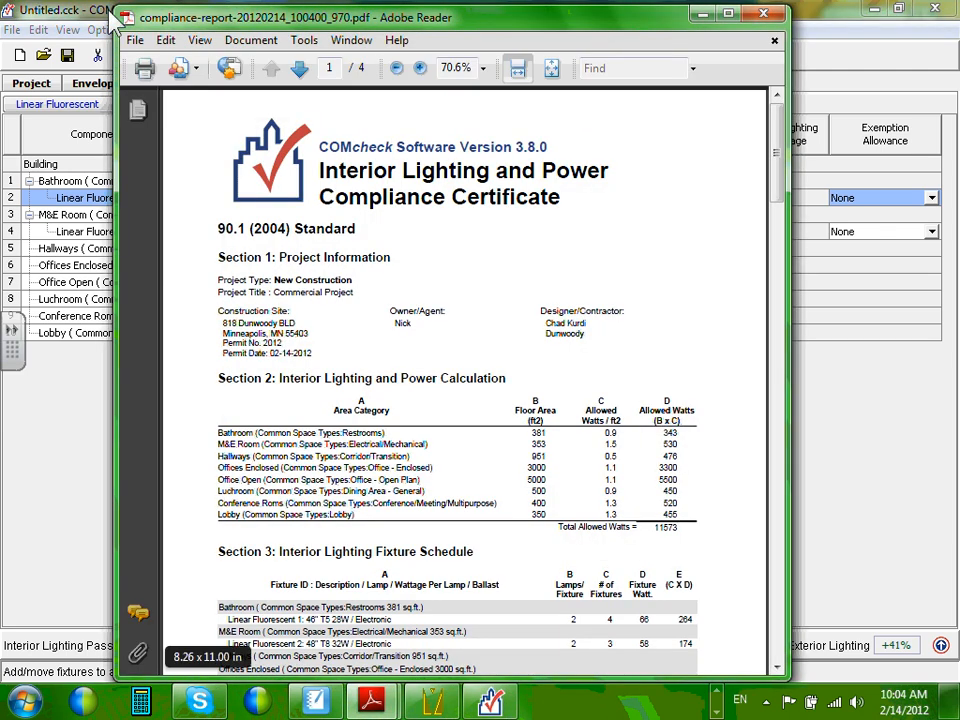
{"action": "left_click", "coordinate": [728, 13]}
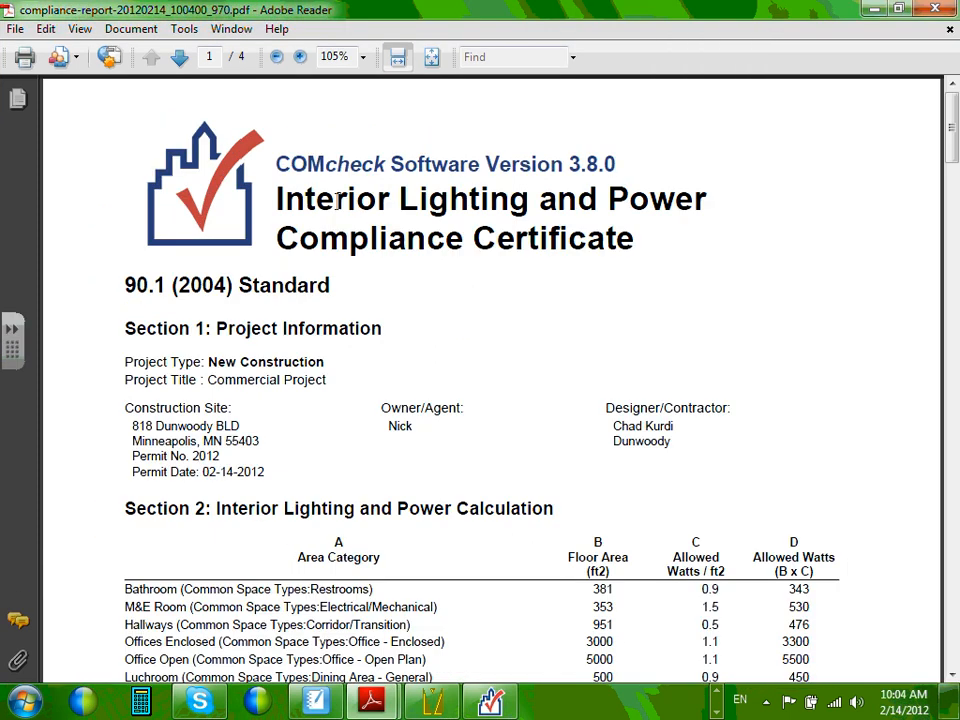
{"action": "scroll", "coordinate": [416, 206], "scroll_direction": "down", "scroll_amount": 3}
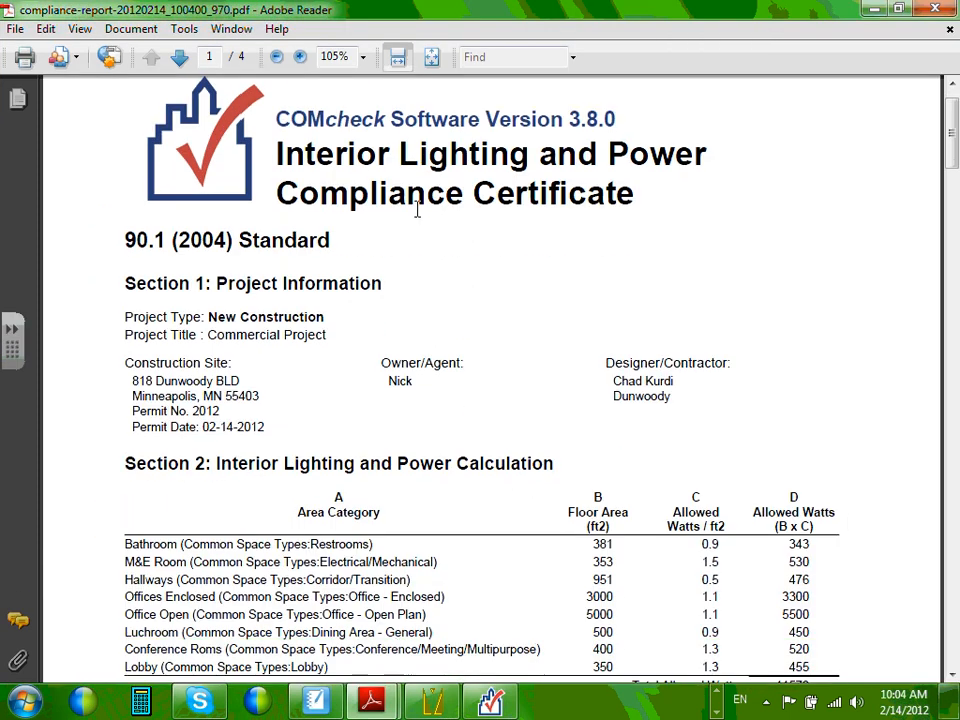
{"action": "scroll", "coordinate": [105, 185], "scroll_direction": "up", "scroll_amount": 1}
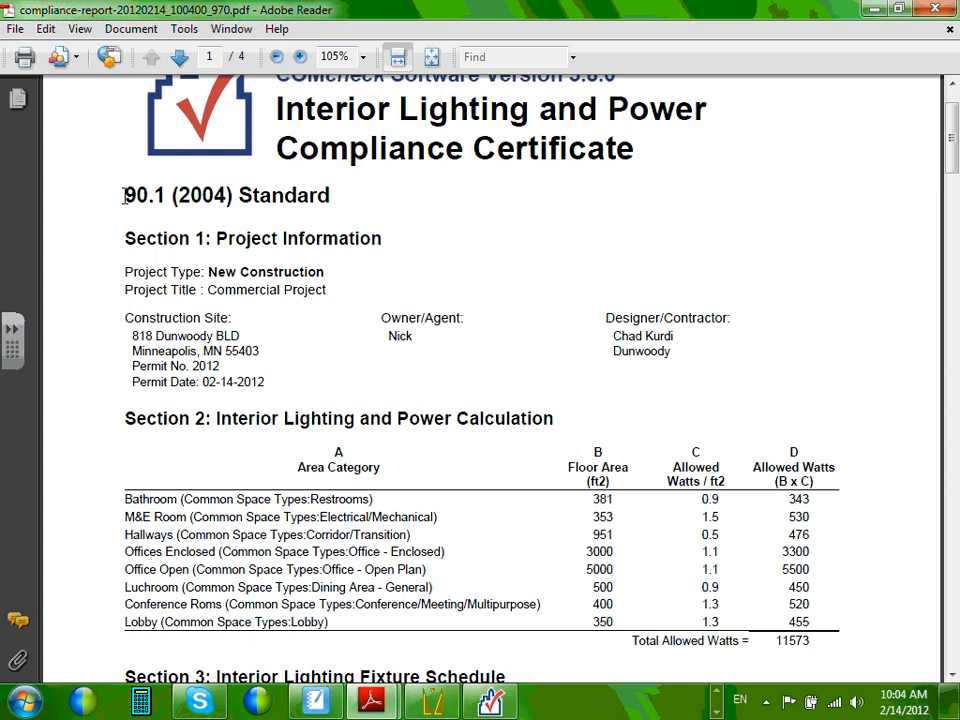
{"action": "left_click_drag", "start_coordinate": [93, 195], "coordinate": [313, 196]}
{"action": "left_click", "coordinate": [313, 196]}
{"action": "left_click_drag", "start_coordinate": [103, 250], "coordinate": [615, 340]}
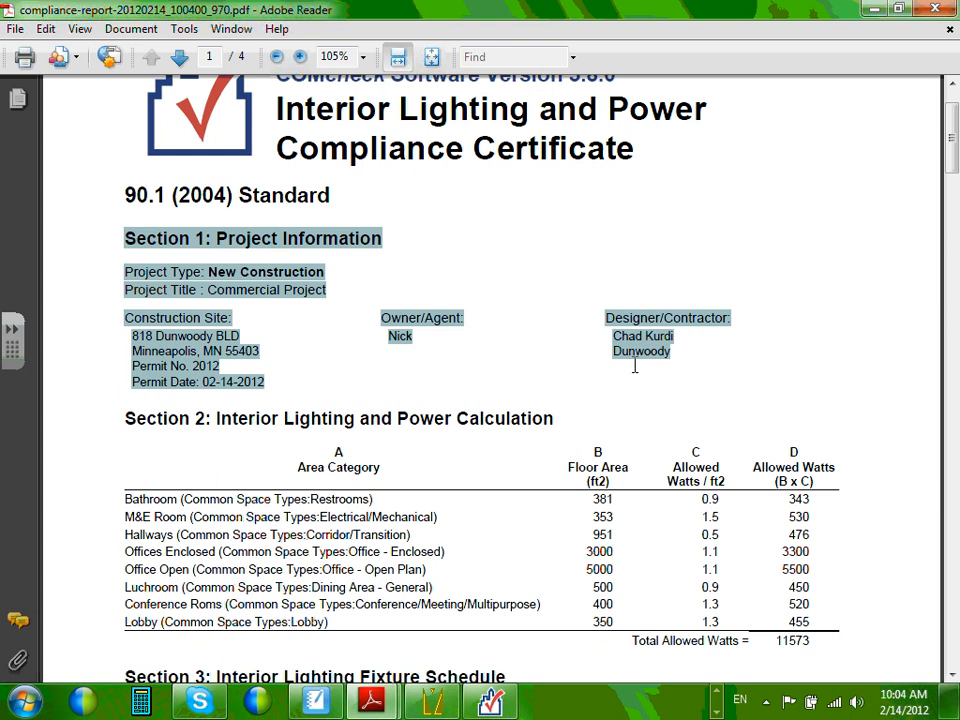
{"action": "left_click", "coordinate": [621, 329]}
{"action": "double_click", "coordinate": [617, 333]}
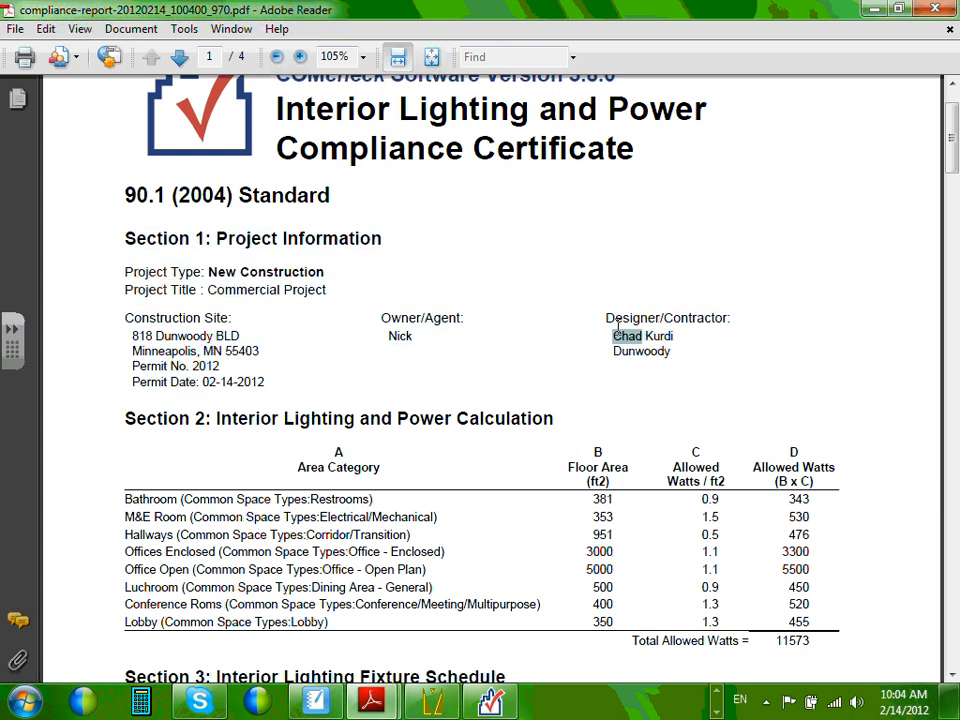
Scroll from Section 2 down through page 2's Compliance Statement sections.
{"action": "scroll", "coordinate": [617, 333], "scroll_direction": "down", "scroll_amount": 5}
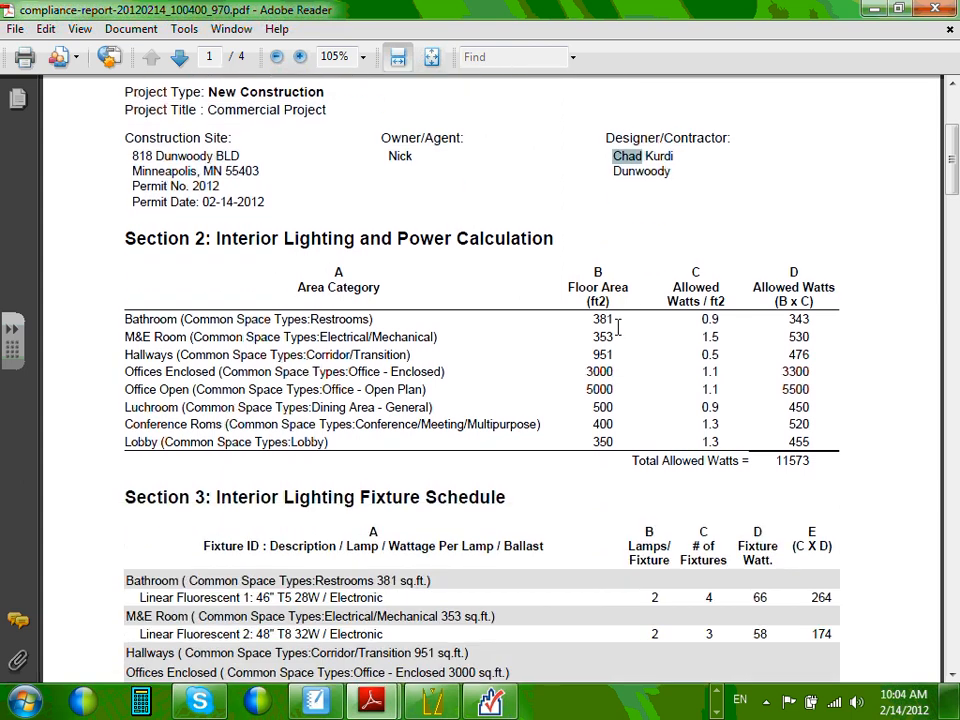
{"action": "left_click_drag", "start_coordinate": [216, 148], "coordinate": [553, 150]}
{"action": "left_click", "coordinate": [418, 207]}
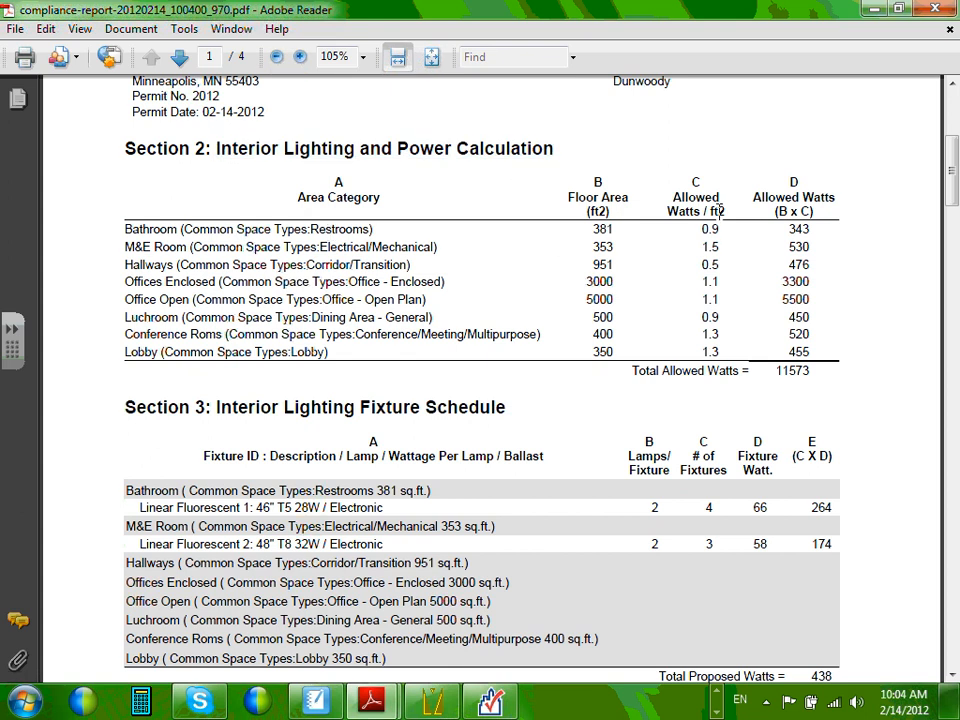
{"action": "scroll", "coordinate": [600, 272], "scroll_direction": "down", "scroll_amount": 4}
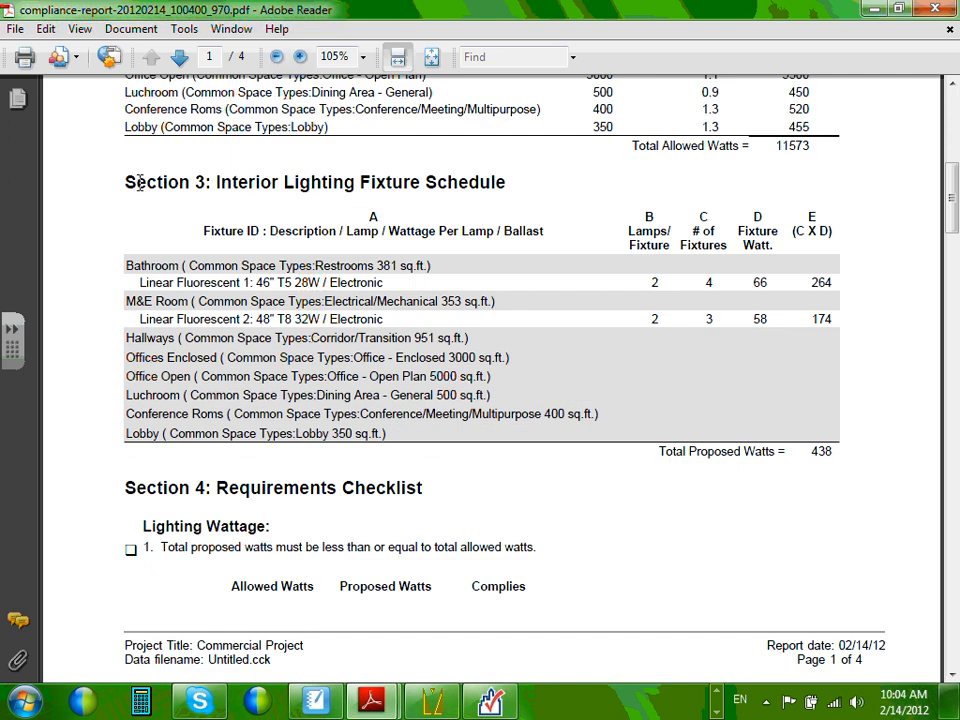
{"action": "scroll", "coordinate": [139, 182], "scroll_direction": "down", "scroll_amount": 4}
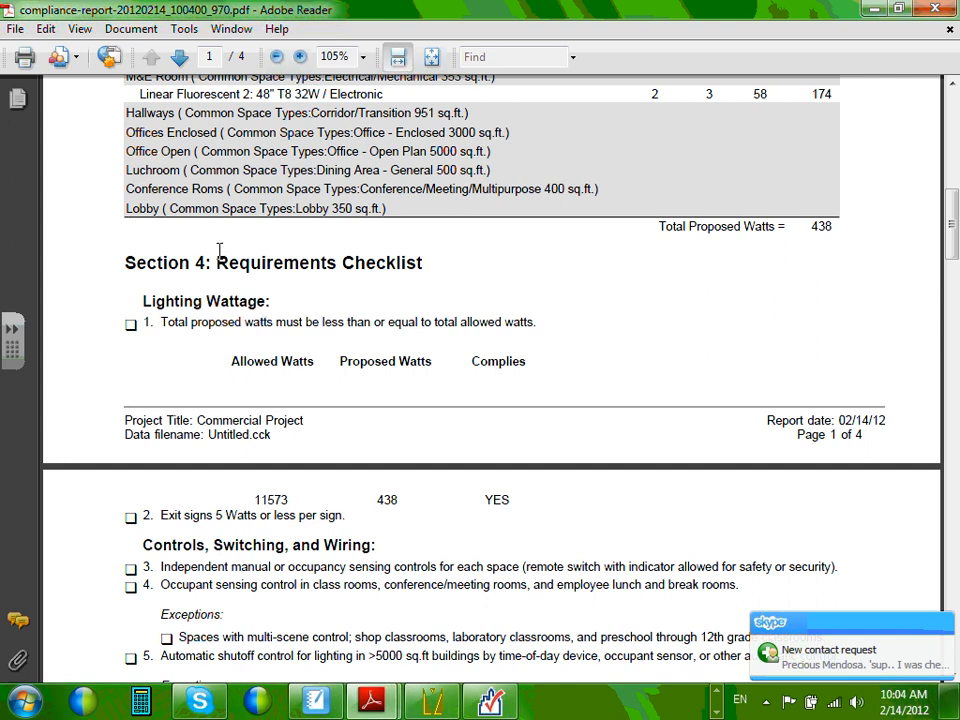
{"action": "scroll", "coordinate": [268, 280], "scroll_direction": "down", "scroll_amount": 4}
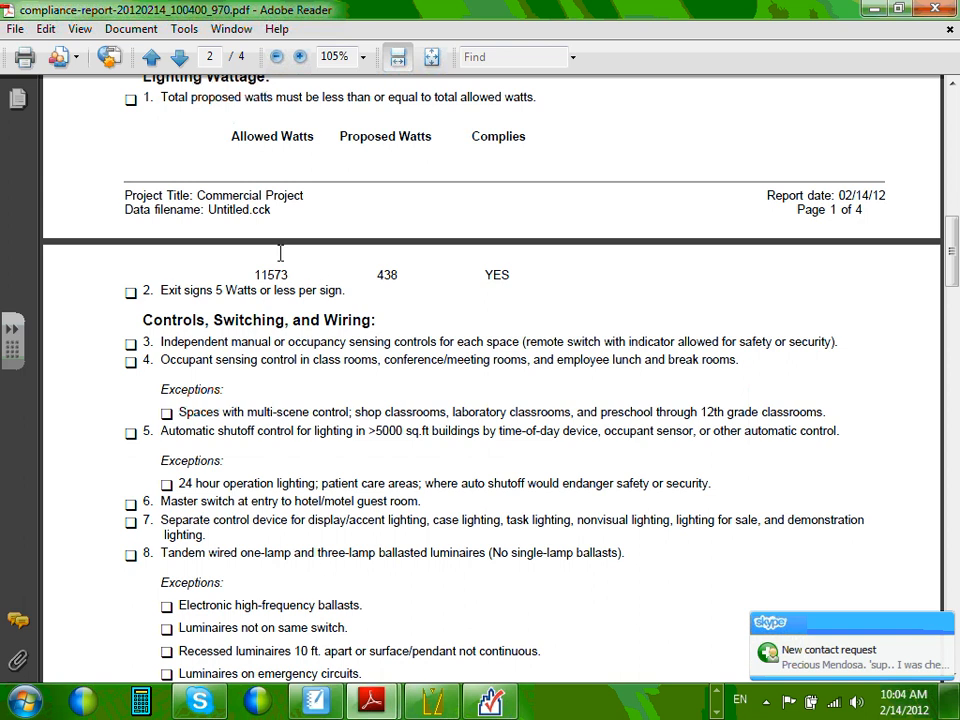
{"action": "scroll", "coordinate": [279, 254], "scroll_direction": "down", "scroll_amount": 6}
{"action": "scroll", "coordinate": [278, 254], "scroll_direction": "down", "scroll_amount": 4}
{"action": "scroll", "coordinate": [279, 253], "scroll_direction": "up", "scroll_amount": 1}
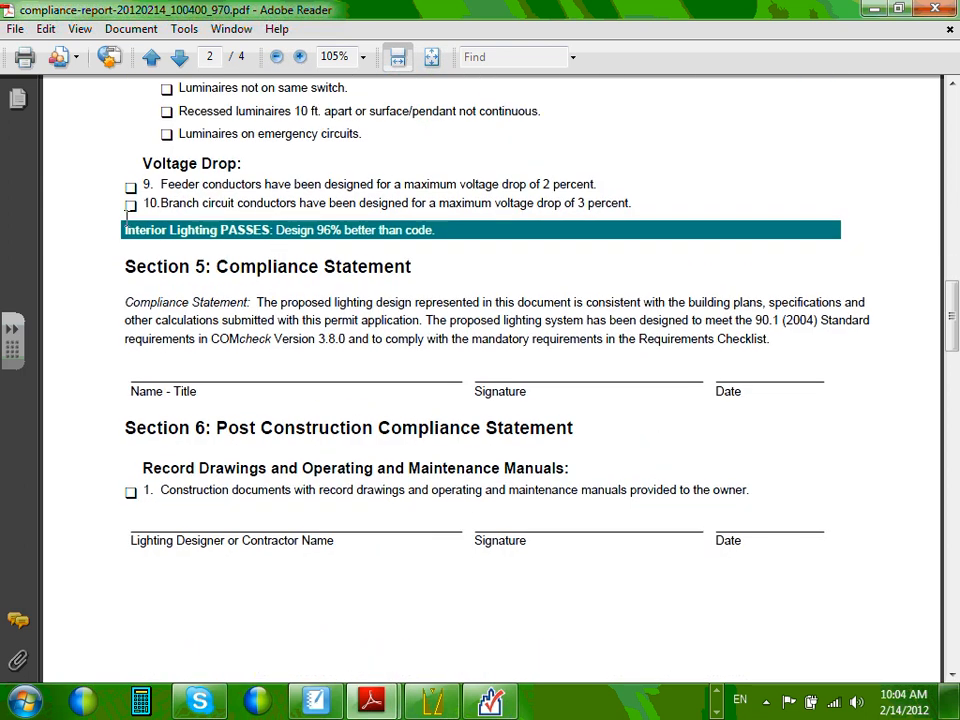
{"action": "scroll", "coordinate": [155, 235], "scroll_direction": "down", "scroll_amount": 1}
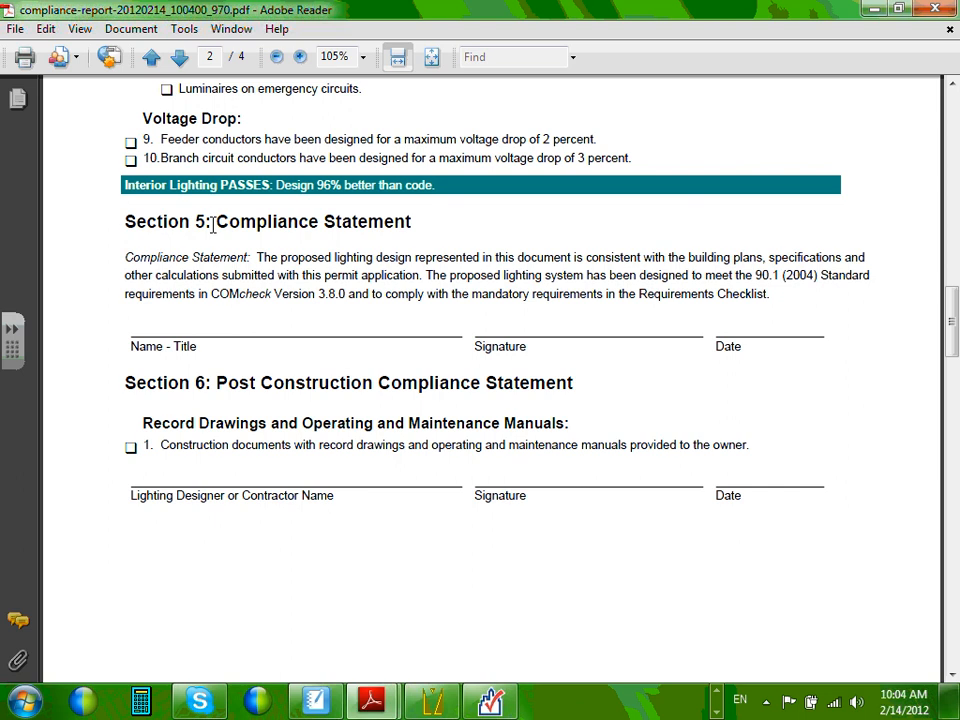
{"action": "left_click_drag", "start_coordinate": [213, 221], "coordinate": [366, 222]}
{"action": "left_click", "coordinate": [285, 253]}
{"action": "scroll", "coordinate": [285, 257], "scroll_direction": "down", "scroll_amount": 2}
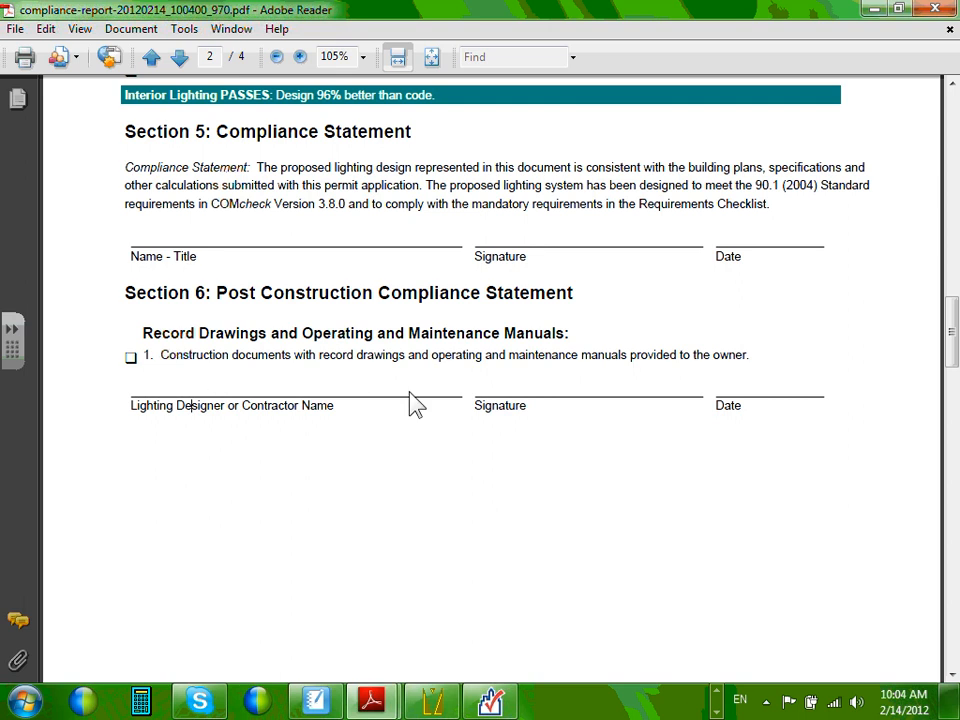
{"action": "scroll", "coordinate": [392, 385], "scroll_direction": "down", "scroll_amount": 13}
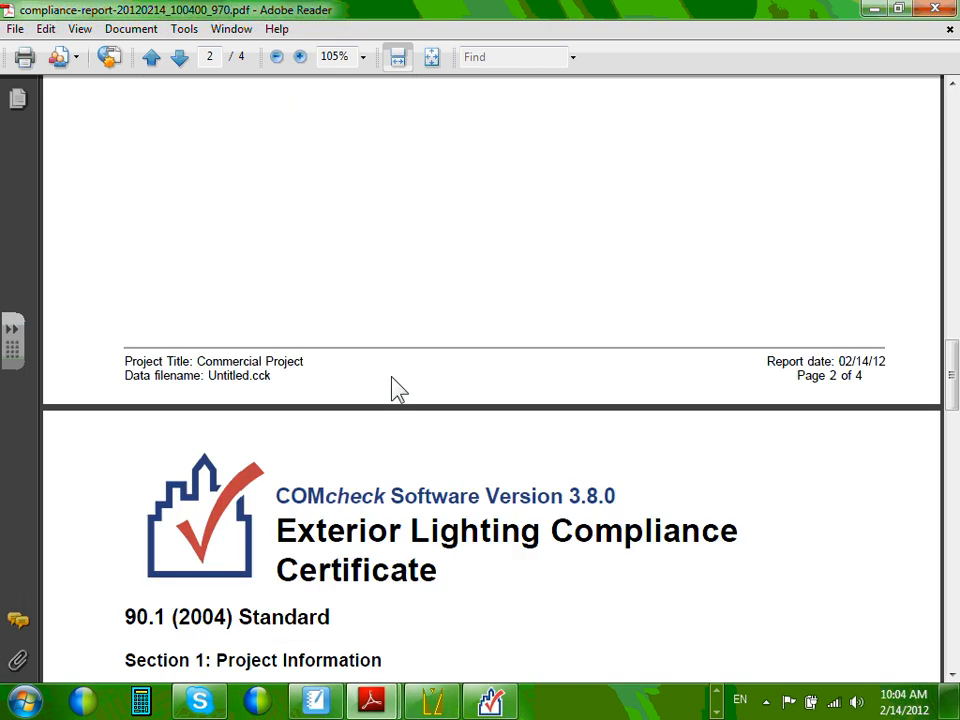
Revisit and highlight the Interior Lighting PASSES result in the report.
{"action": "scroll", "coordinate": [397, 389], "scroll_direction": "up", "scroll_amount": 5}
{"action": "scroll", "coordinate": [395, 388], "scroll_direction": "up", "scroll_amount": 10}
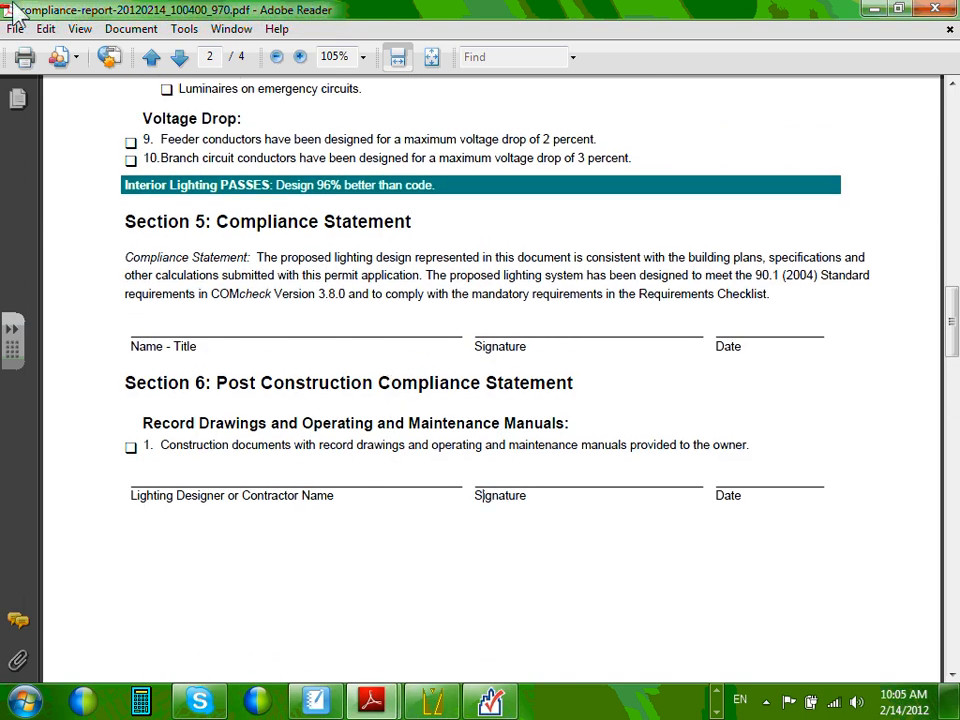
{"action": "left_click_drag", "start_coordinate": [122, 186], "coordinate": [119, 150]}
{"action": "left_click", "coordinate": [132, 187]}
Scroll through the Exterior Lighting Compliance Certificate to page 4's 41% better-than-code result and Section 5.
{"action": "scroll", "coordinate": [107, 210], "scroll_direction": "down", "scroll_amount": 10}
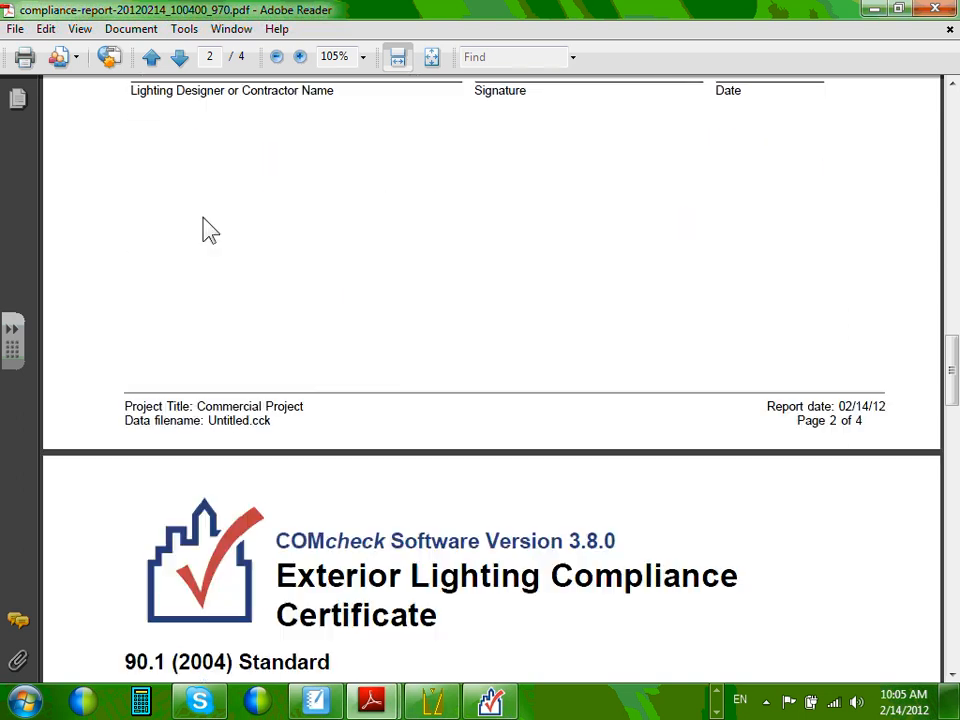
{"action": "scroll", "coordinate": [185, 240], "scroll_direction": "down", "scroll_amount": 8}
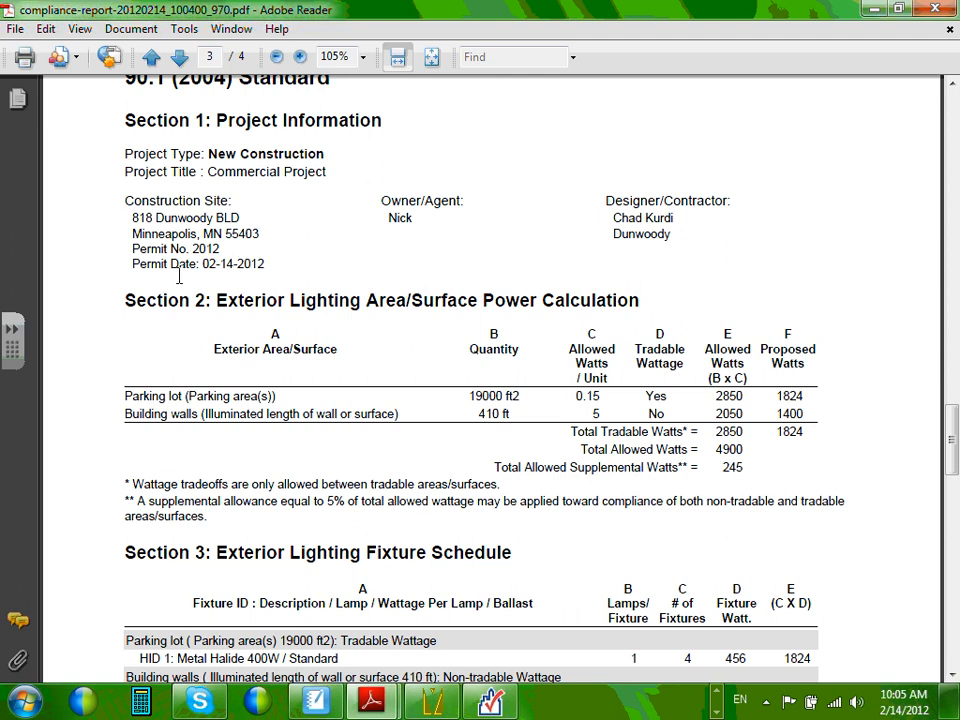
{"action": "scroll", "coordinate": [182, 280], "scroll_direction": "down", "scroll_amount": 3}
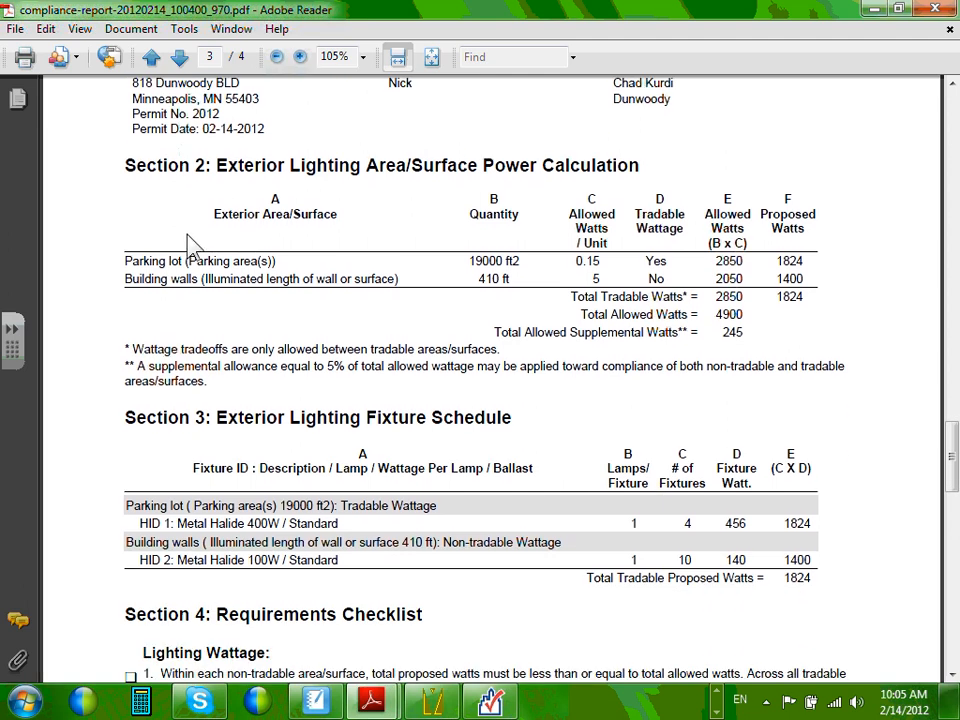
{"action": "scroll", "coordinate": [193, 236], "scroll_direction": "down", "scroll_amount": 5}
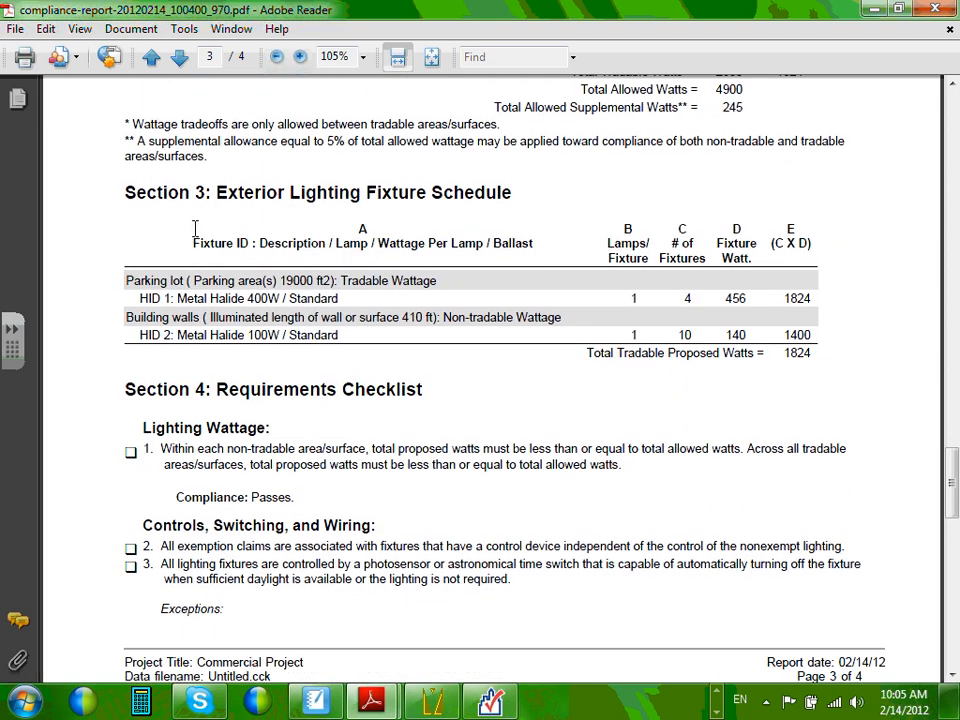
{"action": "scroll", "coordinate": [195, 228], "scroll_direction": "down", "scroll_amount": 3}
{"action": "scroll", "coordinate": [156, 252], "scroll_direction": "down", "scroll_amount": 1}
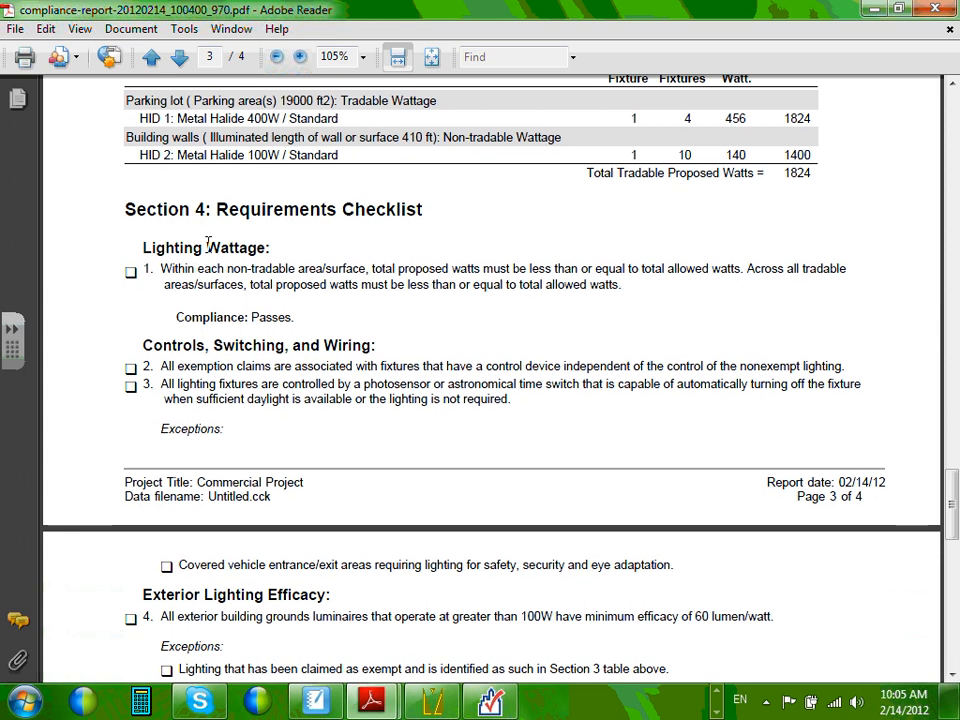
{"action": "scroll", "coordinate": [205, 242], "scroll_direction": "down", "scroll_amount": 4}
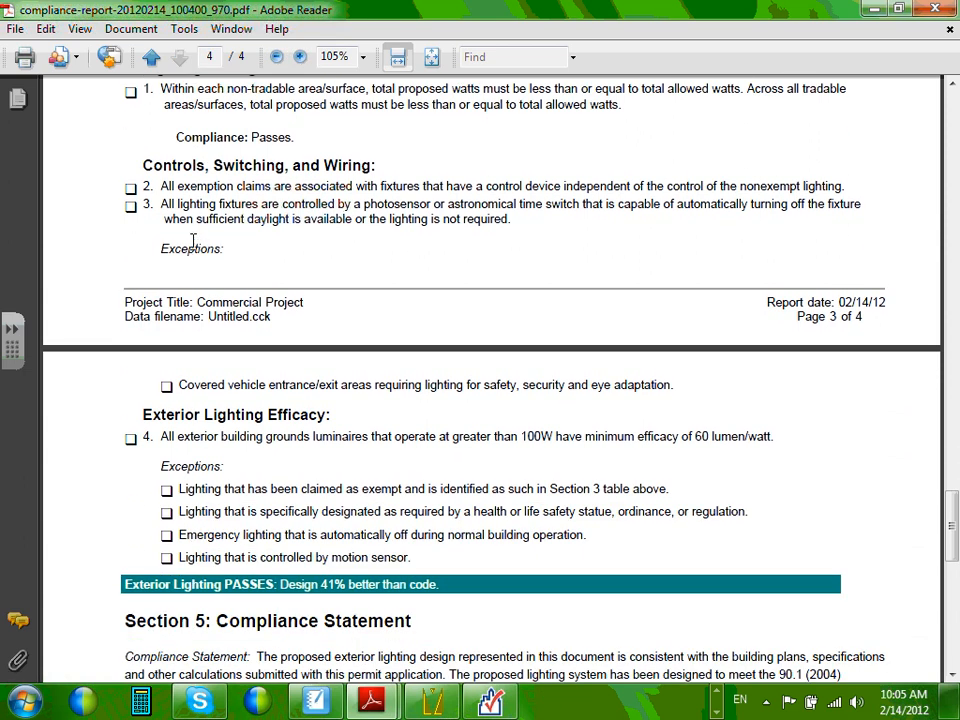
{"action": "scroll", "coordinate": [194, 236], "scroll_direction": "down", "scroll_amount": 1}
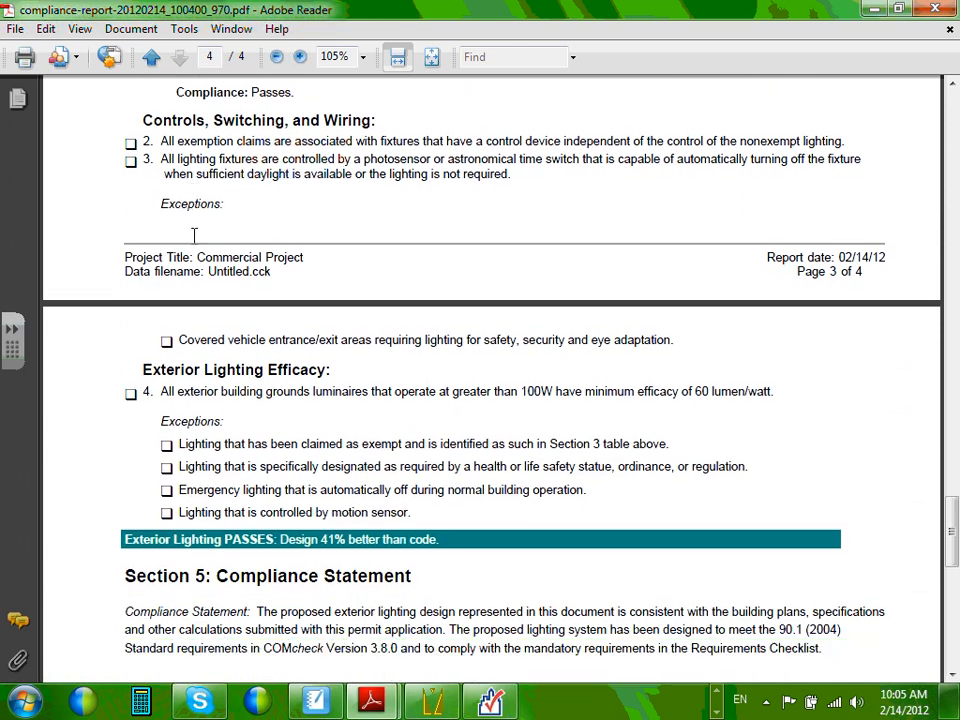
{"action": "scroll", "coordinate": [194, 236], "scroll_direction": "down", "scroll_amount": 1}
{"action": "scroll", "coordinate": [118, 258], "scroll_direction": "up", "scroll_amount": 3}
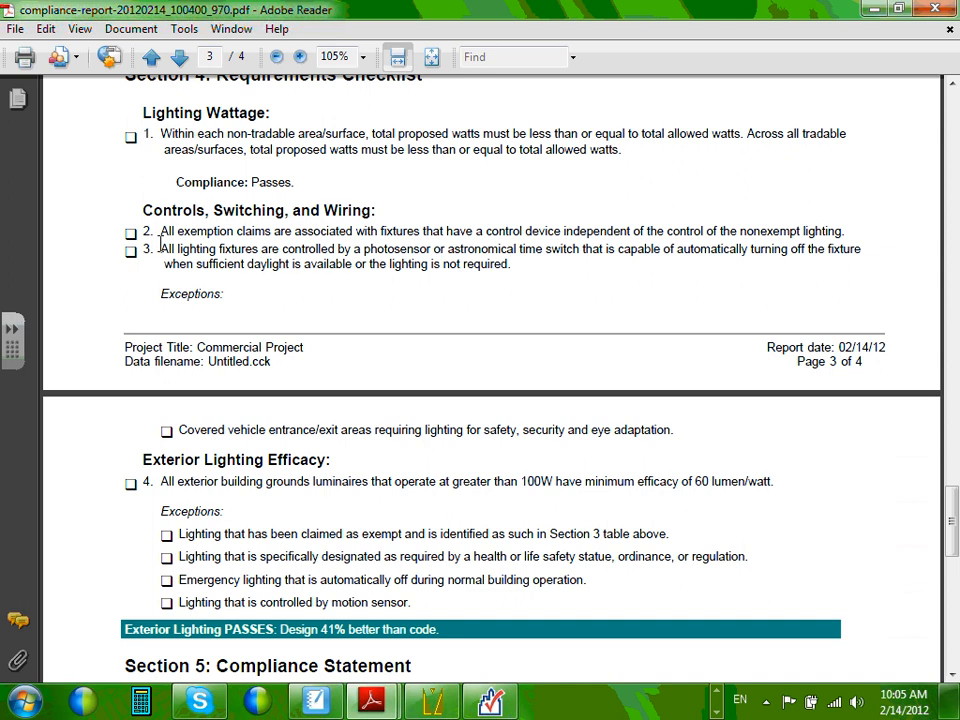
{"action": "scroll", "coordinate": [190, 244], "scroll_direction": "down", "scroll_amount": 8}
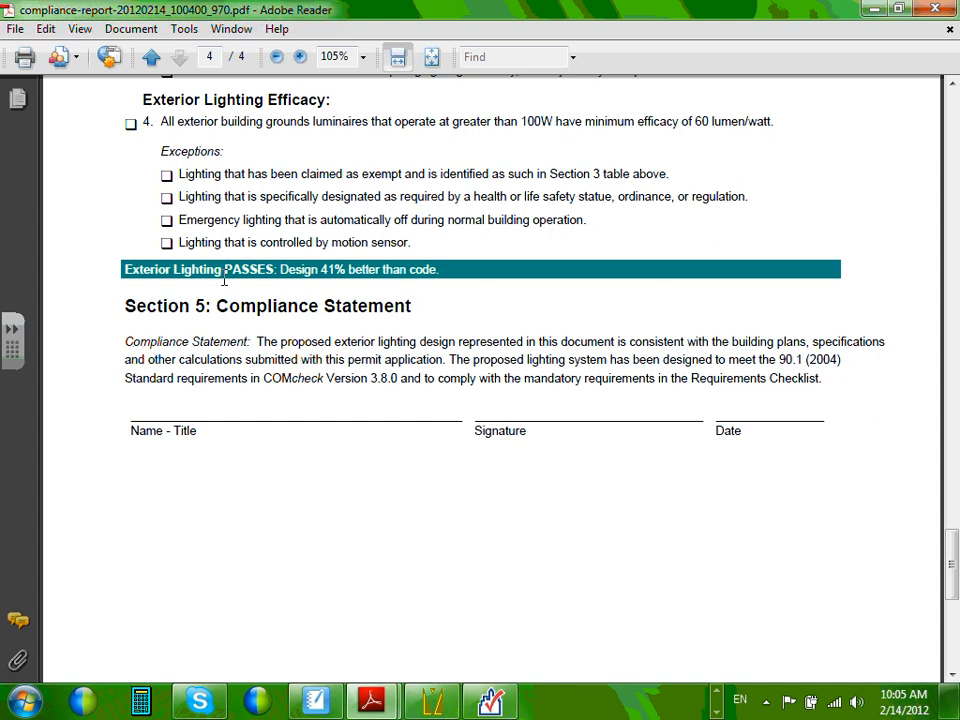
{"action": "scroll", "coordinate": [225, 280], "scroll_direction": "down", "scroll_amount": 3}
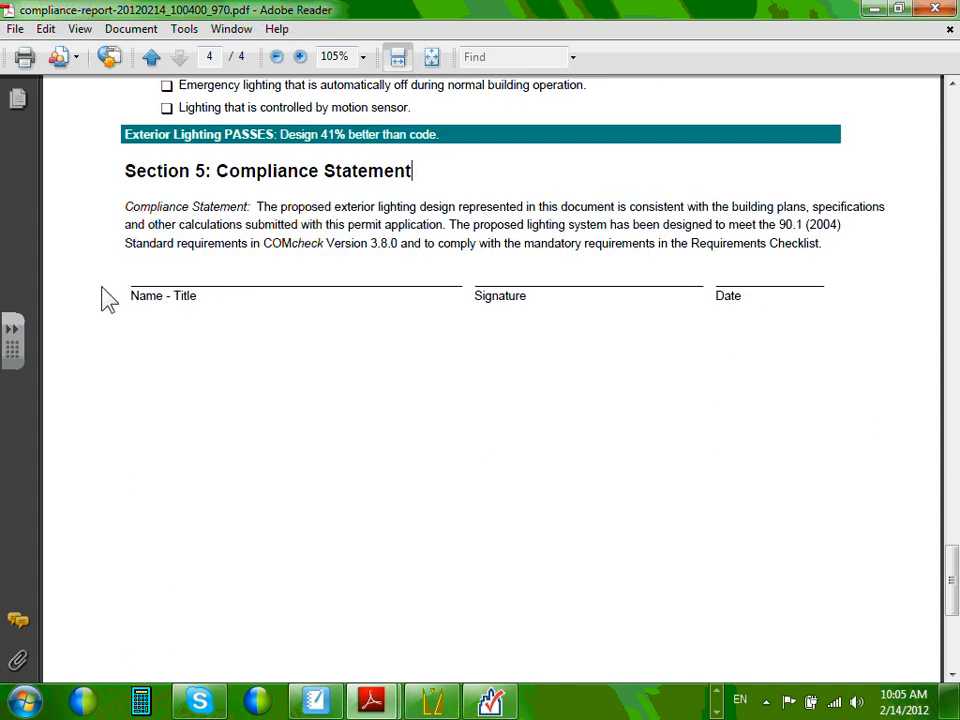
{"action": "scroll", "coordinate": [163, 287], "scroll_direction": "down", "scroll_amount": 5}
{"action": "scroll", "coordinate": [162, 282], "scroll_direction": "up", "scroll_amount": 9}
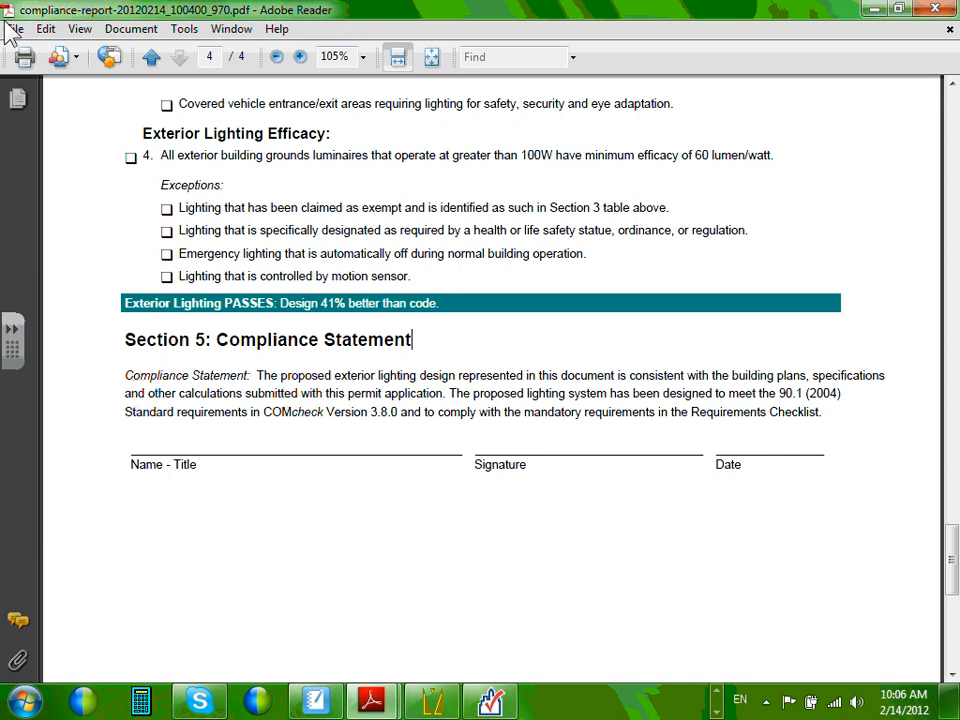
Close the report and browse the save location to 2012 > Team 11(I) > Q#5-Winter > MN Energy Calculation.
{"action": "left_click", "coordinate": [940, 12]}
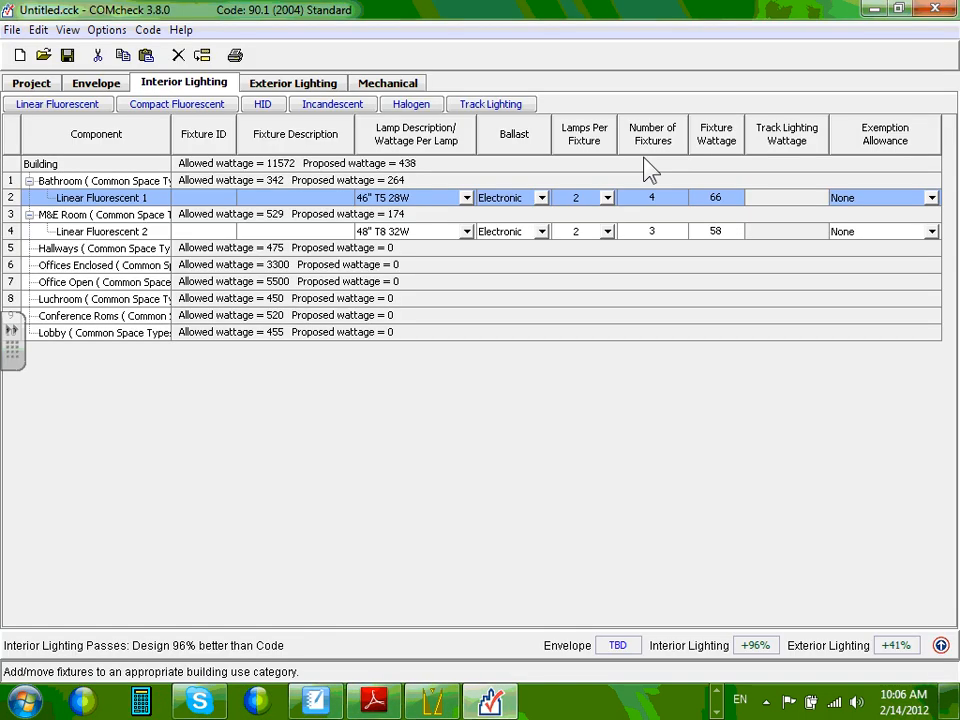
{"action": "left_click", "coordinate": [67, 56]}
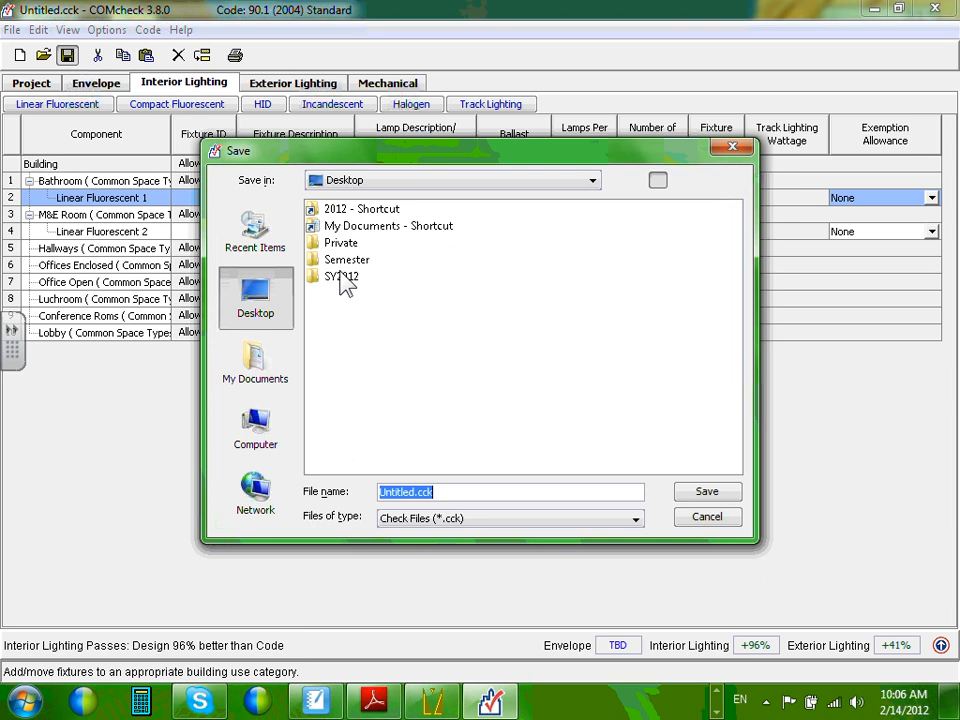
{"action": "double_click", "coordinate": [357, 213]}
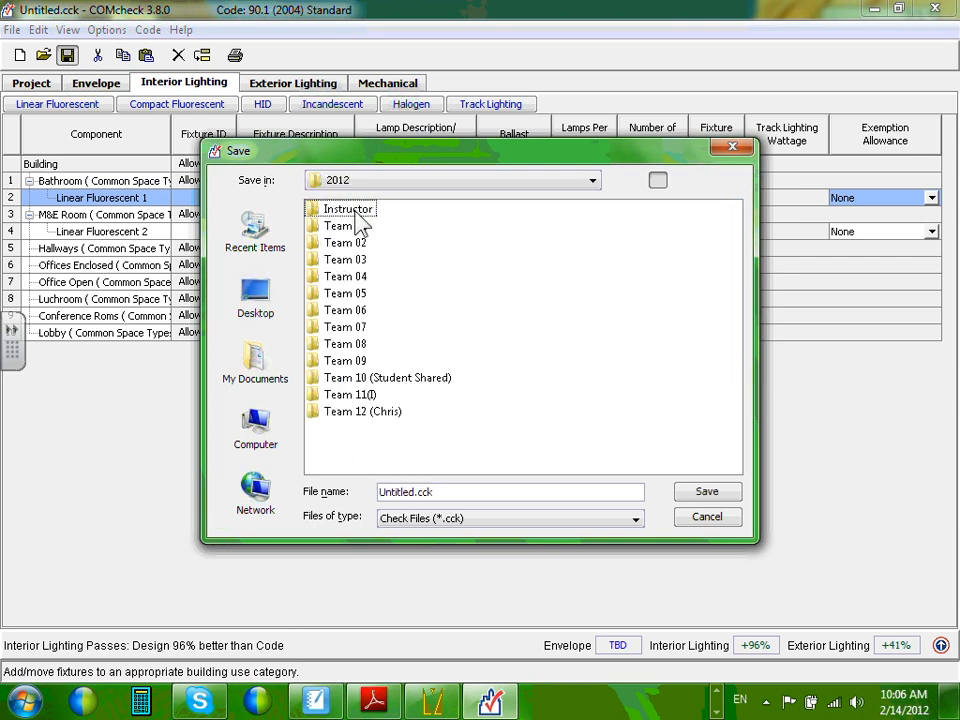
{"action": "double_click", "coordinate": [358, 396]}
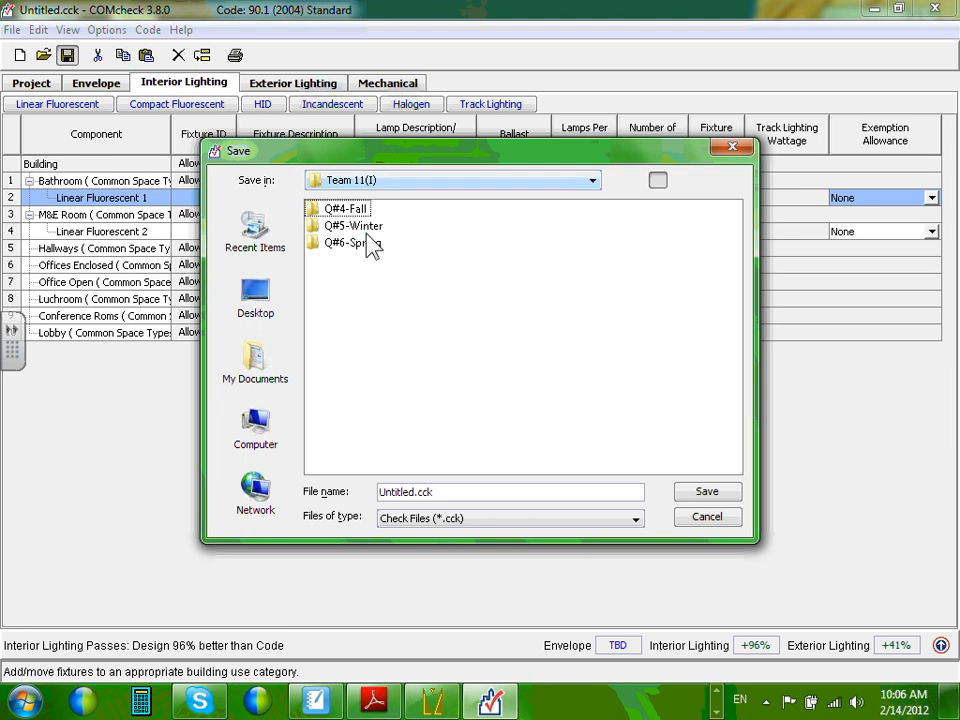
{"action": "double_click", "coordinate": [368, 229]}
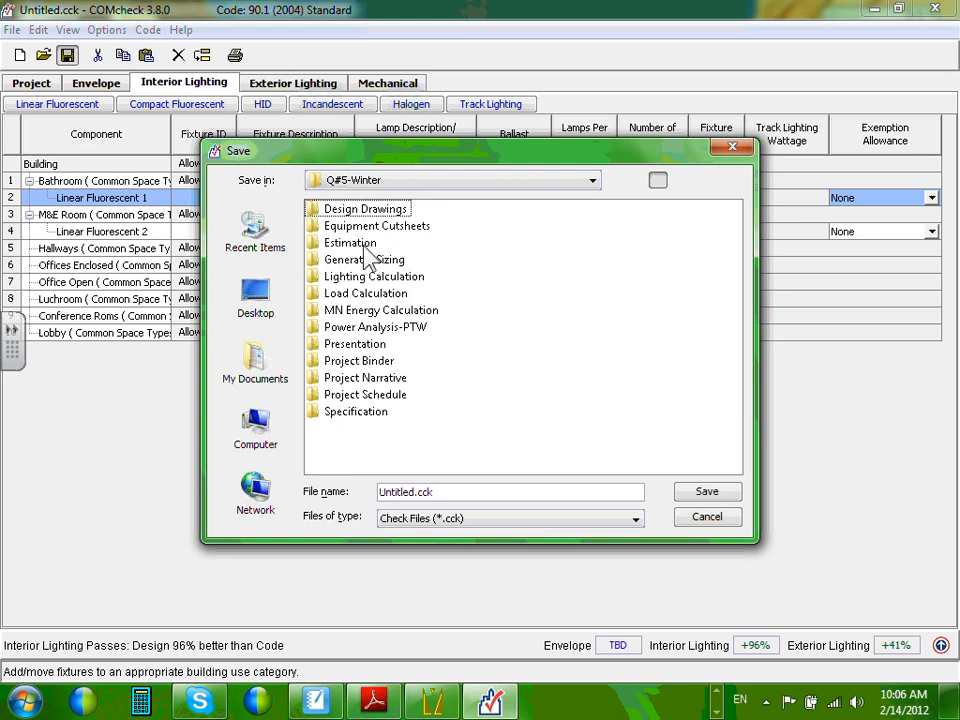
{"action": "left_click", "coordinate": [395, 311]}
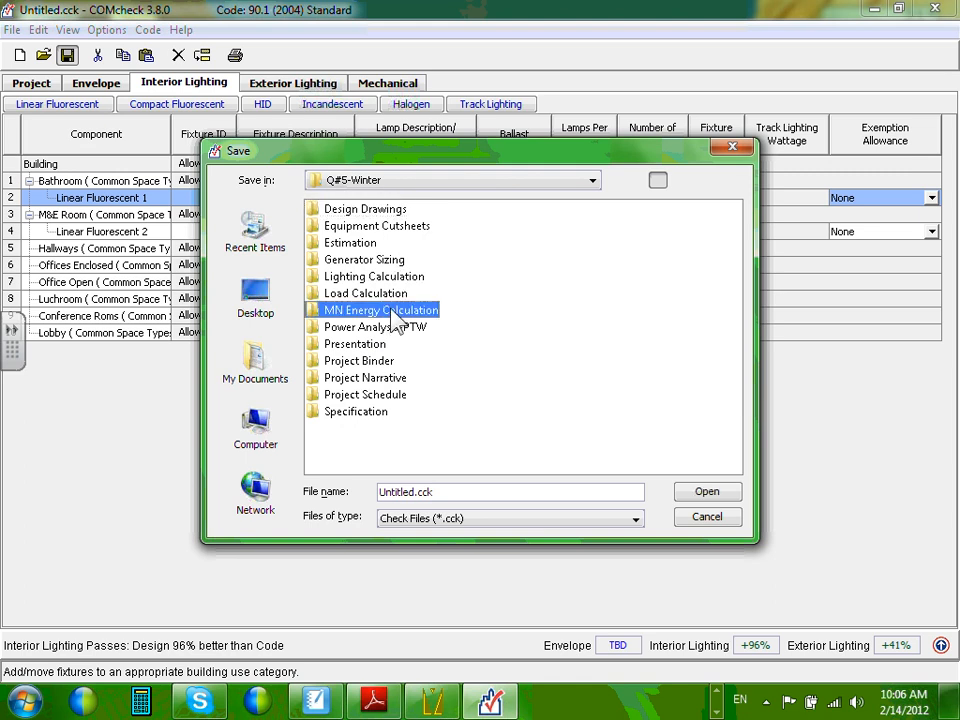
{"action": "double_click", "coordinate": [393, 311]}
{"action": "left_click", "coordinate": [523, 310]}
{"action": "double_click", "coordinate": [386, 311]}
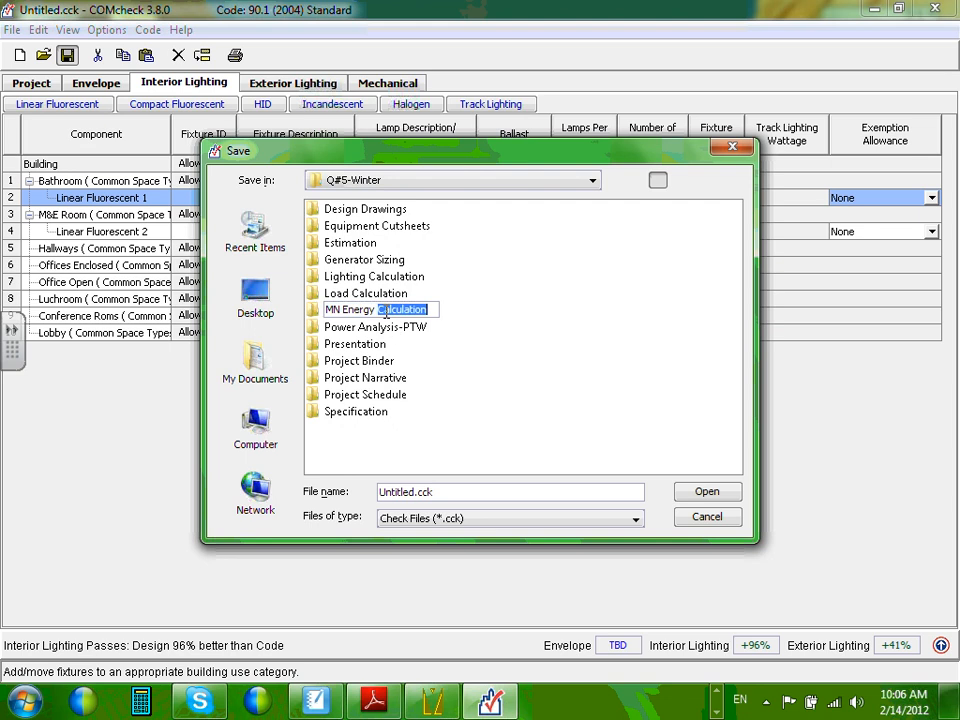
{"action": "double_click", "coordinate": [350, 311]}
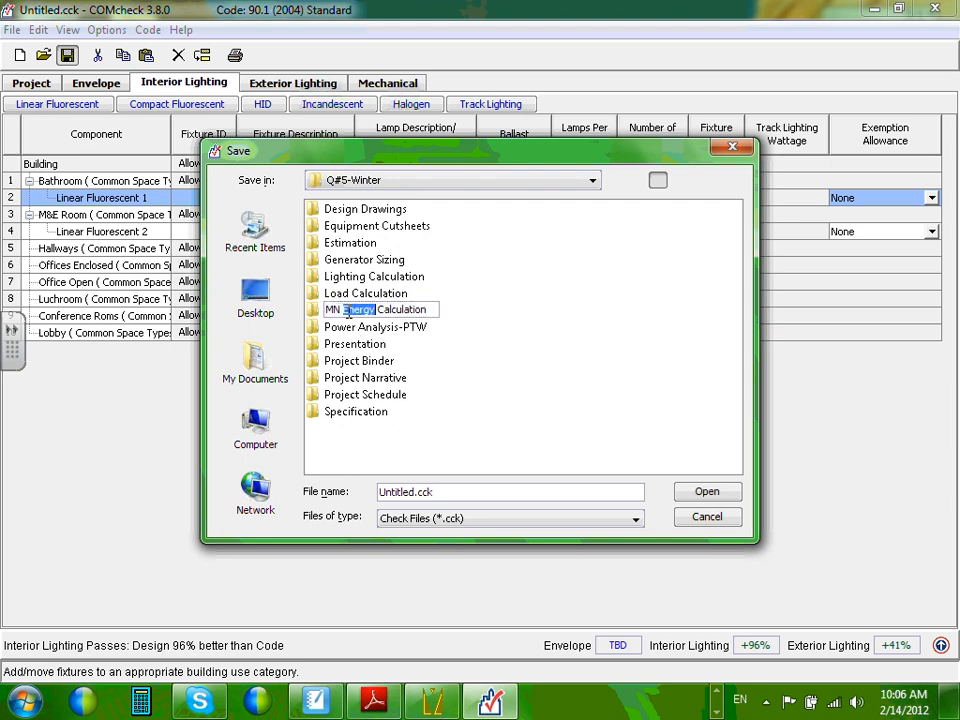
{"action": "left_click", "coordinate": [370, 292]}
{"action": "left_click", "coordinate": [370, 310]}
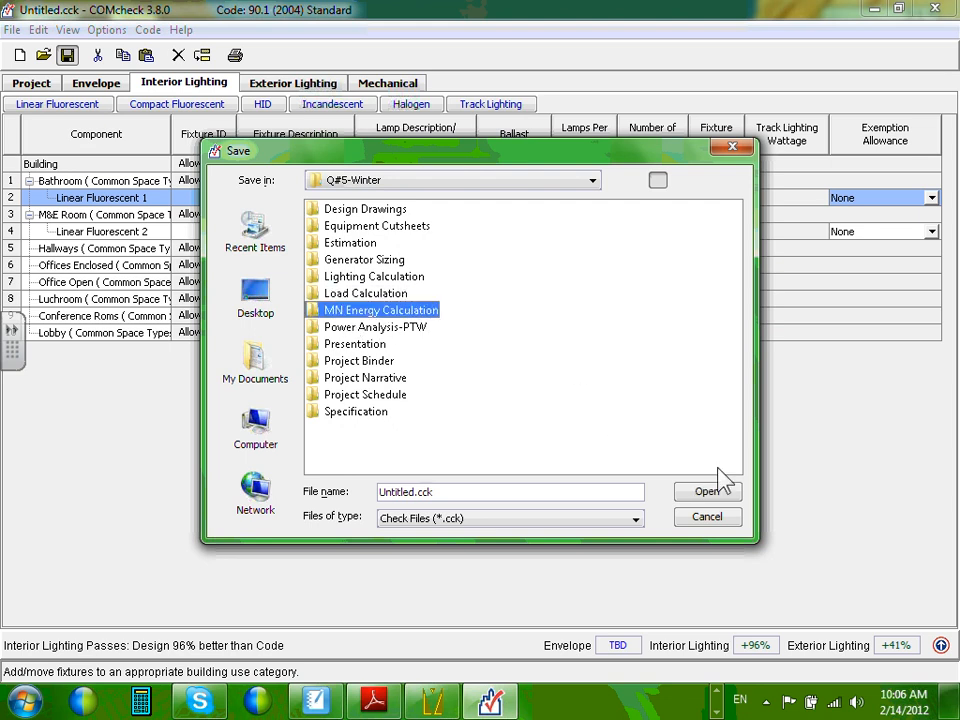
{"action": "left_click", "coordinate": [722, 494]}
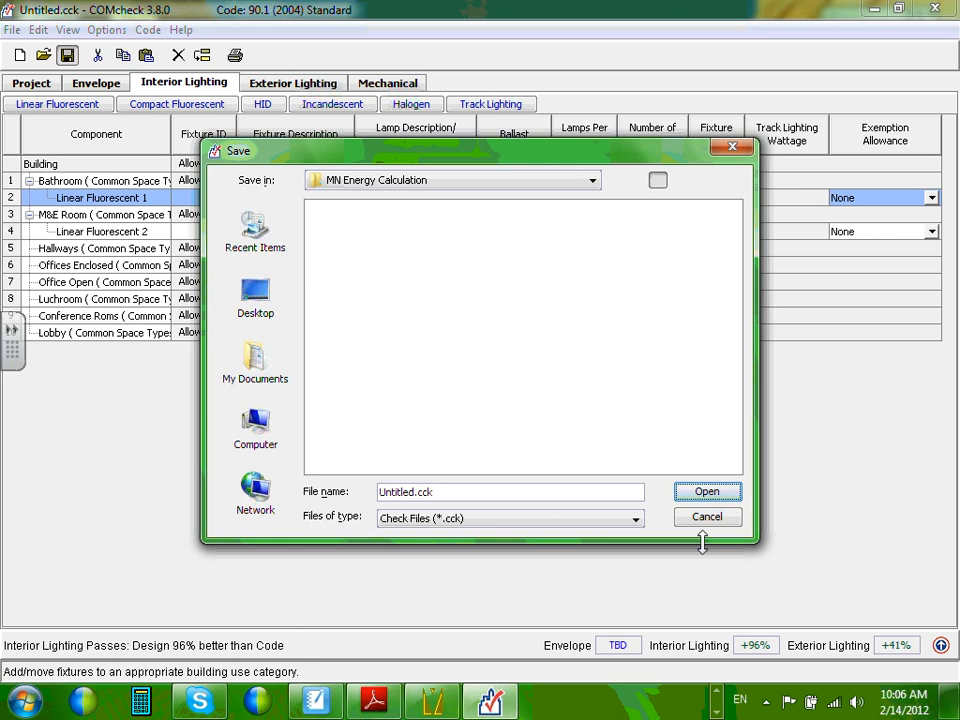
Save the project as Commercial.cck.
{"action": "left_click", "coordinate": [390, 491]}
{"action": "double_click", "coordinate": [413, 491]}
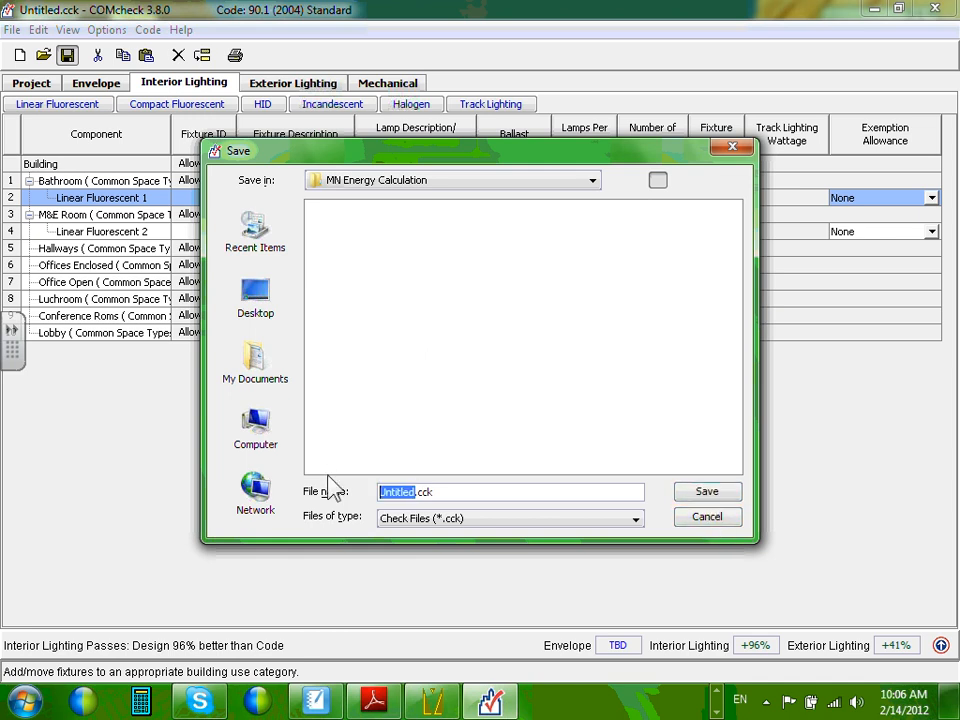
{"action": "type", "text": "Commercial"}
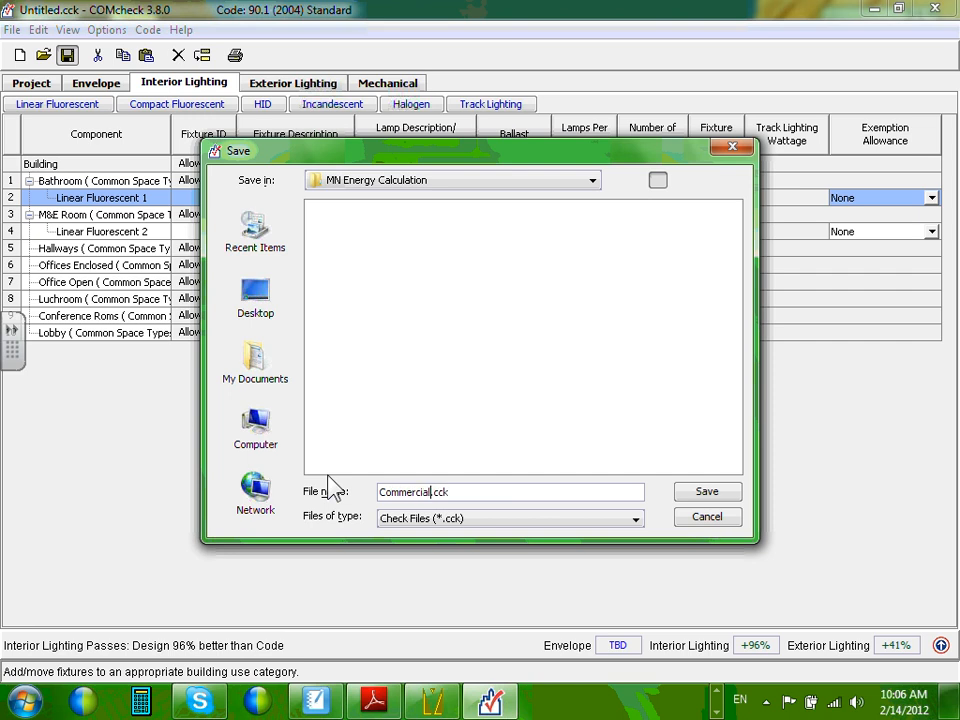
{"action": "left_click", "coordinate": [718, 494]}
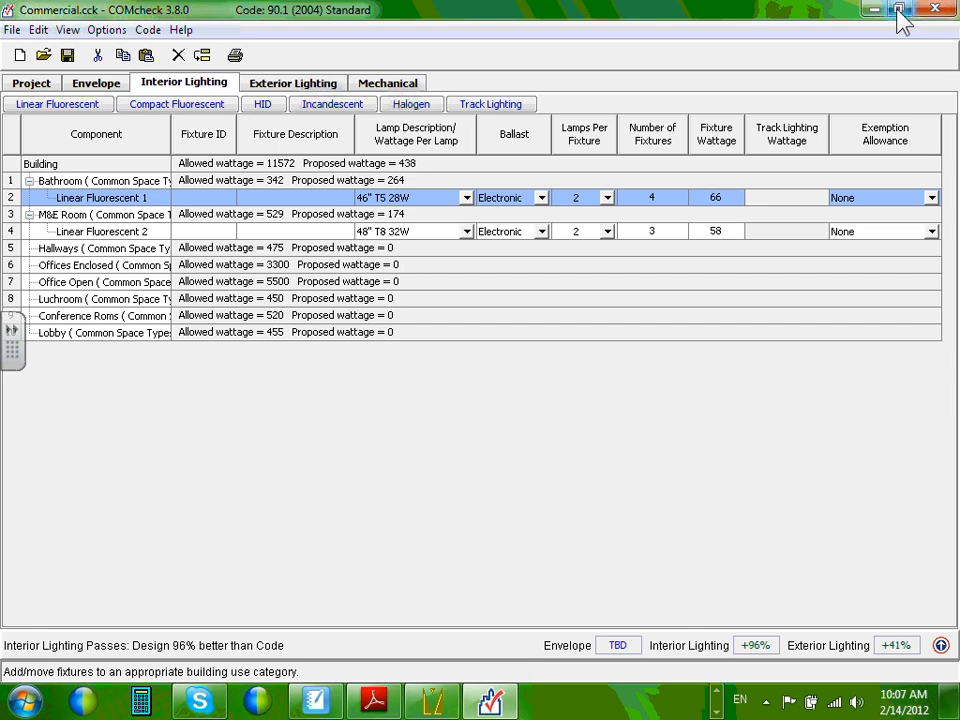
Close COMcheck and expand the taskbar's extra quick-launch shortcuts.
{"action": "left_click", "coordinate": [941, 9]}
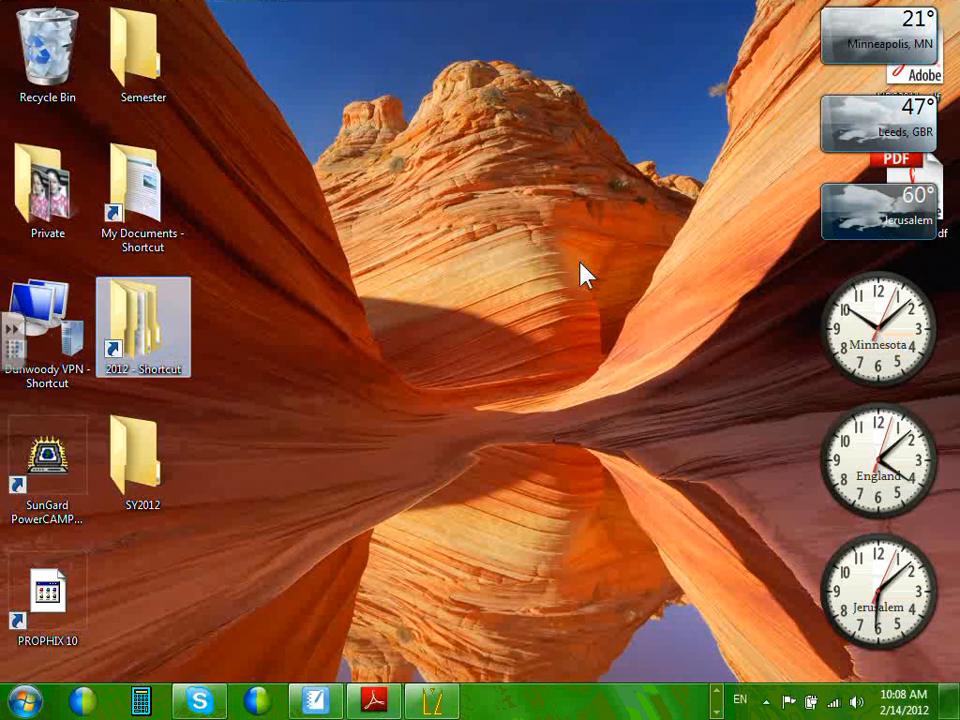
{"action": "left_click", "coordinate": [716, 713]}
{"action": "left_click", "coordinate": [716, 713]}
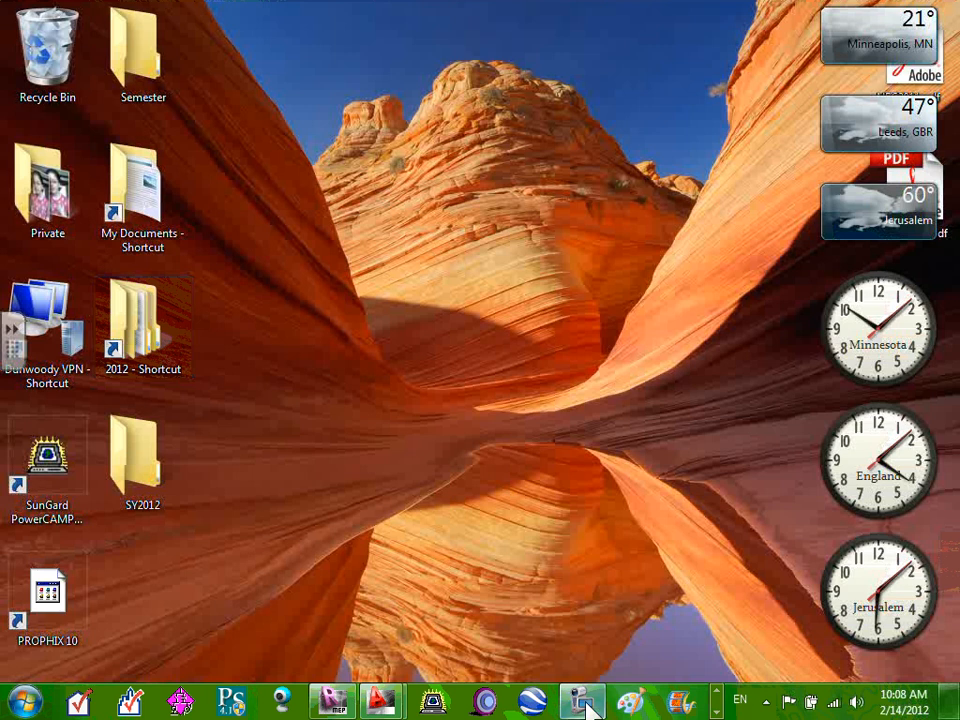